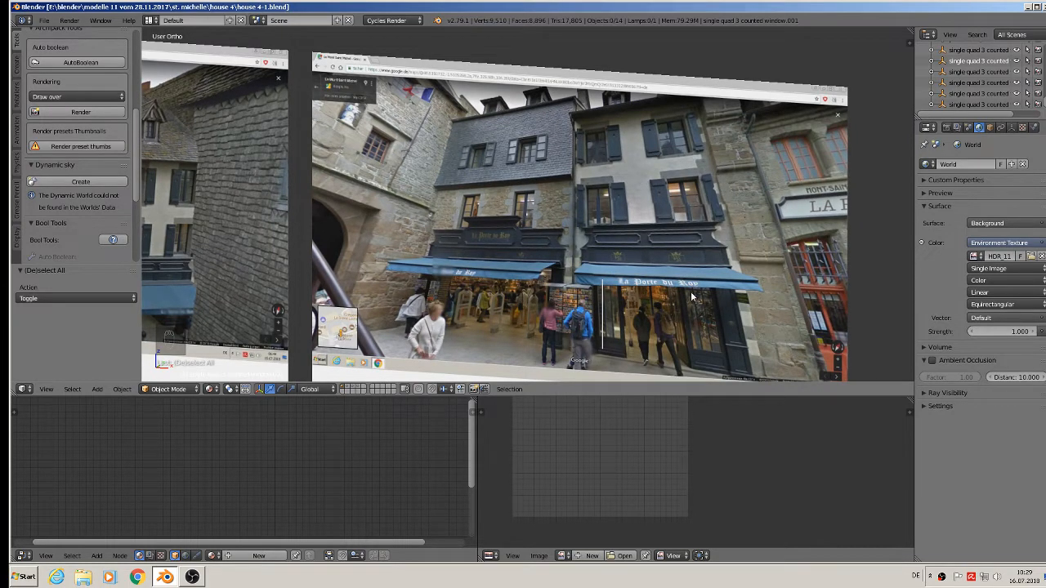
- Examine the façades, roofs and shopfronts of the two houses in the street reference photos
{"action": "scroll", "coordinate": [622, 192], "scroll_direction": "down", "scroll_amount": 3}
{"action": "scroll", "coordinate": [365, 204], "scroll_direction": "up", "scroll_amount": 3}
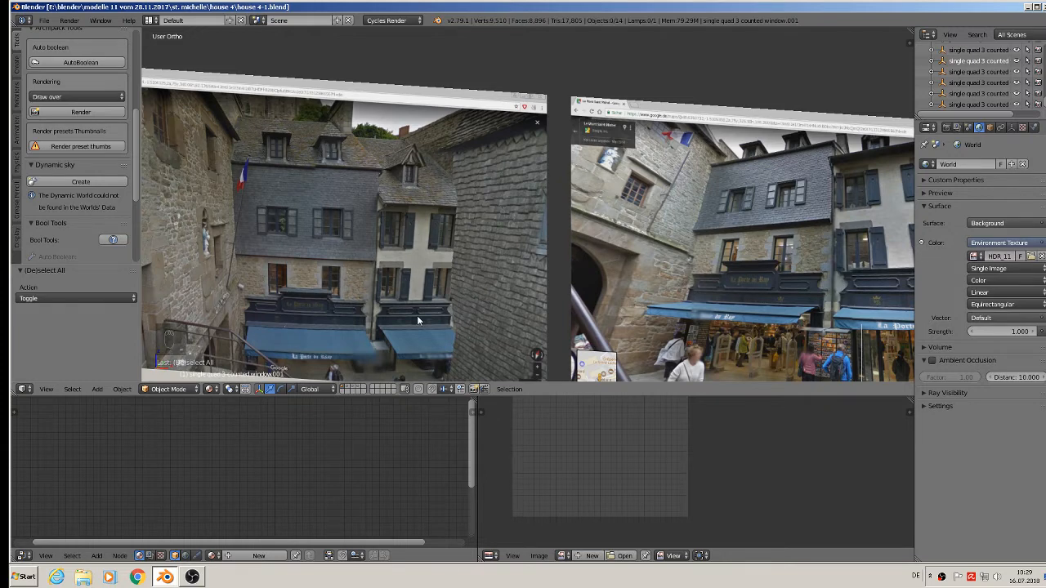
{"action": "middle_click_drag", "start_coordinate": [417, 315], "coordinate": [554, 183], "text": "shift"}
{"action": "scroll", "coordinate": [550, 257], "scroll_direction": "down", "scroll_amount": 3}
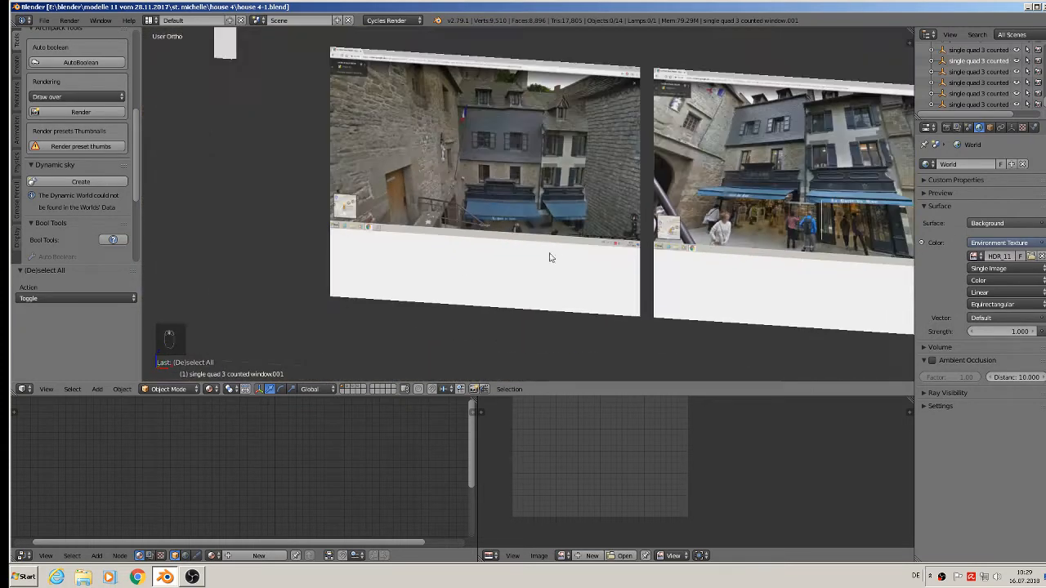
{"action": "middle_click_drag", "start_coordinate": [413, 283], "coordinate": [597, 204], "text": "shift"}
{"action": "scroll", "coordinate": [589, 196], "scroll_direction": "up", "scroll_amount": 3}
- Open the house mesh for editing in vertex selection with nothing selected and hidden geometry selectable
{"action": "right_click", "coordinate": [571, 178]}
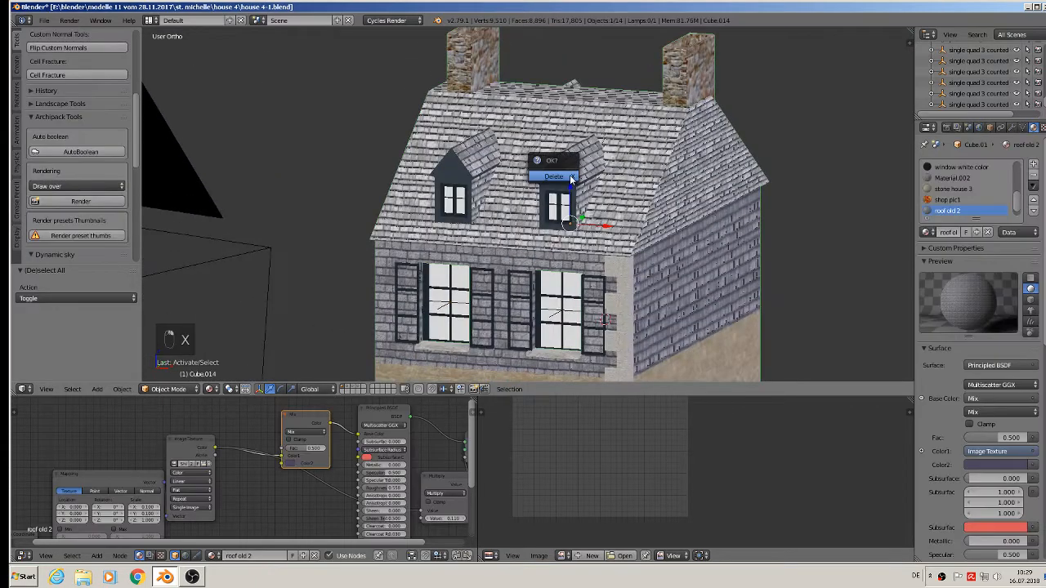
{"action": "key", "text": "Tab"}
{"action": "key", "text": "a"}
{"action": "key", "text": "a"}
{"action": "key", "text": "a"}
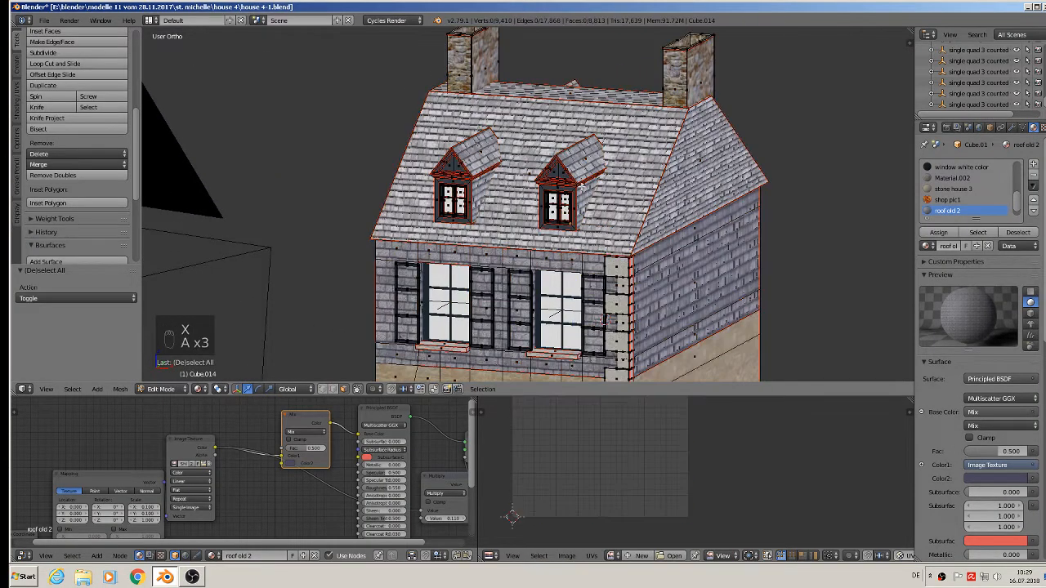
{"action": "middle_click_drag", "start_coordinate": [570, 174], "coordinate": [528, 146]}
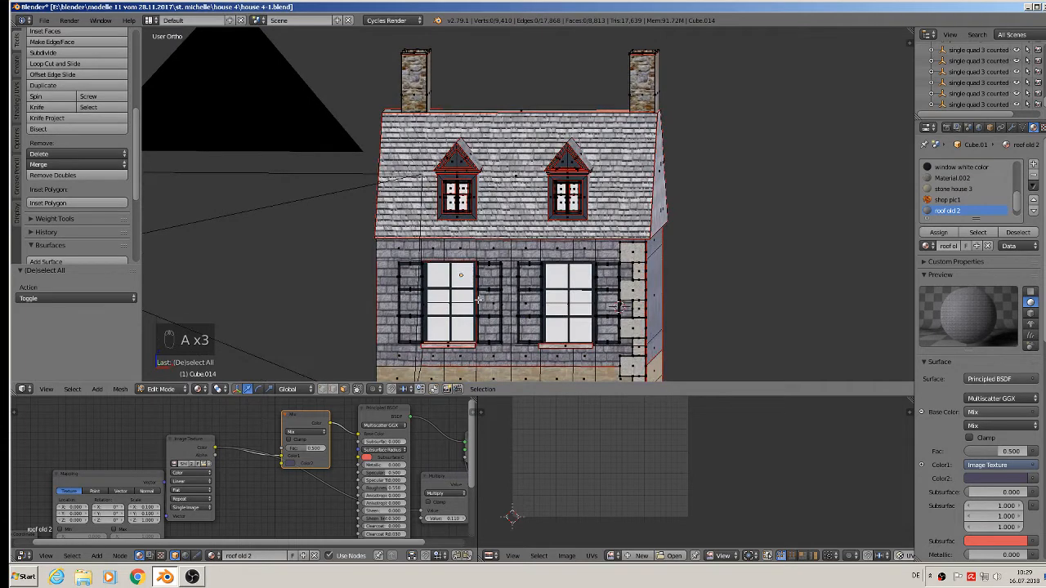
{"action": "left_click", "coordinate": [331, 389]}
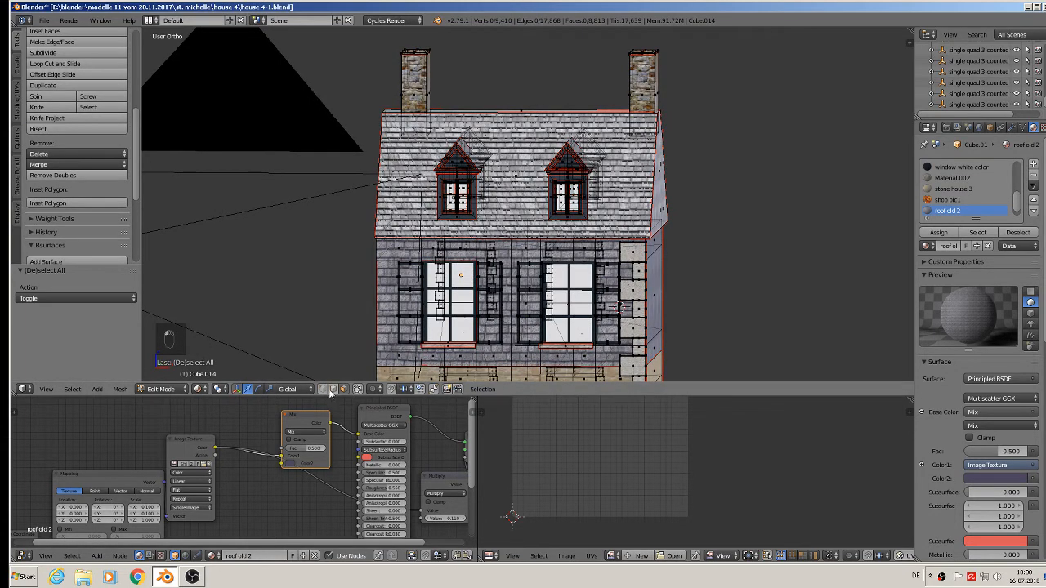
{"action": "key", "text": "a"}
{"action": "middle_click_drag", "start_coordinate": [582, 163], "coordinate": [602, 176]}
{"action": "key", "text": "a"}
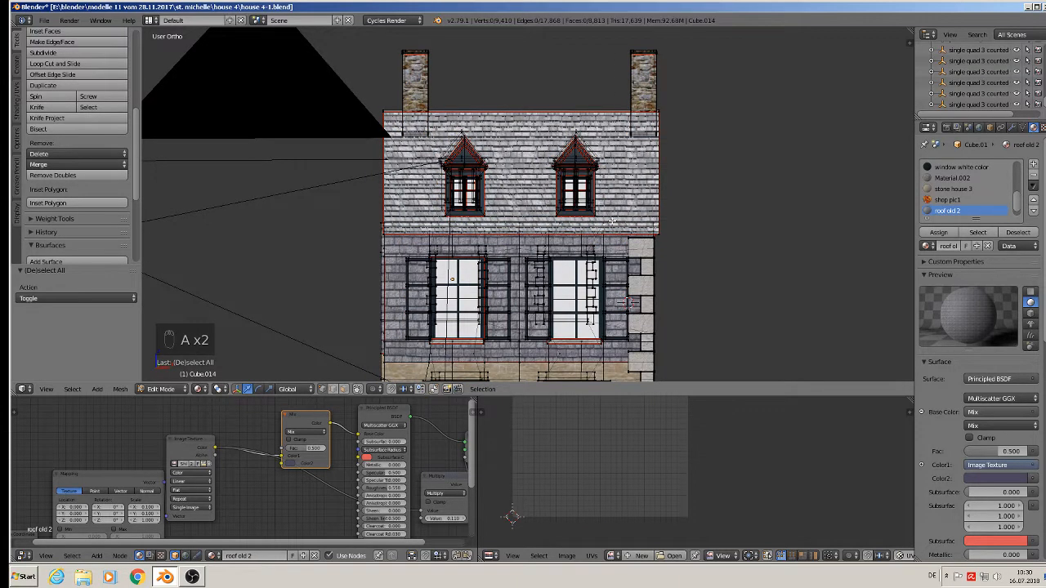
- Delete all vertices of the right-hand dormer on the front roof slope
{"action": "key", "text": "b"}
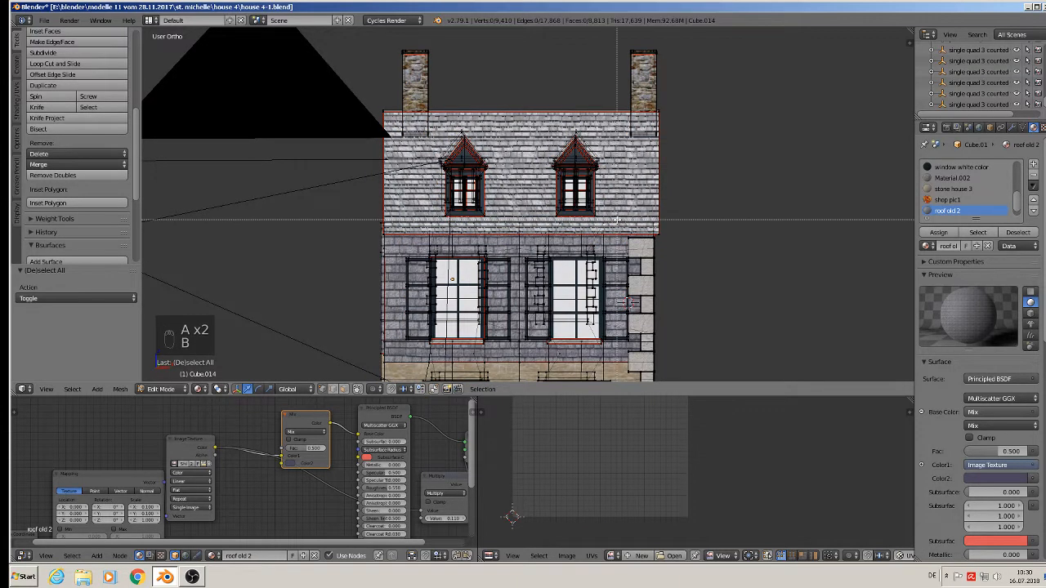
{"action": "left_click_drag", "start_coordinate": [533, 125], "coordinate": [621, 219]}
{"action": "key", "text": "x"}
{"action": "left_click", "coordinate": [531, 125]}
{"action": "mouse_move", "coordinate": [531, 125]}
{"action": "middle_mouse_down"}
{"action": "mouse_move", "coordinate": [536, 186]}
{"action": "mouse_move", "coordinate": [535, 130]}
{"action": "middle_mouse_up"}
- Move the remaining dormer along the X axis by about 0.129 to the middle of the roof
{"action": "key", "text": "b"}
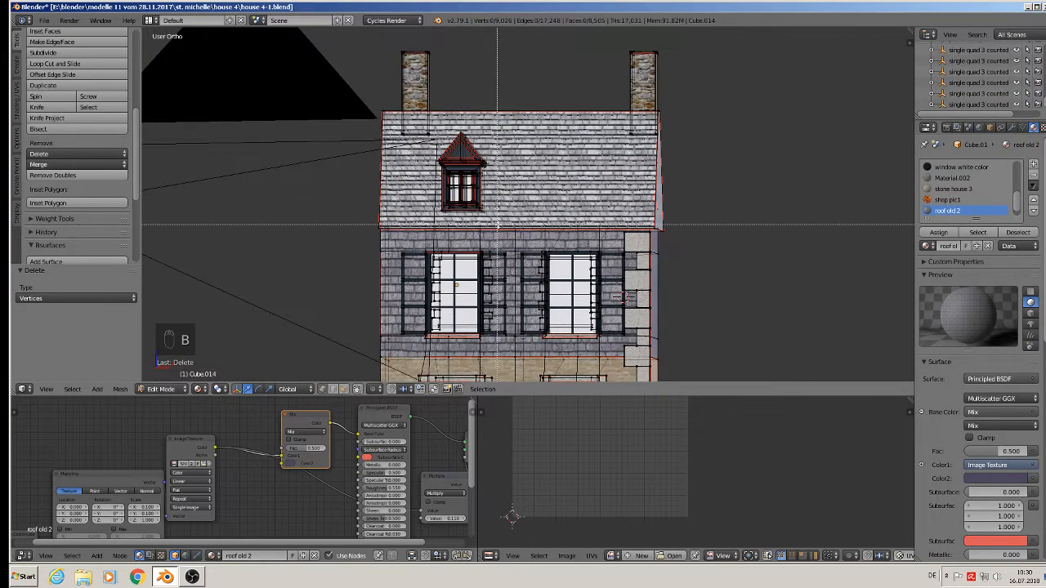
{"action": "left_click_drag", "start_coordinate": [496, 216], "coordinate": [432, 122]}
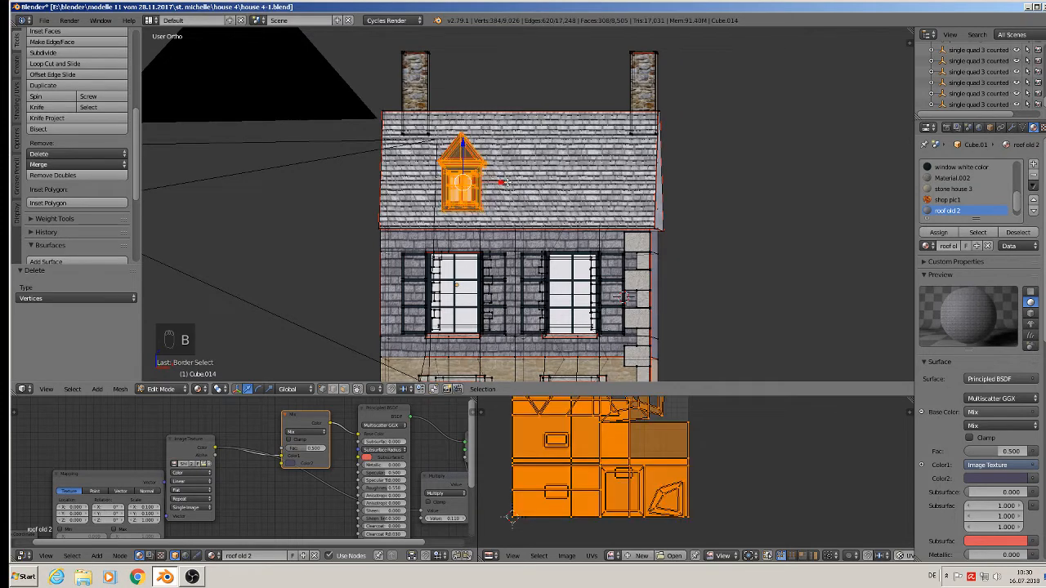
{"action": "key", "text": "g"}
{"action": "key", "text": "x"}
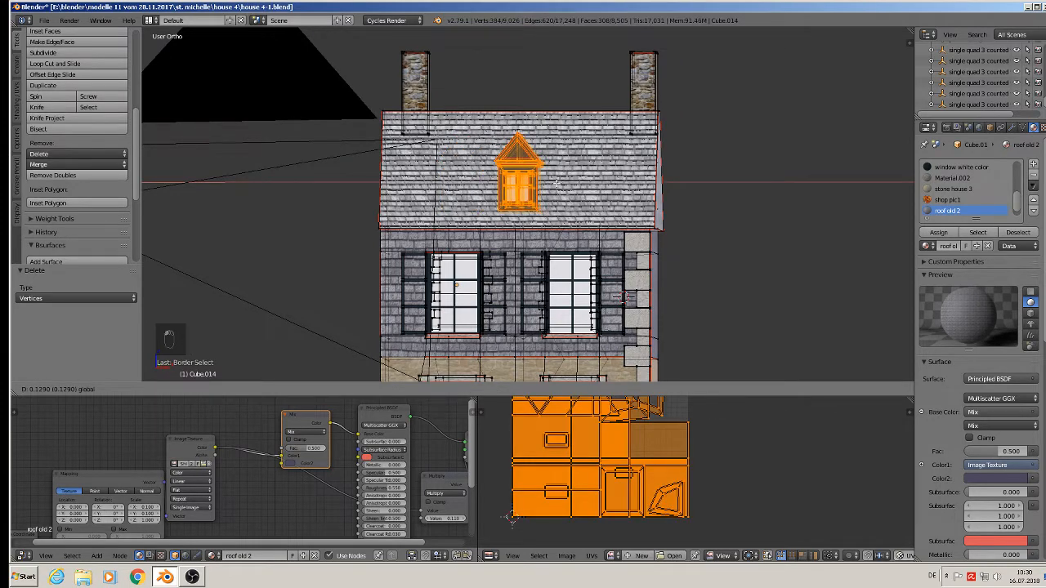
{"action": "left_click", "coordinate": [557, 182]}
{"action": "key", "text": "a"}
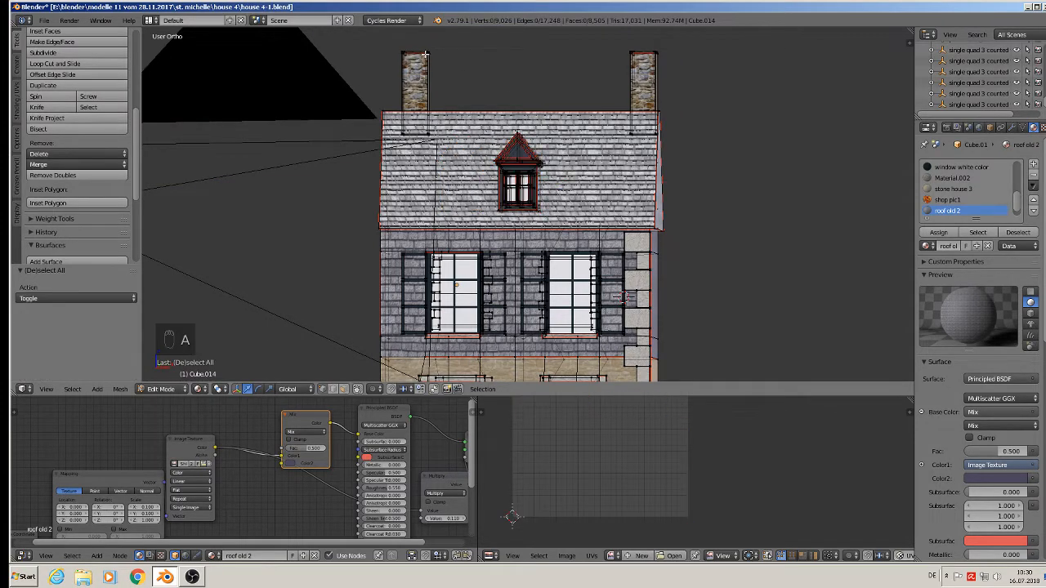
- Delete the vertices of both stone chimneys on the roof
{"action": "key", "text": "l"}
{"action": "key", "text": "l"}
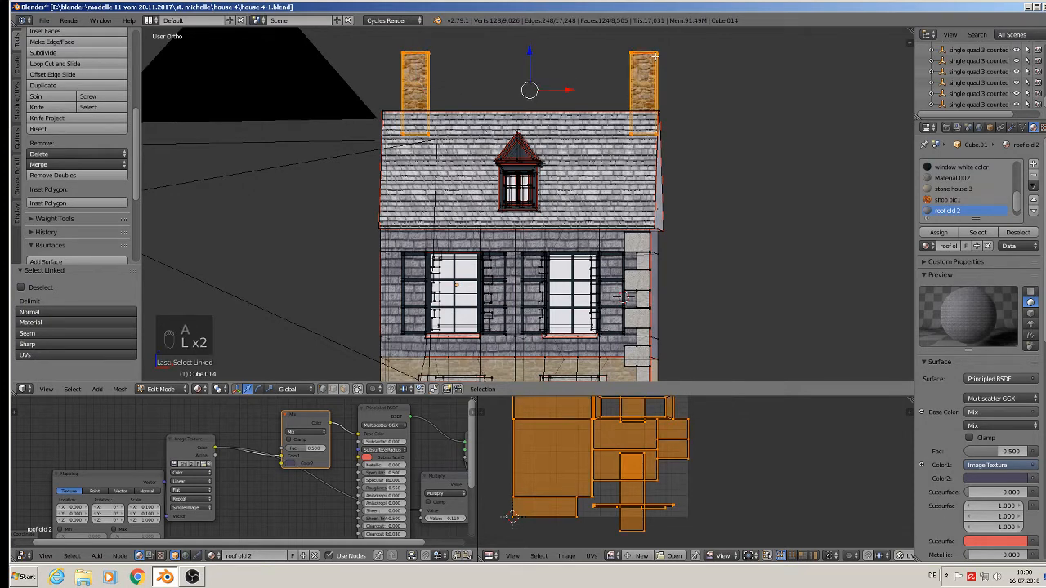
{"action": "key", "text": "x"}
{"action": "left_click", "coordinate": [655, 60]}
- Delete the vertices of the four shutter frames beside the two upper-floor windows
{"action": "scroll", "coordinate": [672, 141], "scroll_direction": "down", "scroll_amount": 3}
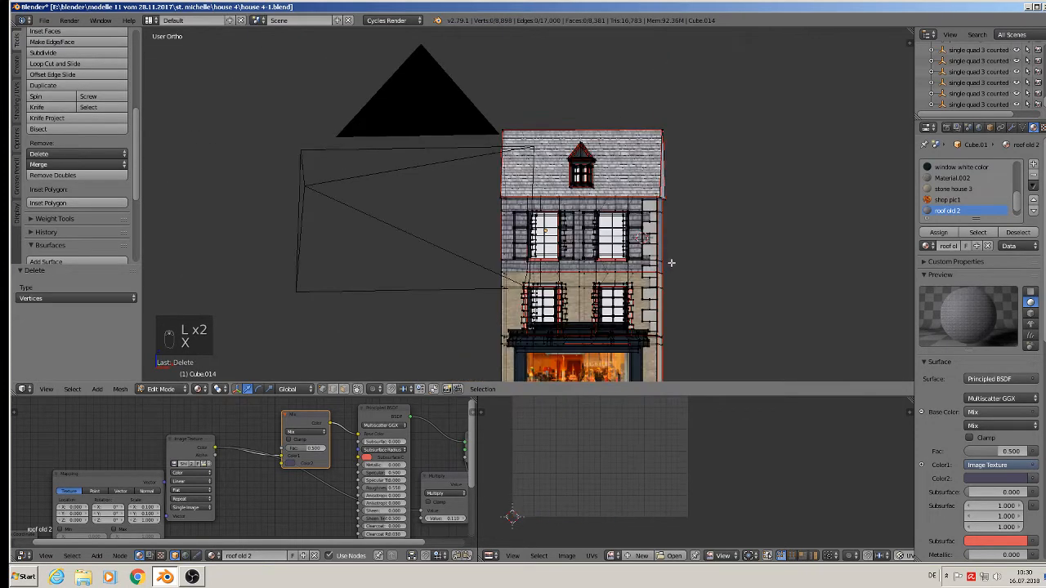
{"action": "middle_click_drag", "start_coordinate": [671, 262], "coordinate": [677, 155], "text": "shift"}
{"action": "scroll", "coordinate": [647, 153], "scroll_direction": "up", "scroll_amount": 4}
{"action": "scroll", "coordinate": [562, 147], "scroll_direction": "up", "scroll_amount": 2}
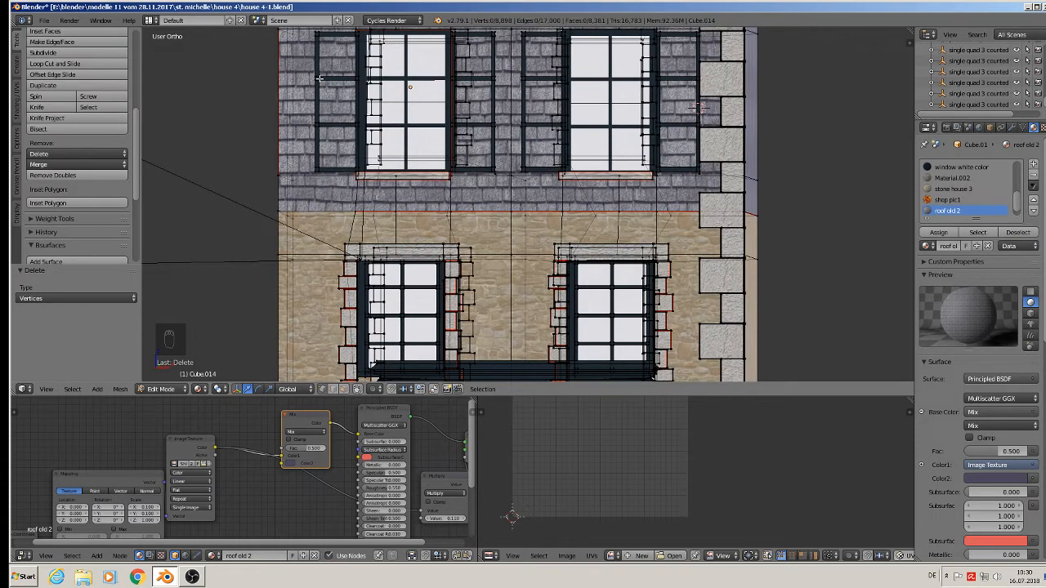
{"action": "key", "text": "l"}
{"action": "key", "text": "l"}
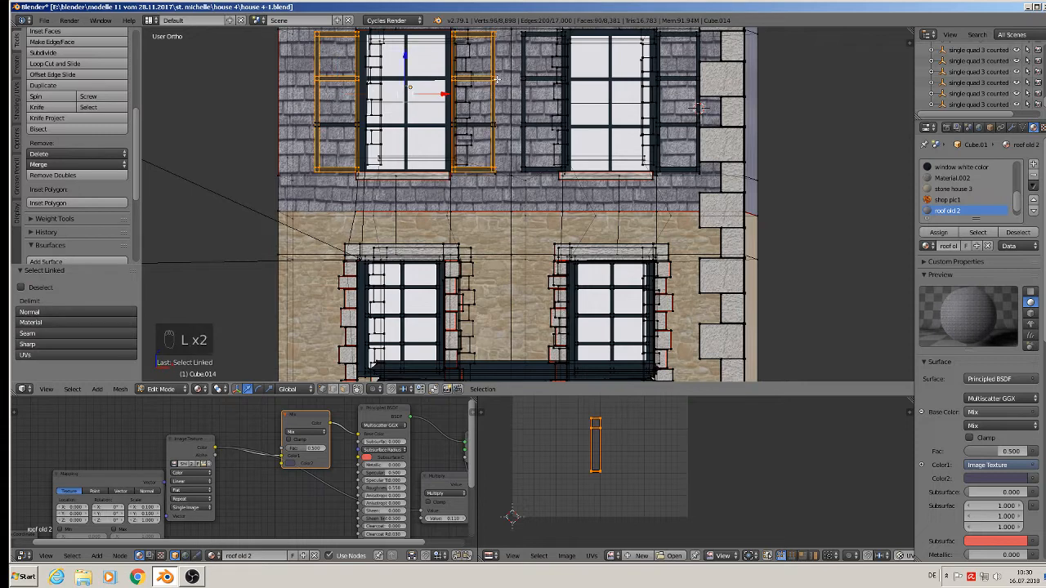
{"action": "key", "text": "l"}
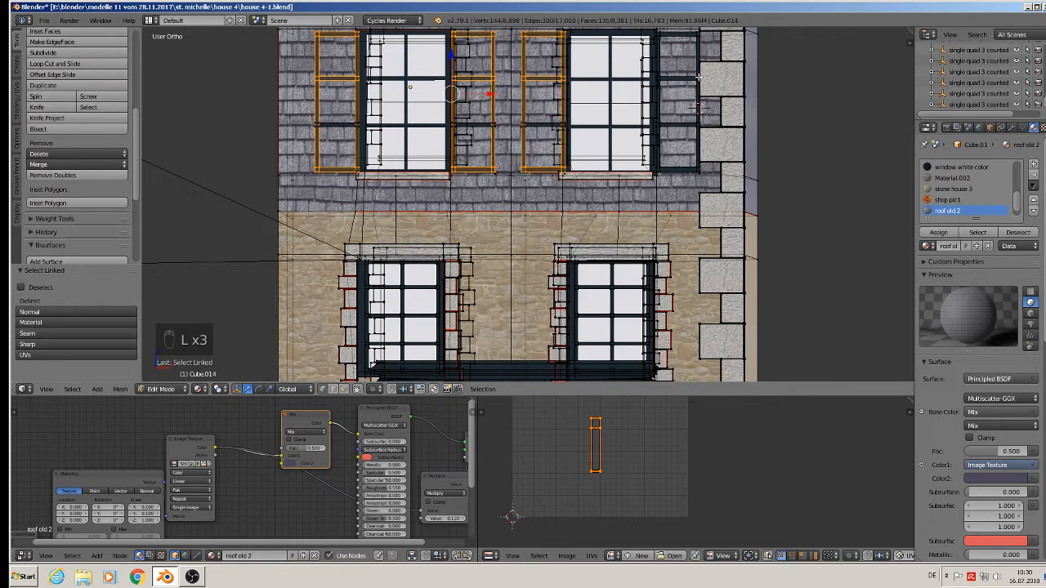
{"action": "key", "text": "l"}
{"action": "key", "text": "x"}
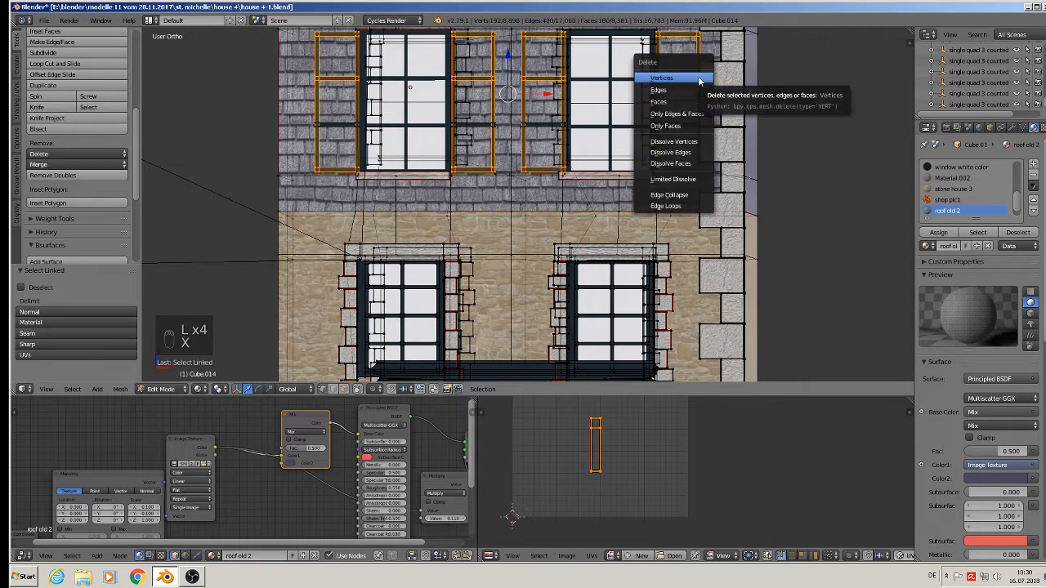
{"action": "left_click", "coordinate": [704, 107]}
- Delete the four leftover shutter crossbars beside the upper-floor windows
{"action": "scroll", "coordinate": [706, 167], "scroll_direction": "down", "scroll_amount": 1}
{"action": "scroll", "coordinate": [706, 167], "scroll_direction": "down", "scroll_amount": 3}
{"action": "scroll", "coordinate": [587, 123], "scroll_direction": "up", "scroll_amount": 5}
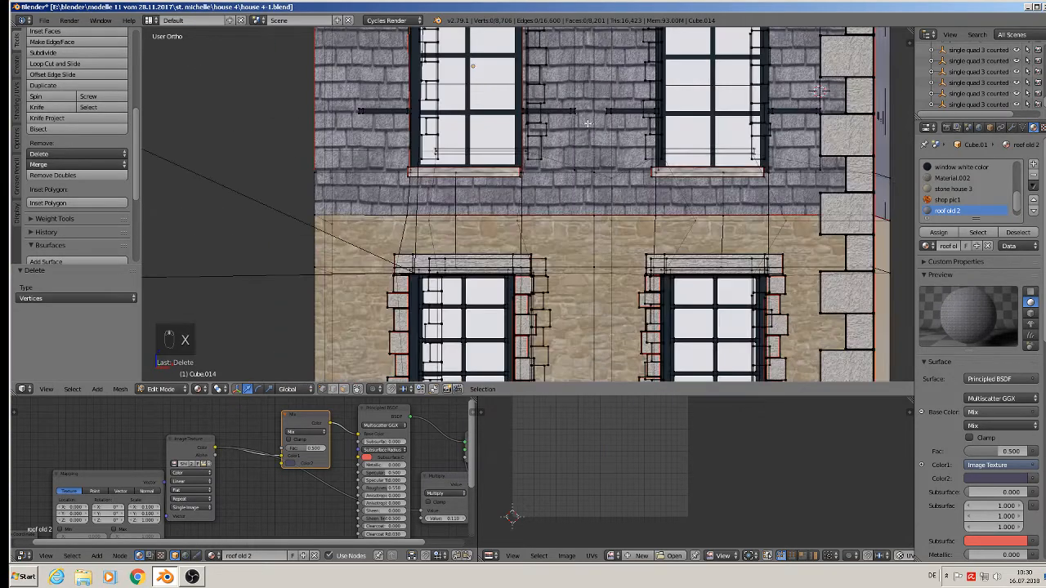
{"action": "key", "text": "l"}
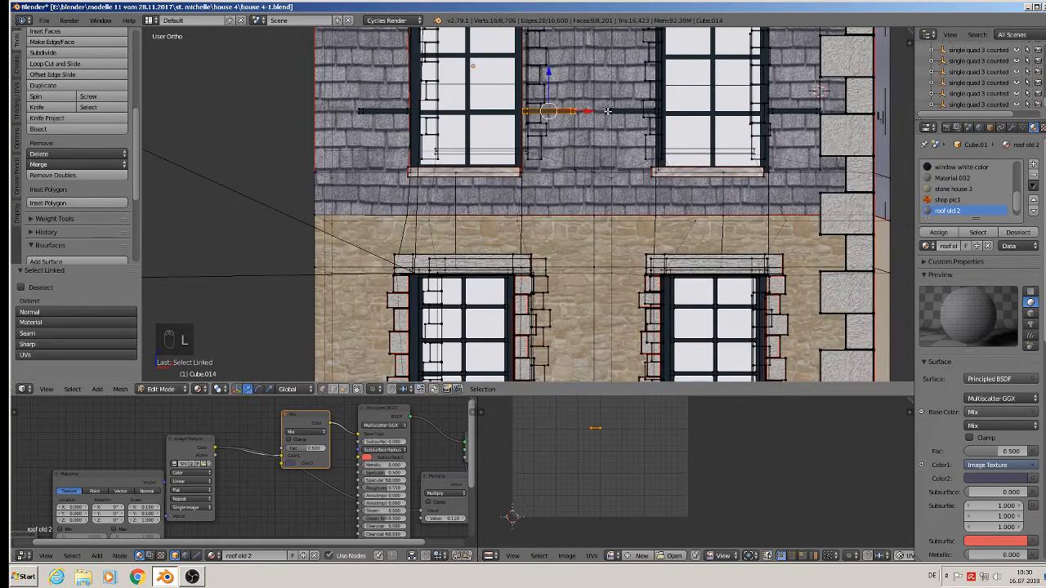
{"action": "key", "text": "l"}
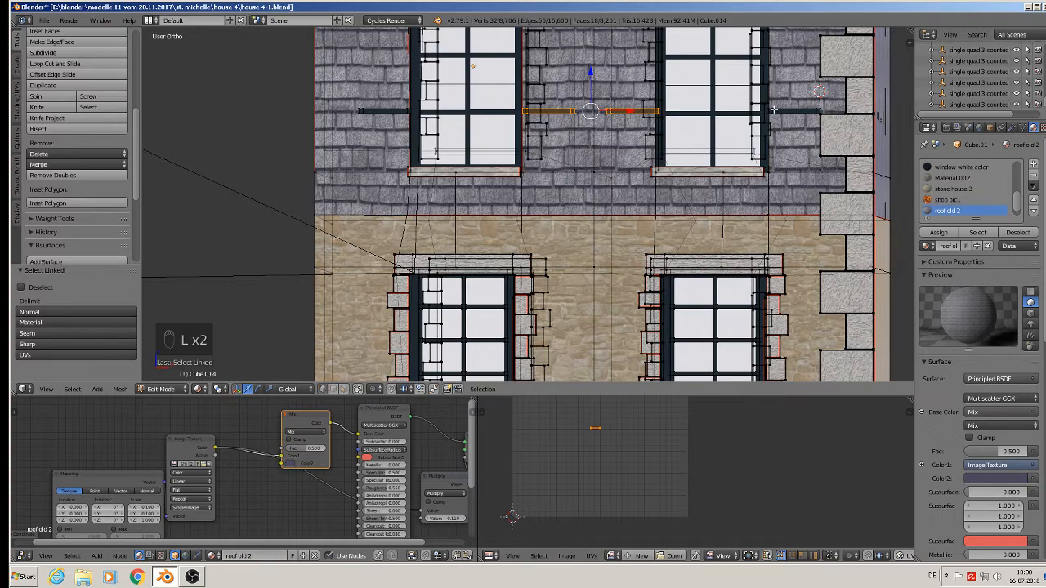
{"action": "key", "text": "l"}
{"action": "key", "text": "l"}
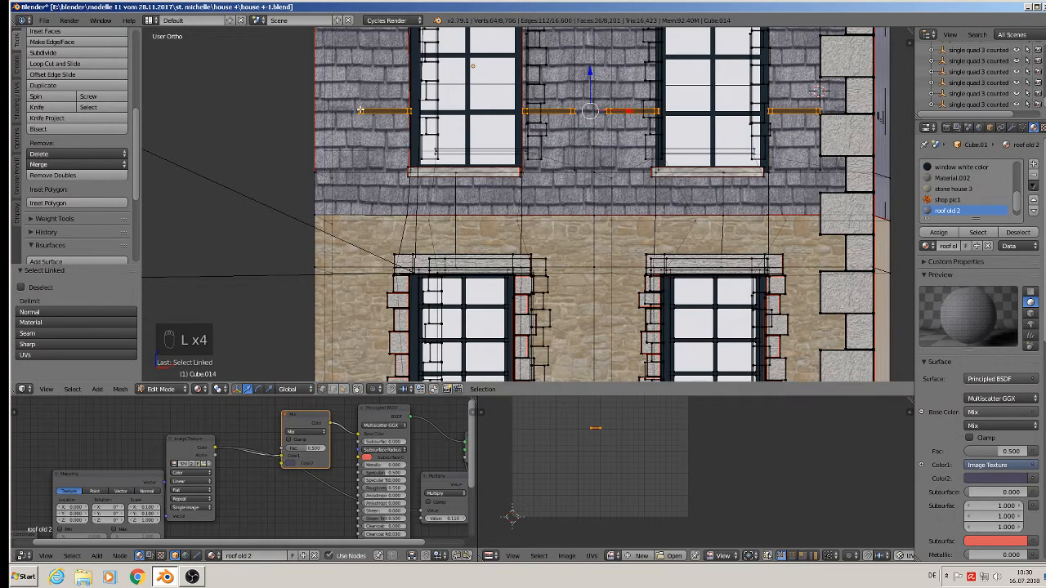
{"action": "key", "text": "x"}
{"action": "left_click", "coordinate": [359, 109]}
- Leave mesh editing and examine the shopfront cornices, signs and awnings in the street reference photos
{"action": "scroll", "coordinate": [554, 216], "scroll_direction": "down", "scroll_amount": 5}
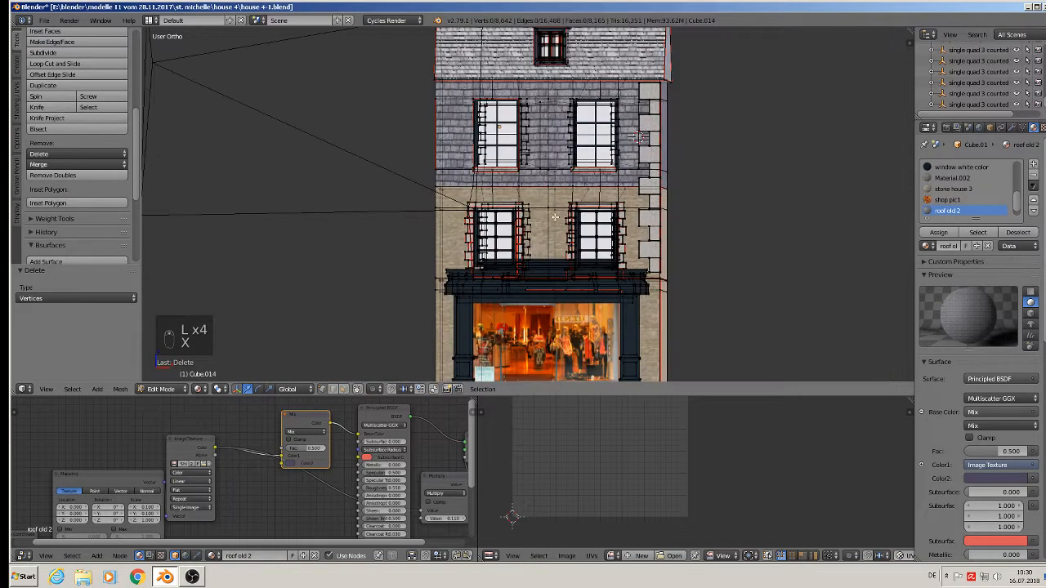
{"action": "middle_click_drag", "start_coordinate": [588, 259], "coordinate": [489, 152], "text": "shift"}
{"action": "key", "text": "Tab"}
{"action": "scroll", "coordinate": [486, 153], "scroll_direction": "up", "scroll_amount": 5}
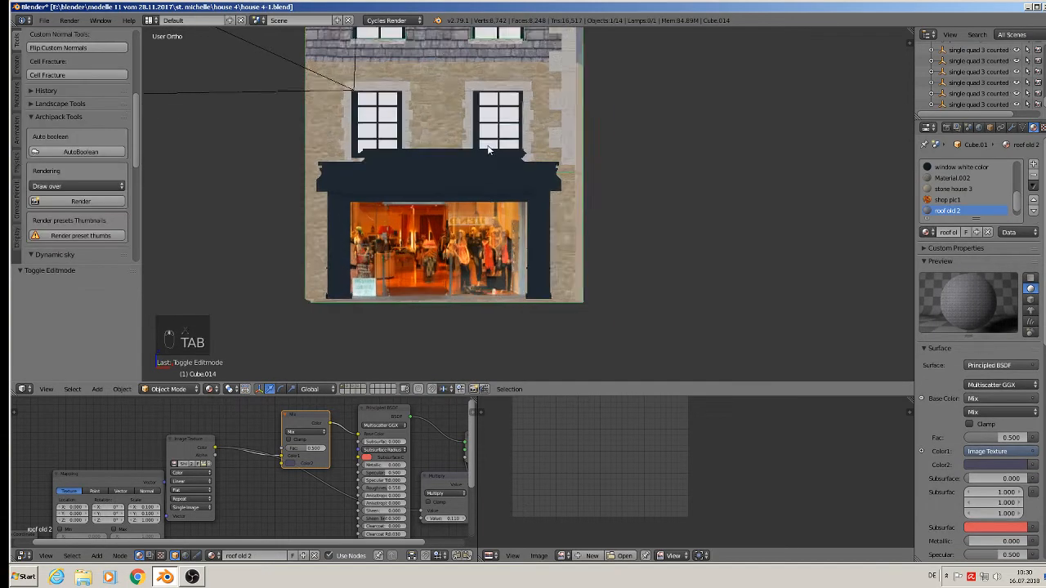
{"action": "scroll", "coordinate": [486, 153], "scroll_direction": "down", "scroll_amount": 5}
{"action": "scroll", "coordinate": [553, 166], "scroll_direction": "down", "scroll_amount": 4}
{"action": "scroll", "coordinate": [746, 193], "scroll_direction": "up", "scroll_amount": 8}
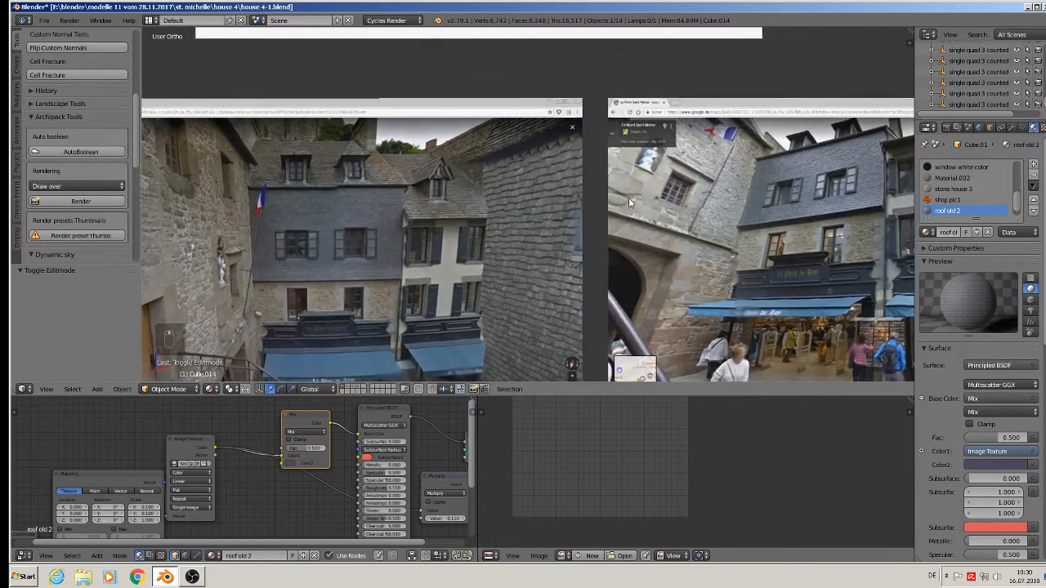
{"action": "middle_click_drag", "start_coordinate": [628, 199], "coordinate": [197, 134], "text": "shift"}
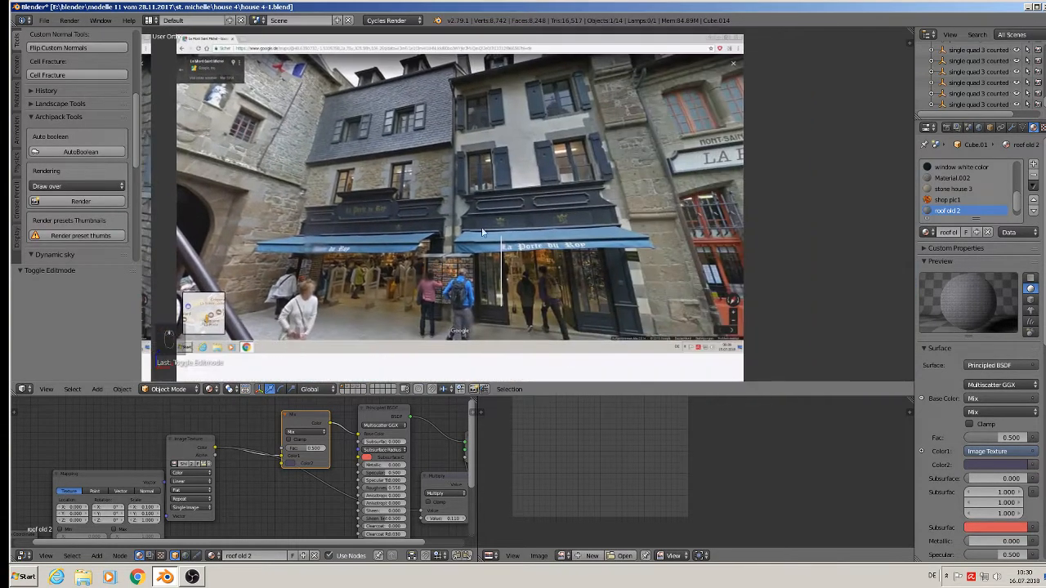
{"action": "scroll", "coordinate": [347, 215], "scroll_direction": "up", "scroll_amount": 2}
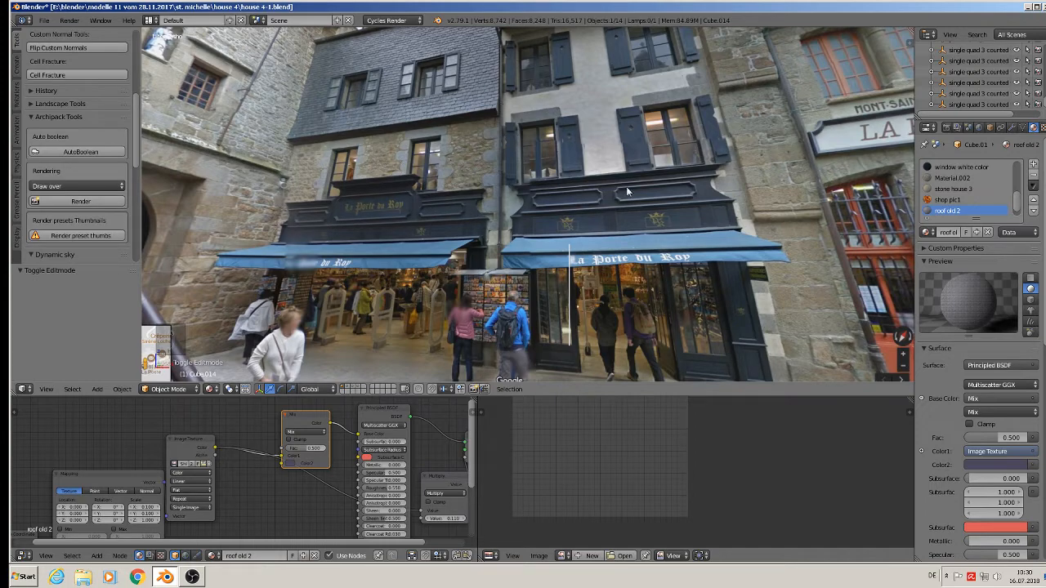
{"action": "scroll", "coordinate": [628, 191], "scroll_direction": "down", "scroll_amount": 6}
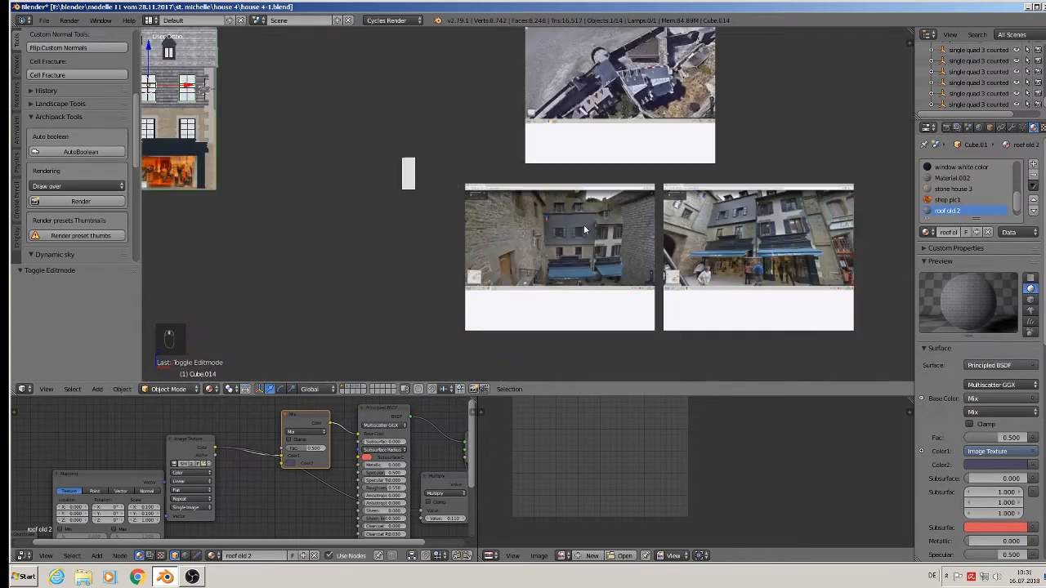
- Reopen the house mesh for editing at the shopfront cornice, limiting selection to visible geometry
{"action": "middle_click_drag", "start_coordinate": [584, 230], "coordinate": [1030, 212], "text": "shift"}
{"action": "scroll", "coordinate": [572, 123], "scroll_direction": "up", "scroll_amount": 8}
{"action": "middle_click_drag", "start_coordinate": [688, 127], "coordinate": [291, 147], "text": "shift"}
{"action": "right_click", "coordinate": [351, 147]}
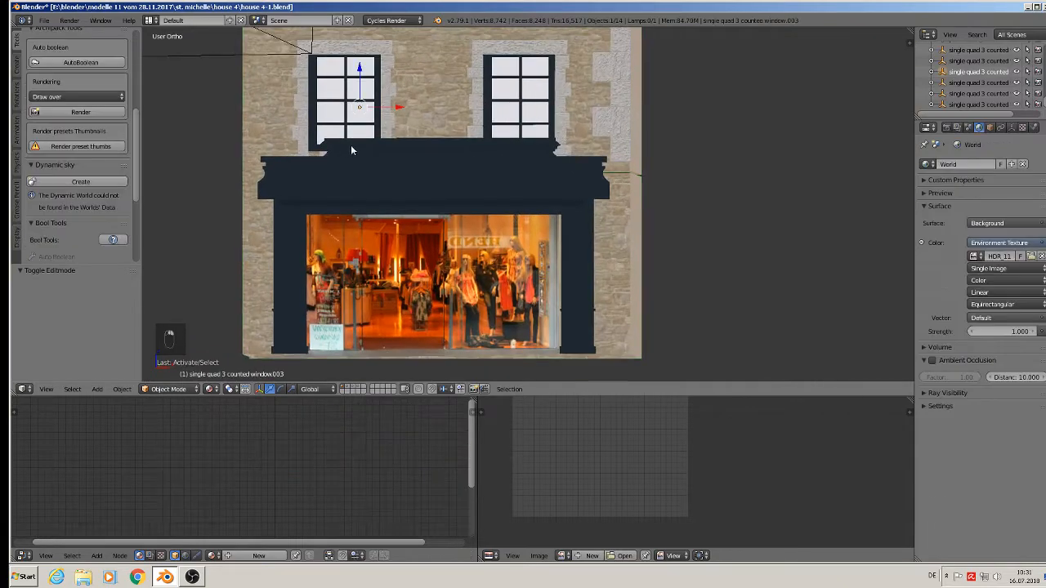
{"action": "right_click", "coordinate": [378, 154]}
{"action": "key", "text": "Tab"}
{"action": "scroll", "coordinate": [378, 155], "scroll_direction": "up", "scroll_amount": 5}
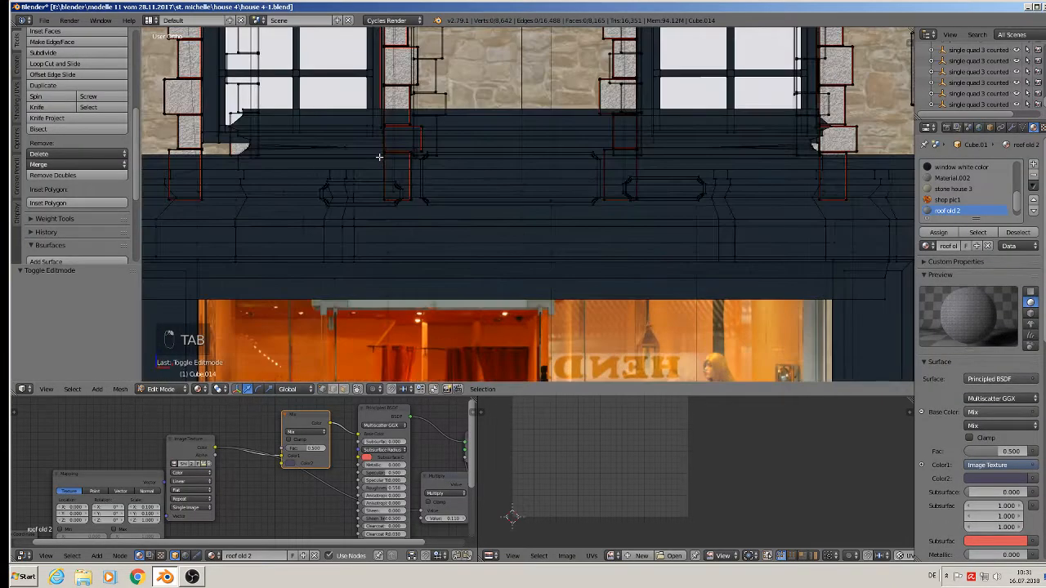
{"action": "scroll", "coordinate": [378, 156], "scroll_direction": "down", "scroll_amount": 4}
{"action": "middle_click_drag", "start_coordinate": [378, 159], "coordinate": [364, 180]}
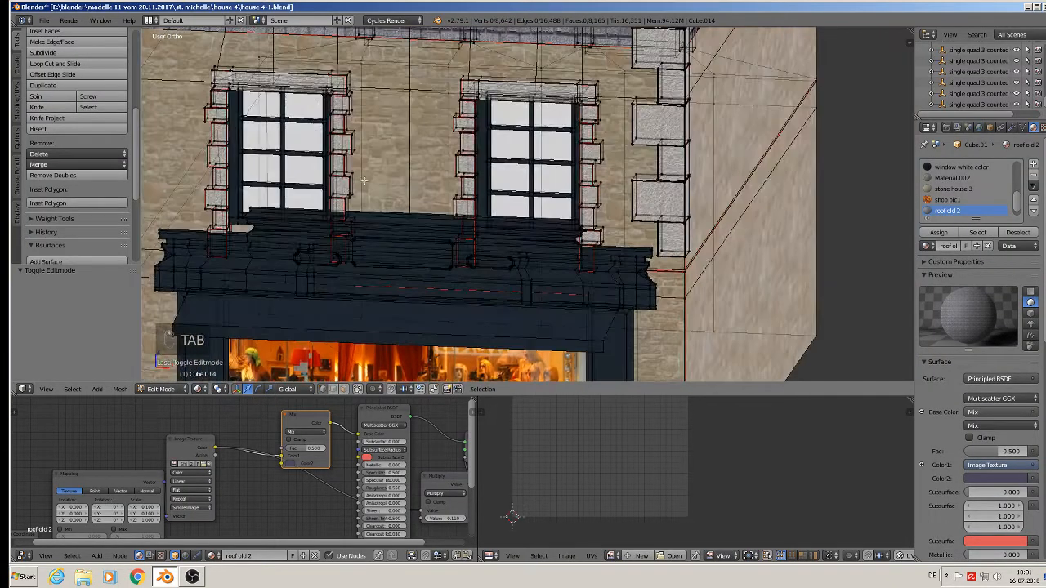
{"action": "left_click", "coordinate": [357, 391]}
{"action": "scroll", "coordinate": [318, 233], "scroll_direction": "up", "scroll_amount": 4}
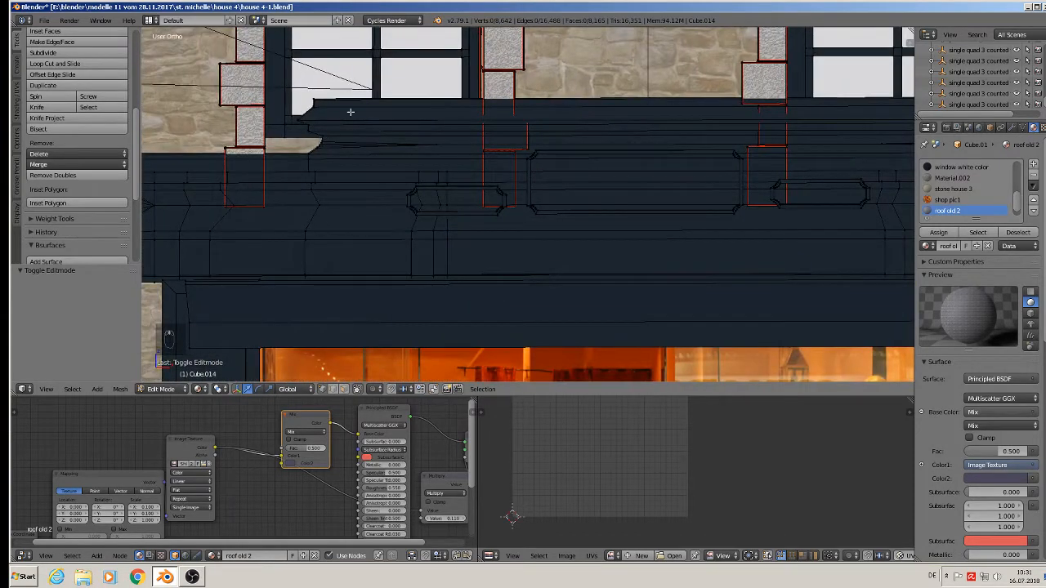
- Delete all vertices of the raised top cornice moulding between the shopfront and the upper windows, then leave mesh editing
{"action": "right_click", "coordinate": [313, 102]}
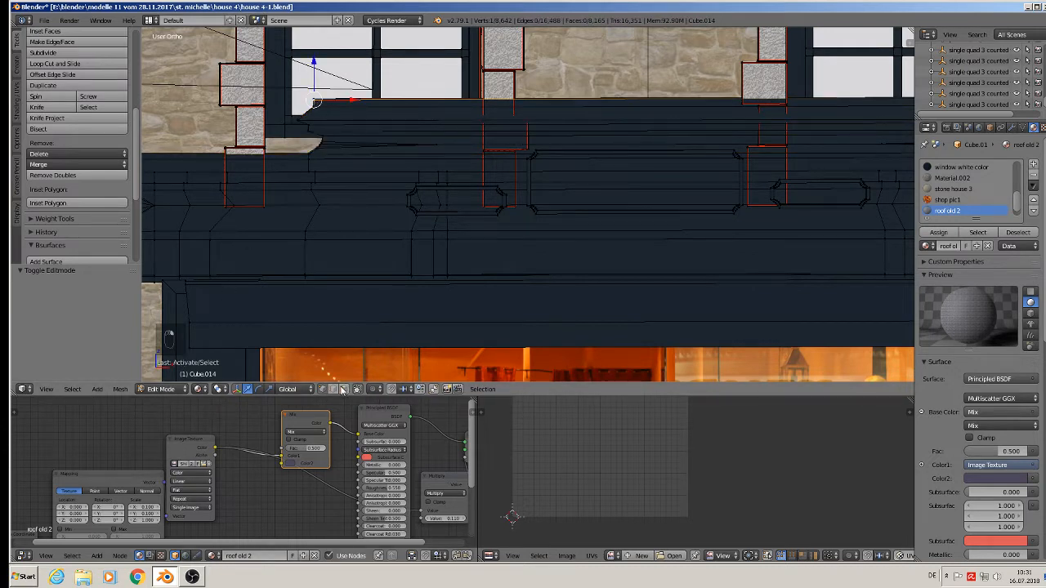
{"action": "right_click", "coordinate": [315, 102], "text": "alt"}
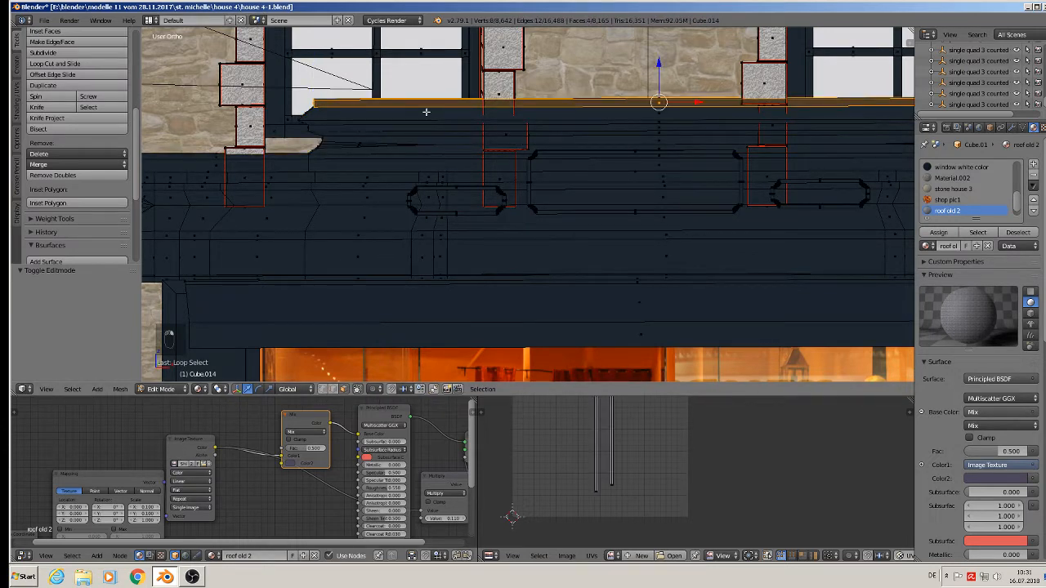
{"action": "key", "text": "ctrl+KP_Add"}
{"action": "key", "text": "ctrl+KP_Add"}
{"action": "key", "text": "ctrl+KP_Add"}
{"action": "key", "text": "ctrl+KP_Add"}
{"action": "key", "text": "ctrl+KP_Add"}
{"action": "key", "text": "ctrl+KP_Add"}
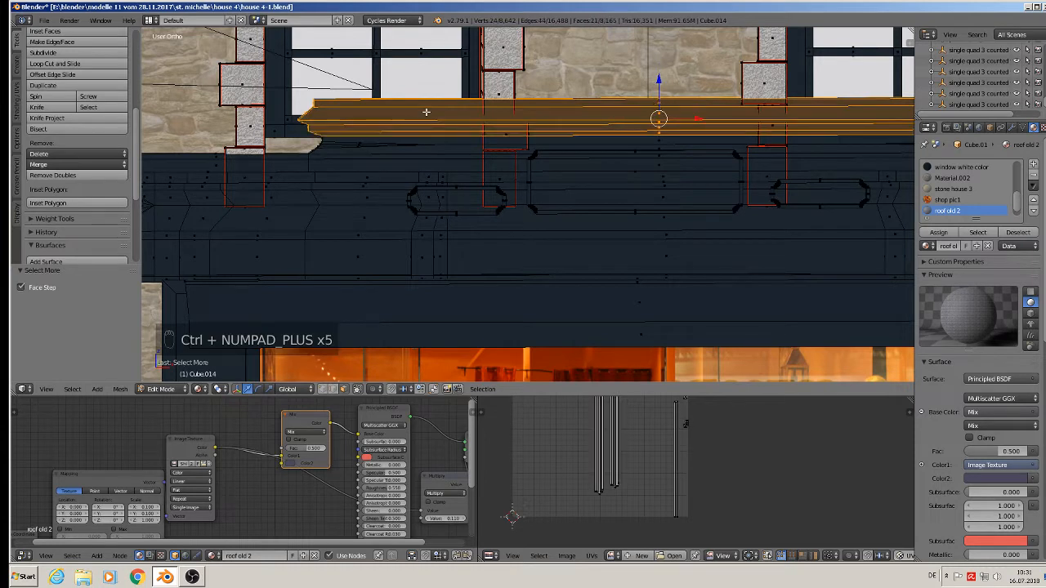
{"action": "key", "text": "ctrl+KP_Add"}
{"action": "key", "text": "ctrl+KP_Add"}
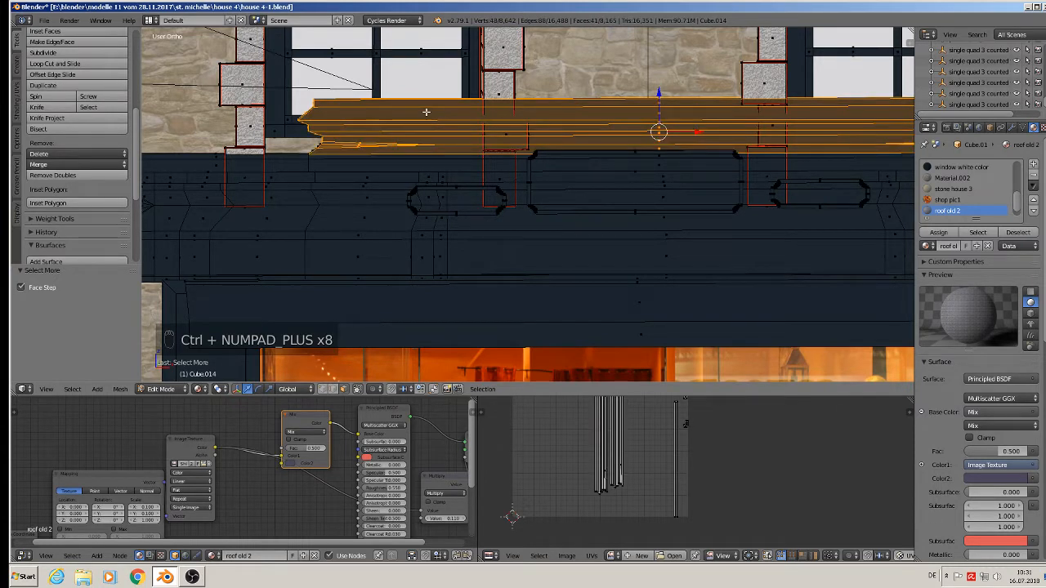
{"action": "key", "text": "ctrl+KP_Add"}
{"action": "key", "text": "ctrl+KP_Subtract"}
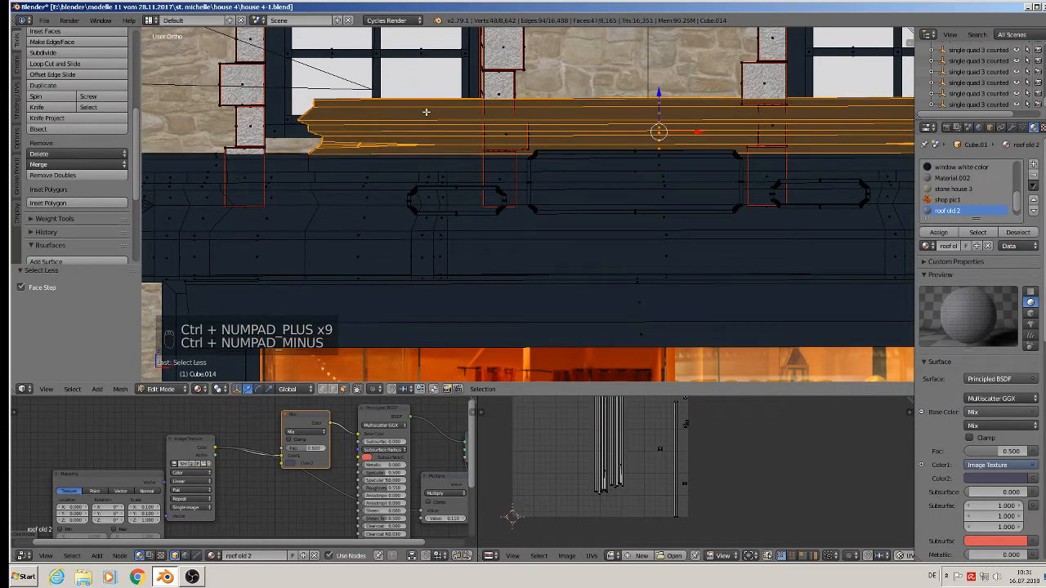
{"action": "scroll", "coordinate": [557, 159], "scroll_direction": "down", "scroll_amount": 3}
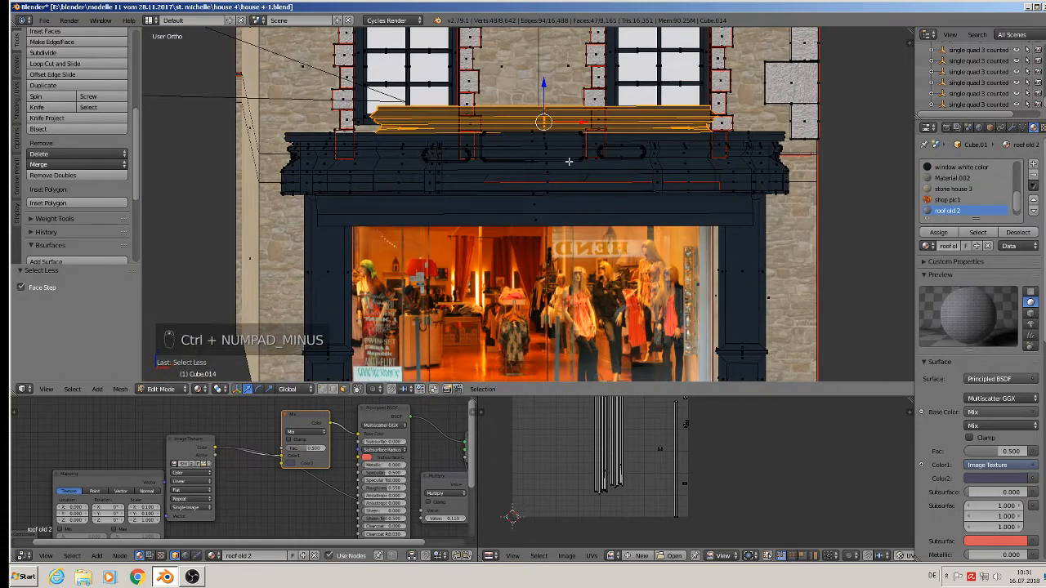
{"action": "key", "text": "x"}
{"action": "left_click", "coordinate": [569, 161]}
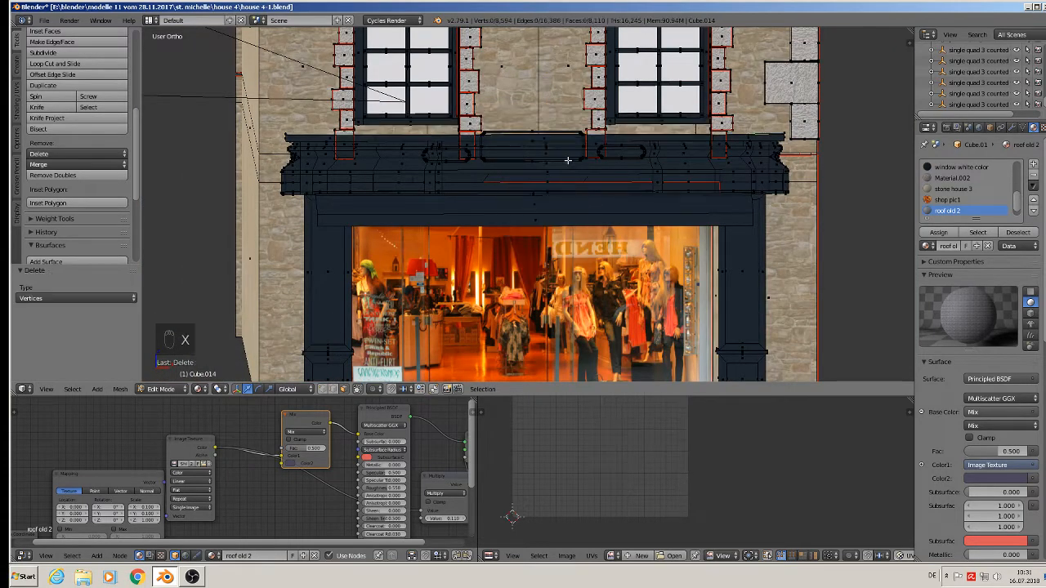
{"action": "key", "text": "Tab"}
{"action": "middle_click_drag", "start_coordinate": [560, 158], "coordinate": [540, 197]}
{"action": "scroll", "coordinate": [538, 190], "scroll_direction": "down", "scroll_amount": 2}
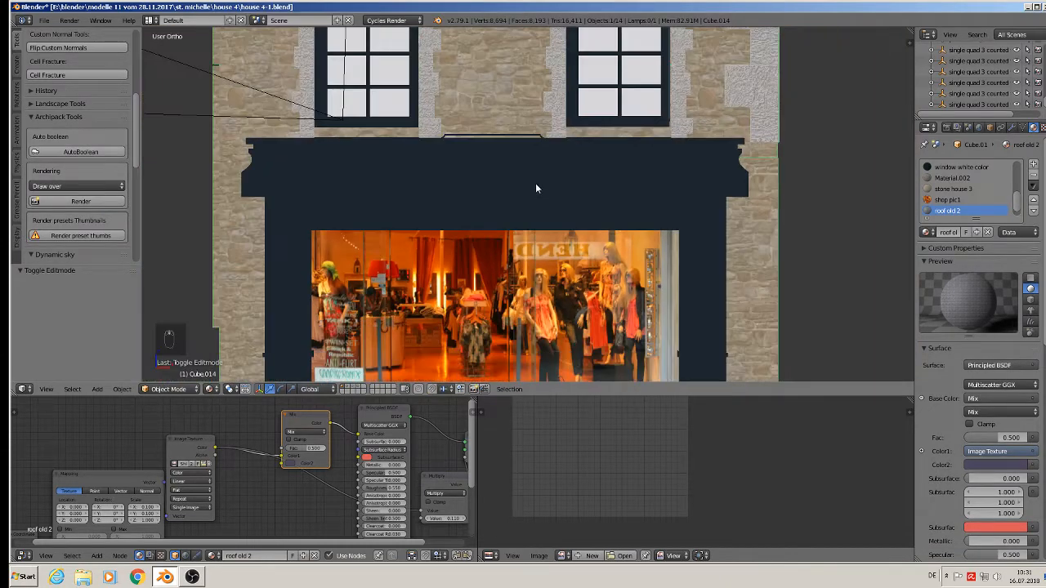
- Reopen the house mesh and delete the vertices of the large central sign frame on the shopfront cornice
{"action": "key", "text": "Tab"}
{"action": "scroll", "coordinate": [482, 153], "scroll_direction": "up", "scroll_amount": 2}
{"action": "middle_click_drag", "start_coordinate": [482, 153], "coordinate": [502, 203], "text": "shift"}
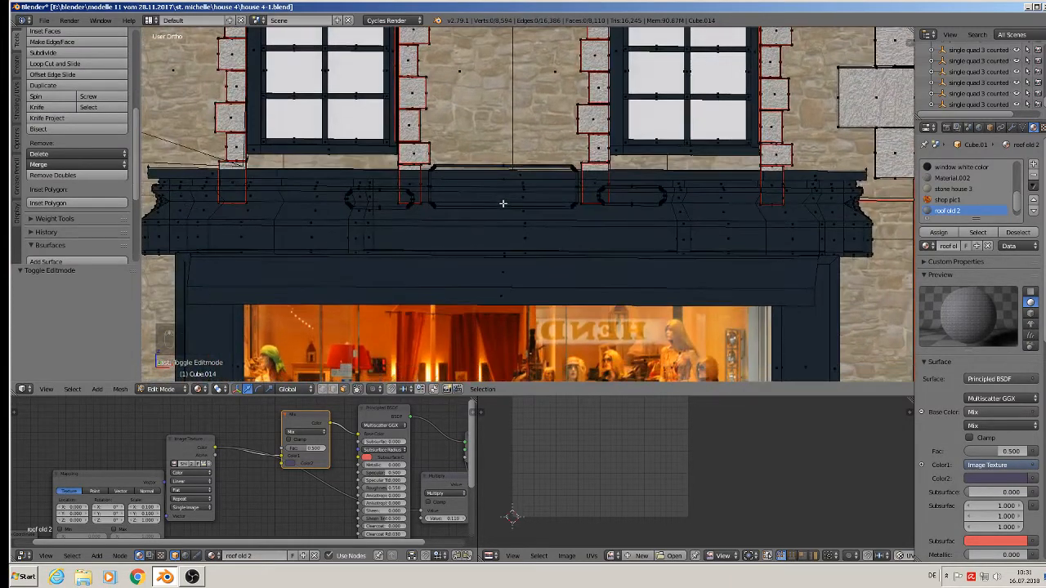
{"action": "scroll", "coordinate": [481, 184], "scroll_direction": "up", "scroll_amount": 1}
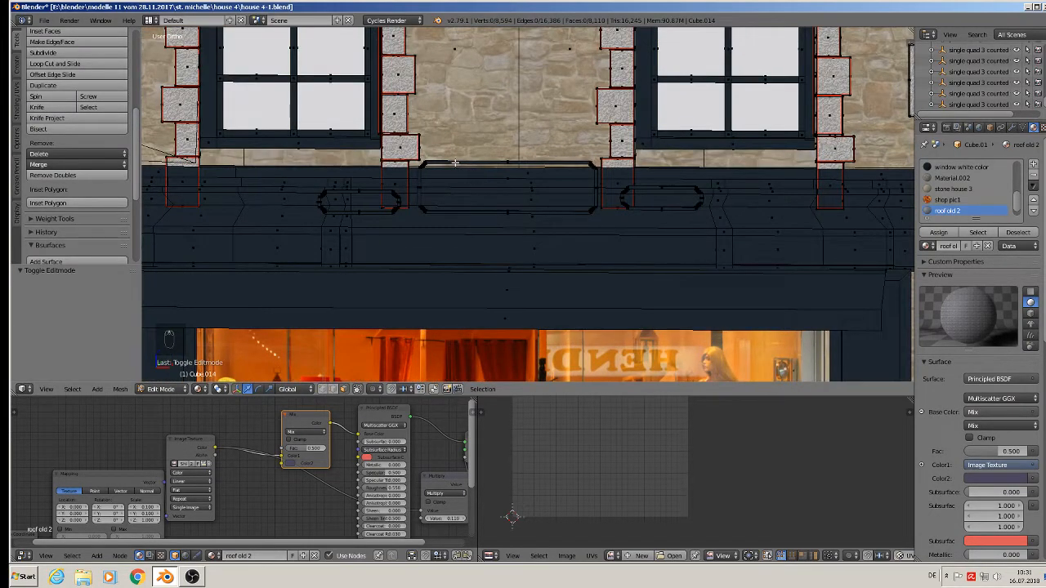
{"action": "key", "text": "l"}
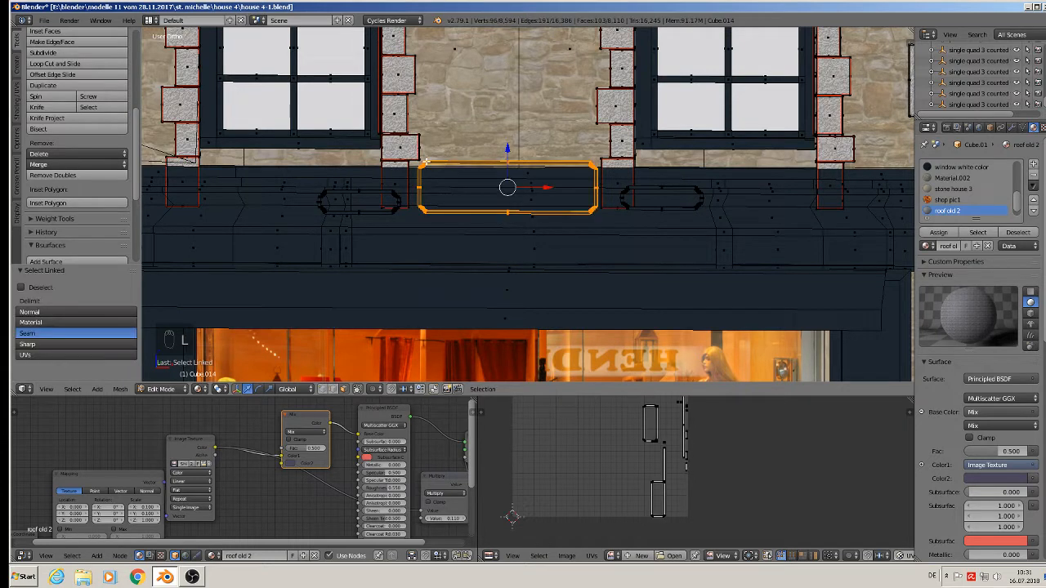
{"action": "key", "text": "x"}
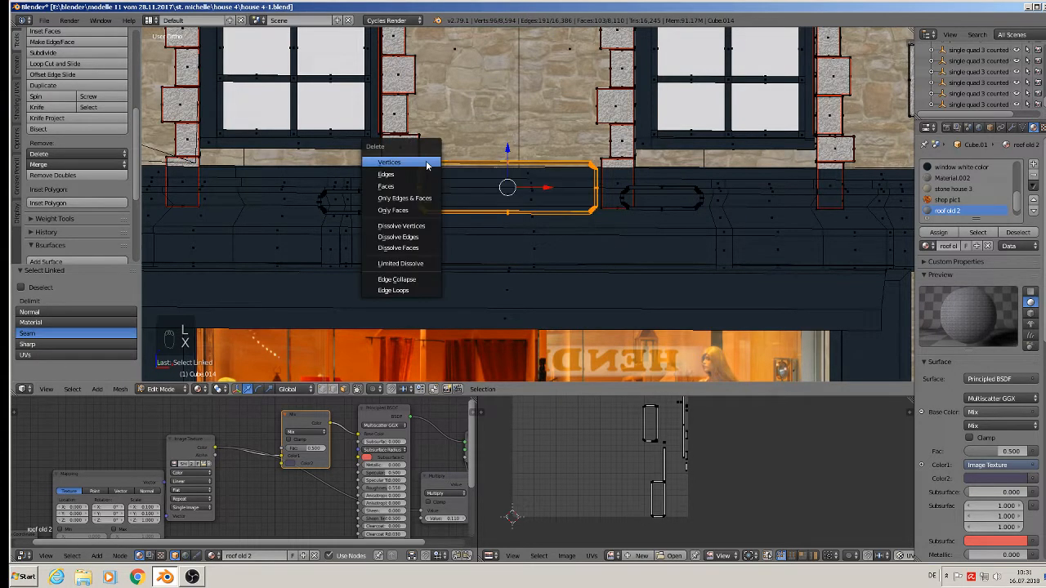
{"action": "left_click", "coordinate": [427, 163]}
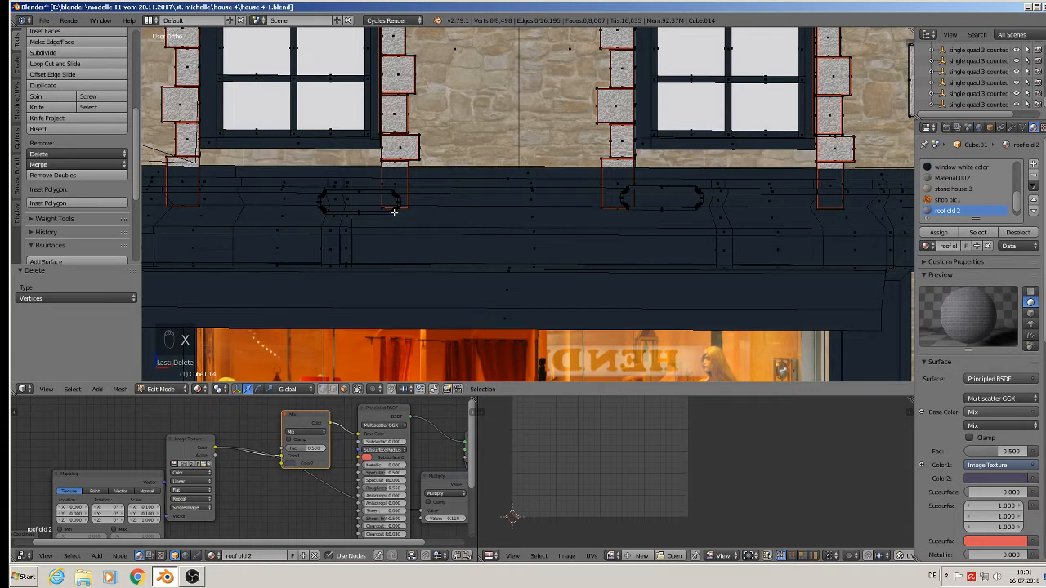
- Enlarge the small left sign frame on the cornice about 2.36 times and shift it about -0.044 along X, under the left window
{"action": "key", "text": "l"}
{"action": "key", "text": "l"}
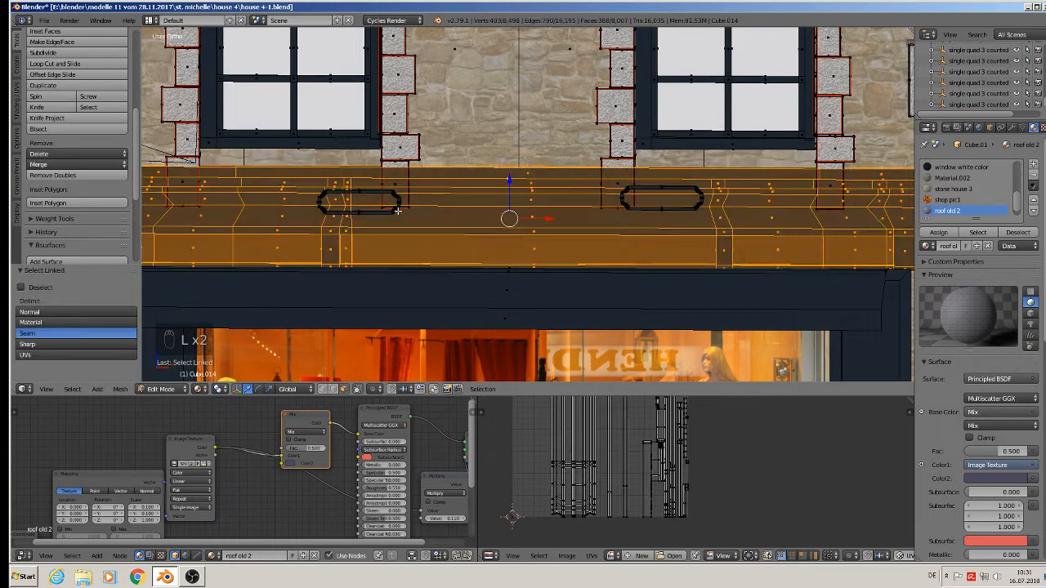
{"action": "key", "text": "a"}
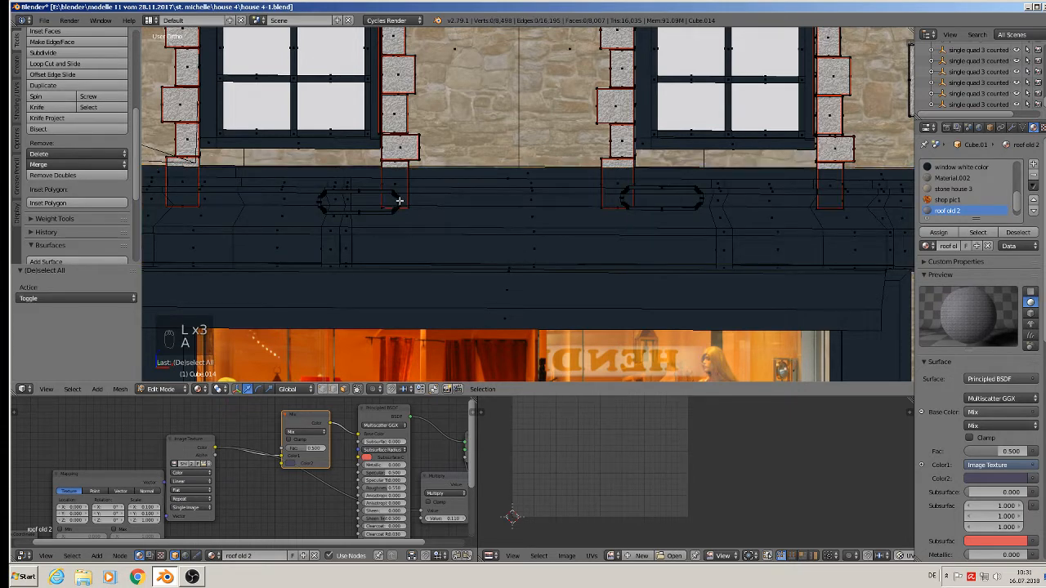
{"action": "key", "text": "l"}
{"action": "scroll", "coordinate": [405, 206], "scroll_direction": "down", "scroll_amount": 1}
{"action": "scroll", "coordinate": [407, 205], "scroll_direction": "down", "scroll_amount": 2}
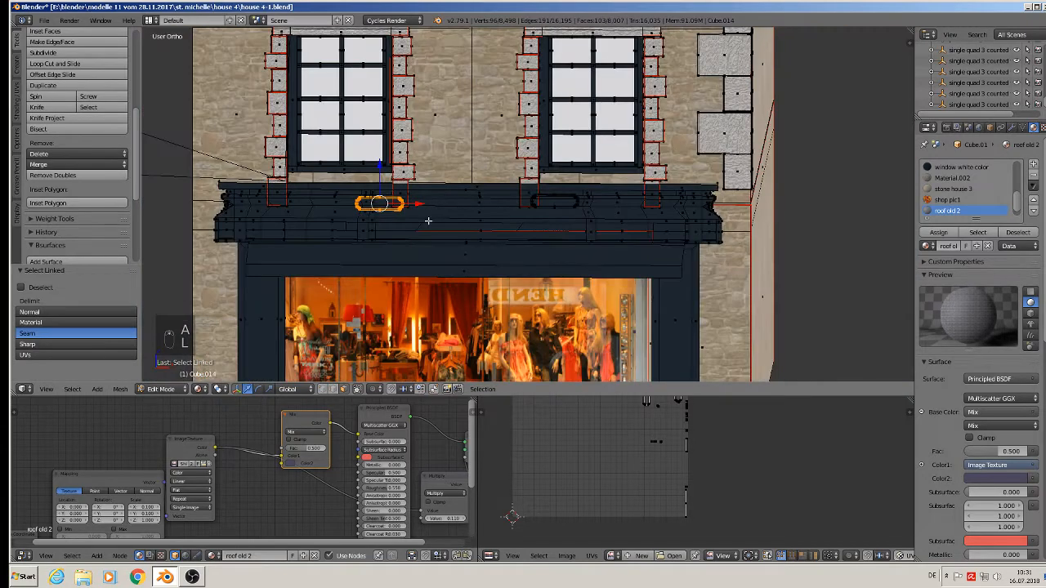
{"action": "key", "text": "s"}
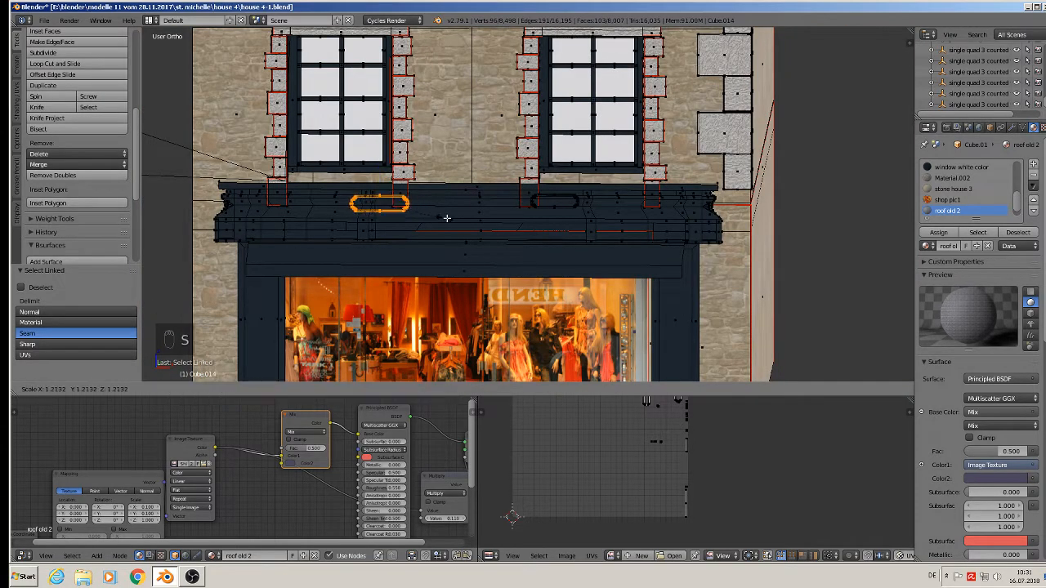
{"action": "left_click", "coordinate": [501, 210]}
{"action": "key", "text": "g"}
{"action": "key", "text": "x"}
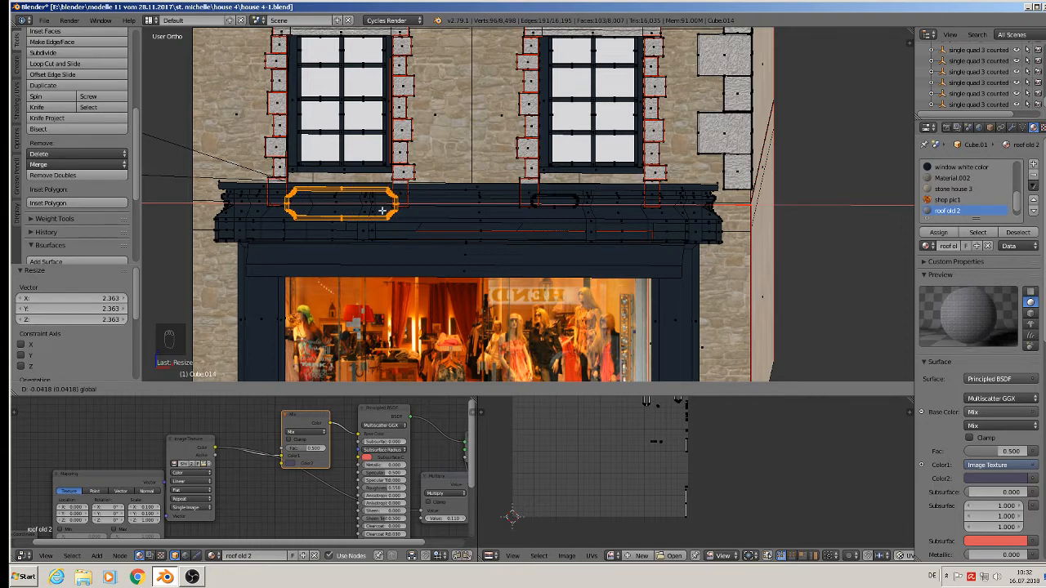
{"action": "left_click", "coordinate": [381, 211]}
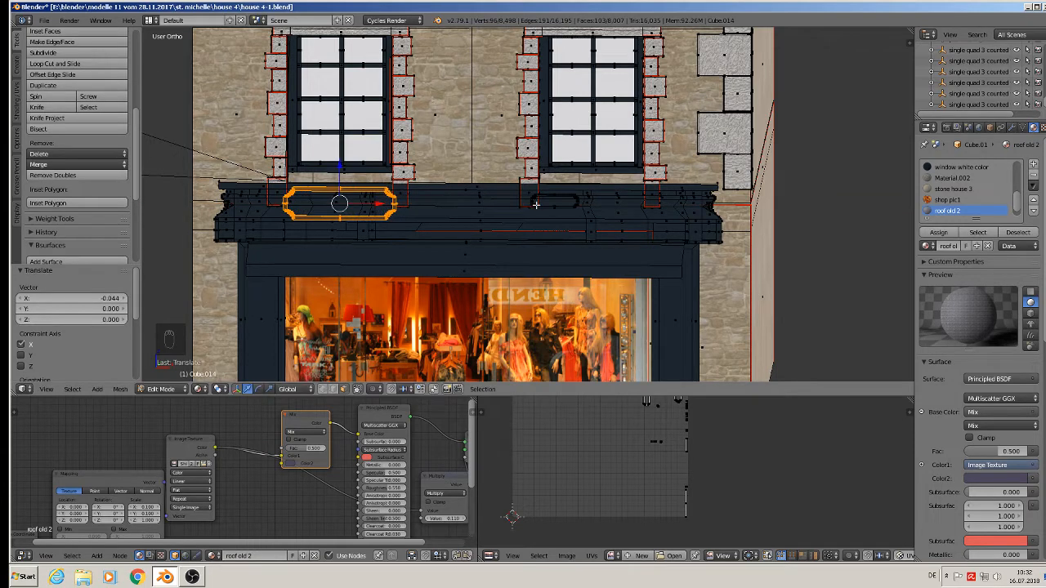
{"action": "key", "text": "a"}
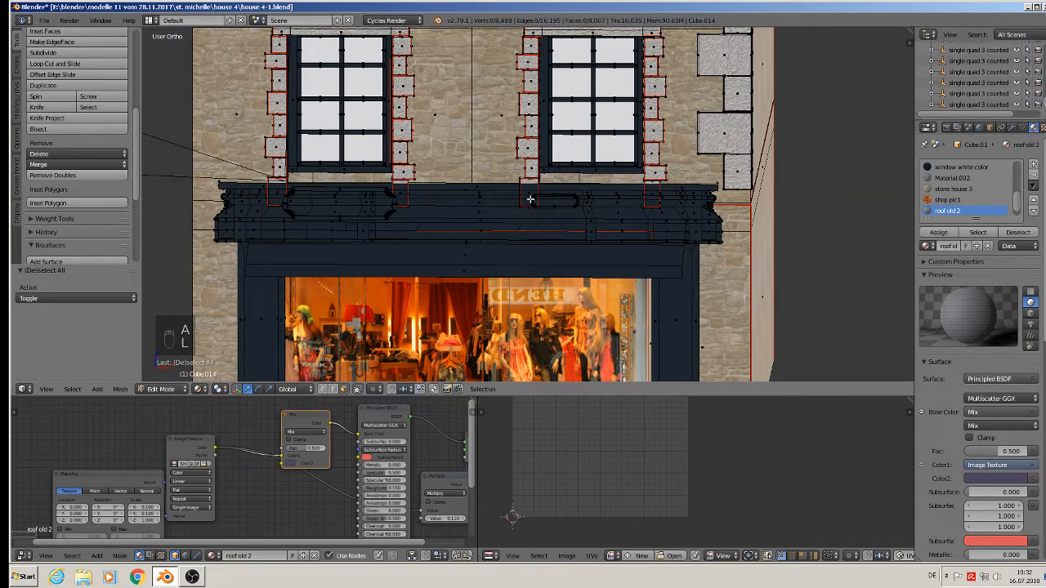
{"action": "key", "text": "l"}
{"action": "key", "text": "l"}
{"action": "key", "text": "a"}
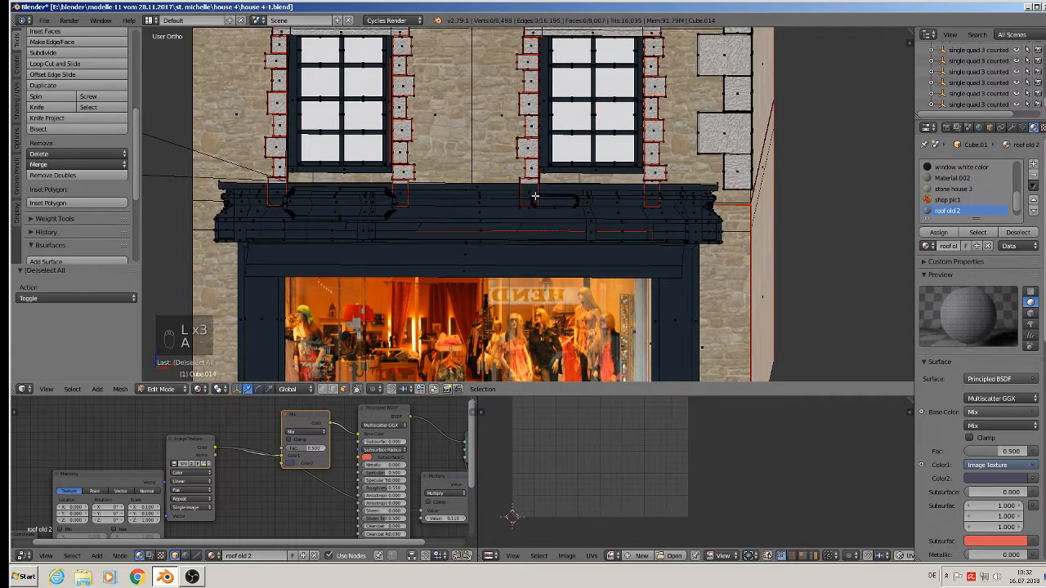
{"action": "key", "text": "l"}
{"action": "key", "text": "l"}
{"action": "key", "text": "a"}
{"action": "key", "text": "k"}
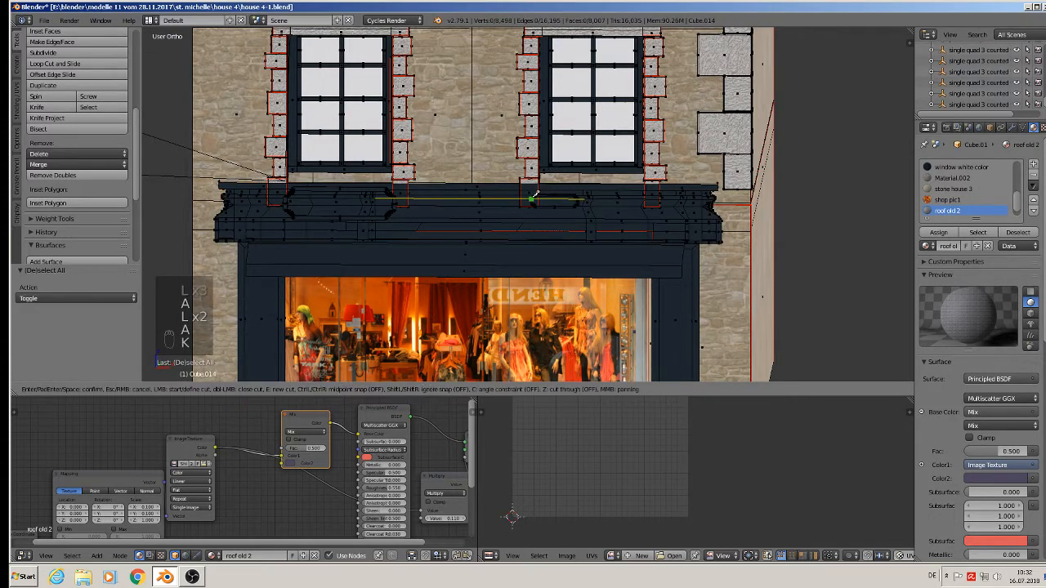
- Enlarge the small right sign frame on the cornice about 2.34 times and shift it about 0.040 along X, under the right window
{"action": "scroll", "coordinate": [531, 198], "scroll_direction": "up", "scroll_amount": 5}
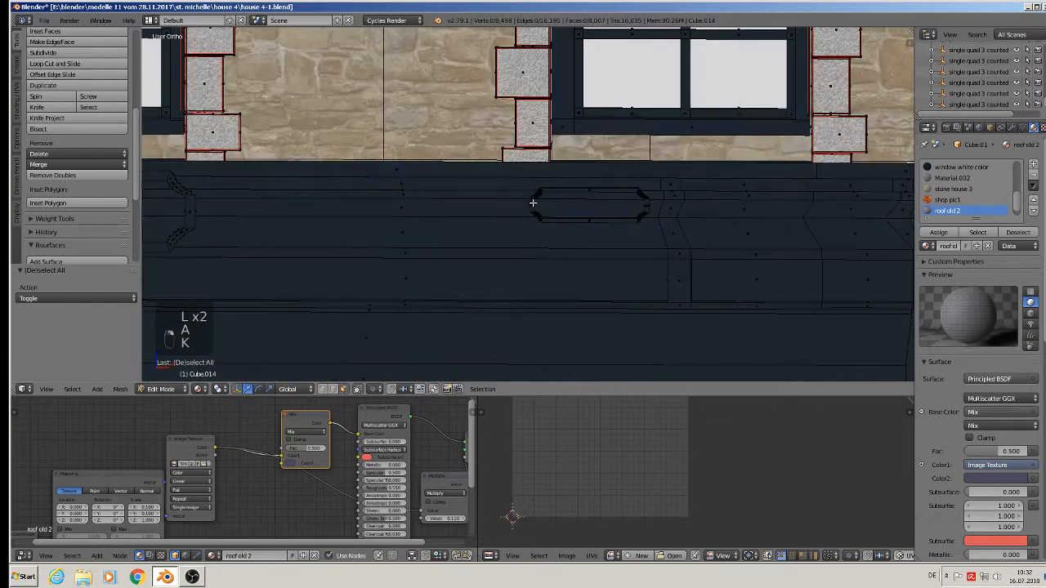
{"action": "key", "text": "l"}
{"action": "scroll", "coordinate": [572, 200], "scroll_direction": "down", "scroll_amount": 5}
{"action": "key", "text": "s"}
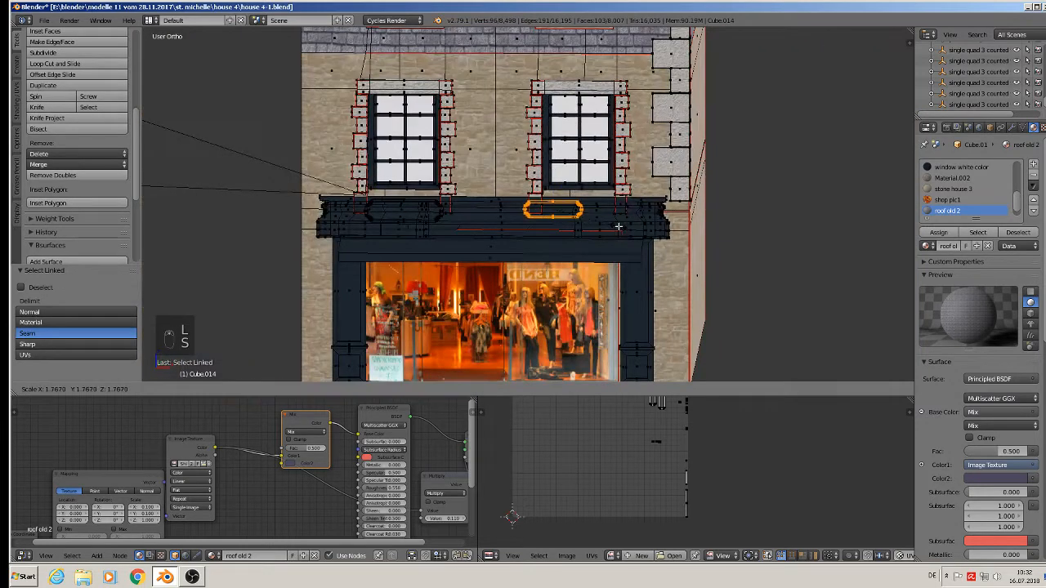
{"action": "left_click", "coordinate": [638, 228]}
{"action": "key", "text": "g"}
{"action": "key", "text": "x"}
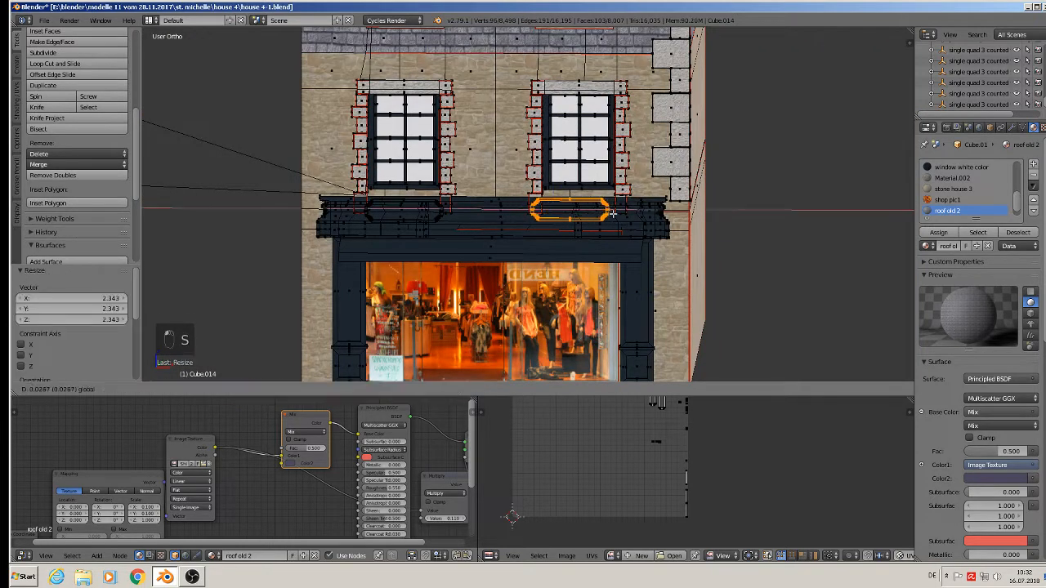
{"action": "left_click", "coordinate": [620, 215]}
{"action": "scroll", "coordinate": [618, 215], "scroll_direction": "down", "scroll_amount": 3}
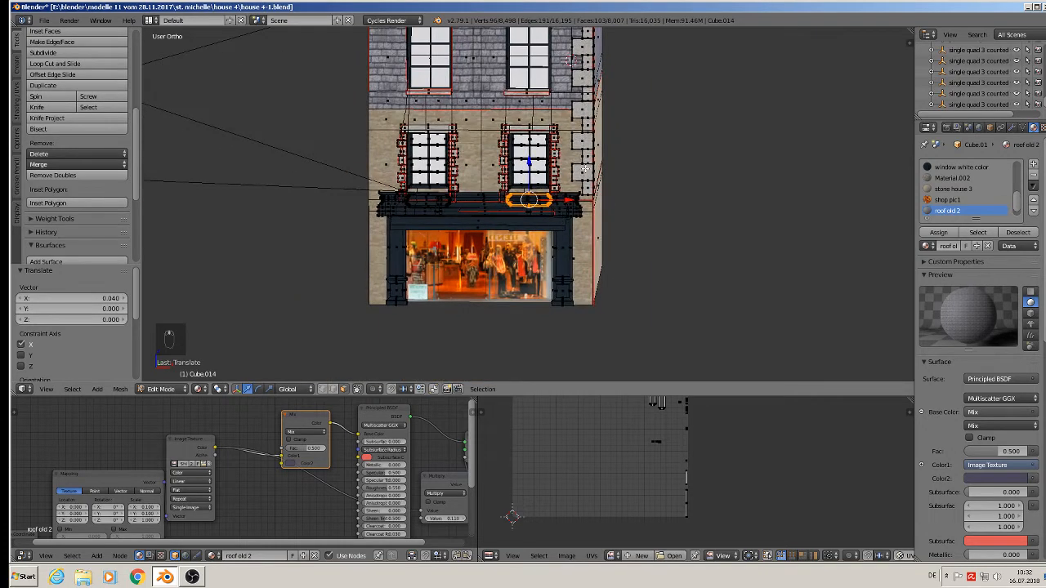
- Leave mesh editing and examine the shop entrances, glazed doors and awnings in the street reference photos
{"action": "key", "text": "Tab"}
{"action": "scroll", "coordinate": [587, 170], "scroll_direction": "down", "scroll_amount": 3}
{"action": "middle_click_drag", "start_coordinate": [587, 170], "coordinate": [484, 258], "text": "shift"}
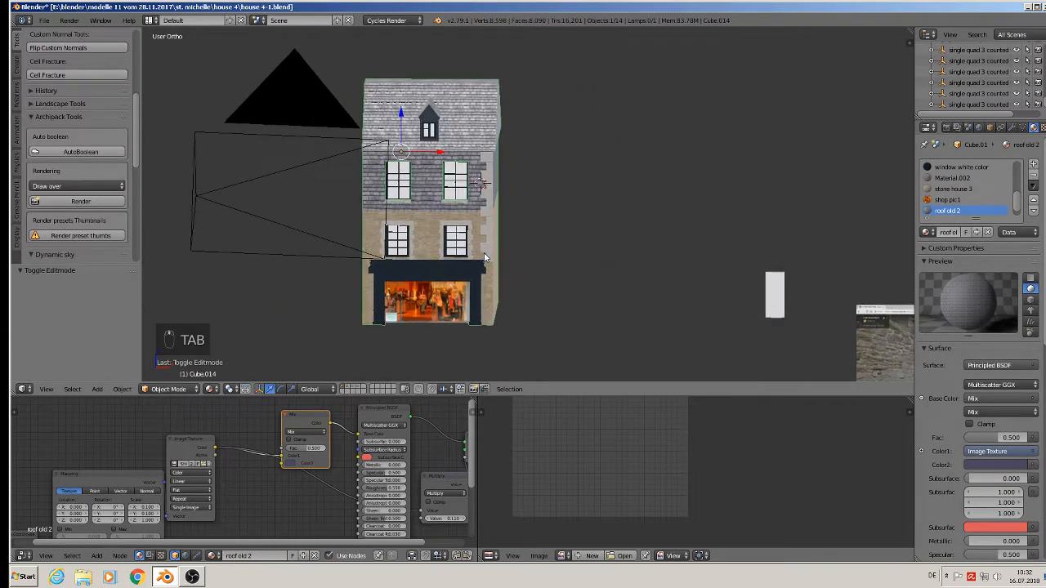
{"action": "scroll", "coordinate": [535, 230], "scroll_direction": "down", "scroll_amount": 3}
{"action": "middle_click_drag", "start_coordinate": [645, 234], "coordinate": [457, 212], "text": "shift"}
{"action": "scroll", "coordinate": [579, 213], "scroll_direction": "up", "scroll_amount": 3}
{"action": "middle_click_drag", "start_coordinate": [611, 240], "coordinate": [425, 79], "text": "shift"}
{"action": "scroll", "coordinate": [647, 228], "scroll_direction": "up", "scroll_amount": 7}
{"action": "middle_click_drag", "start_coordinate": [671, 237], "coordinate": [445, 157], "text": "shift"}
{"action": "scroll", "coordinate": [733, 234], "scroll_direction": "up", "scroll_amount": 2}
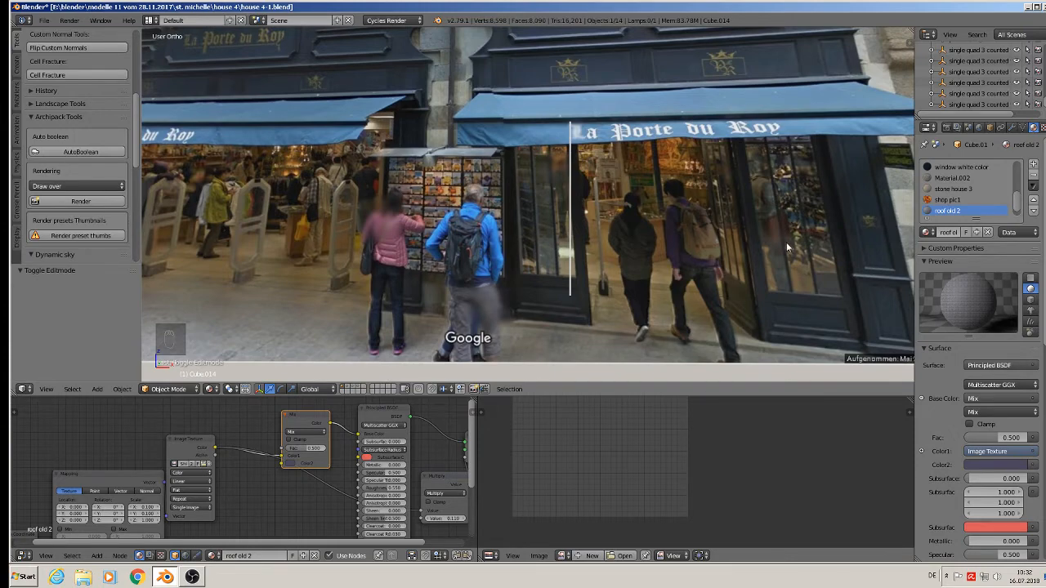
{"action": "scroll", "coordinate": [795, 313], "scroll_direction": "down", "scroll_amount": 3}
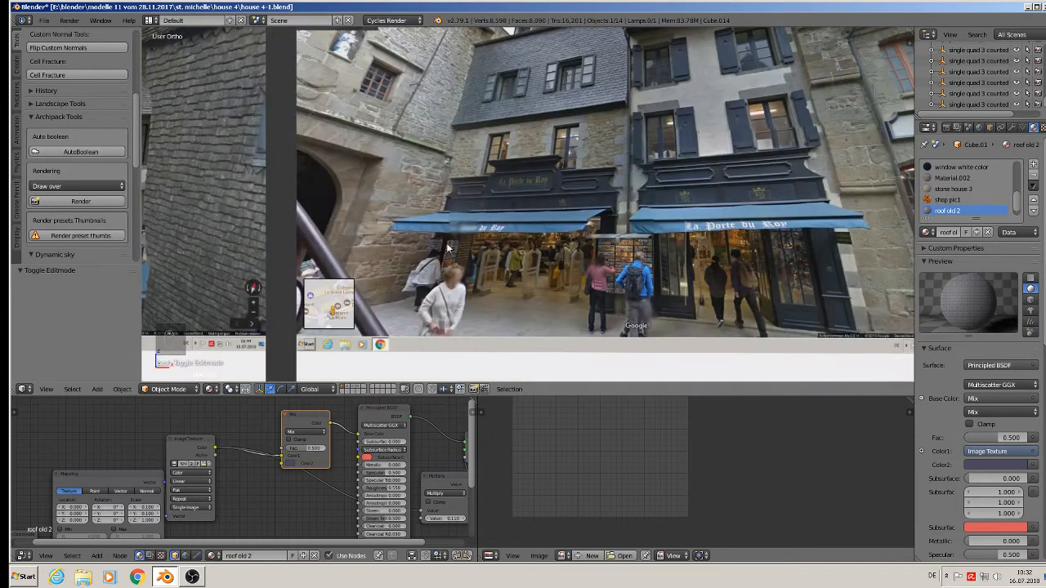
{"action": "middle_click_drag", "start_coordinate": [343, 212], "coordinate": [817, 212], "text": "shift"}
{"action": "scroll", "coordinate": [76, 169], "scroll_direction": "down", "scroll_amount": 2}
{"action": "scroll", "coordinate": [578, 176], "scroll_direction": "down", "scroll_amount": 6}
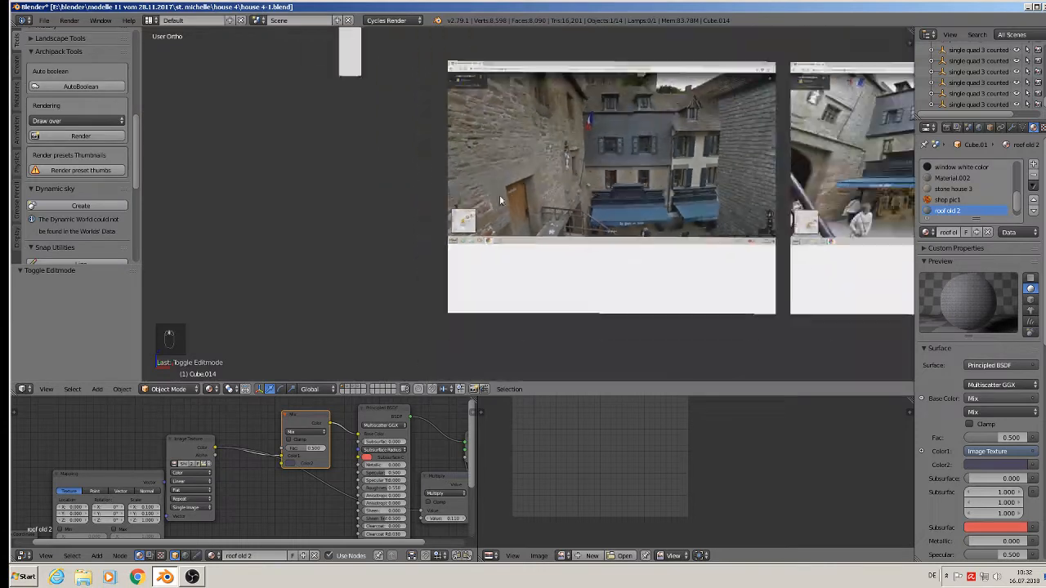
- Open the separate white door object for editing and duplicate its vertical glazing bar about -0.025 along X
{"action": "right_click", "coordinate": [420, 139]}
{"action": "key", "text": "KP_Decimal"}
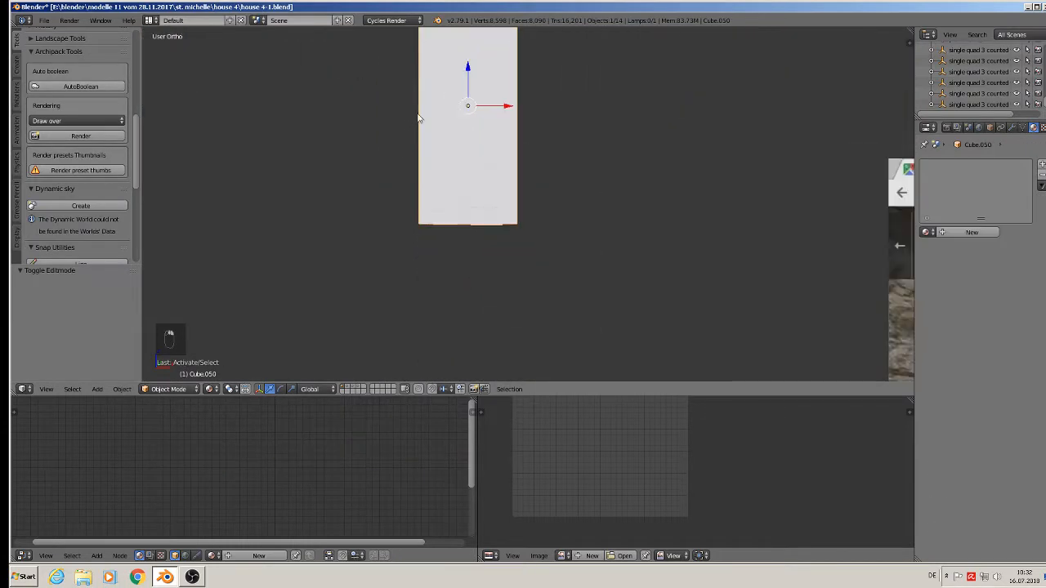
{"action": "key", "text": "Tab"}
{"action": "scroll", "coordinate": [534, 114], "scroll_direction": "down", "scroll_amount": 3}
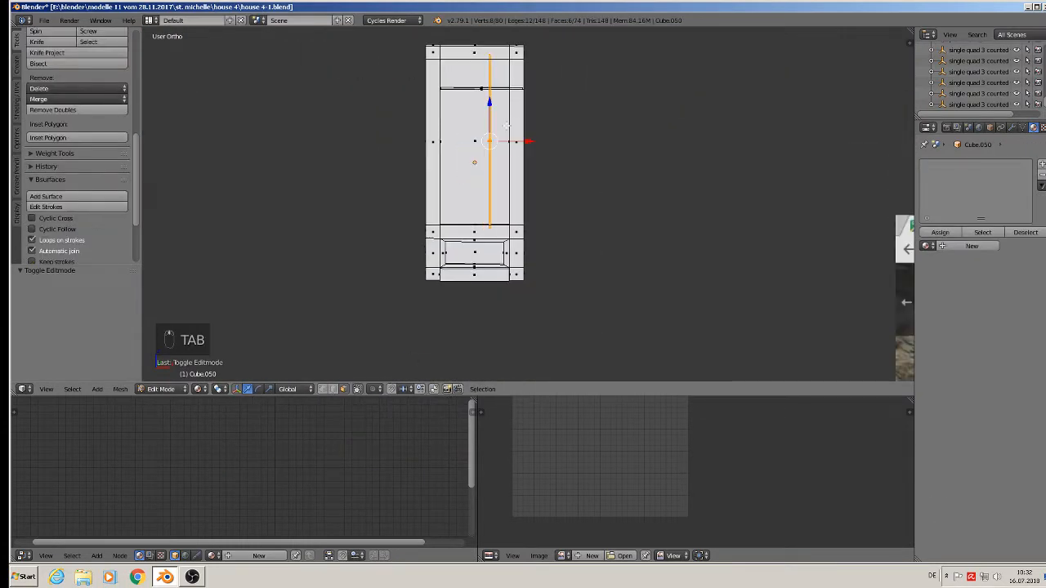
{"action": "scroll", "coordinate": [534, 114], "scroll_direction": "up", "scroll_amount": 4}
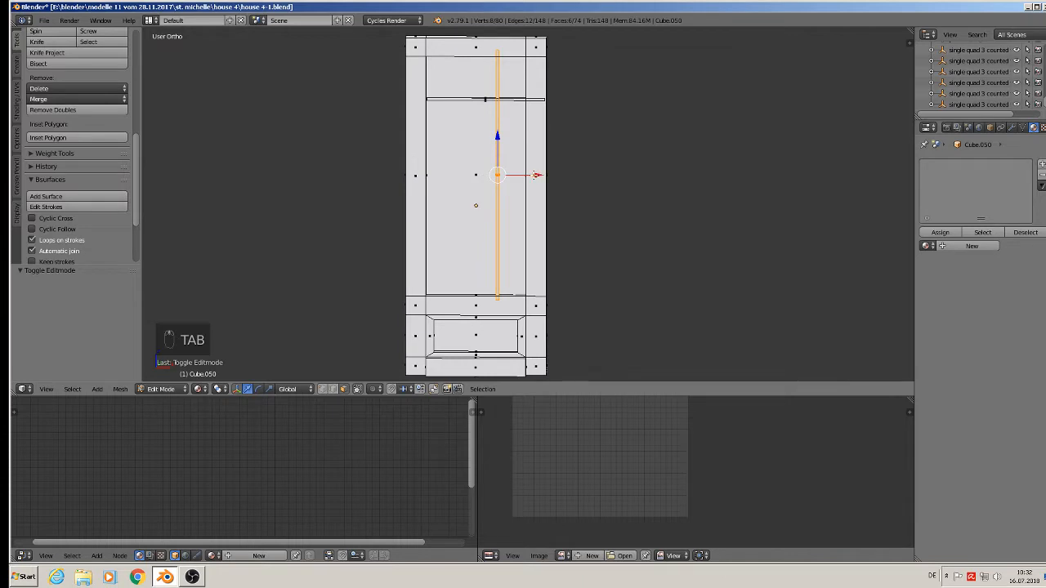
{"action": "key", "text": "shift+d"}
{"action": "key", "text": "x"}
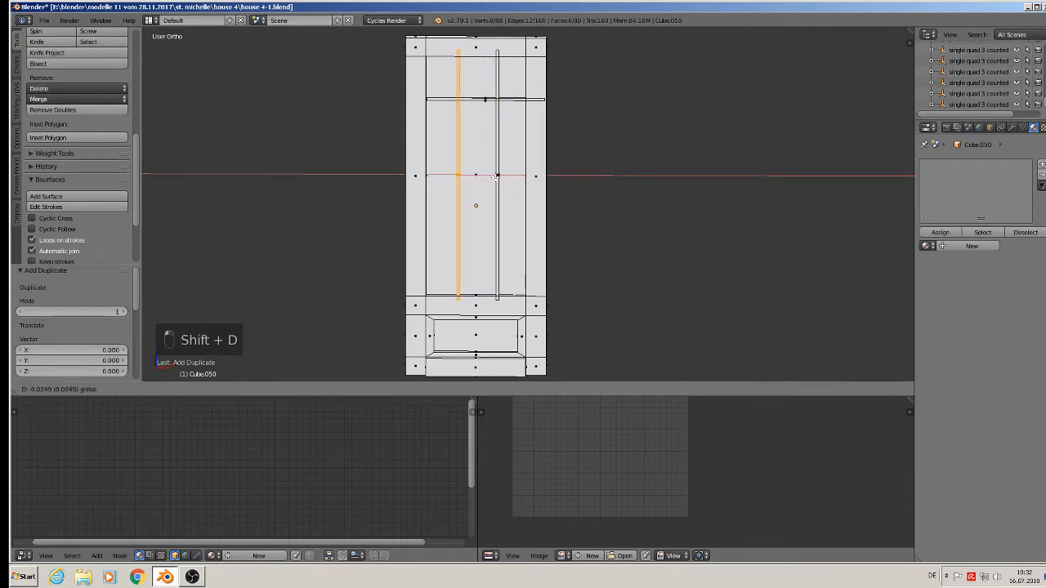
{"action": "left_click", "coordinate": [496, 177]}
{"action": "scroll", "coordinate": [490, 172], "scroll_direction": "down", "scroll_amount": 4}
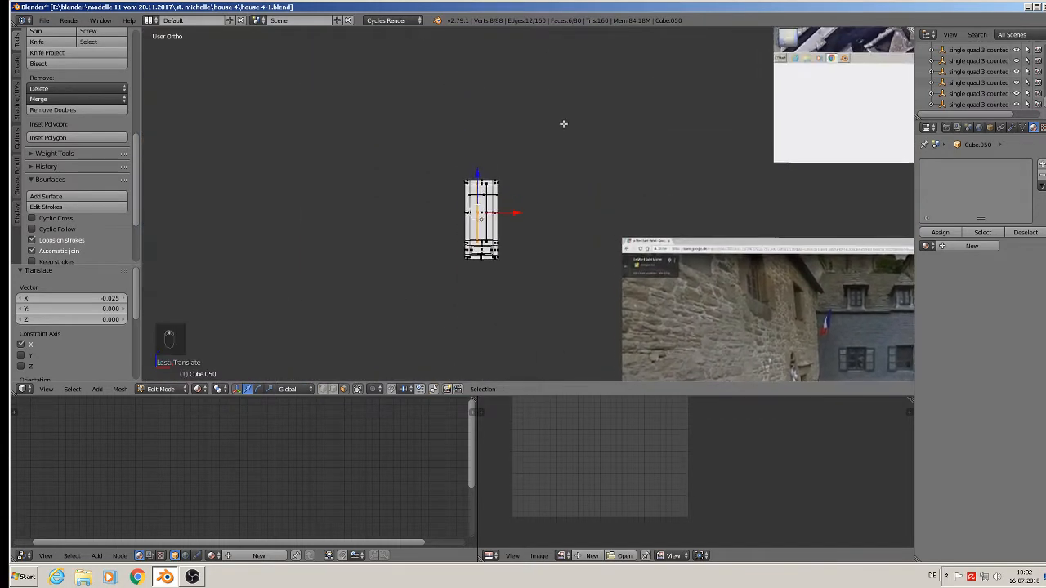
- Delete one of the large pane faces inside the door frame with the Only Faces option
{"action": "scroll", "coordinate": [499, 203], "scroll_direction": "up", "scroll_amount": 4}
{"action": "key", "text": "a"}
{"action": "right_click", "coordinate": [400, 242]}
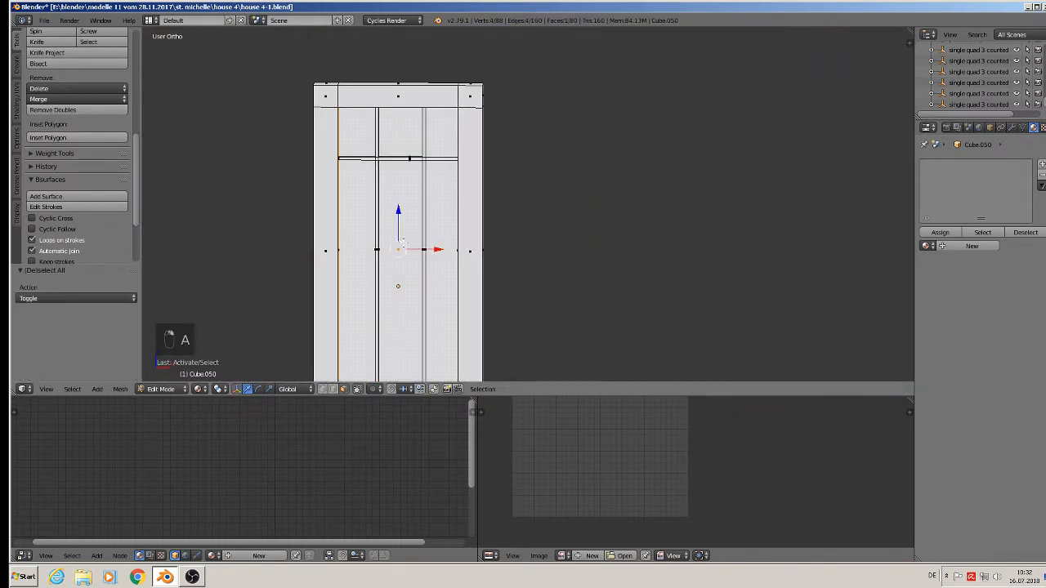
{"action": "middle_click_drag", "start_coordinate": [407, 247], "coordinate": [272, 300]}
{"action": "middle_click_drag", "start_coordinate": [277, 301], "coordinate": [372, 291]}
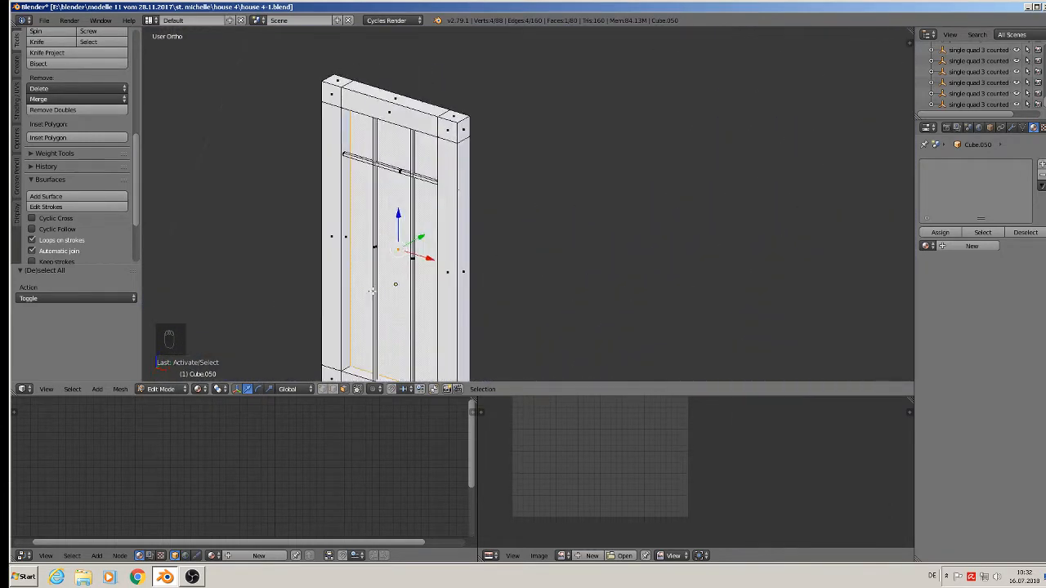
{"action": "middle_click_drag", "start_coordinate": [306, 295], "coordinate": [408, 274]}
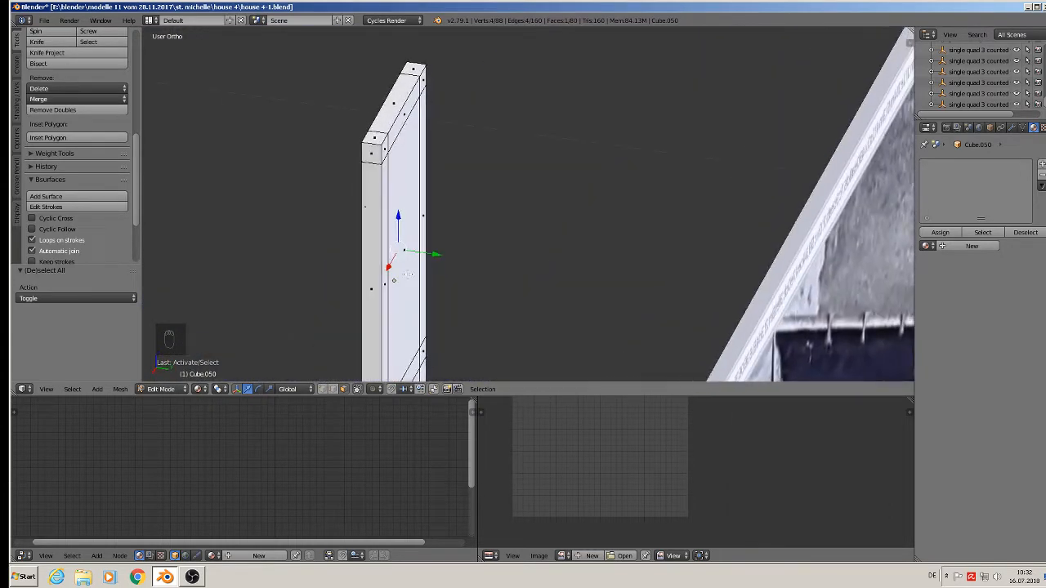
{"action": "key", "text": "u"}
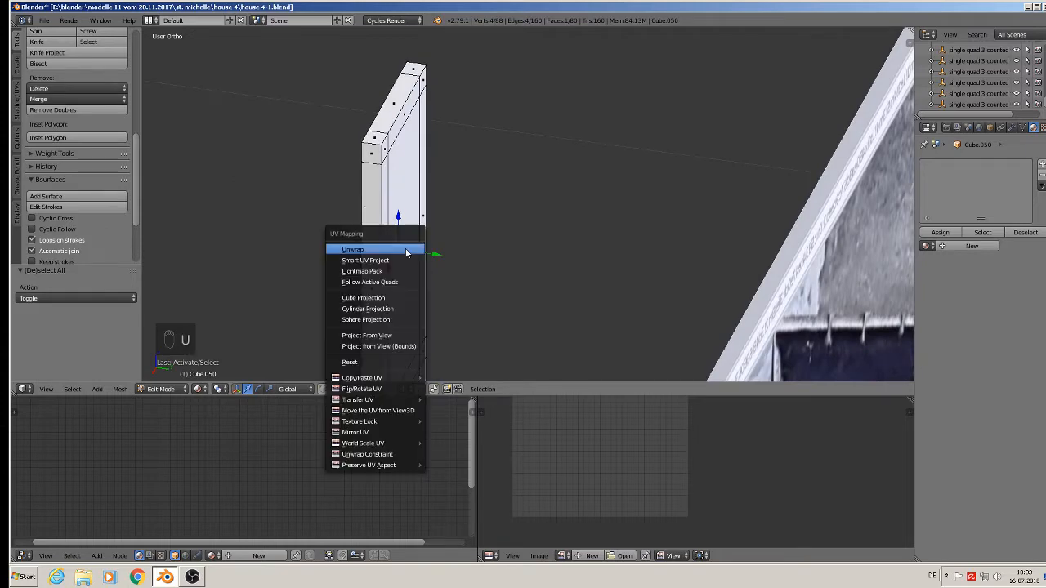
{"action": "key", "text": "z"}
{"action": "middle_click_drag", "start_coordinate": [396, 152], "coordinate": [451, 220]}
{"action": "scroll", "coordinate": [396, 92], "scroll_direction": "up", "scroll_amount": 4}
{"action": "scroll", "coordinate": [396, 92], "scroll_direction": "up", "scroll_amount": 3}
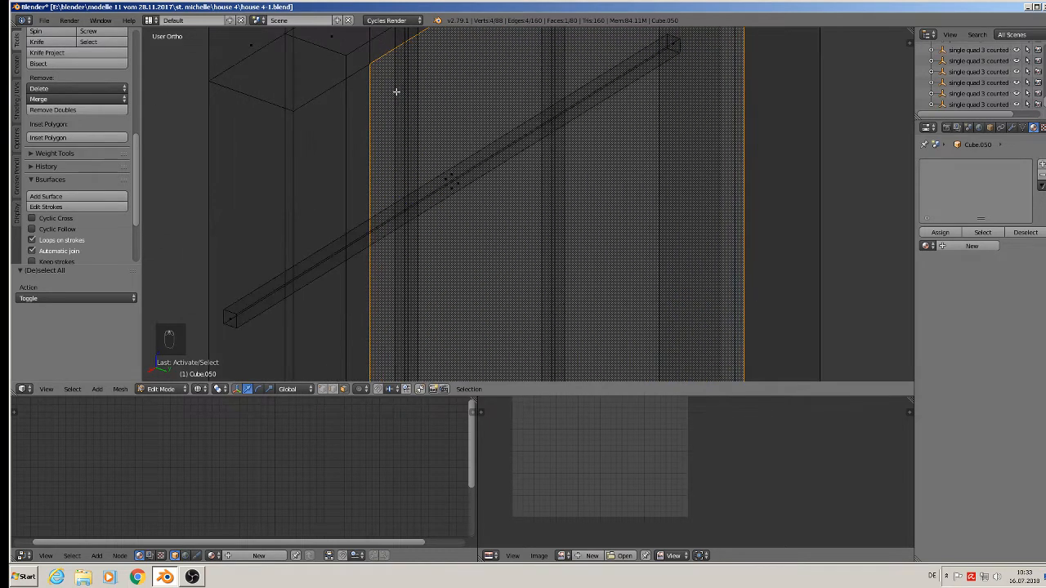
{"action": "scroll", "coordinate": [422, 131], "scroll_direction": "down", "scroll_amount": 5}
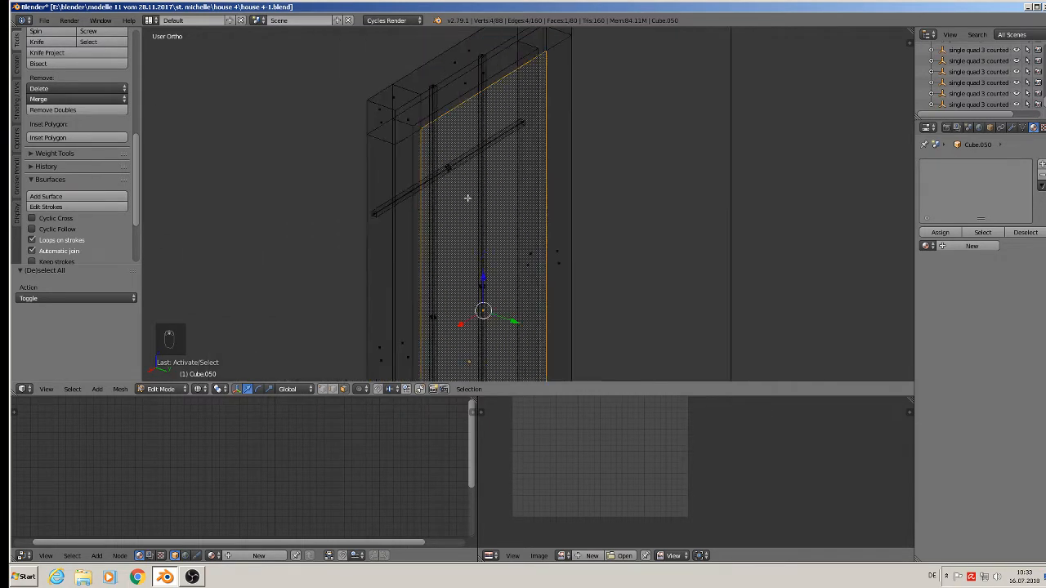
{"action": "key", "text": "x"}
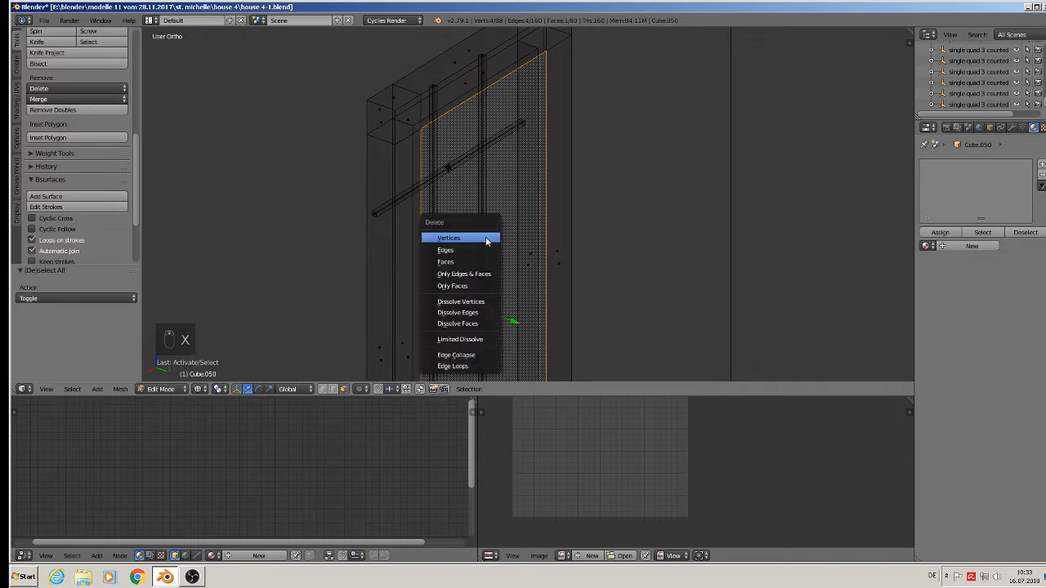
{"action": "left_click", "coordinate": [467, 284]}
- Extrude the remaining large pane face of the door and shift it about 0.003 along Y to give it thickness
{"action": "right_click", "coordinate": [470, 310]}
{"action": "middle_click_drag", "start_coordinate": [470, 310], "coordinate": [476, 221]}
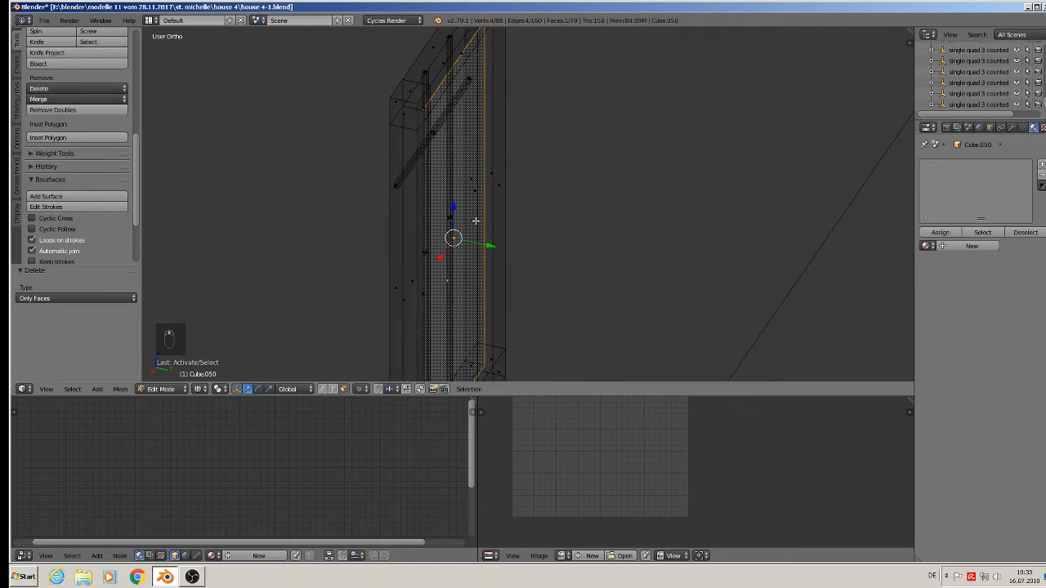
{"action": "key", "text": "e"}
{"action": "left_click", "coordinate": [476, 224]}
{"action": "left_click_drag", "start_coordinate": [490, 244], "coordinate": [498, 248]}
{"action": "middle_click_drag", "start_coordinate": [482, 214], "coordinate": [510, 205]}
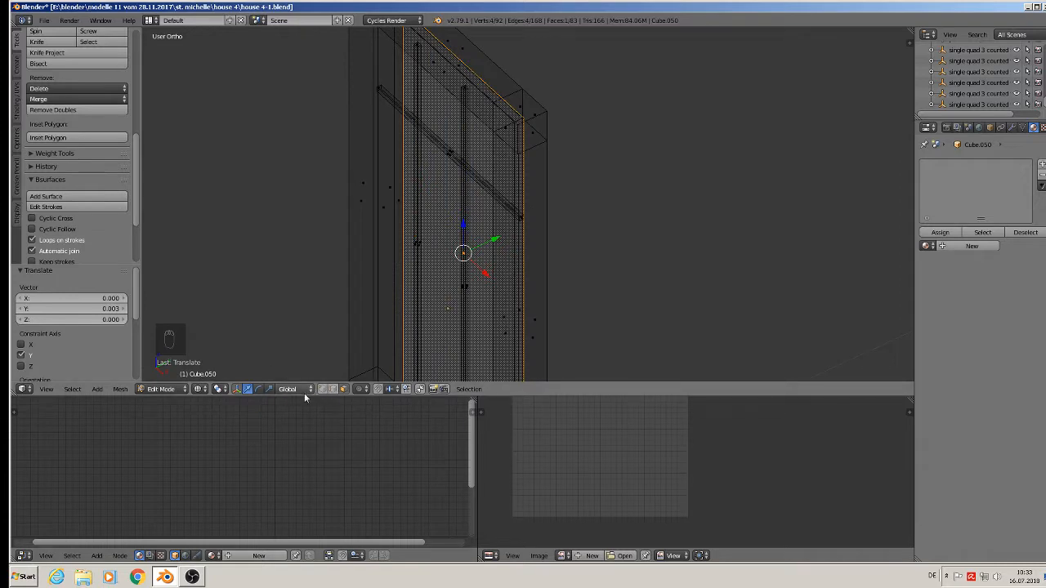
- Display the door shaded and fill the open edge loop of the extruded pane with a face
{"action": "left_click", "coordinate": [199, 389]}
{"action": "left_click", "coordinate": [229, 330]}
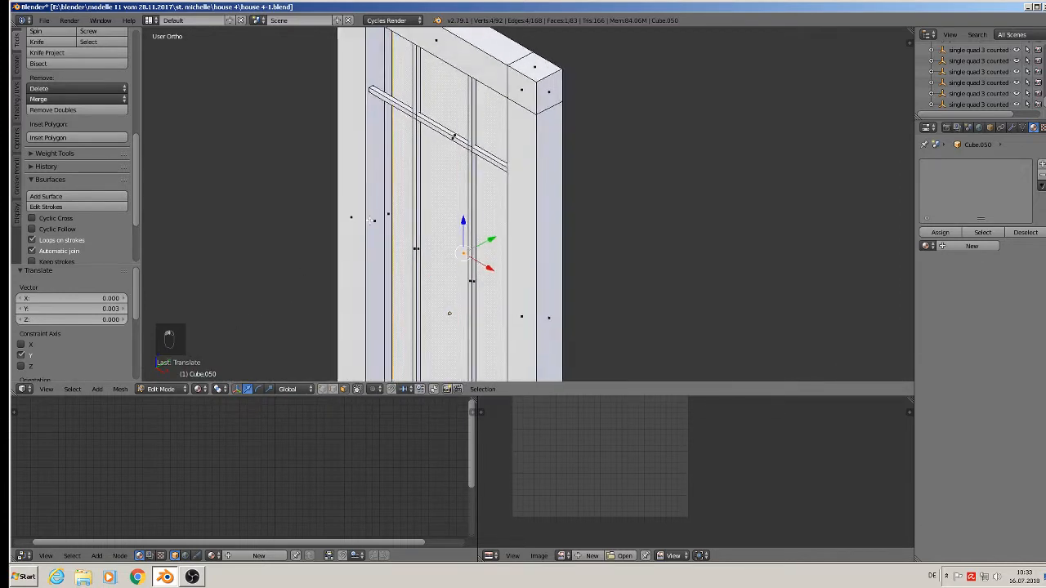
{"action": "middle_click_drag", "start_coordinate": [370, 221], "coordinate": [364, 208]}
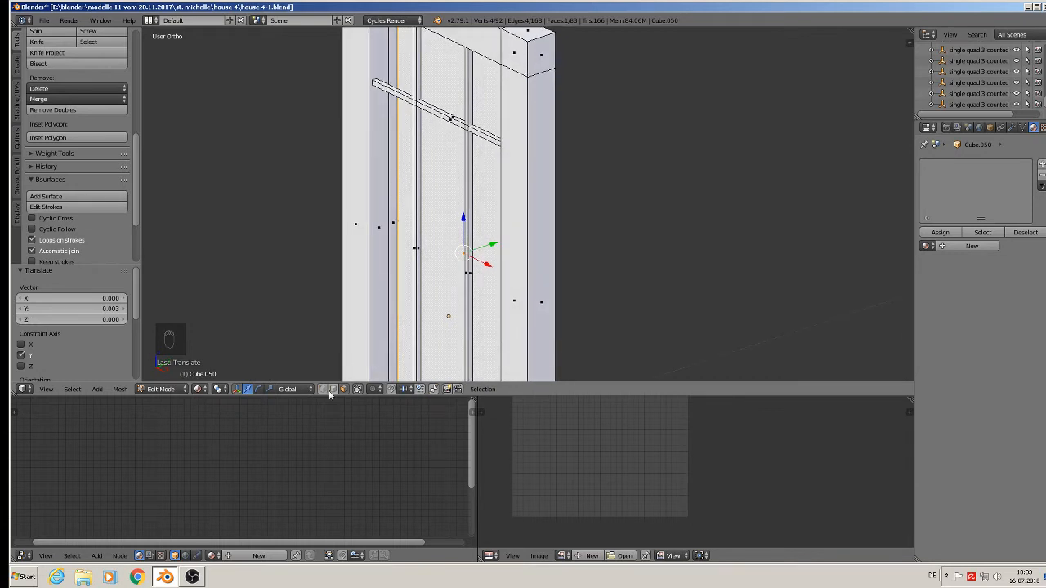
{"action": "right_click", "coordinate": [388, 164], "text": "alt"}
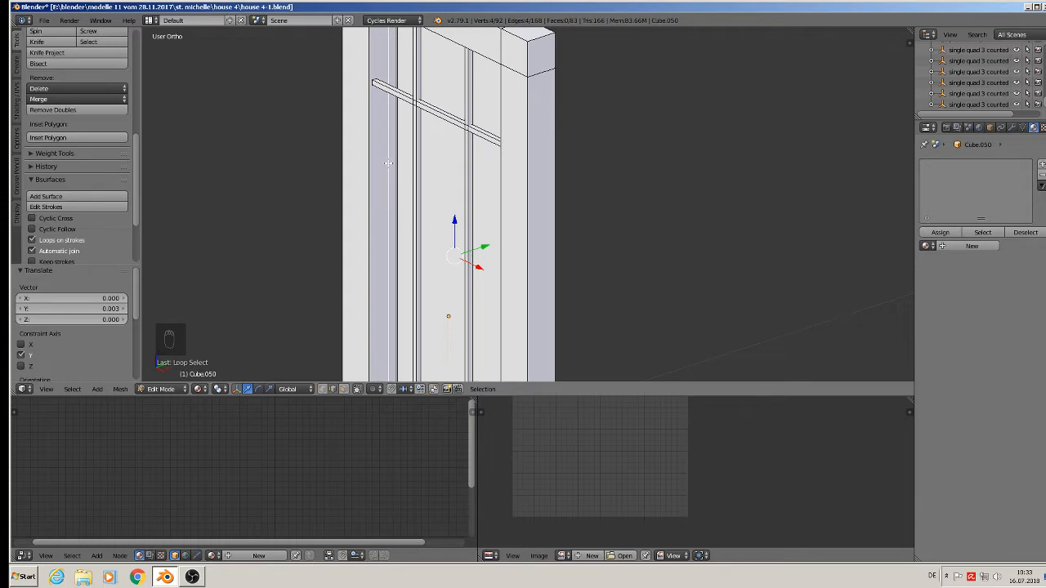
{"action": "key", "text": "f"}
{"action": "middle_click_drag", "start_coordinate": [445, 195], "coordinate": [381, 238]}
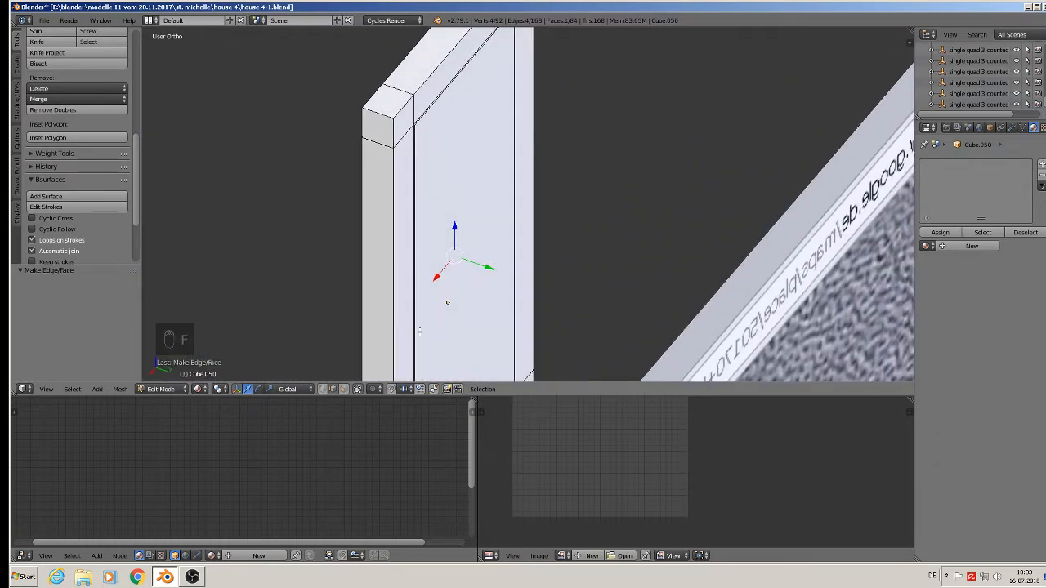
- Give the door the blue wood material and assign glas from a second slot to the pane's front, back and side faces
{"action": "right_click", "coordinate": [500, 244], "text": "shift"}
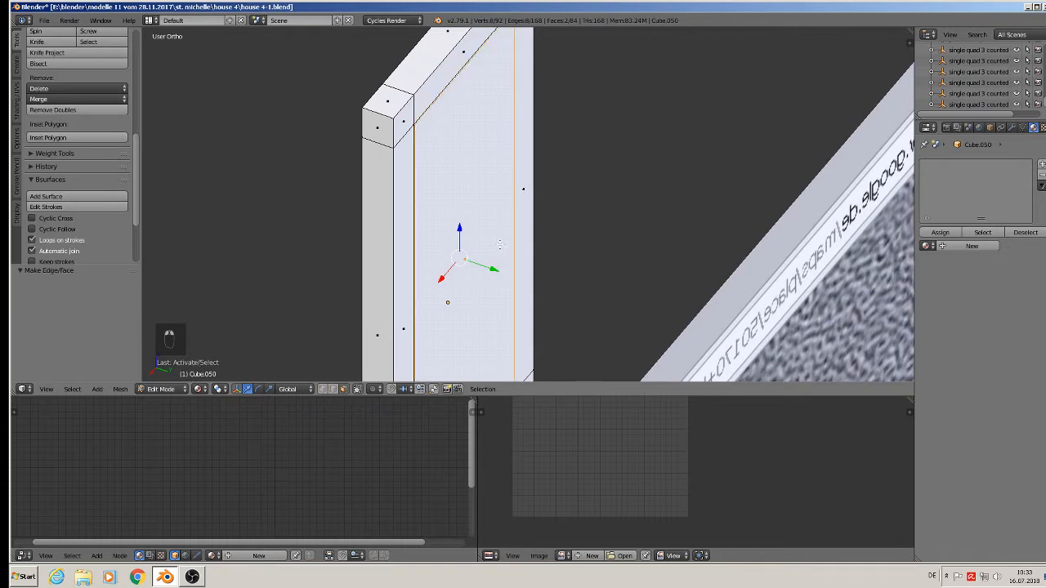
{"action": "key", "text": "z"}
{"action": "scroll", "coordinate": [428, 150], "scroll_direction": "up", "scroll_amount": 2}
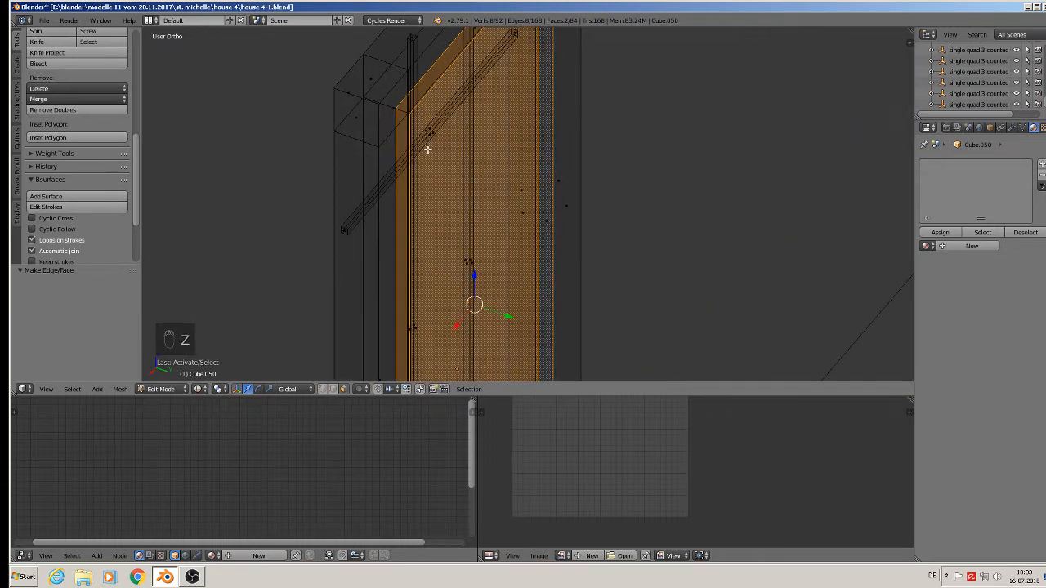
{"action": "scroll", "coordinate": [410, 104], "scroll_direction": "up", "scroll_amount": 2}
{"action": "right_click", "coordinate": [398, 112], "text": "alt+shift"}
{"action": "scroll", "coordinate": [437, 175], "scroll_direction": "down", "scroll_amount": 6}
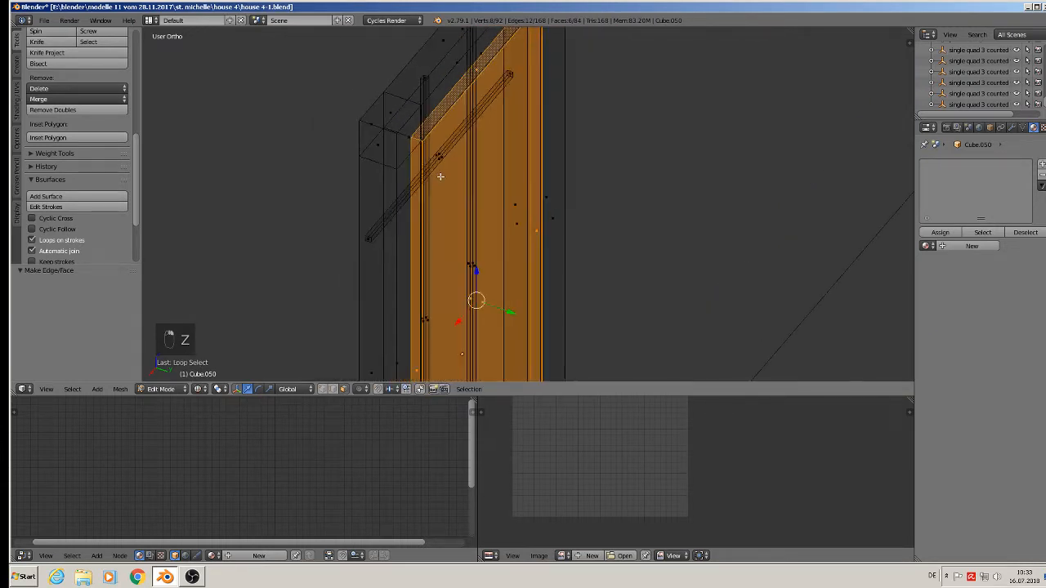
{"action": "middle_click_drag", "start_coordinate": [476, 228], "coordinate": [588, 216]}
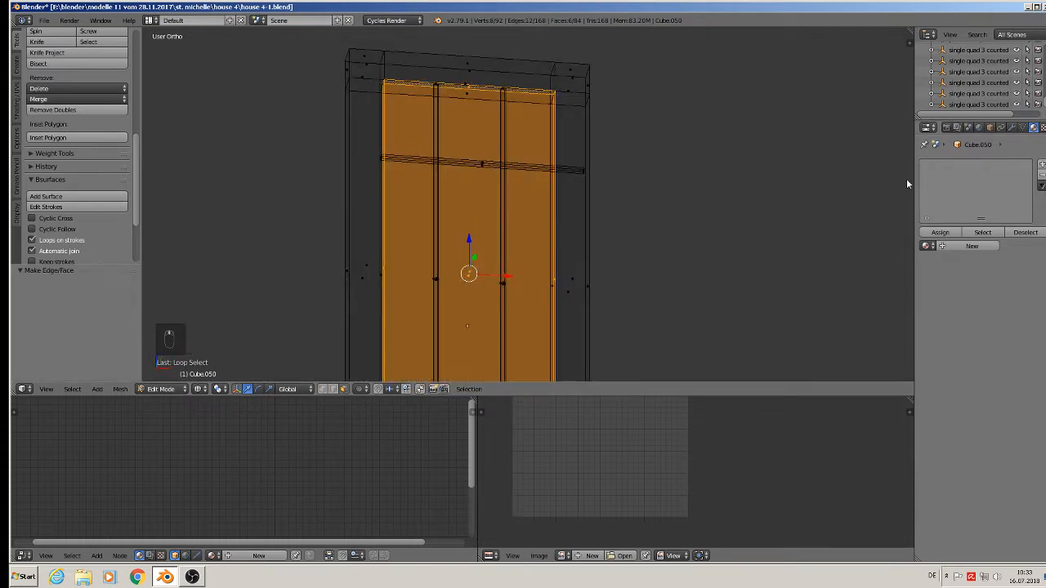
{"action": "scroll", "coordinate": [675, 227], "scroll_direction": "down", "scroll_amount": 4}
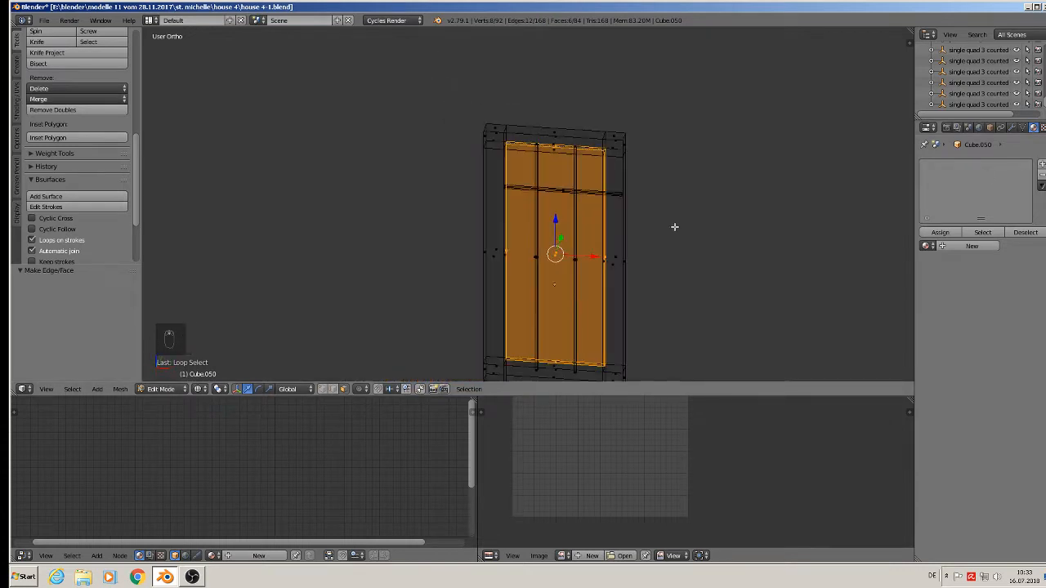
{"action": "left_click", "coordinate": [1042, 167]}
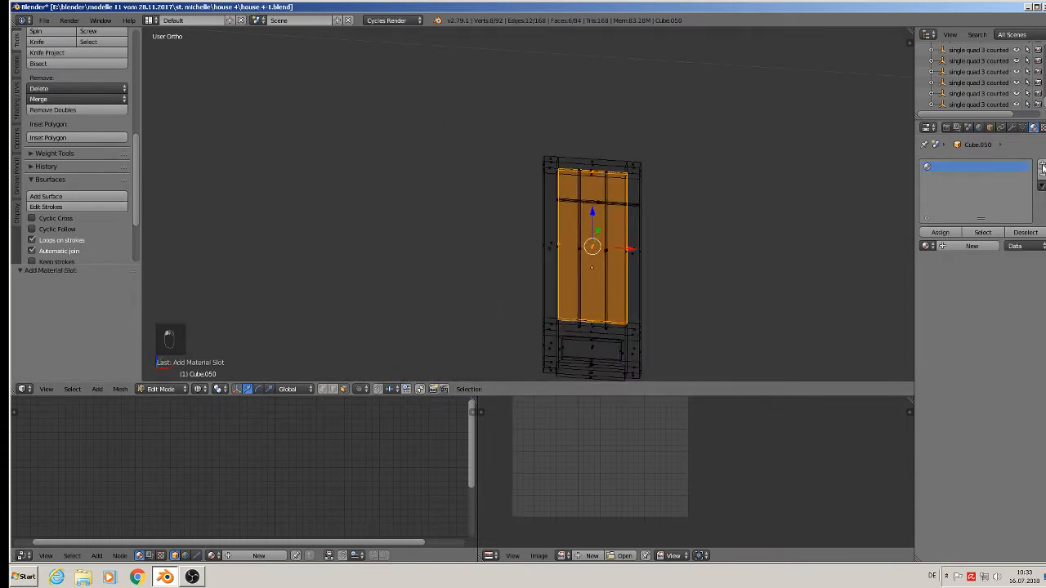
{"action": "left_click", "coordinate": [925, 247]}
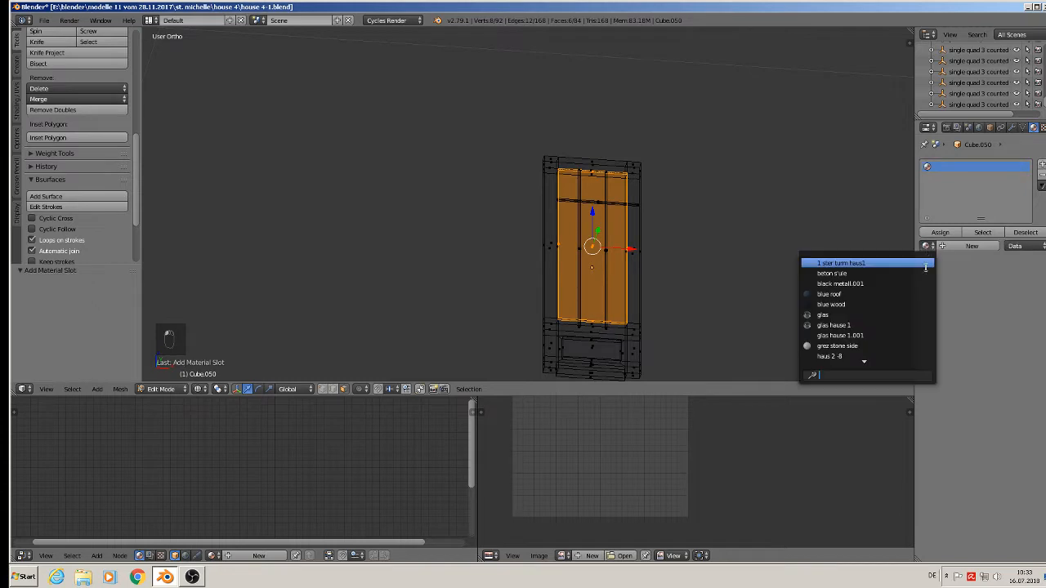
{"action": "left_click", "coordinate": [900, 306]}
{"action": "left_click", "coordinate": [1033, 166]}
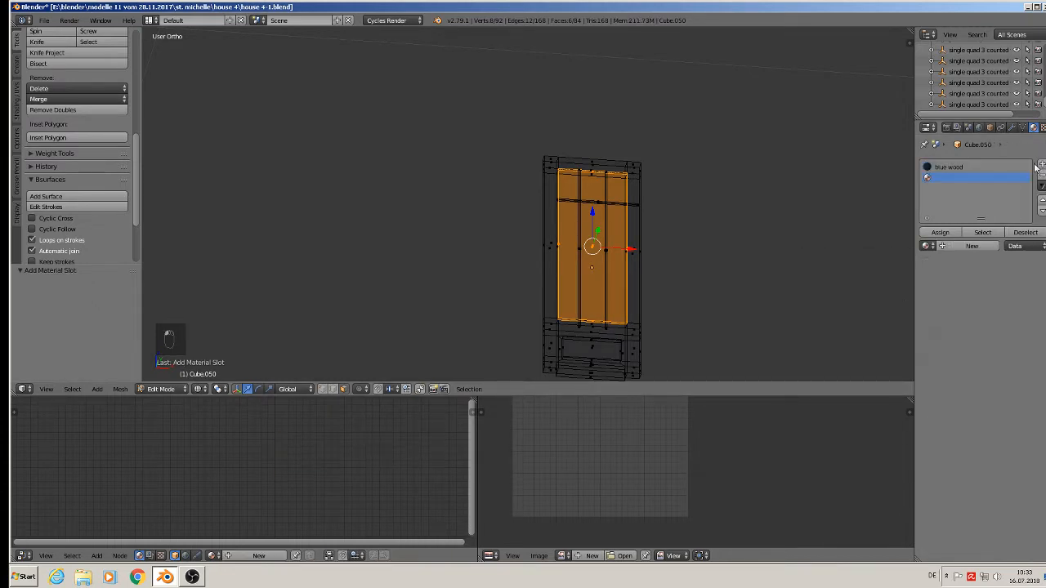
{"action": "left_click", "coordinate": [926, 247]}
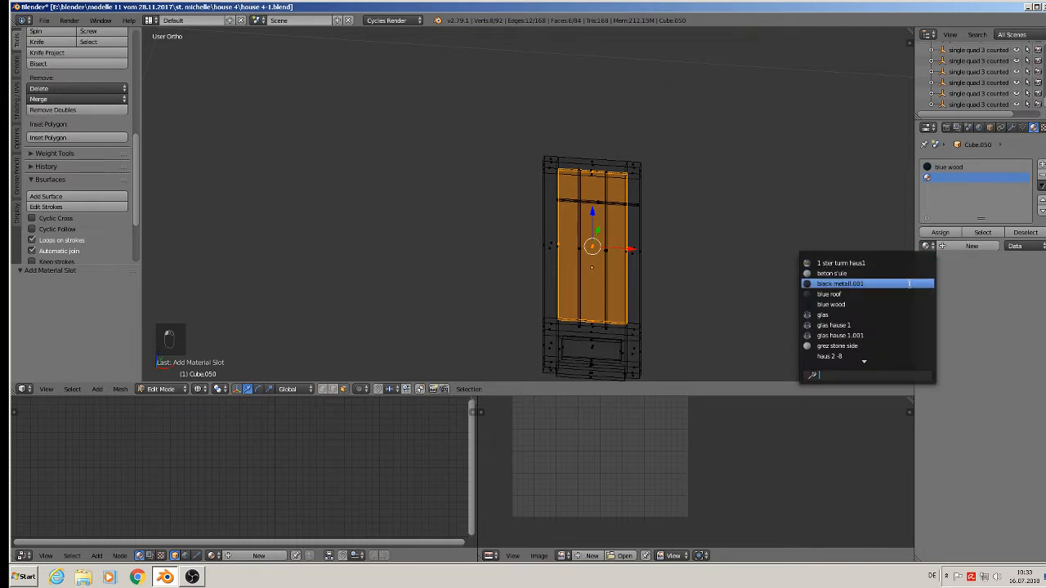
{"action": "left_click", "coordinate": [898, 314]}
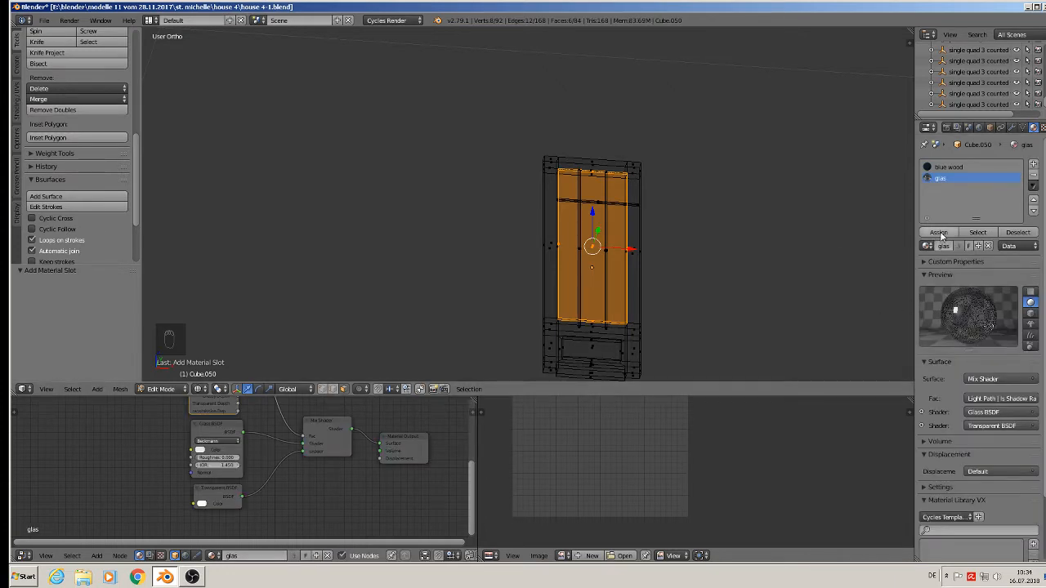
{"action": "left_click", "coordinate": [939, 233]}
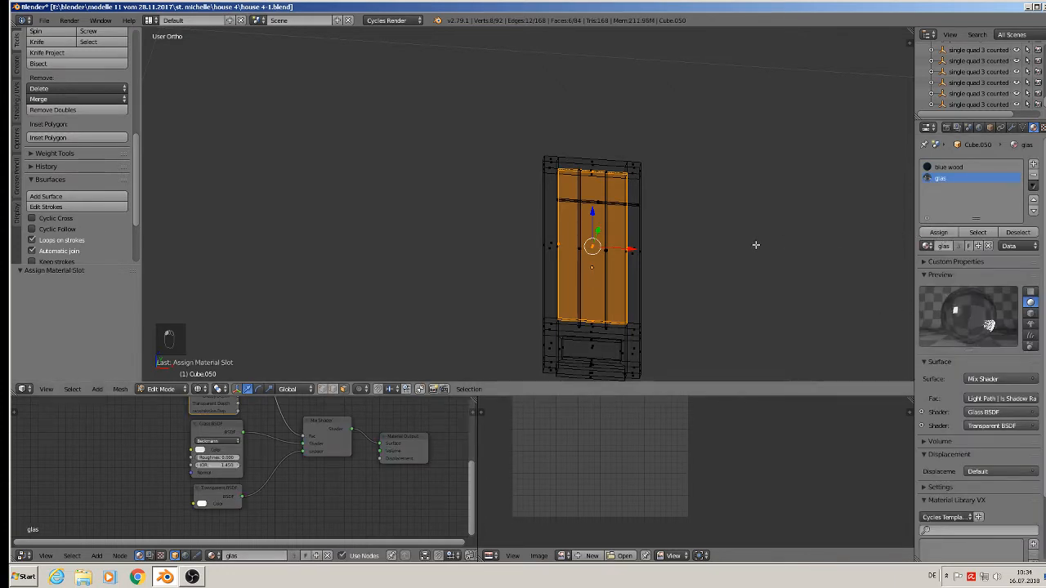
- Leave mesh editing and inspect the door's frame and glass with its materials displayed
{"action": "key", "text": "Tab"}
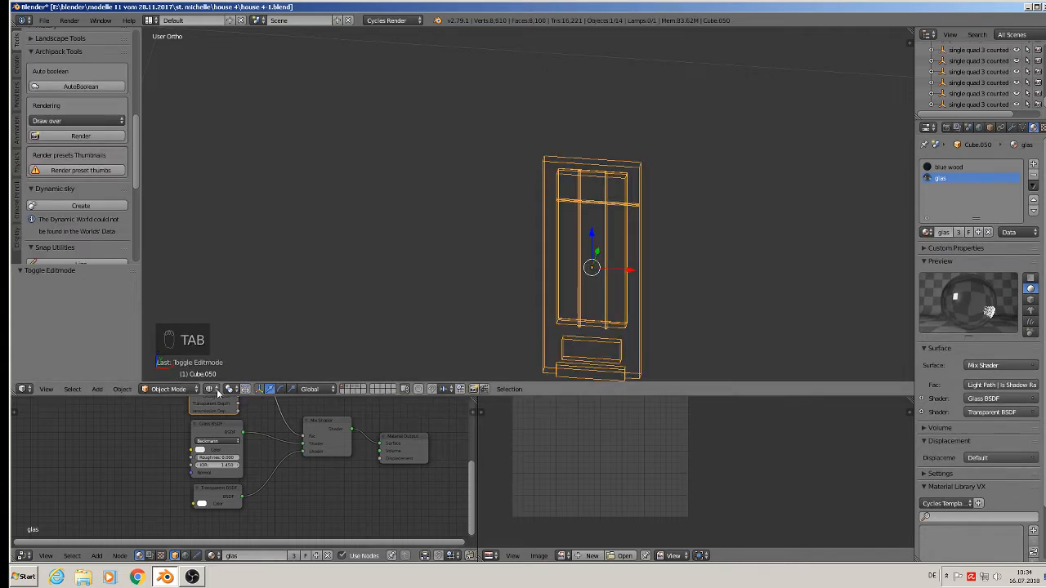
{"action": "left_click", "coordinate": [211, 389]}
{"action": "left_click", "coordinate": [242, 328]}
{"action": "middle_click_drag", "start_coordinate": [564, 278], "coordinate": [604, 261]}
{"action": "scroll", "coordinate": [605, 262], "scroll_direction": "down", "scroll_amount": 3}
{"action": "scroll", "coordinate": [651, 284], "scroll_direction": "down", "scroll_amount": 2}
{"action": "middle_click_drag", "start_coordinate": [674, 288], "coordinate": [593, 292]}
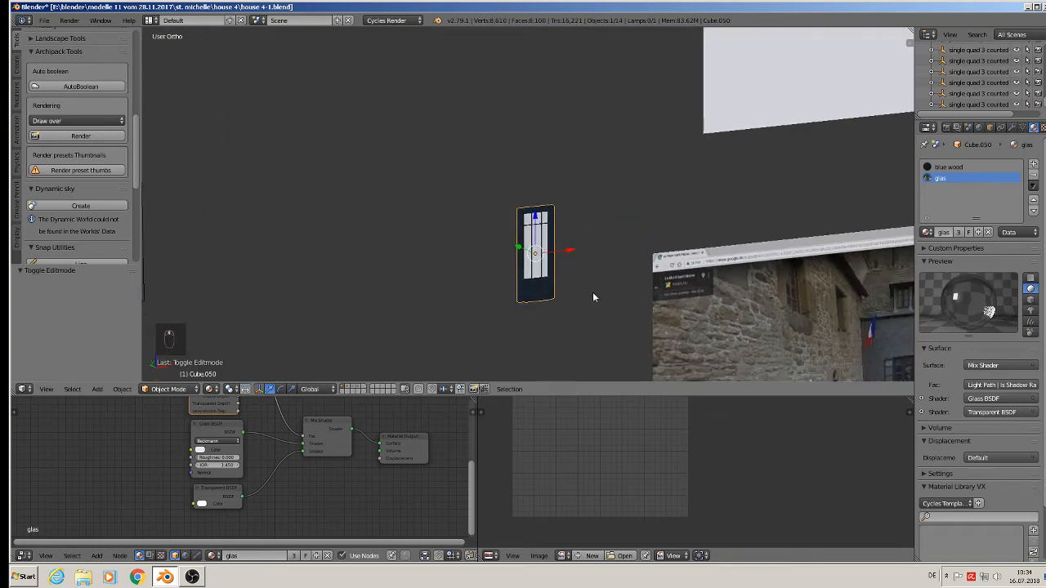
{"action": "scroll", "coordinate": [592, 291], "scroll_direction": "up", "scroll_amount": 6}
{"action": "key", "text": "KP_Divide"}
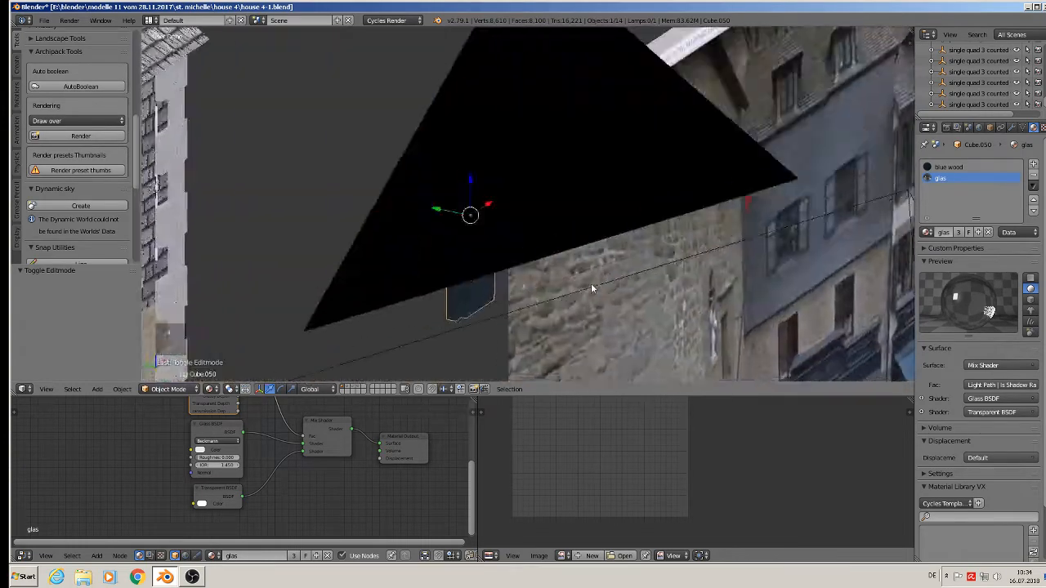
{"action": "scroll", "coordinate": [481, 281], "scroll_direction": "up", "scroll_amount": 3}
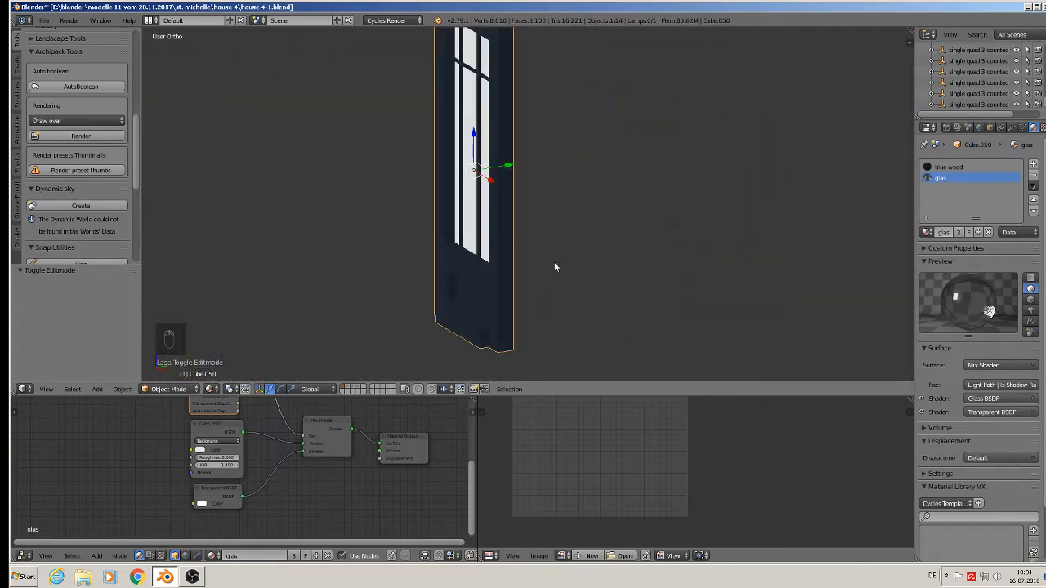
- Thin the door by scaling it to about 0.364 along Y
{"action": "key", "text": "s"}
{"action": "key", "text": "y"}
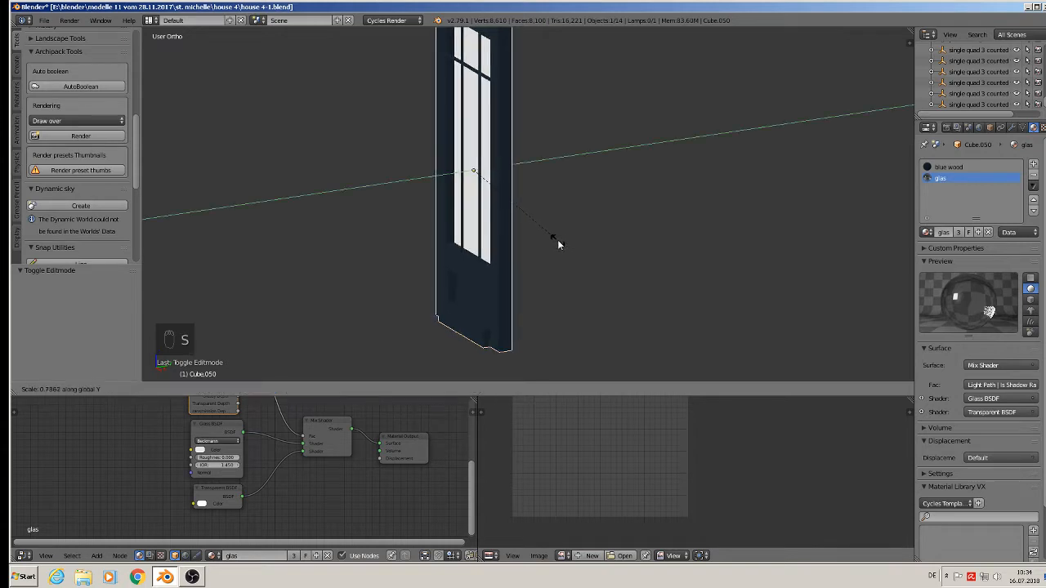
{"action": "left_click", "coordinate": [496, 213]}
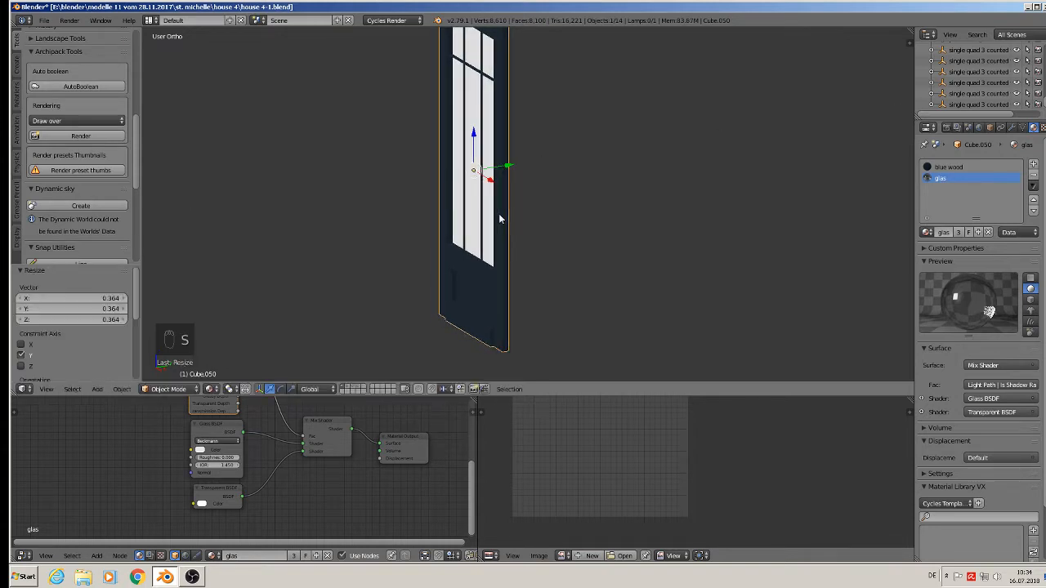
- Consult the shop entrance photo and move the door about -1.451 along X and -0.382 along Y to the right side of the shopfront
{"action": "scroll", "coordinate": [515, 229], "scroll_direction": "down", "scroll_amount": 3}
{"action": "key", "text": "KP_1"}
{"action": "scroll", "coordinate": [629, 213], "scroll_direction": "down", "scroll_amount": 5}
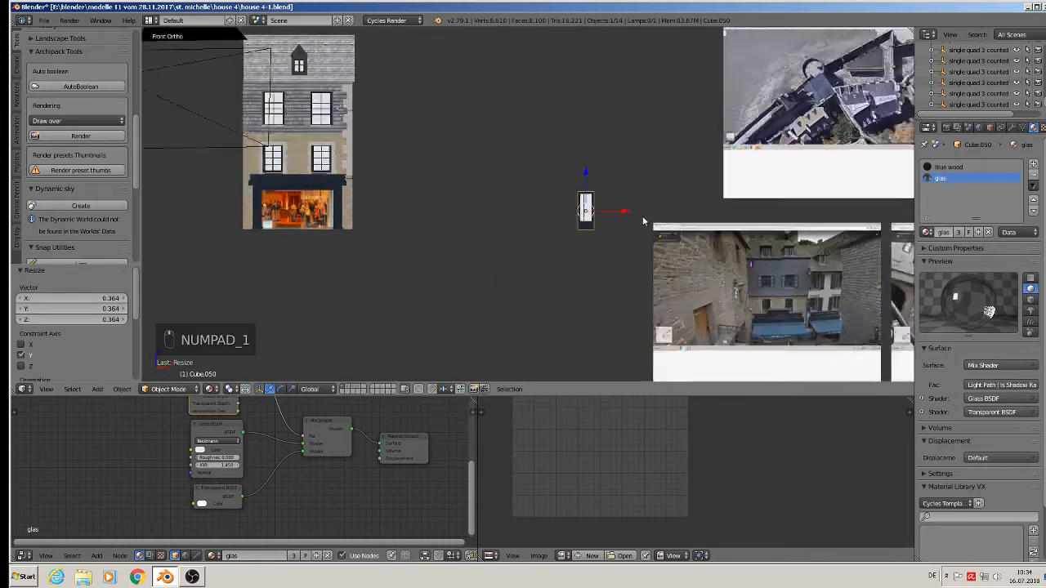
{"action": "scroll", "coordinate": [504, 221], "scroll_direction": "up", "scroll_amount": 8}
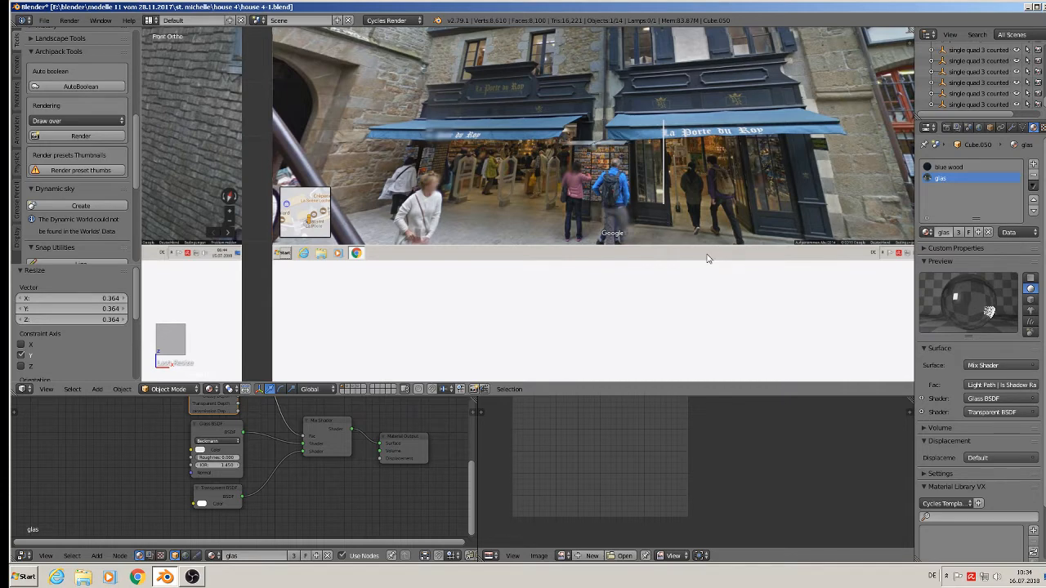
{"action": "scroll", "coordinate": [553, 228], "scroll_direction": "down", "scroll_amount": 8}
{"action": "middle_click_drag", "start_coordinate": [356, 150], "coordinate": [670, 244], "text": "shift"}
{"action": "scroll", "coordinate": [638, 243], "scroll_direction": "up", "scroll_amount": 1}
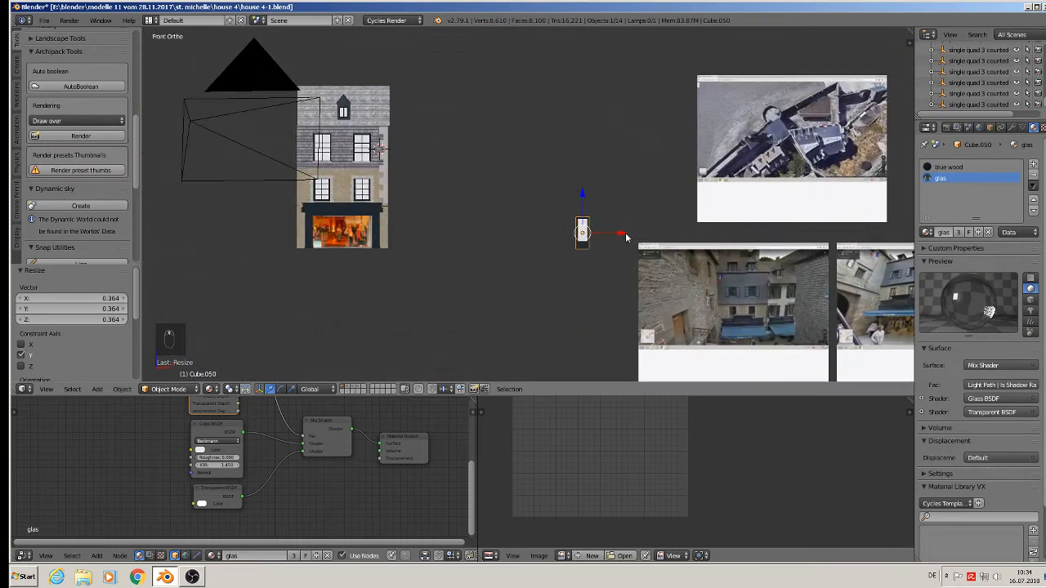
{"action": "left_click_drag", "start_coordinate": [626, 237], "coordinate": [411, 232]}
{"action": "mouse_move", "coordinate": [411, 232]}
{"action": "middle_mouse_down"}
{"action": "mouse_move", "coordinate": [433, 214]}
{"action": "mouse_move", "coordinate": [406, 221]}
{"action": "middle_mouse_up"}
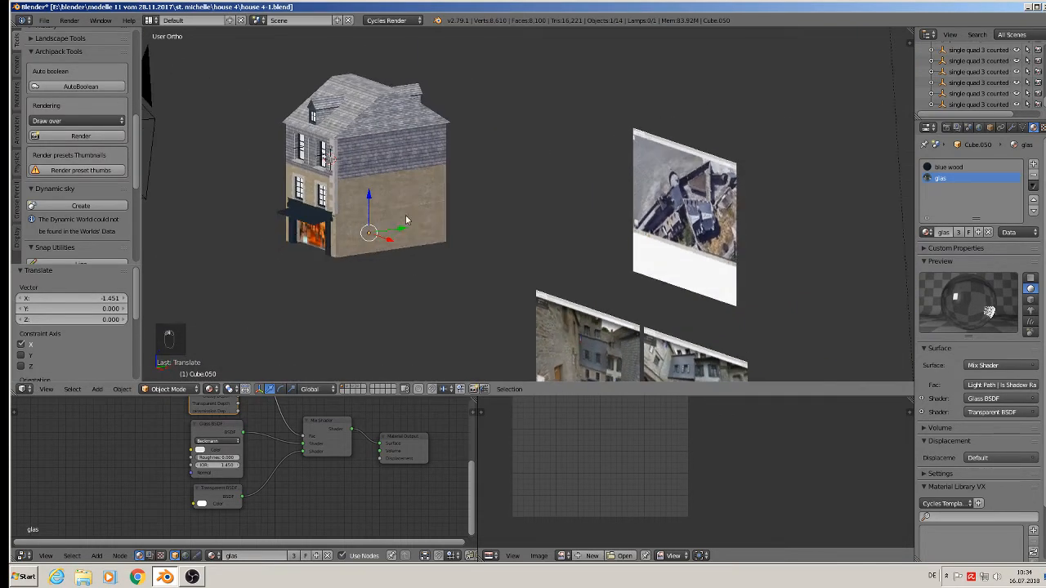
{"action": "left_click_drag", "start_coordinate": [406, 220], "coordinate": [353, 232]}
{"action": "scroll", "coordinate": [352, 232], "scroll_direction": "up", "scroll_amount": 5}
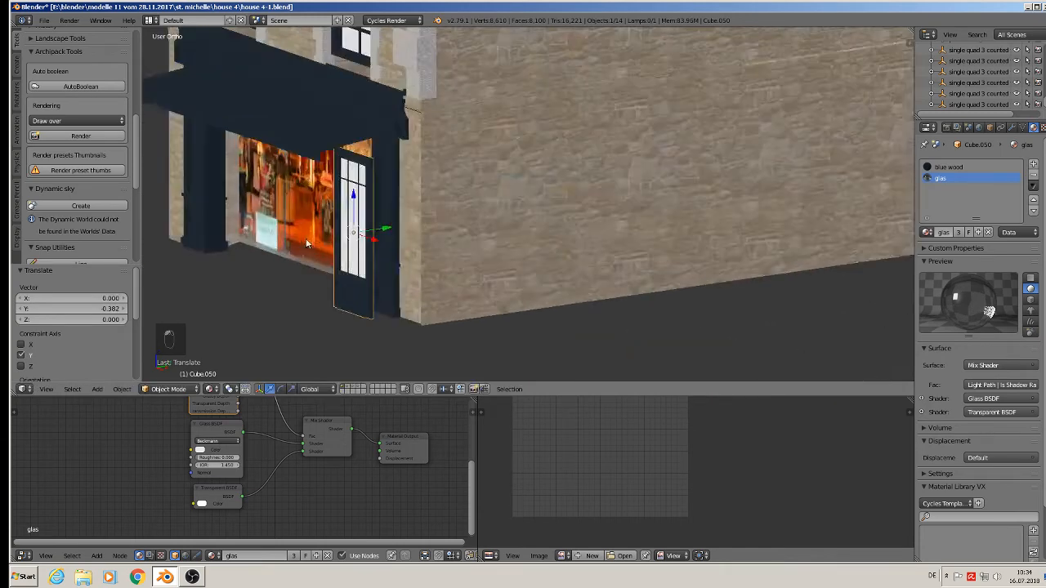
- Nudge the door about -0.023 along X and 0.031 along Y to align it with the shopfront's right pillar
{"action": "scroll", "coordinate": [306, 243], "scroll_direction": "up", "scroll_amount": 4}
{"action": "middle_click_drag", "start_coordinate": [315, 241], "coordinate": [397, 229]}
{"action": "scroll", "coordinate": [409, 229], "scroll_direction": "down", "scroll_amount": 4}
{"action": "left_click_drag", "start_coordinate": [439, 227], "coordinate": [418, 226]}
{"action": "middle_click_drag", "start_coordinate": [417, 226], "coordinate": [400, 211]}
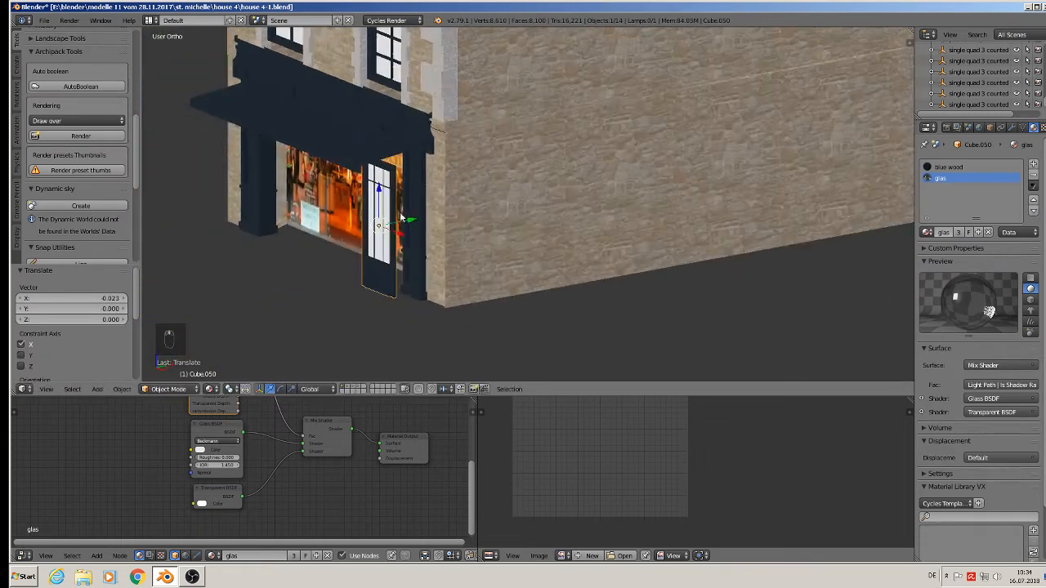
{"action": "left_click_drag", "start_coordinate": [407, 216], "coordinate": [427, 216]}
- Raise the door 0.008 along Z, stretch it vertically to fill the opening's height, and raise it another 0.010
{"action": "key", "text": "KP_1"}
{"action": "key", "text": "g"}
{"action": "key", "text": "z"}
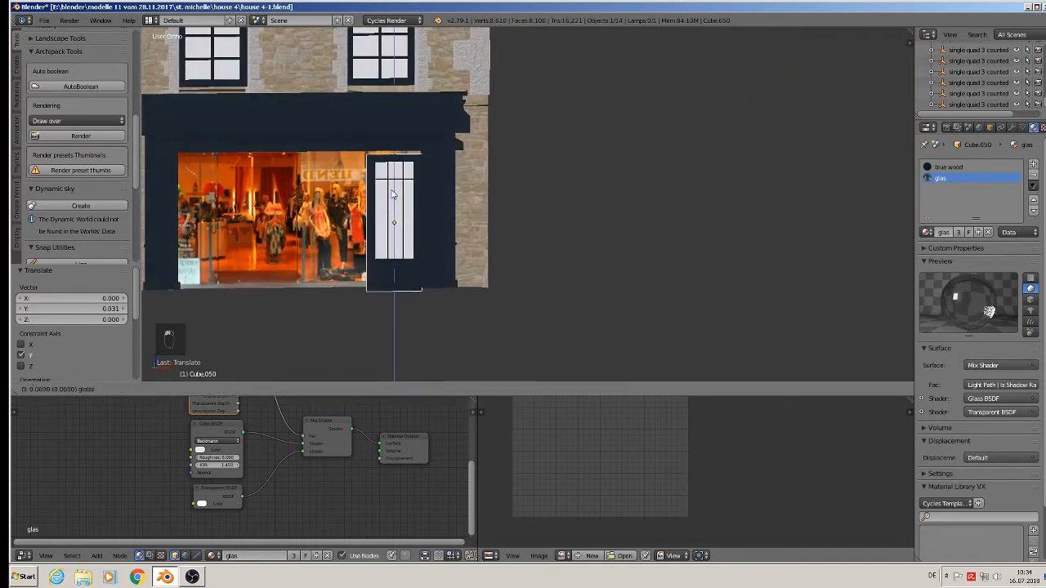
{"action": "left_click", "coordinate": [390, 188]}
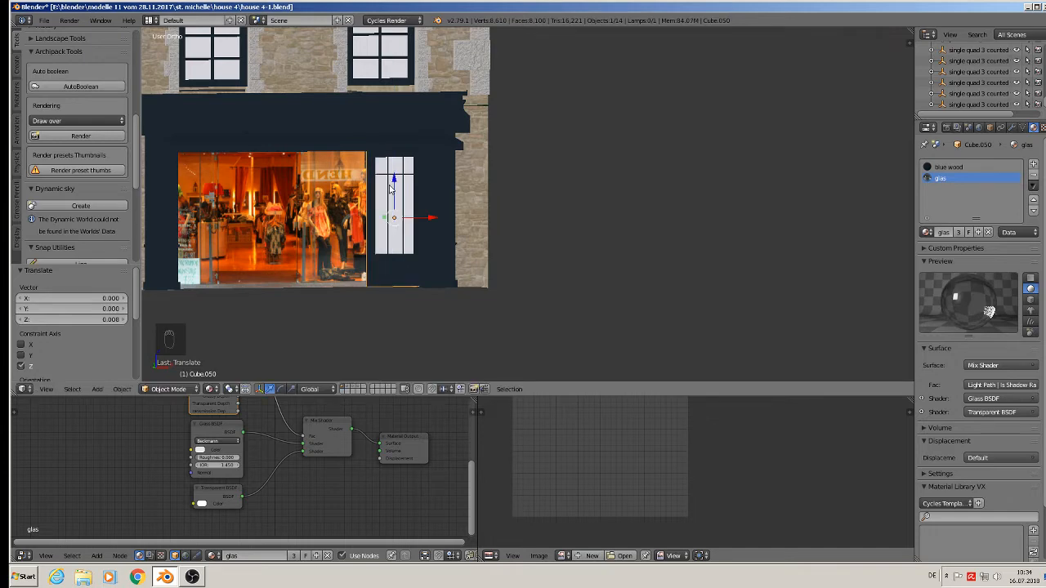
{"action": "middle_click_drag", "start_coordinate": [391, 188], "coordinate": [474, 258]}
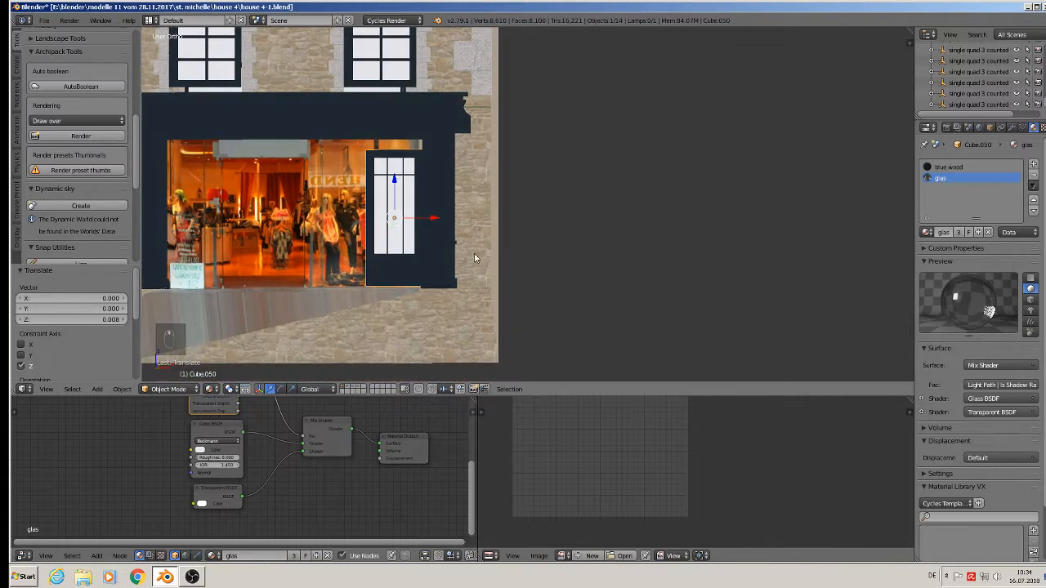
{"action": "key", "text": "s"}
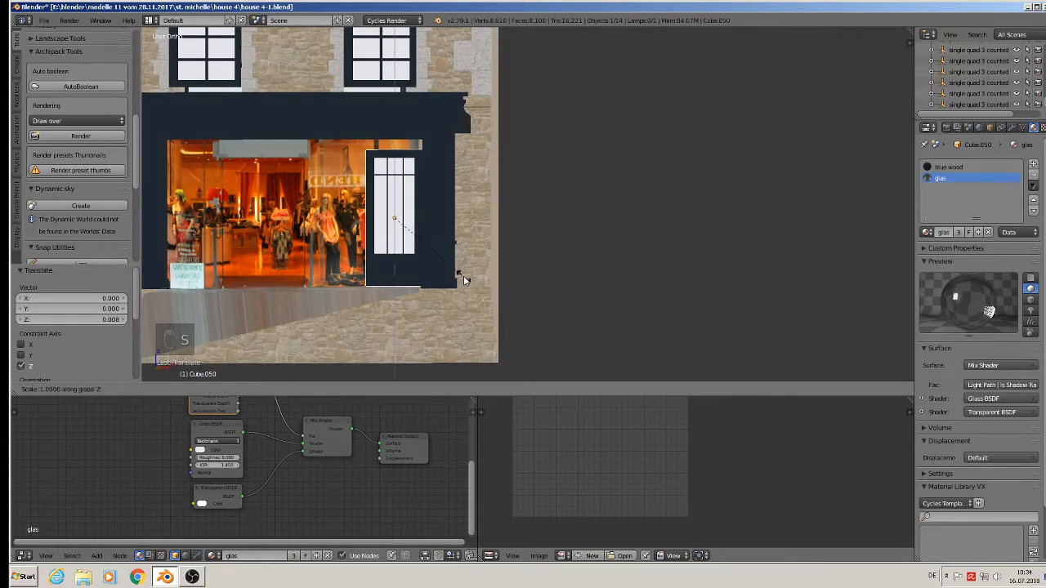
{"action": "left_click", "coordinate": [464, 292]}
{"action": "left_click_drag", "start_coordinate": [381, 178], "coordinate": [400, 181]}
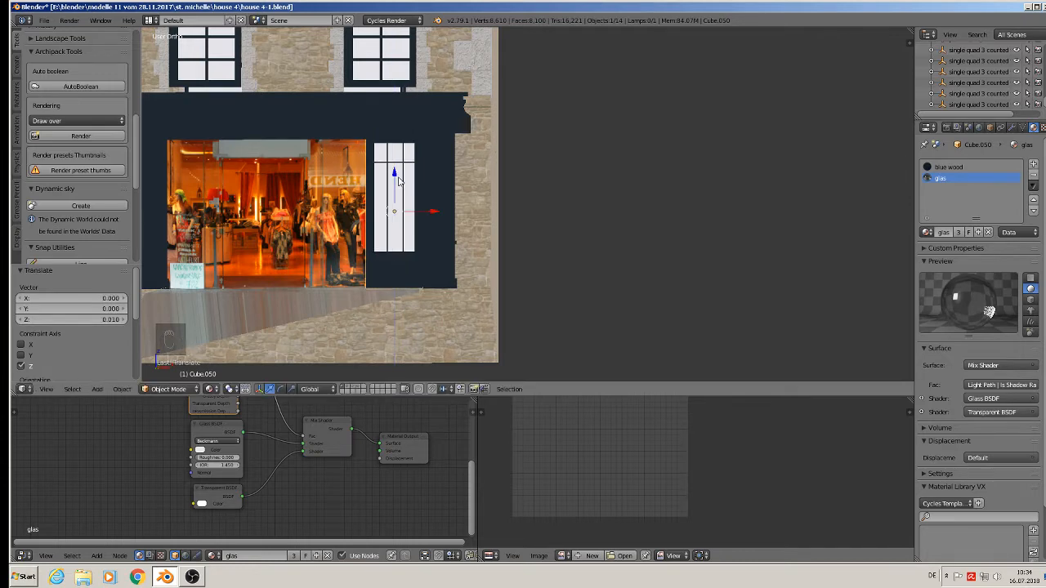
- Duplicate the door and place the copy about -0.314 along X at the left side of the shop opening
{"action": "middle_click_drag", "start_coordinate": [399, 180], "coordinate": [615, 176]}
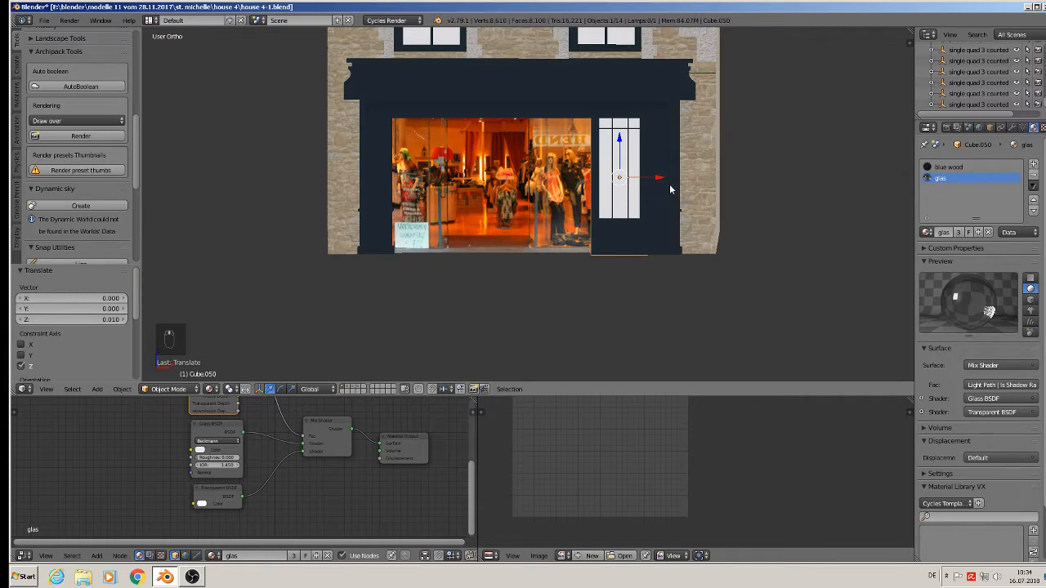
{"action": "key", "text": "shift+d"}
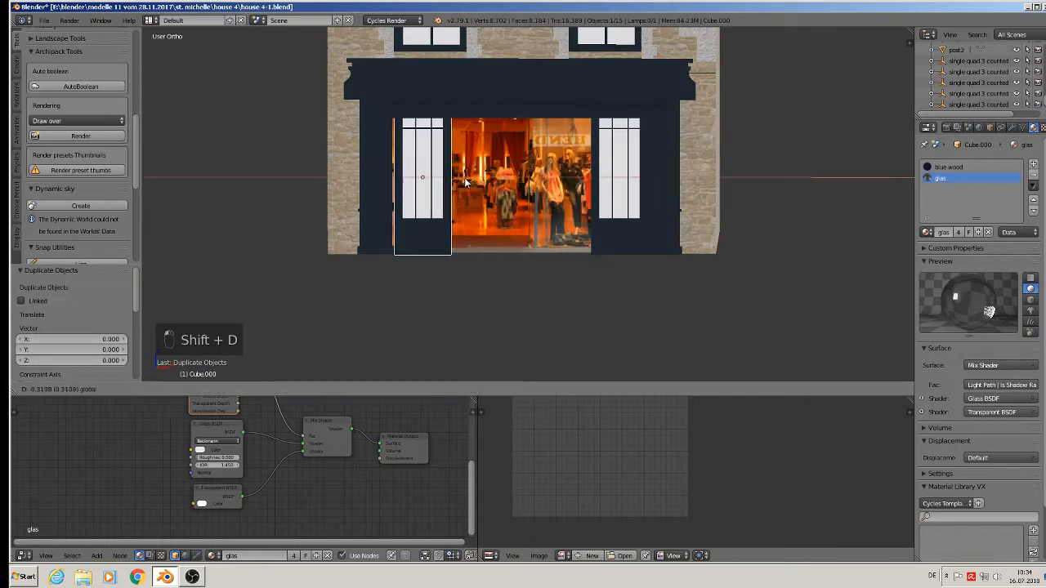
{"action": "left_click", "coordinate": [462, 183]}
- Push the house mesh's shop picture face back about 0.126 along Y, then leave mesh editing
{"action": "right_click", "coordinate": [501, 194]}
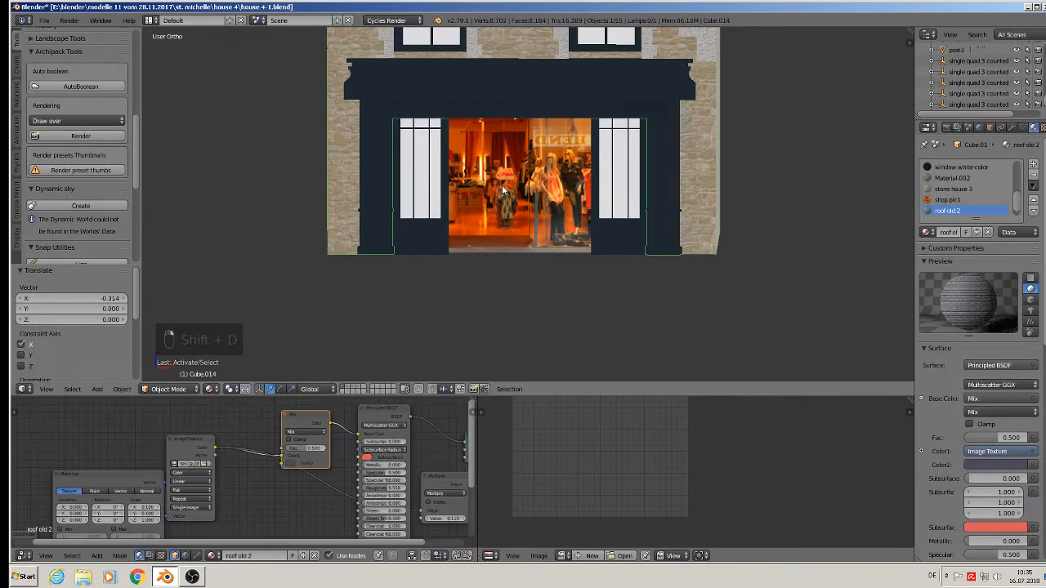
{"action": "middle_click_drag", "start_coordinate": [503, 196], "coordinate": [460, 213]}
{"action": "key", "text": "Tab"}
{"action": "right_click", "coordinate": [387, 216]}
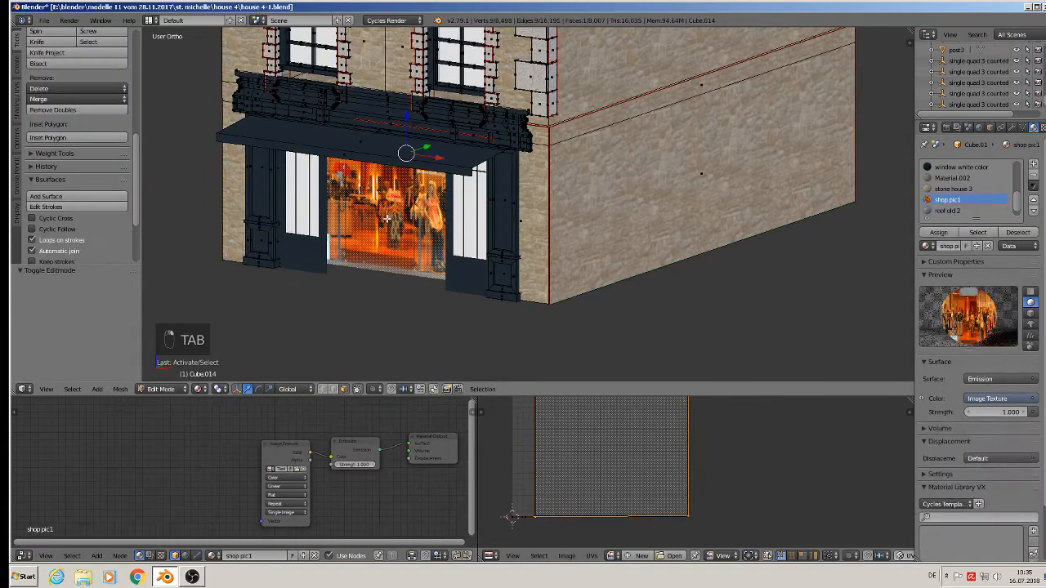
{"action": "left_click_drag", "start_coordinate": [431, 149], "coordinate": [472, 135]}
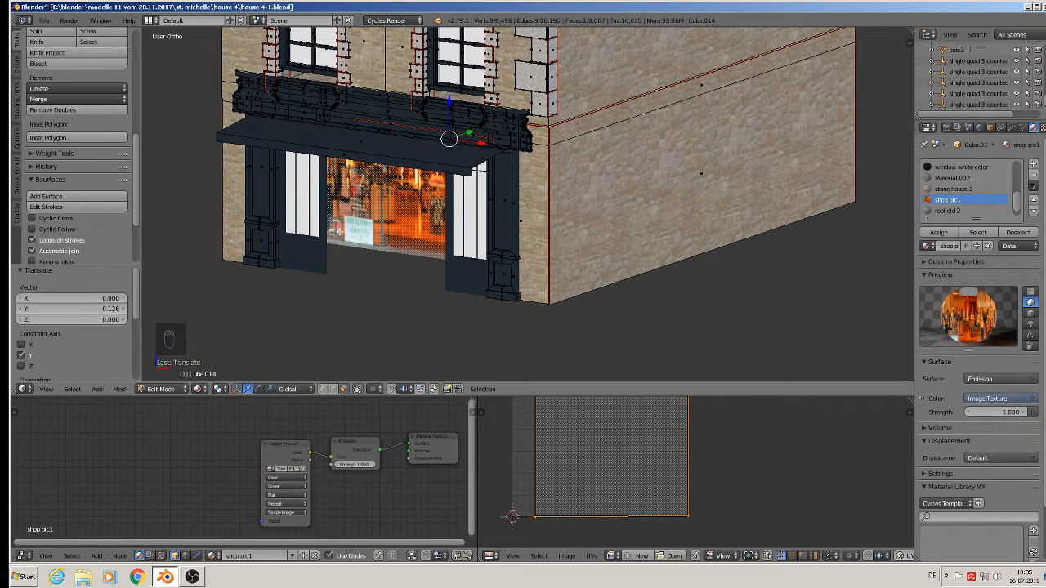
{"action": "key", "text": "Tab"}
- Duplicate the left door about 0.090 along X, rotate the copy 87.9° about Z, and adjust its depth along Y as an open door
{"action": "right_click", "coordinate": [310, 234]}
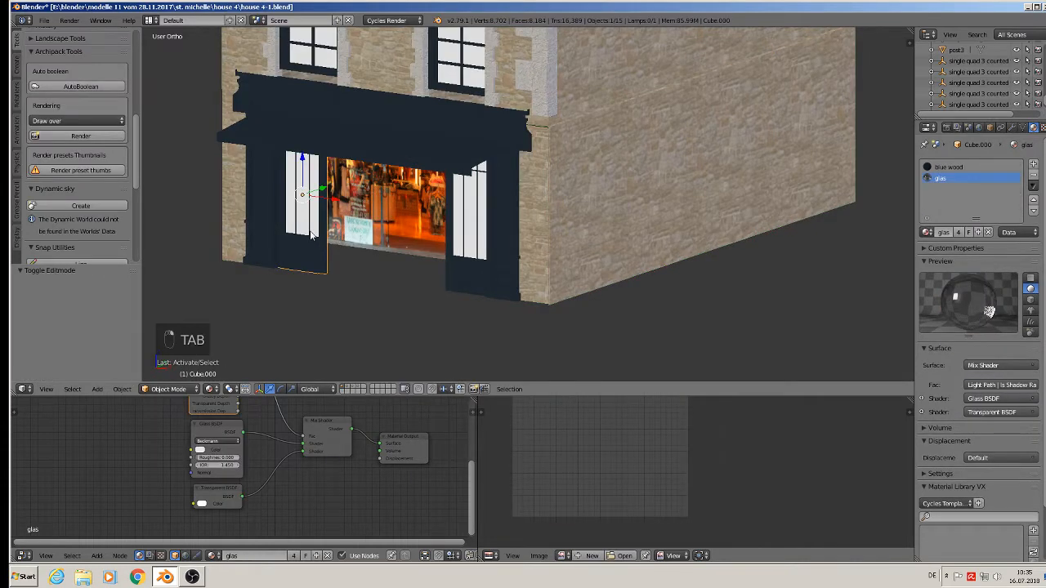
{"action": "key", "text": "shift+d"}
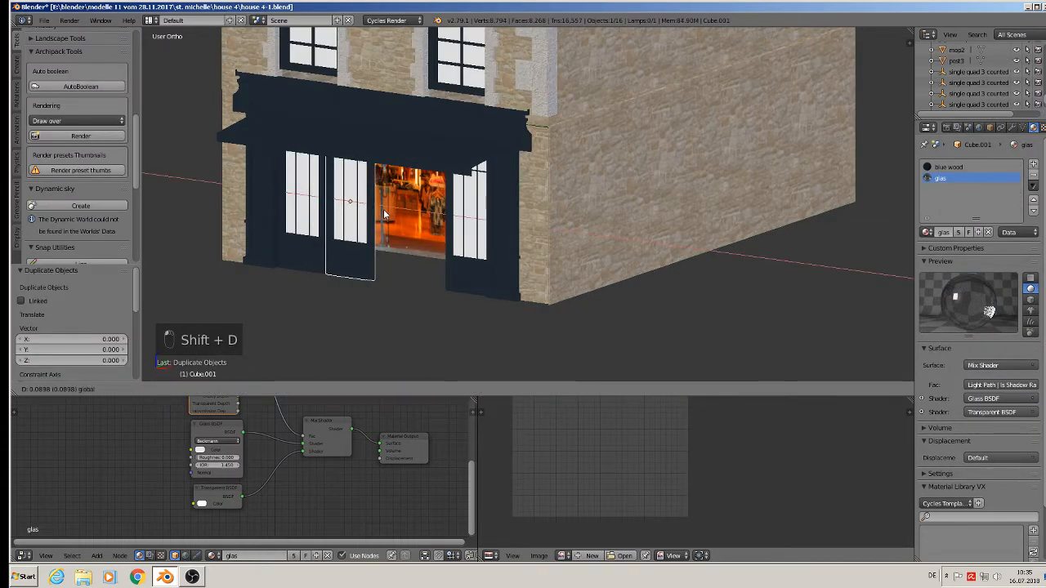
{"action": "left_click", "coordinate": [383, 209]}
{"action": "key", "text": "r"}
{"action": "key", "text": "z"}
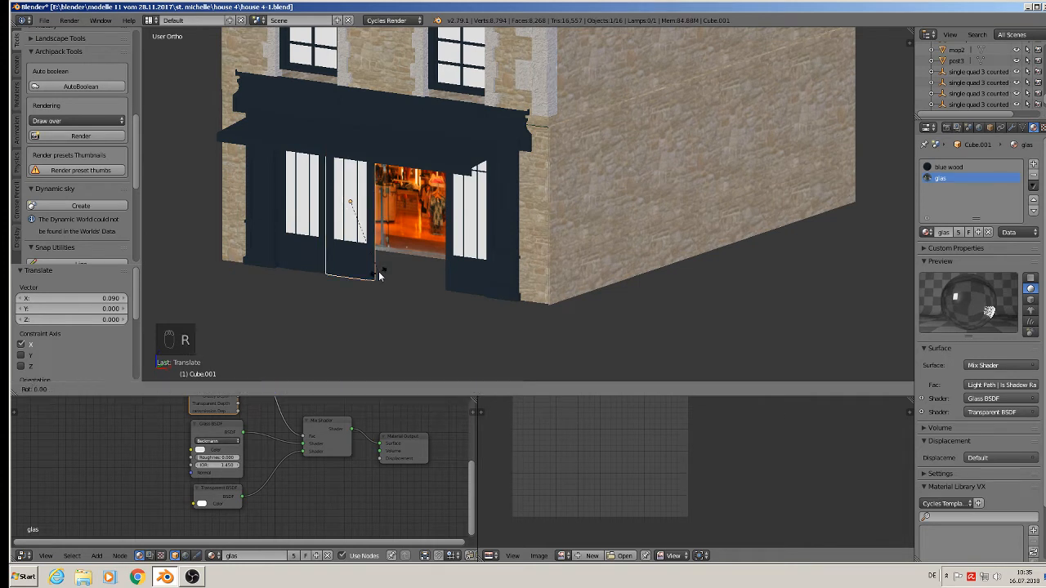
{"action": "left_click", "coordinate": [390, 196]}
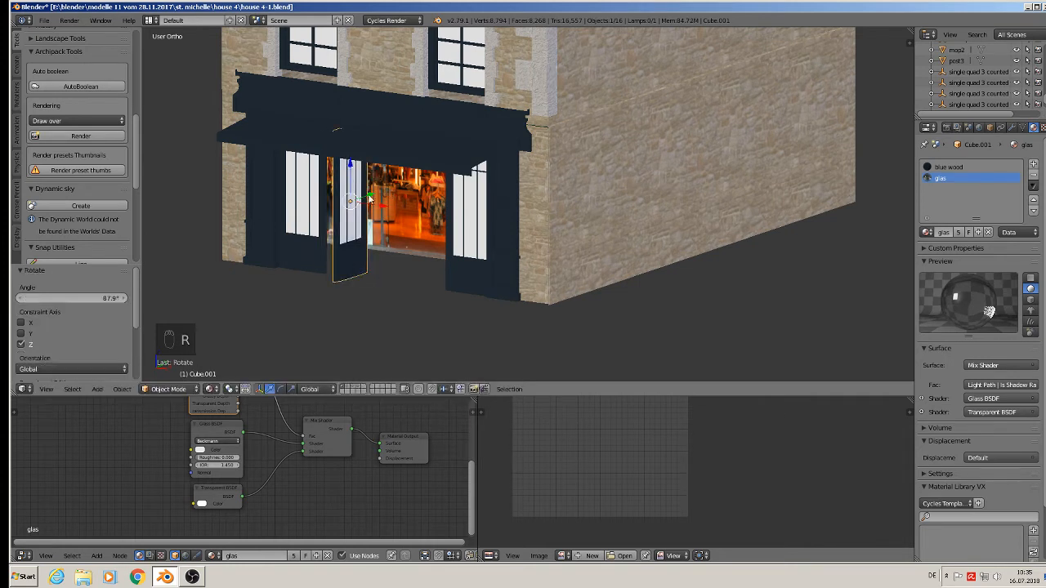
{"action": "mouse_move", "coordinate": [372, 196]}
{"action": "left_mouse_down"}
{"action": "mouse_move", "coordinate": [388, 195]}
{"action": "mouse_move", "coordinate": [373, 201]}
{"action": "left_mouse_up"}
- Duplicate the open door, turn the copy 180° about Z, and shift it 0.178 and 0.042 along X toward the right door
{"action": "middle_click_drag", "start_coordinate": [368, 232], "coordinate": [436, 227]}
{"action": "key", "text": "shift+d"}
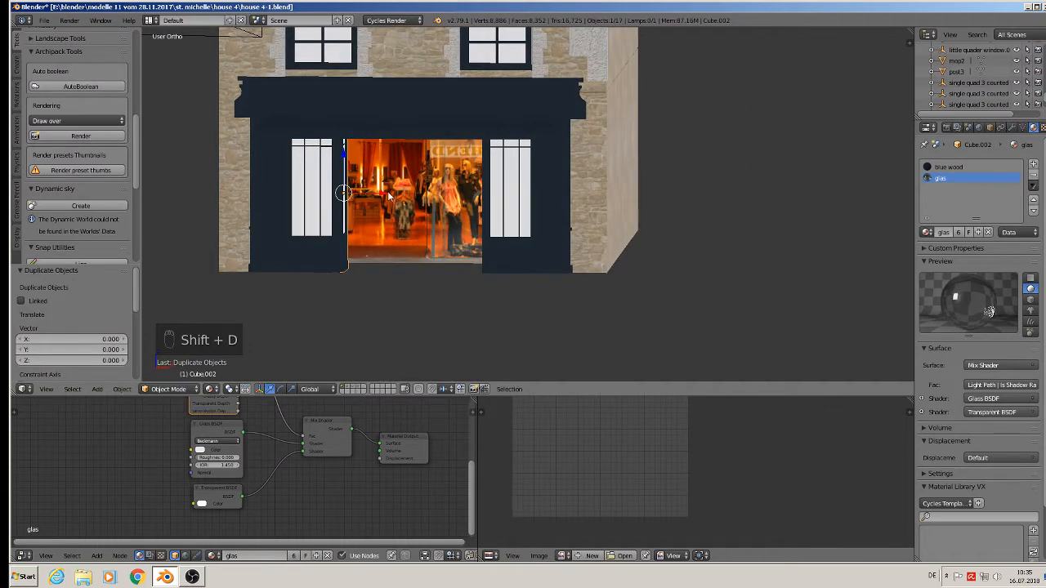
{"action": "left_click", "coordinate": [494, 243]}
{"action": "type", "text": "rz"}
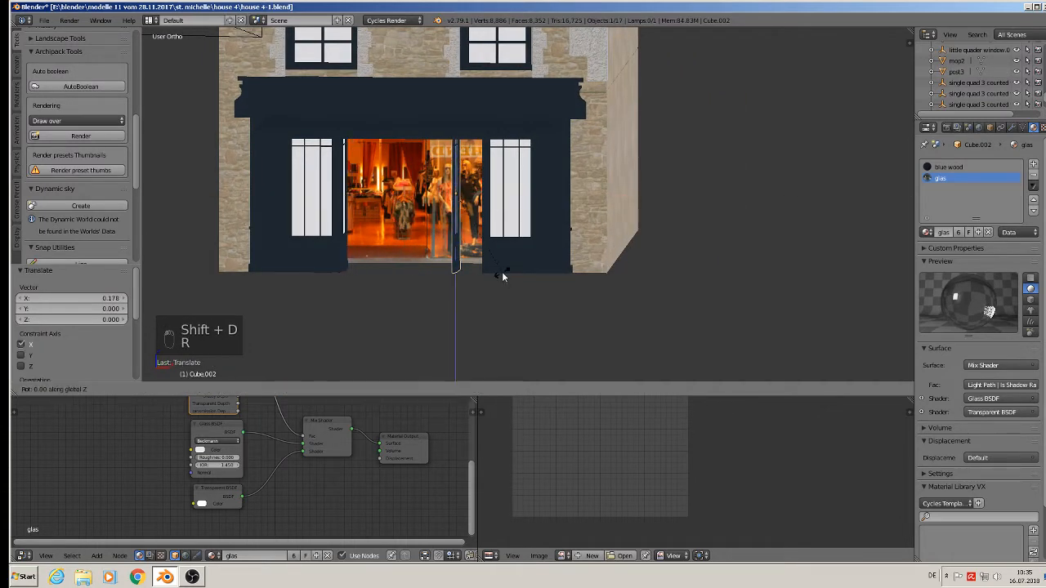
{"action": "type", "text": "180"}
{"action": "key", "text": "Return"}
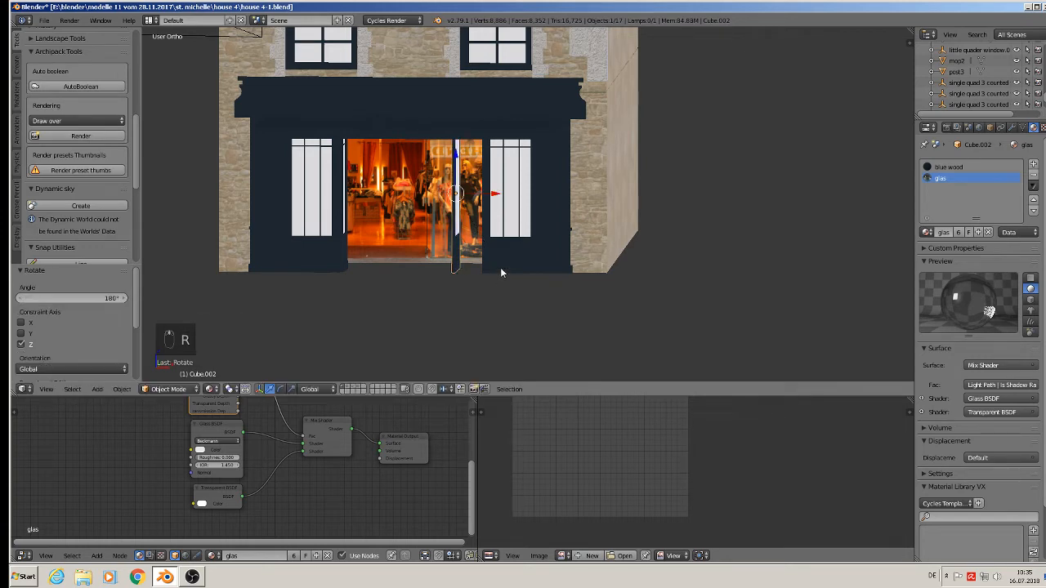
{"action": "middle_click_drag", "start_coordinate": [500, 267], "coordinate": [535, 267]}
{"action": "key", "text": "g"}
{"action": "key", "text": "x"}
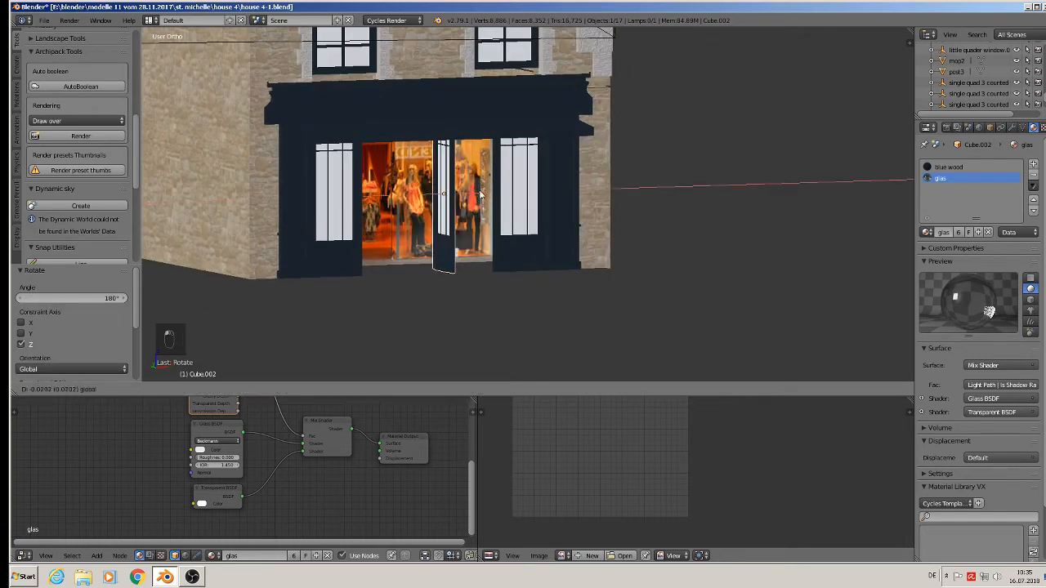
{"action": "left_click", "coordinate": [516, 201]}
- Rotate the right open door 23.5° about Z and move it -0.016 along X
{"action": "middle_click_drag", "start_coordinate": [516, 201], "coordinate": [493, 216]}
{"action": "key", "text": "r"}
{"action": "key", "text": "z"}
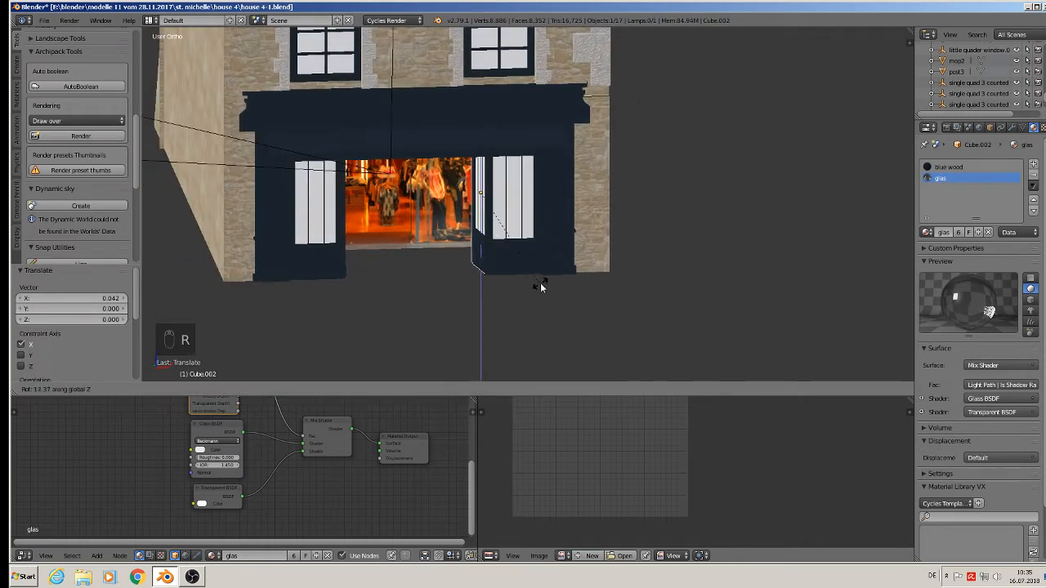
{"action": "left_click", "coordinate": [527, 187]}
{"action": "key", "text": "g"}
{"action": "key", "text": "x"}
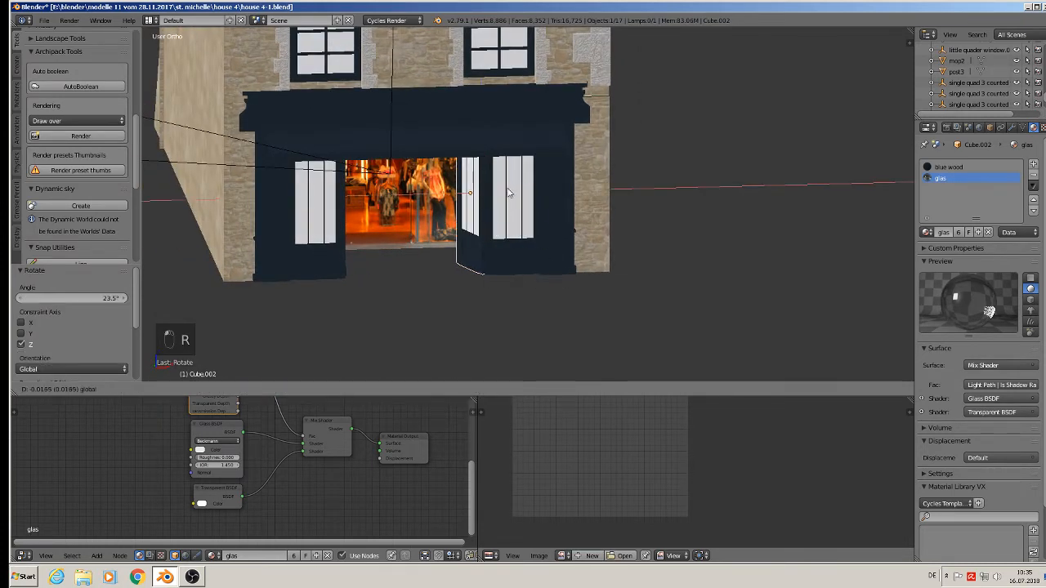
{"action": "left_click", "coordinate": [507, 195]}
- Turn the right open door a further 13.4° about Z and shift it -0.012 along X to meet the fixed door's edge
{"action": "middle_click_drag", "start_coordinate": [508, 194], "coordinate": [496, 289]}
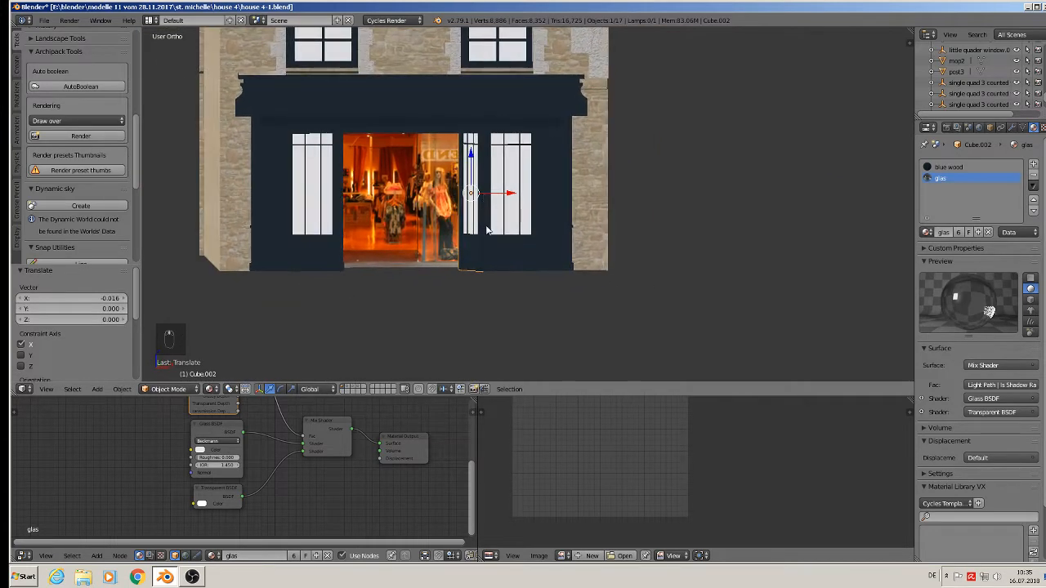
{"action": "key", "text": "r"}
{"action": "left_click", "coordinate": [520, 282]}
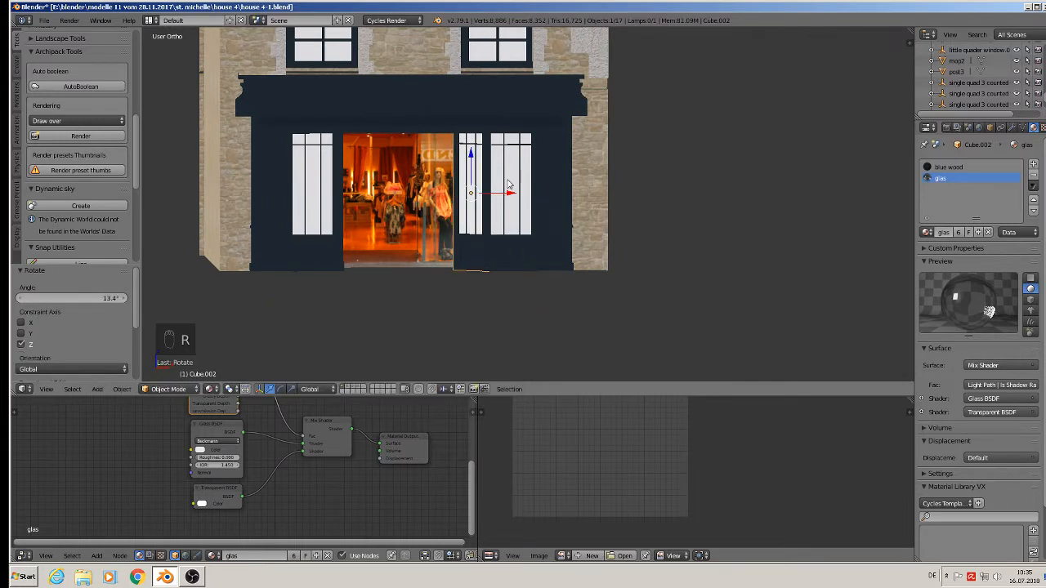
{"action": "key", "text": "g"}
{"action": "key", "text": "x"}
{"action": "left_click", "coordinate": [506, 193]}
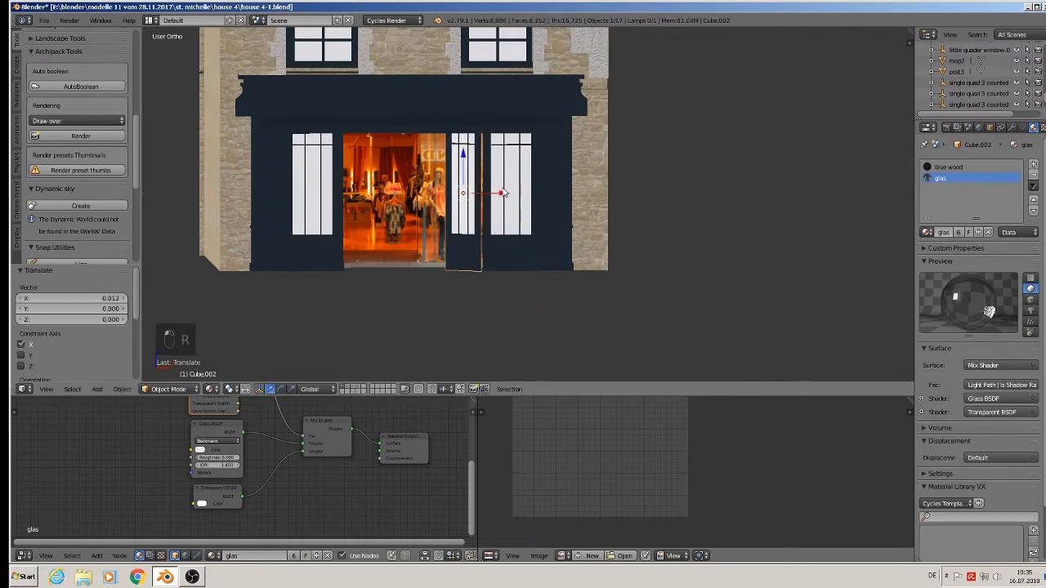
- Deselect all objects, check the whole house front, and save the file
{"action": "key", "text": "a"}
{"action": "middle_click_drag", "start_coordinate": [509, 198], "coordinate": [482, 299]}
{"action": "scroll", "coordinate": [494, 252], "scroll_direction": "down", "scroll_amount": 3}
{"action": "scroll", "coordinate": [495, 303], "scroll_direction": "up", "scroll_amount": 1}
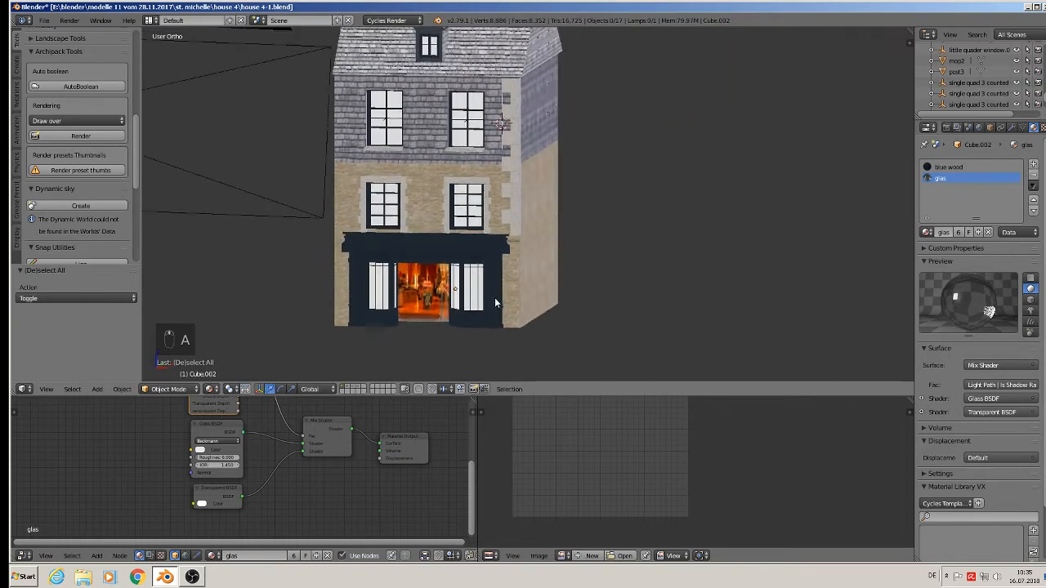
{"action": "left_click", "coordinate": [47, 20]}
{"action": "left_click", "coordinate": [59, 104]}
- Examine the street reference photos for the wall finish and shutters of the house next to La Porte du Roy
{"action": "scroll", "coordinate": [584, 172], "scroll_direction": "down", "scroll_amount": 4}
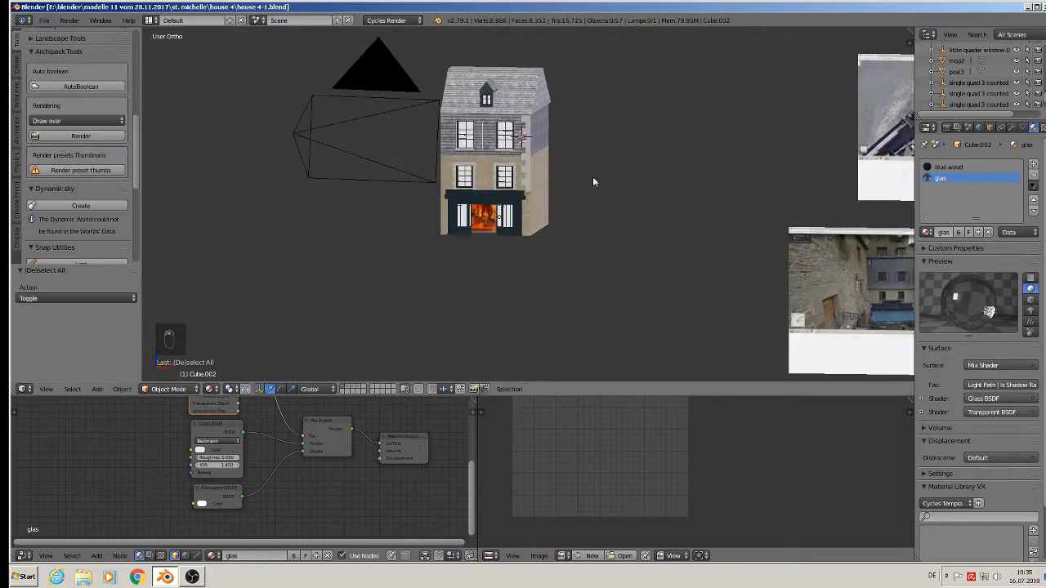
{"action": "scroll", "coordinate": [520, 184], "scroll_direction": "up", "scroll_amount": 3}
{"action": "scroll", "coordinate": [746, 191], "scroll_direction": "up", "scroll_amount": 4}
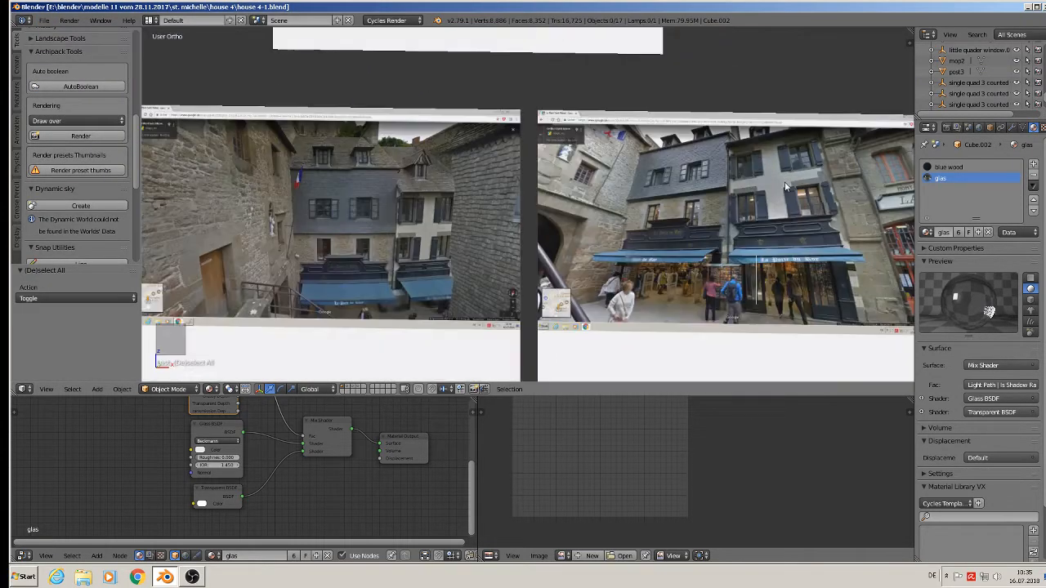
{"action": "scroll", "coordinate": [784, 181], "scroll_direction": "up", "scroll_amount": 6}
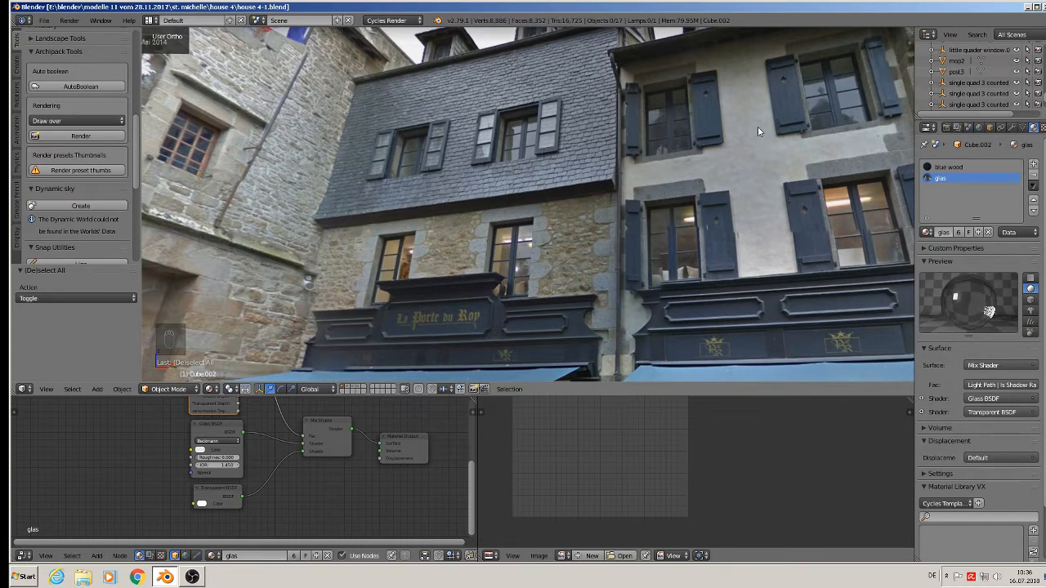
- Switch to the desktop, open the Komerzielle Texturen folder, and go into its Wandputz und Tapeten subfolder
{"action": "left_click", "coordinate": [1028, 7]}
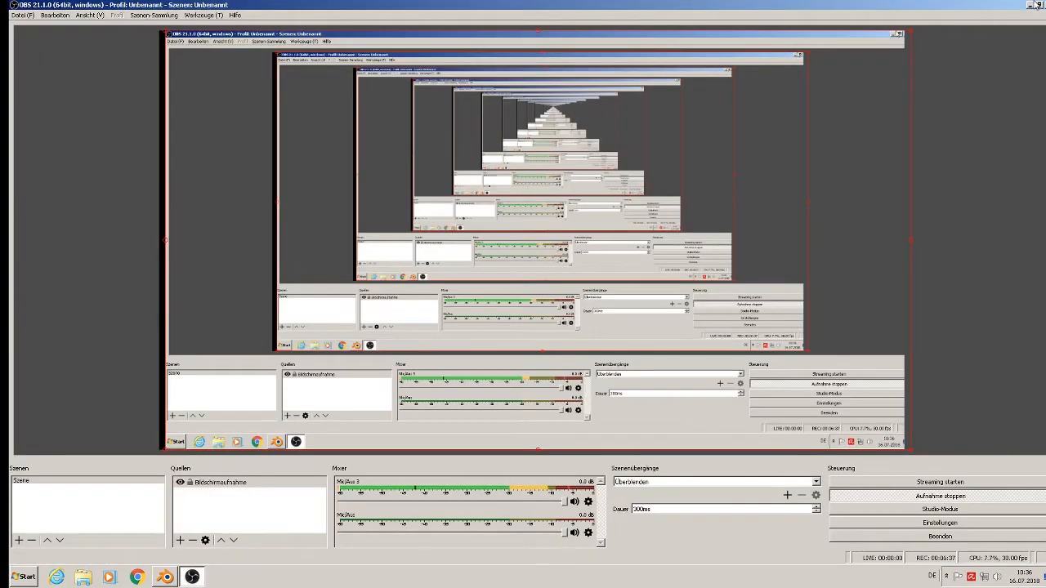
{"action": "left_click", "coordinate": [1027, 7]}
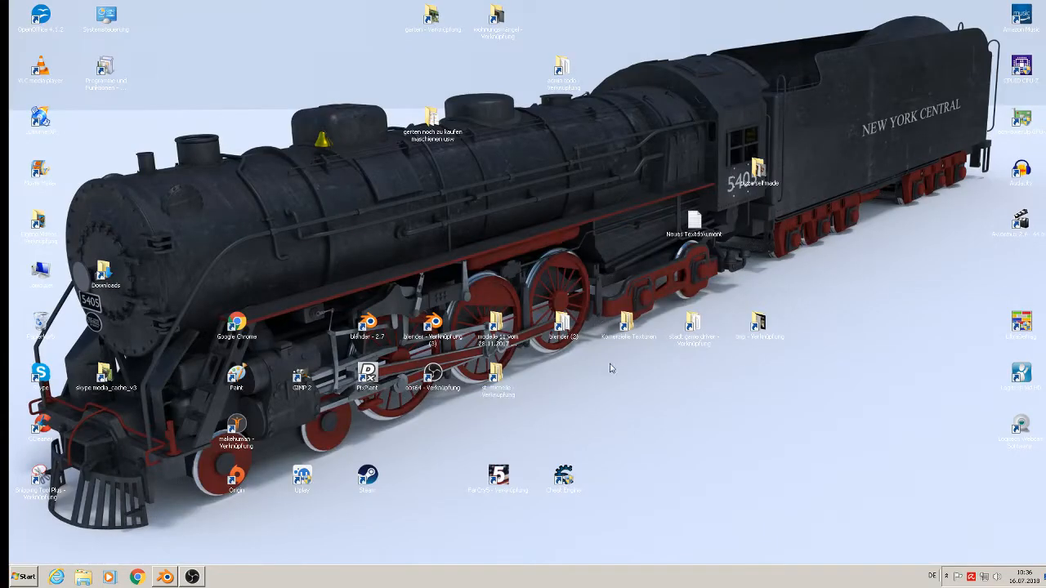
{"action": "double_click", "coordinate": [634, 337]}
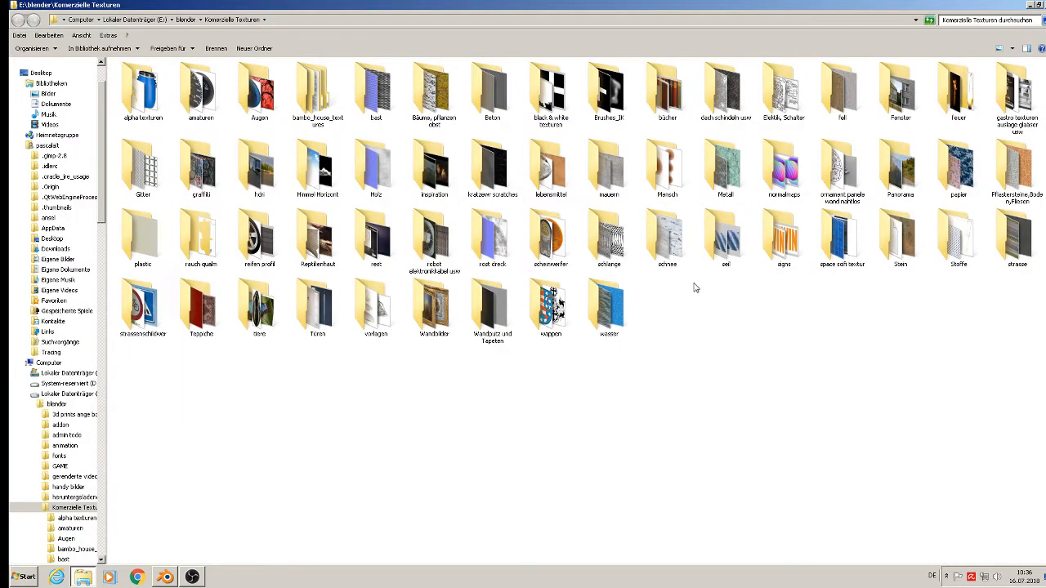
{"action": "left_click", "coordinate": [496, 327]}
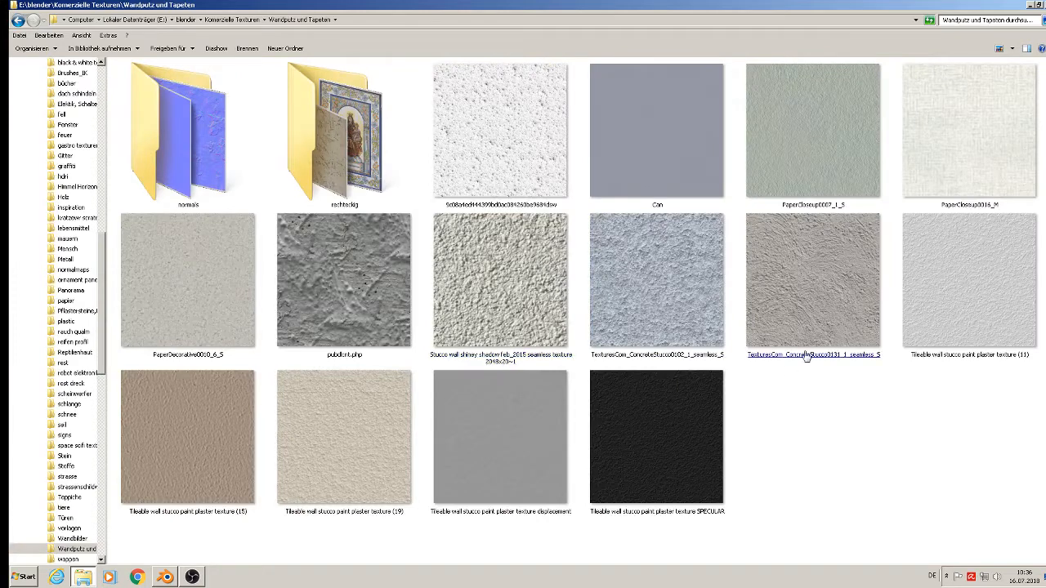
- Preview the texture Tileable wall stucco paint plaster texture (19) at full size and close the preview
{"action": "left_click", "coordinate": [811, 257]}
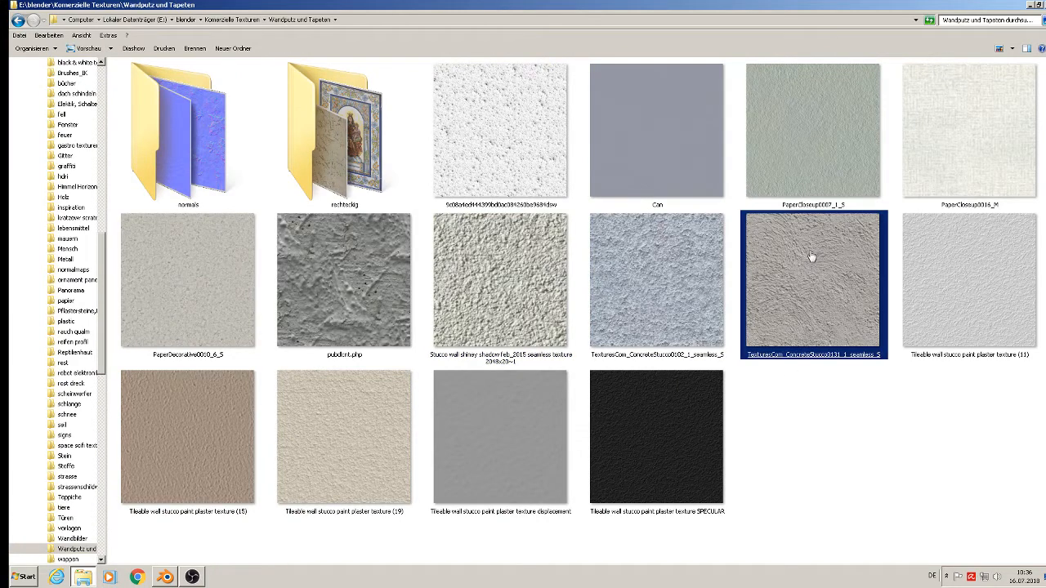
{"action": "double_click", "coordinate": [318, 427]}
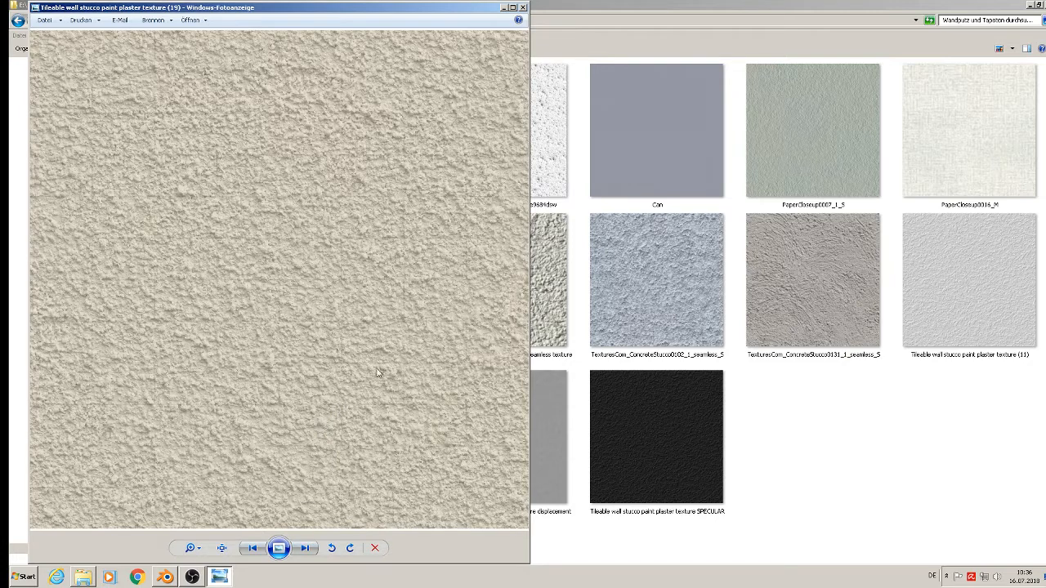
{"action": "left_click", "coordinate": [522, 8]}
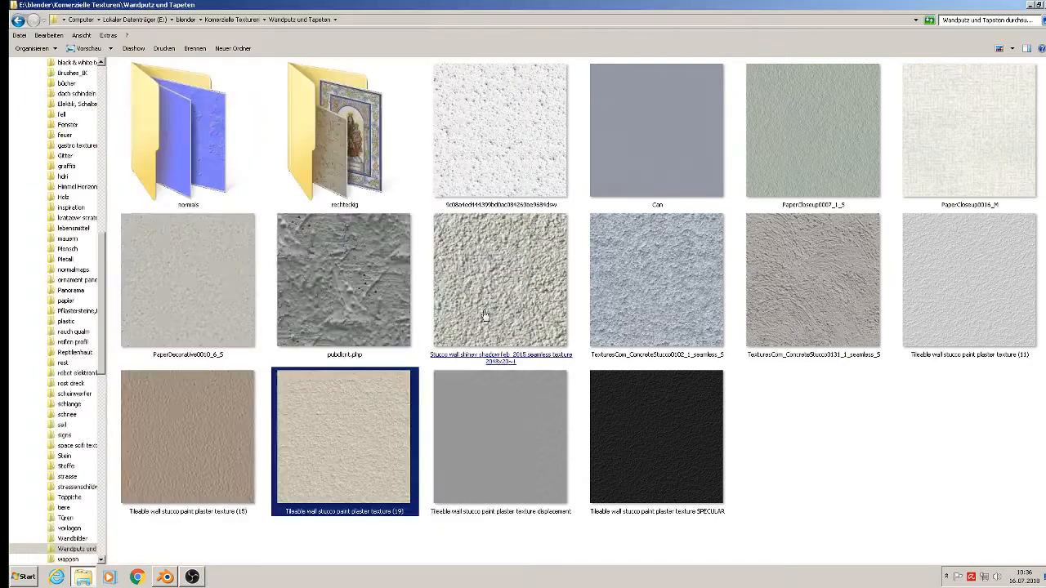
- Copy the image Tileable wall stucco paint plaster texture (19) and open the st. michelle project folder from the desktop
{"action": "right_click", "coordinate": [336, 468]}
{"action": "left_click", "coordinate": [364, 404]}
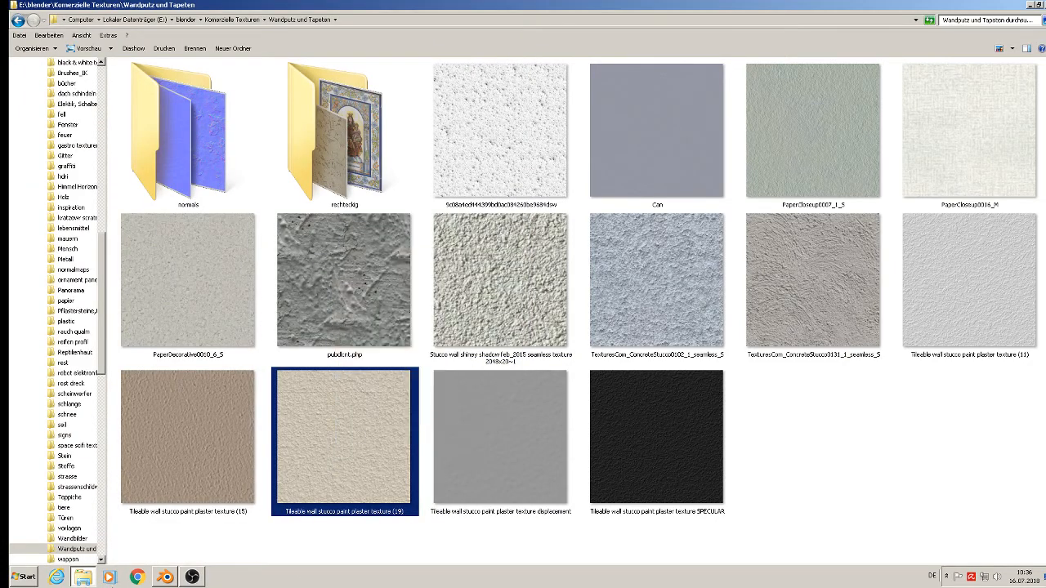
{"action": "left_click", "coordinate": [83, 577]}
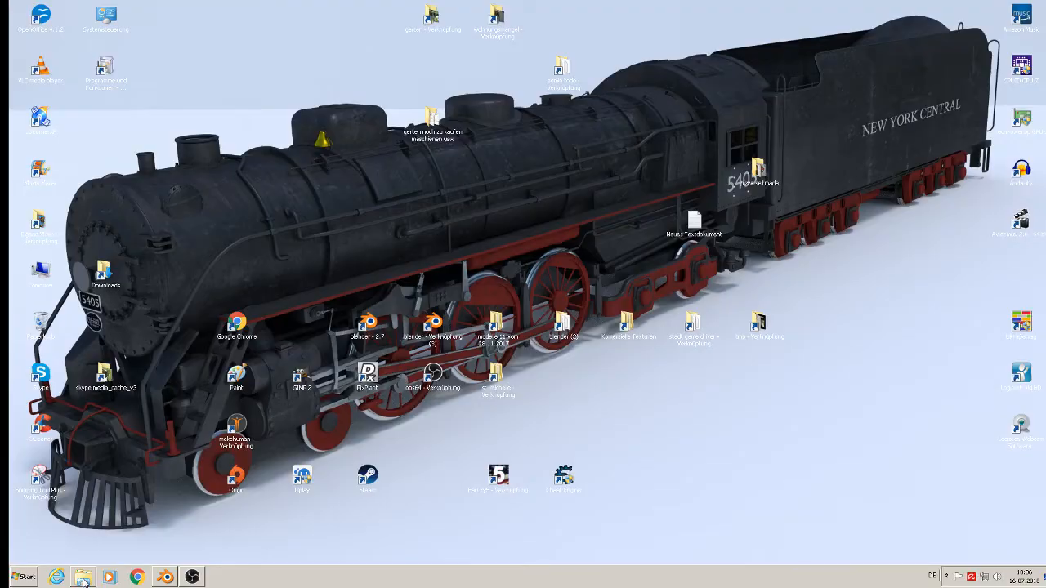
{"action": "left_click", "coordinate": [83, 577]}
{"action": "left_click", "coordinate": [84, 576]}
{"action": "left_click", "coordinate": [83, 579]}
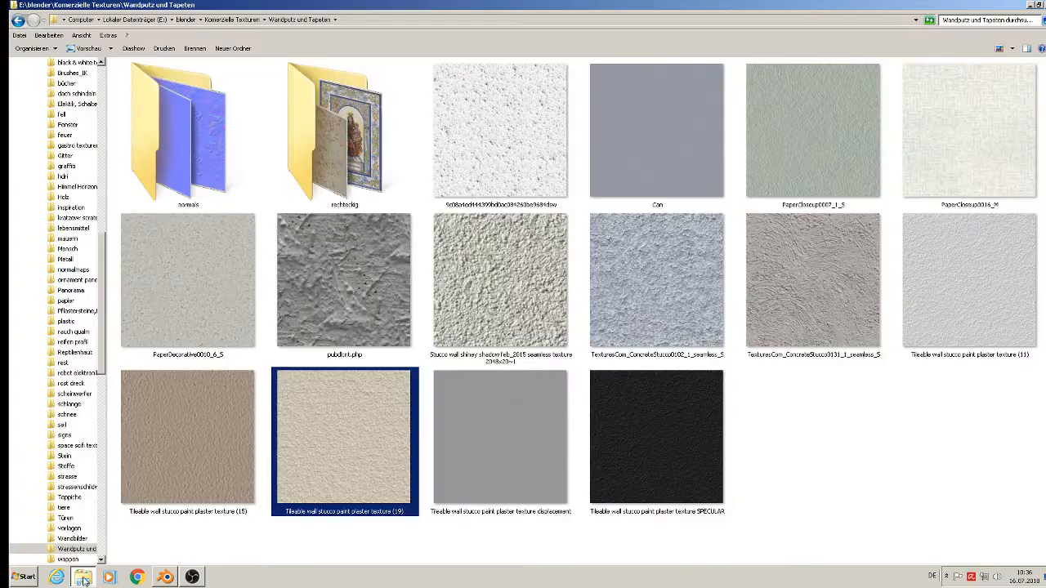
{"action": "left_click", "coordinate": [83, 578]}
{"action": "double_click", "coordinate": [497, 375]}
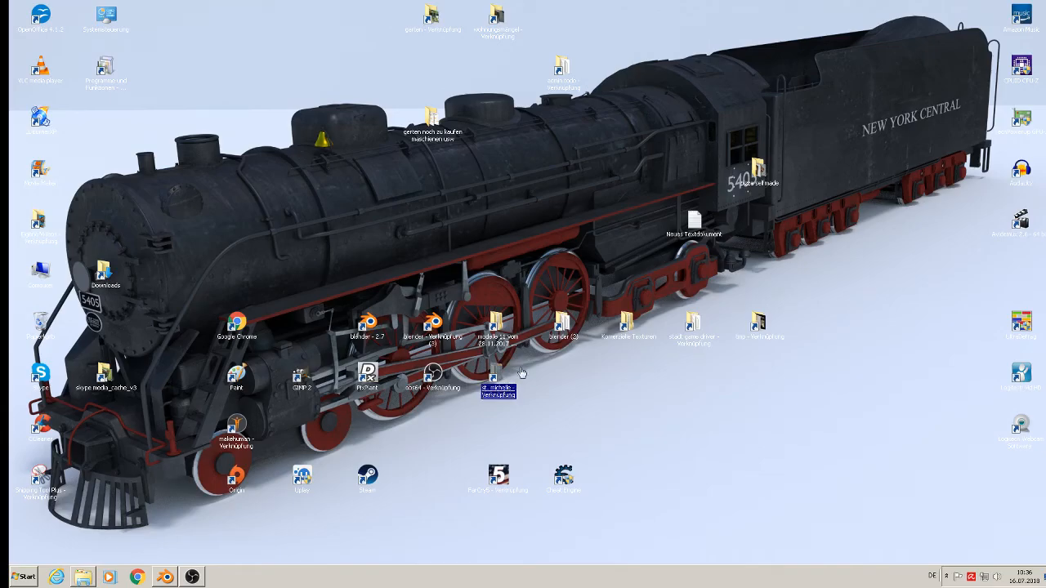
- Paste the copied plaster image into the project's textur subfolder
{"action": "double_click", "coordinate": [135, 188]}
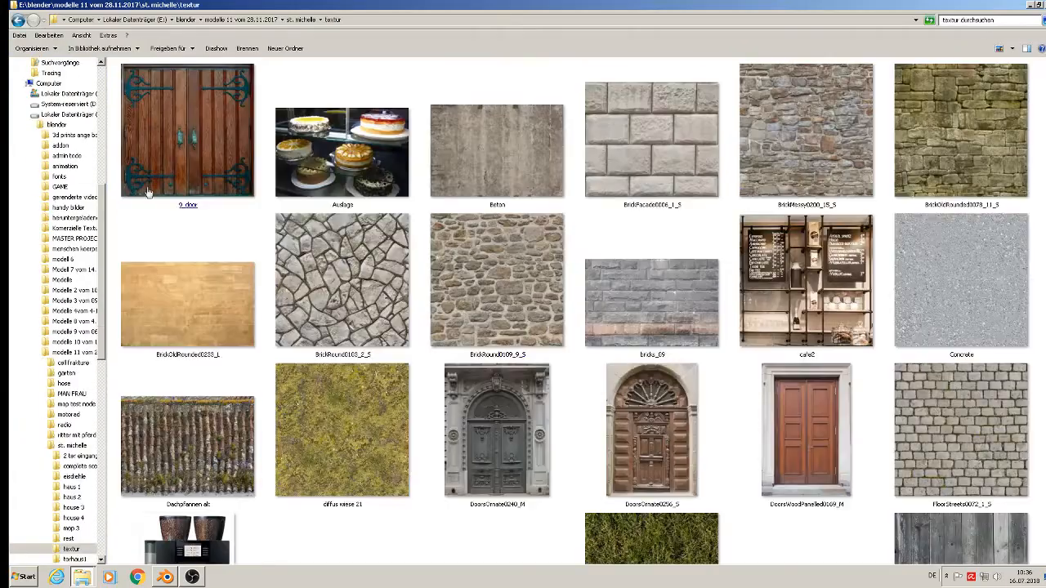
{"action": "right_click", "coordinate": [1037, 282]}
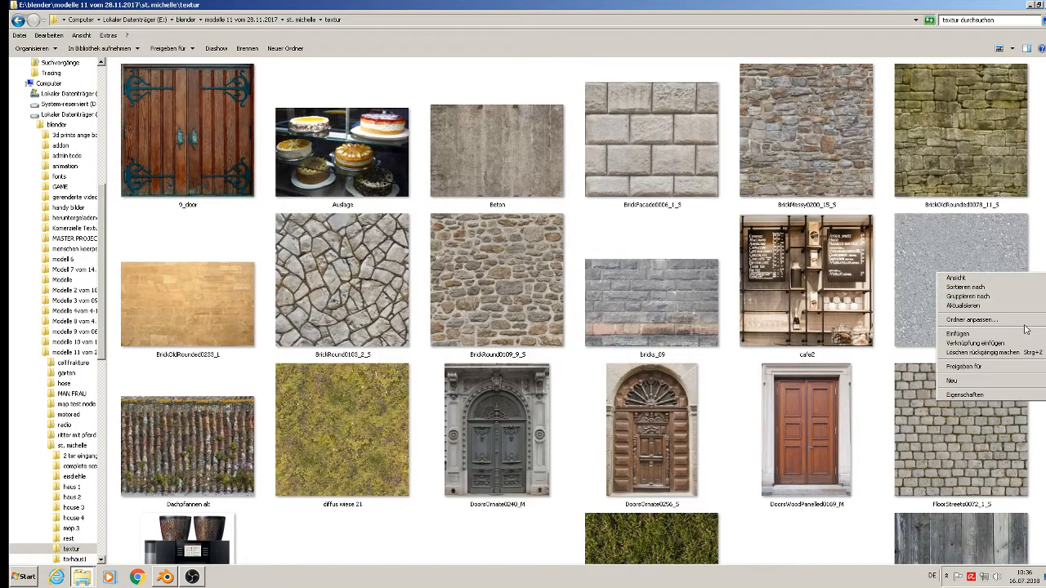
{"action": "left_click", "coordinate": [972, 333]}
{"action": "left_click", "coordinate": [913, 505]}
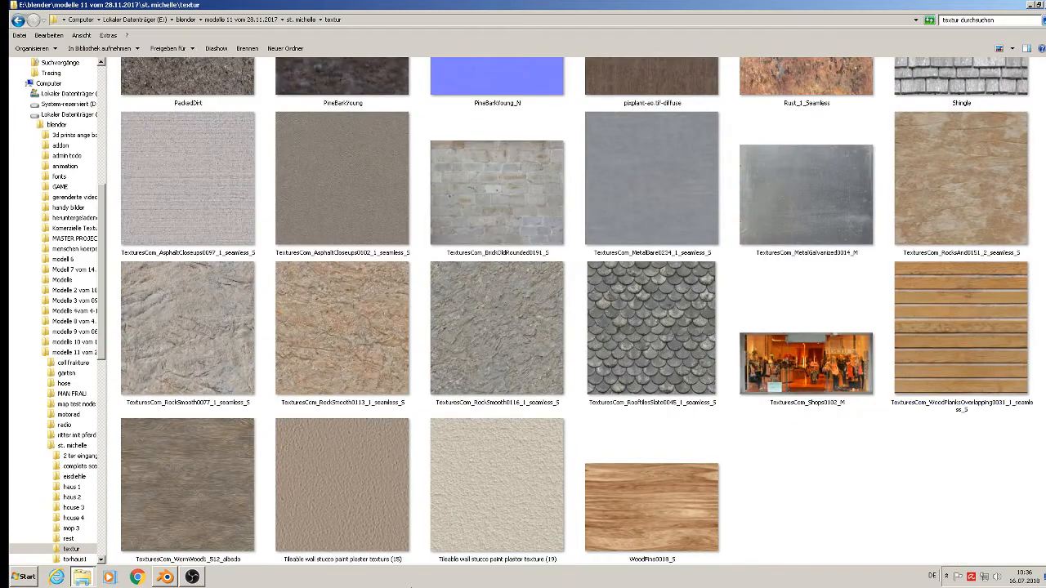
- Switch to Blender, select the house body, and make its stone house 3 material active
{"action": "left_click", "coordinate": [166, 577]}
{"action": "scroll", "coordinate": [392, 274], "scroll_direction": "down", "scroll_amount": 6}
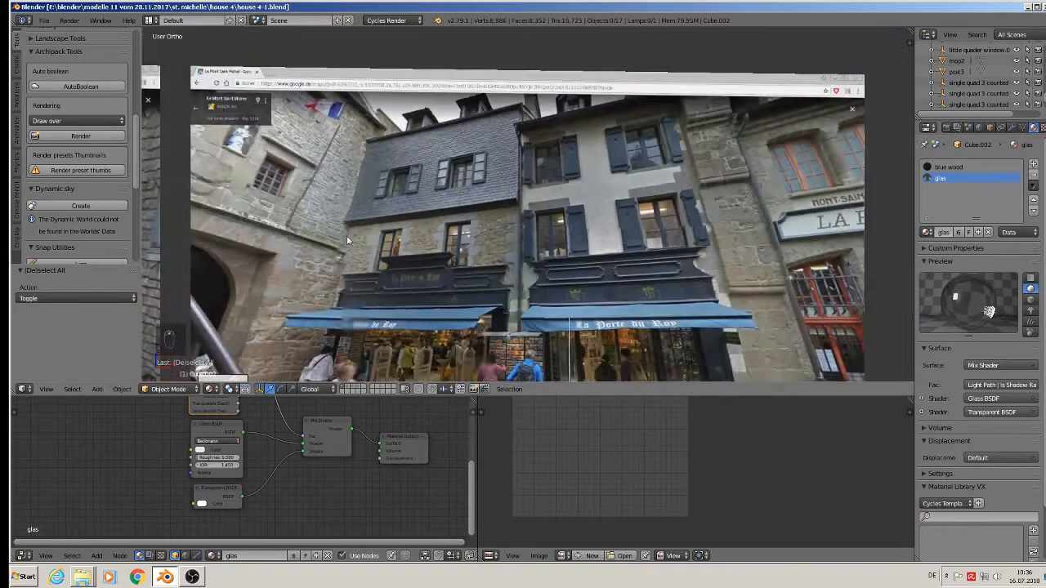
{"action": "middle_click_drag", "start_coordinate": [294, 273], "coordinate": [786, 303], "text": "shift"}
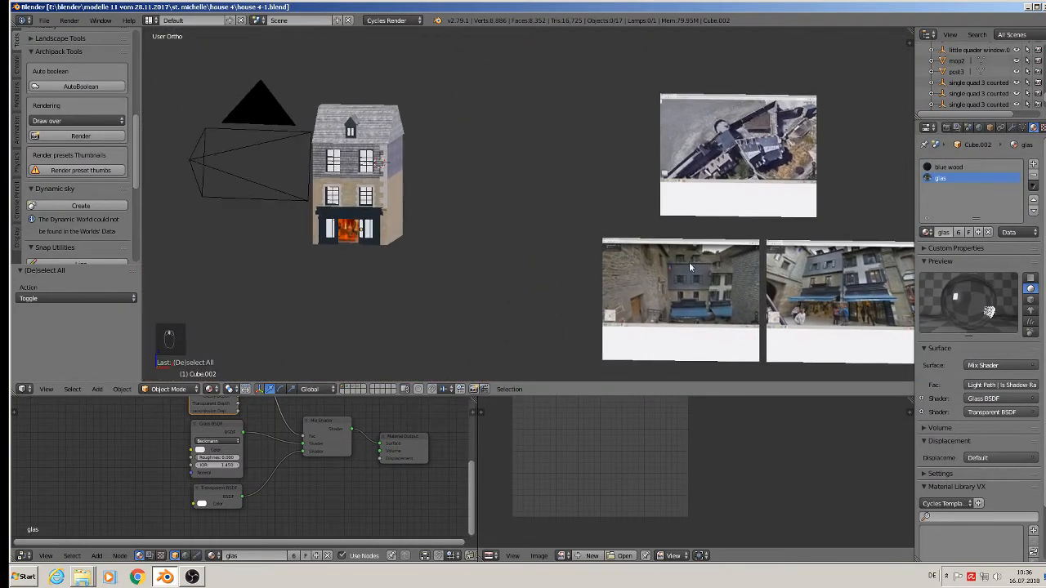
{"action": "scroll", "coordinate": [621, 248], "scroll_direction": "up", "scroll_amount": 4}
{"action": "middle_click_drag", "start_coordinate": [391, 214], "coordinate": [789, 276], "text": "shift"}
{"action": "scroll", "coordinate": [493, 184], "scroll_direction": "up", "scroll_amount": 5}
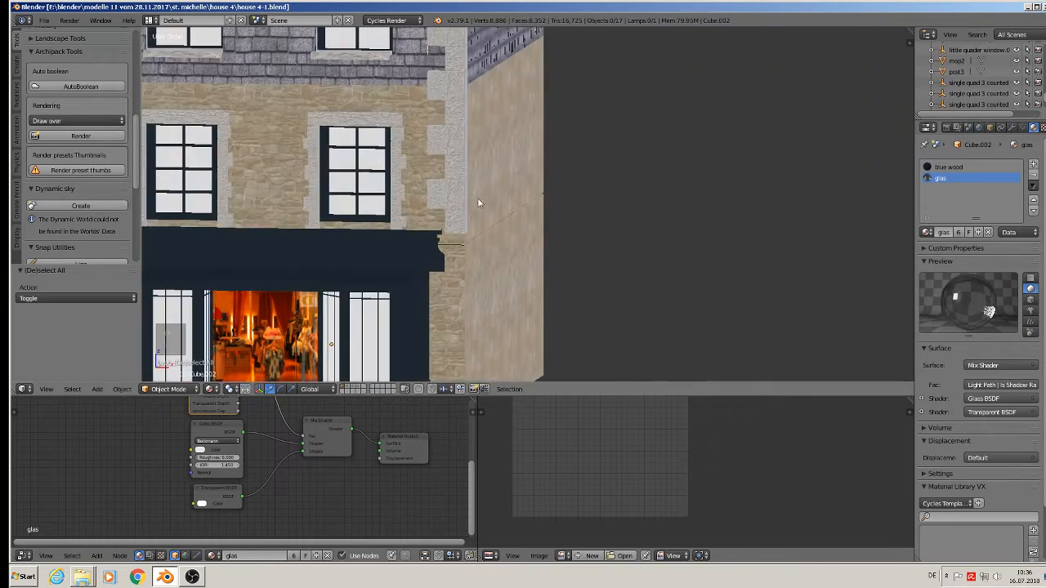
{"action": "right_click", "coordinate": [418, 163]}
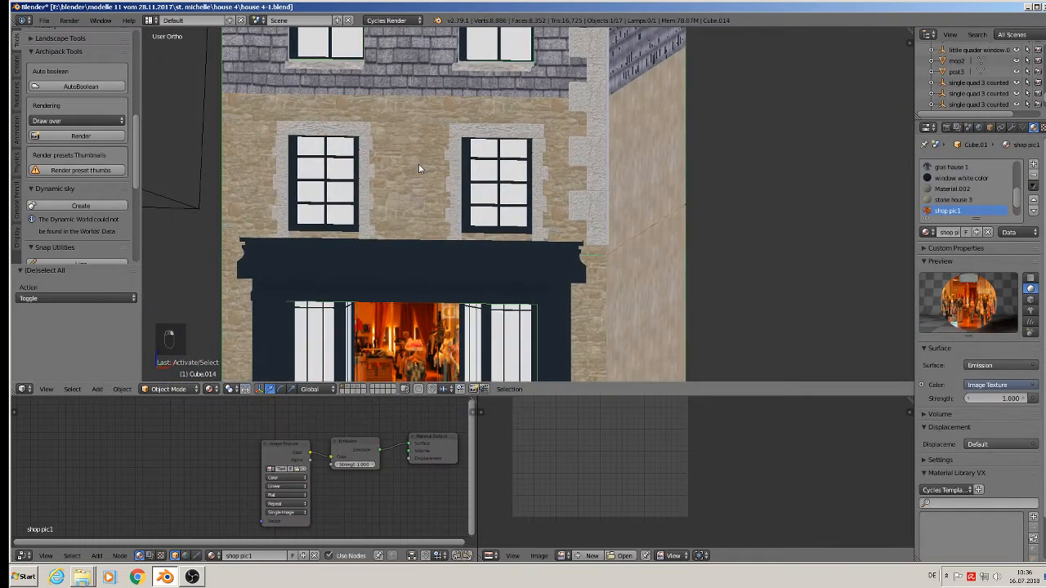
{"action": "left_click", "coordinate": [954, 200]}
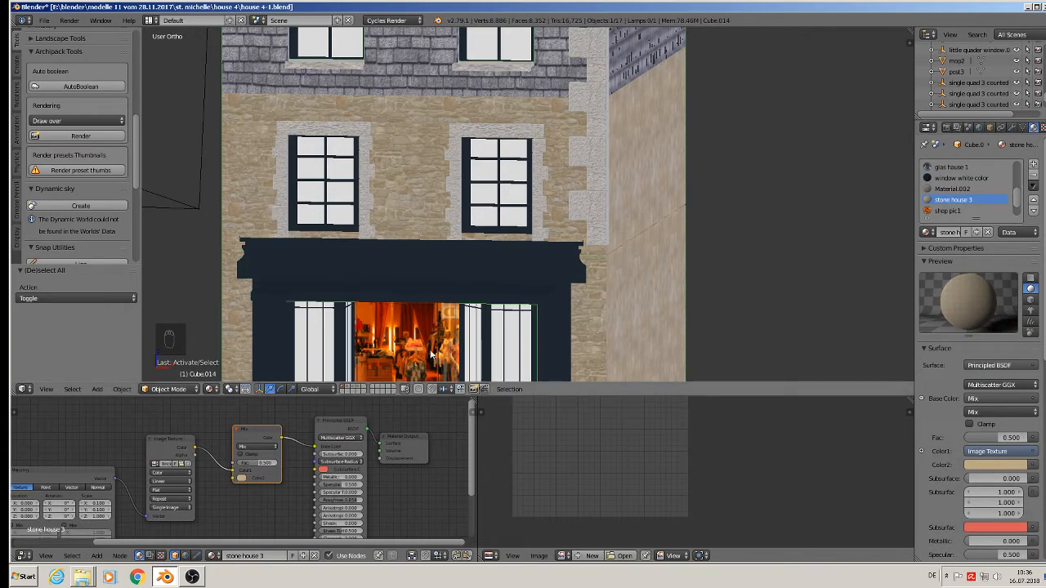
- Delete the Mix node from the stone house 3 material and link the Image Texture color directly to Base Color
{"action": "scroll", "coordinate": [148, 483], "scroll_direction": "up", "scroll_amount": 3}
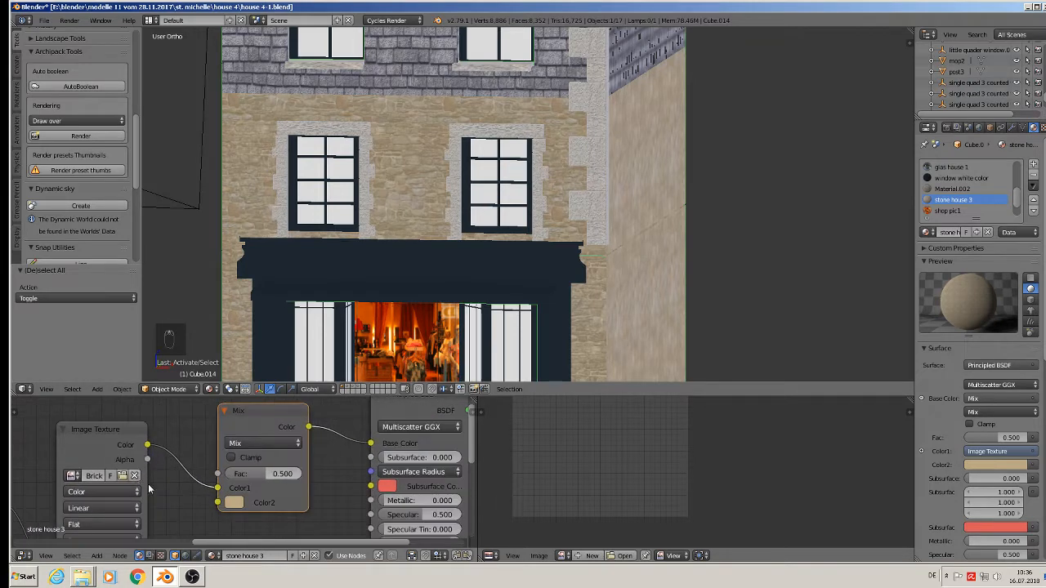
{"action": "middle_click_drag", "start_coordinate": [147, 483], "coordinate": [239, 484]}
{"action": "scroll", "coordinate": [309, 466], "scroll_direction": "down", "scroll_amount": 2}
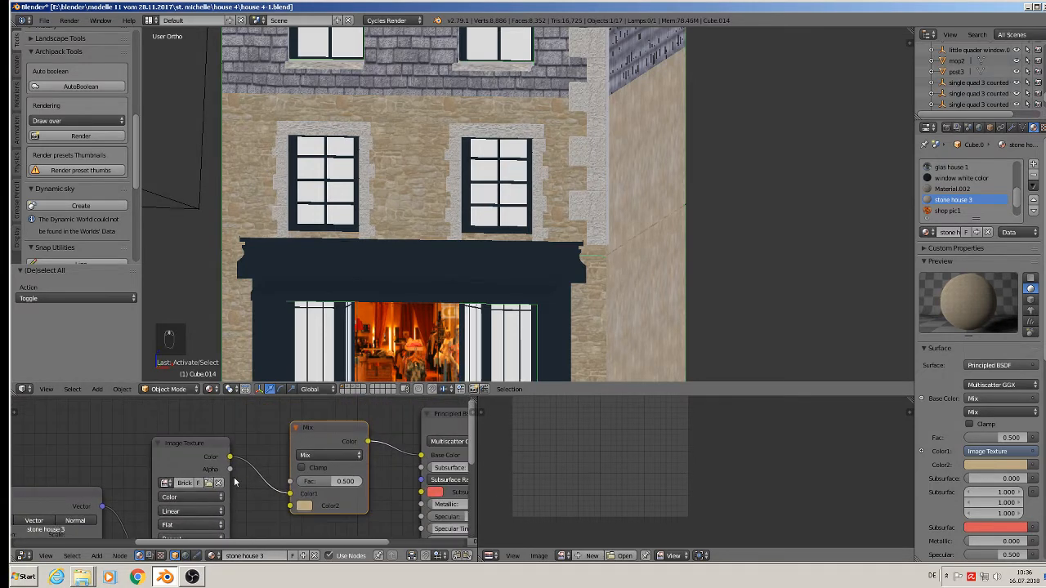
{"action": "left_click", "coordinate": [332, 428]}
{"action": "key", "text": "x"}
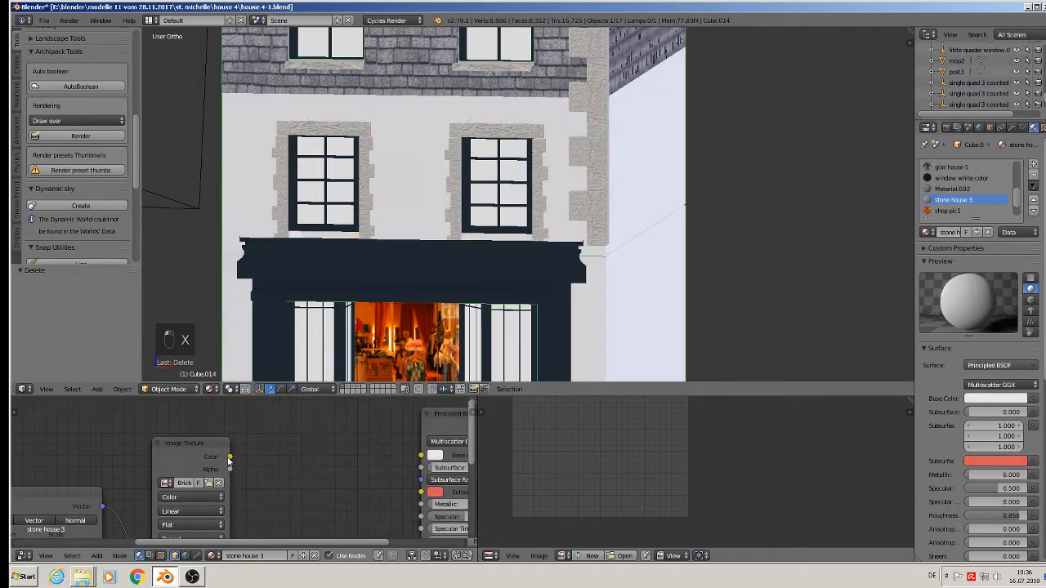
{"action": "left_click_drag", "start_coordinate": [230, 456], "coordinate": [425, 456]}
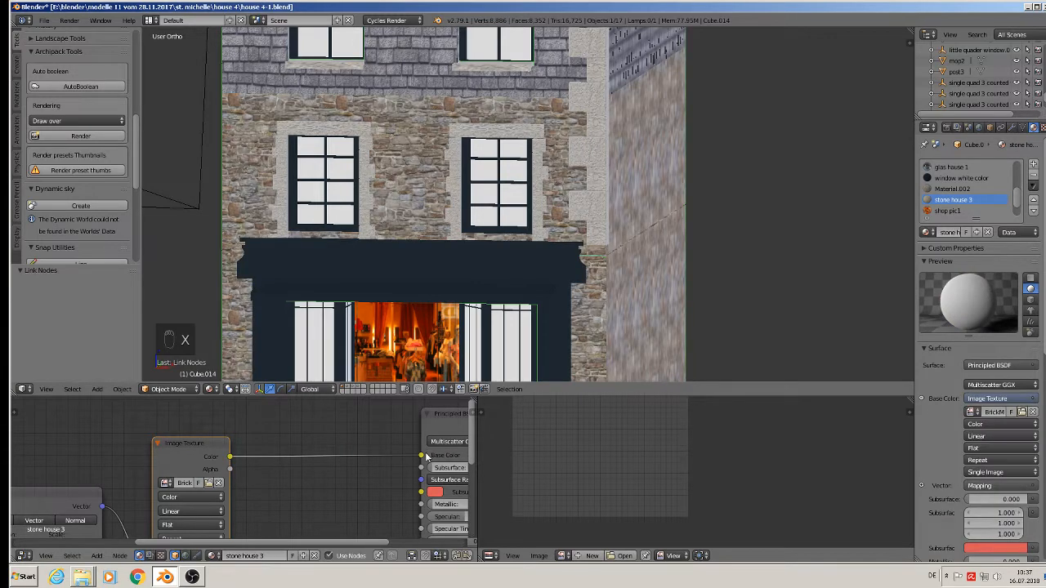
- Replace the wall material's image with Tileable wall stucco paint plaster texture (19) from the textur folder
{"action": "left_click", "coordinate": [209, 483]}
{"action": "left_click", "coordinate": [195, 35]}
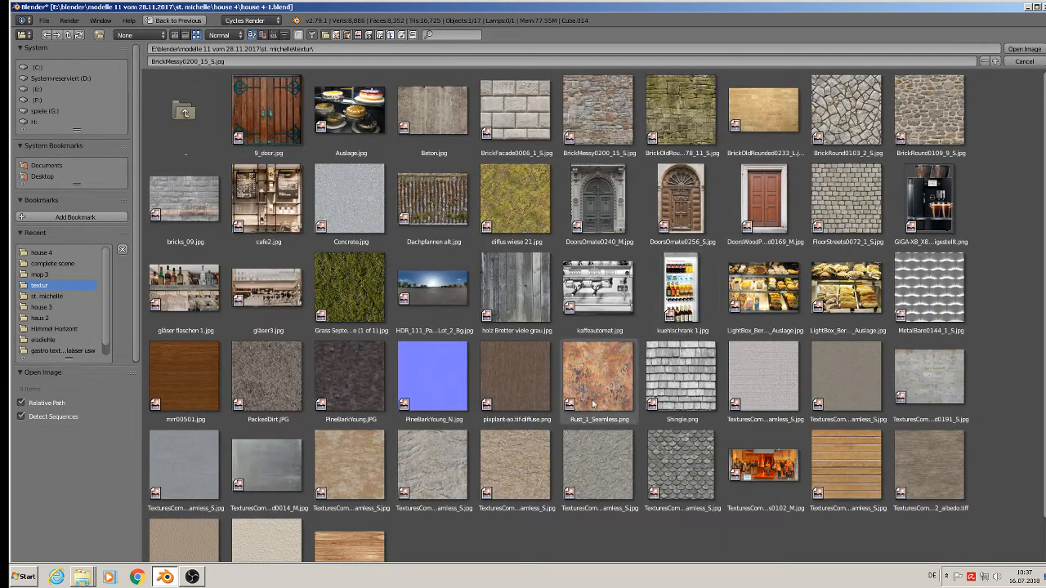
{"action": "double_click", "coordinate": [270, 532]}
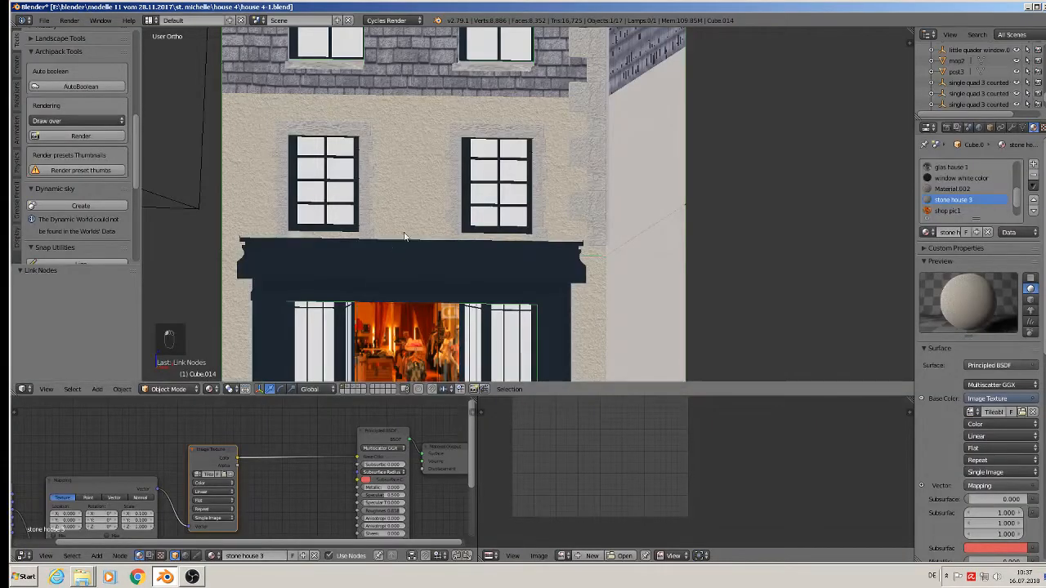
- In Edit Mode, select the slate-covered face loops above, beside and below the second-floor windows around the house
{"action": "scroll", "coordinate": [653, 232], "scroll_direction": "down", "scroll_amount": 3}
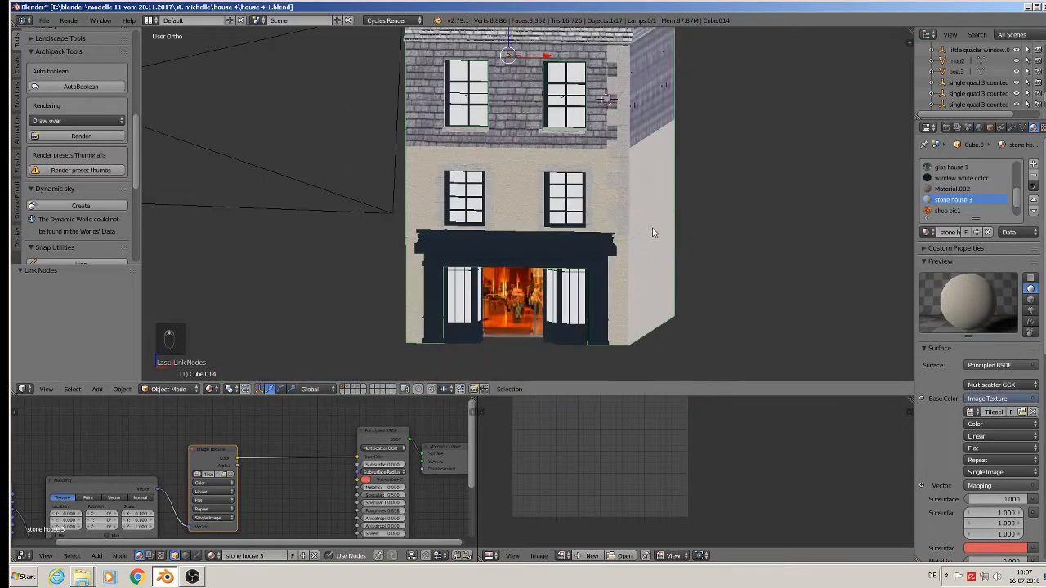
{"action": "middle_click_drag", "start_coordinate": [623, 210], "coordinate": [572, 271]}
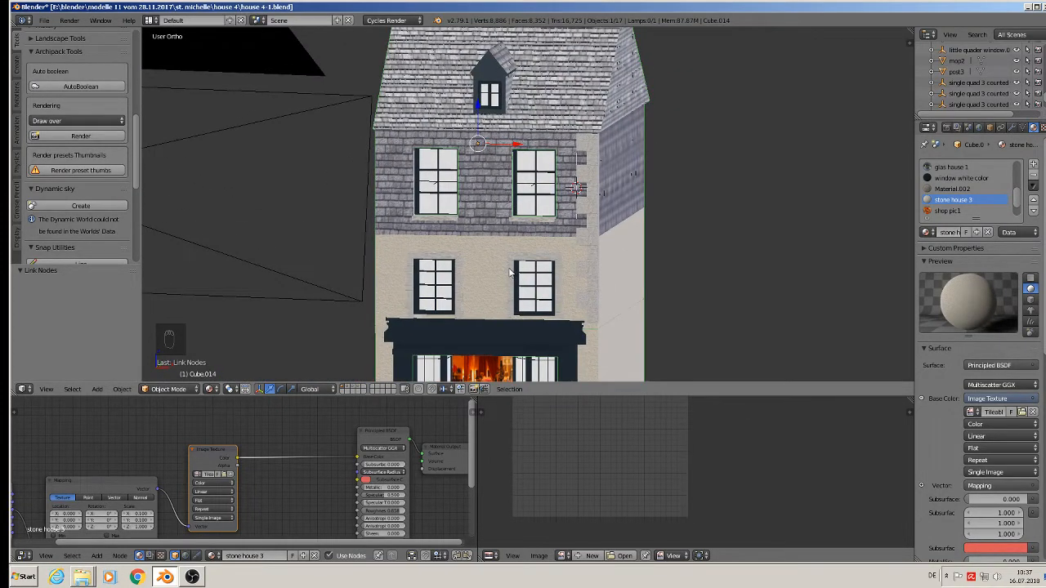
{"action": "key", "text": "Tab"}
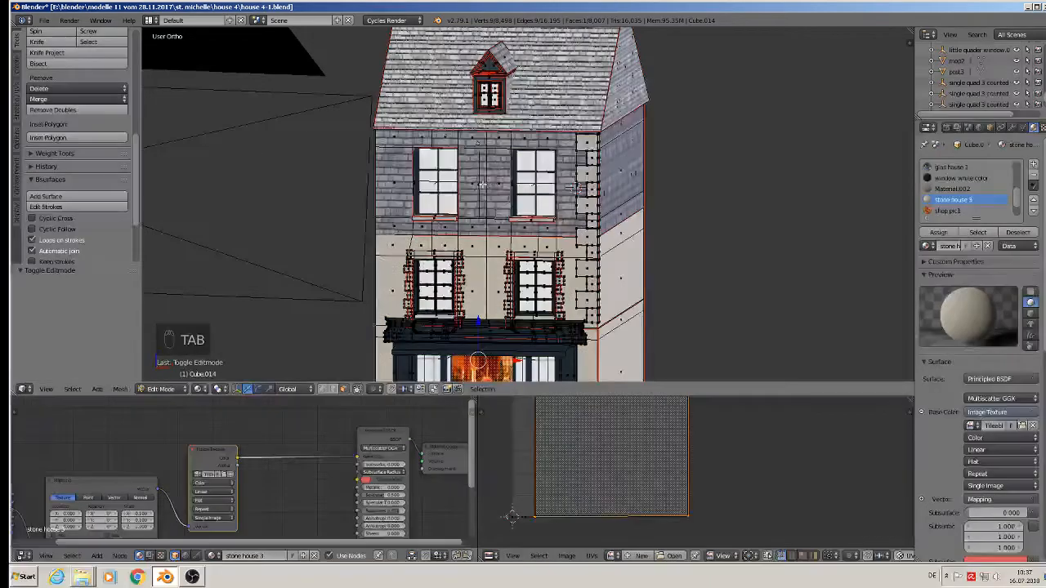
{"action": "scroll", "coordinate": [483, 185], "scroll_direction": "up", "scroll_amount": 2}
{"action": "right_click", "coordinate": [380, 119], "text": "alt"}
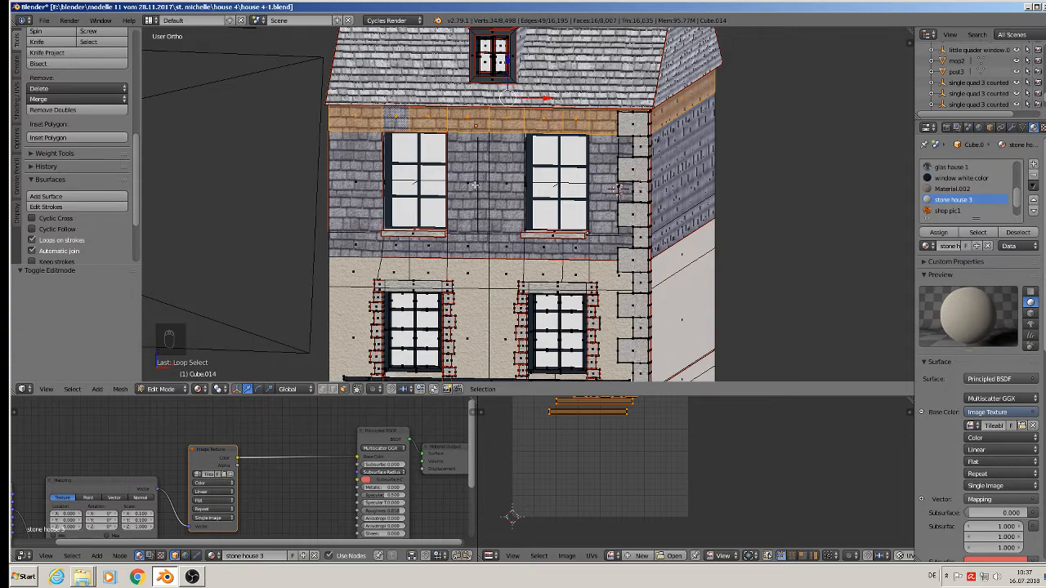
{"action": "middle_click_drag", "start_coordinate": [475, 185], "coordinate": [510, 188]}
{"action": "right_click", "coordinate": [410, 189], "text": "alt+shift"}
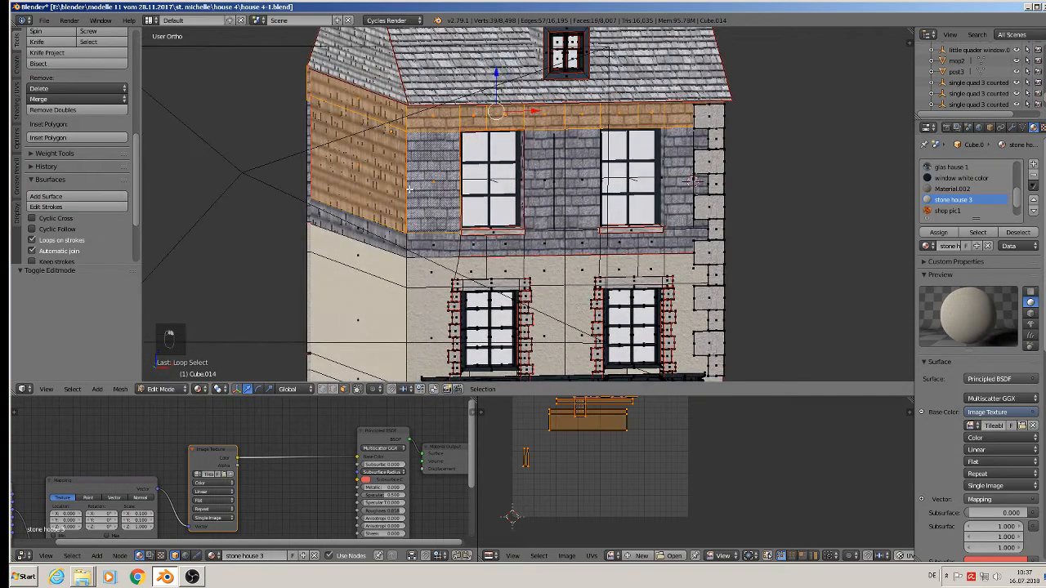
{"action": "right_click", "coordinate": [409, 242], "text": "alt+shift"}
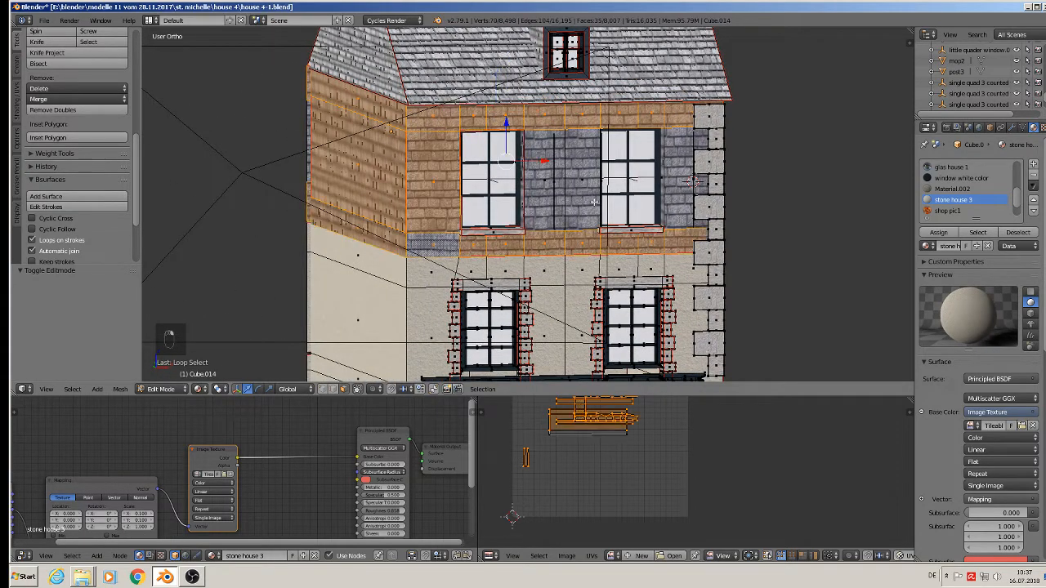
- Add the remaining slate faces between and beside the second-floor windows on all walls to the selection
{"action": "right_click", "coordinate": [551, 177], "text": "shift"}
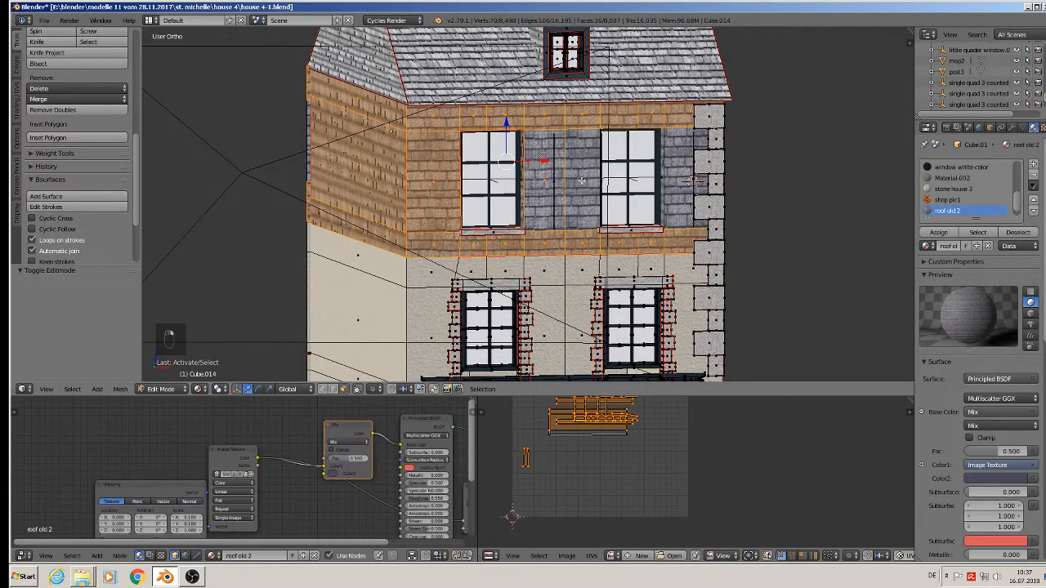
{"action": "right_click", "coordinate": [699, 184], "text": "shift"}
{"action": "right_click", "coordinate": [701, 180], "text": "shift"}
{"action": "middle_click_drag", "start_coordinate": [732, 217], "coordinate": [639, 231]}
{"action": "right_click", "coordinate": [626, 190], "text": "shift"}
{"action": "middle_click_drag", "start_coordinate": [711, 199], "coordinate": [631, 207]}
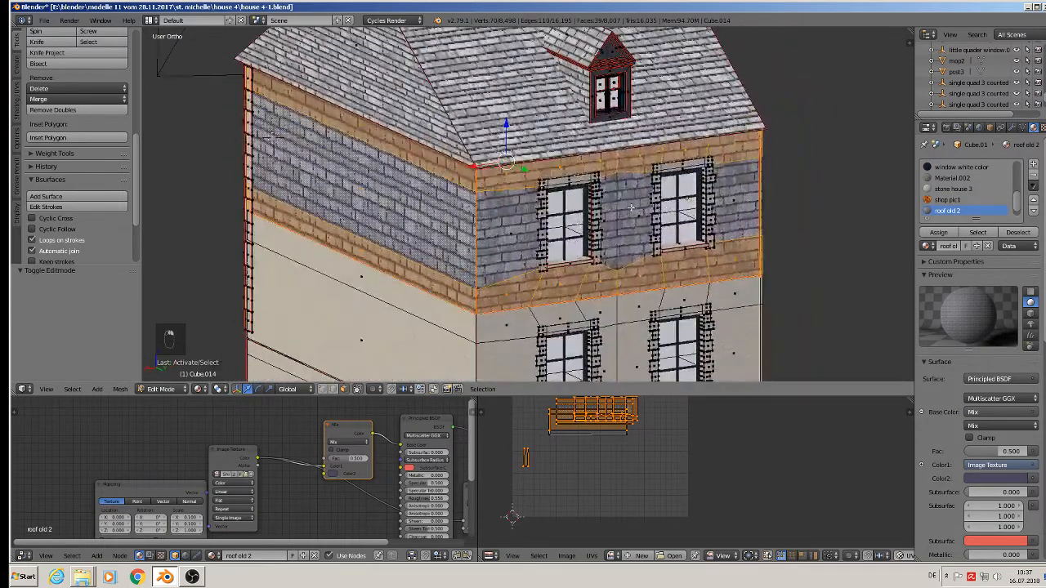
{"action": "right_click", "coordinate": [515, 233], "text": "shift"}
{"action": "right_click", "coordinate": [611, 219], "text": "shift"}
{"action": "right_click", "coordinate": [634, 218], "text": "shift"}
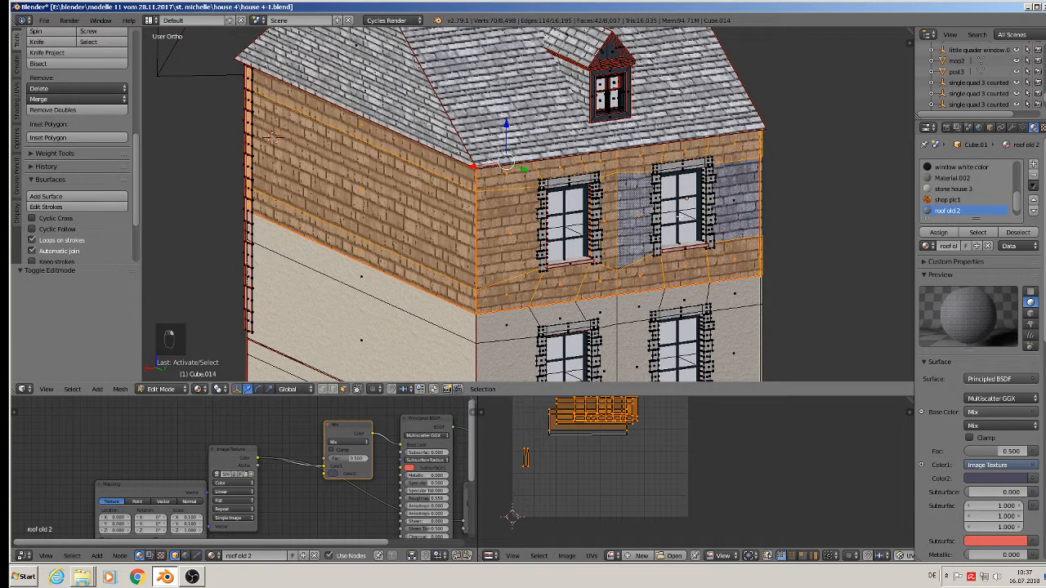
{"action": "right_click", "coordinate": [731, 205], "text": "shift"}
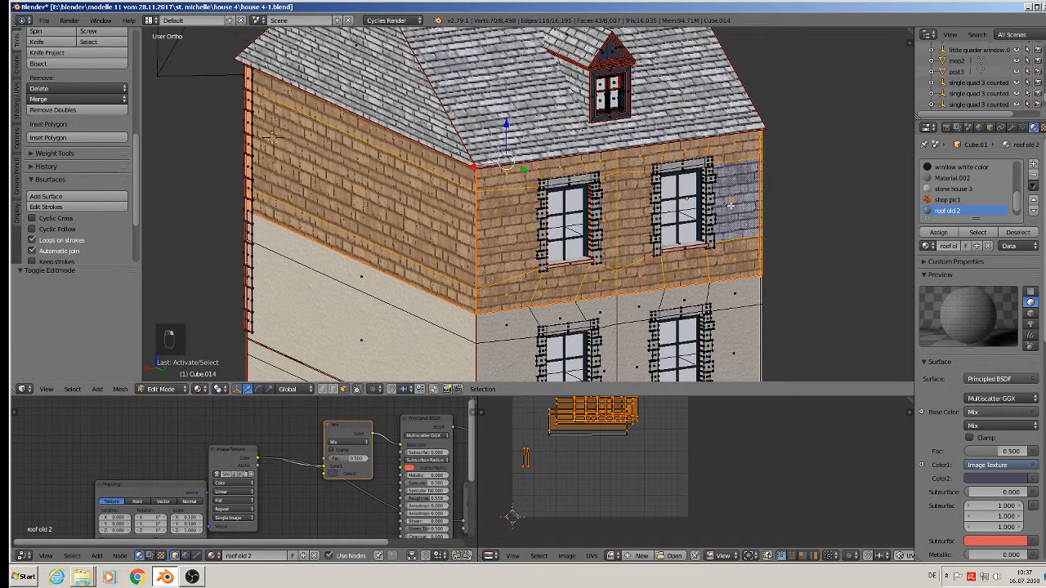
- Assign the stone house 3 material to the selected second-floor wall faces and return to Object Mode
{"action": "left_click", "coordinate": [954, 189]}
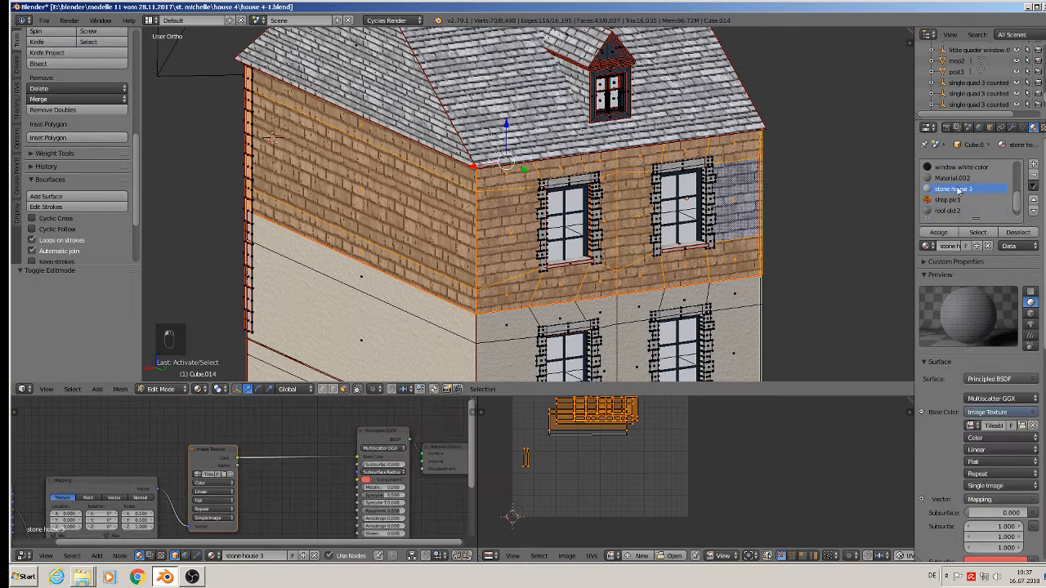
{"action": "left_click", "coordinate": [938, 232]}
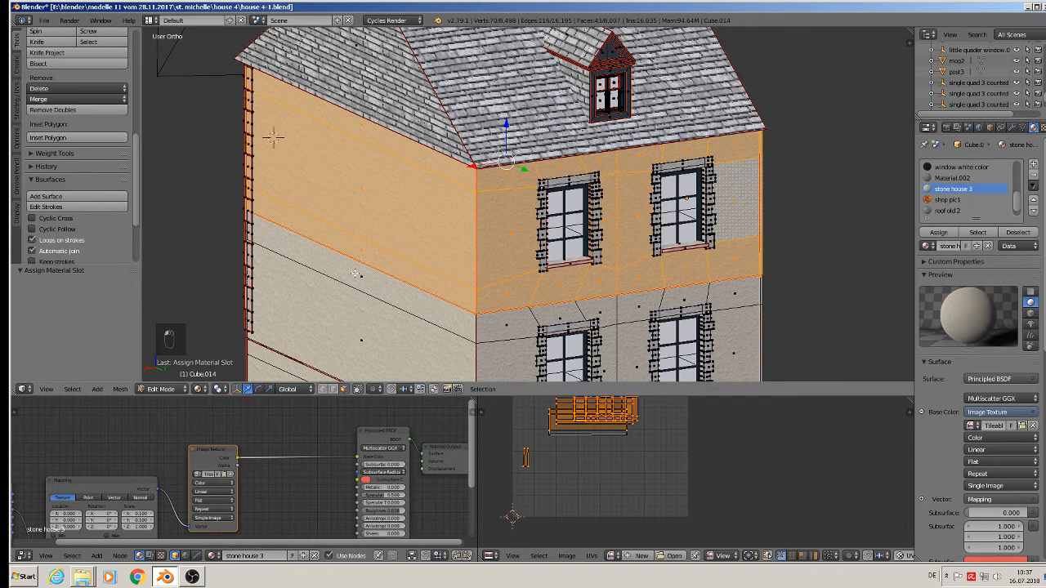
{"action": "middle_click_drag", "start_coordinate": [355, 273], "coordinate": [553, 266]}
{"action": "key", "text": "Tab"}
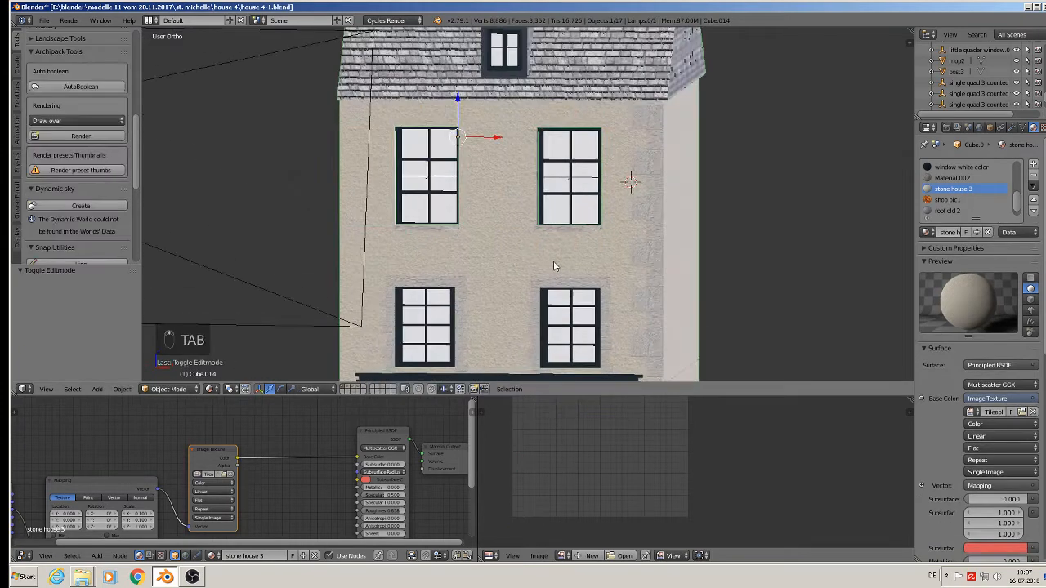
- Examine the street reference photo for the plaster walls, window surrounds and shutters of the house next to La Porte du Roy
{"action": "scroll", "coordinate": [555, 263], "scroll_direction": "down", "scroll_amount": 5}
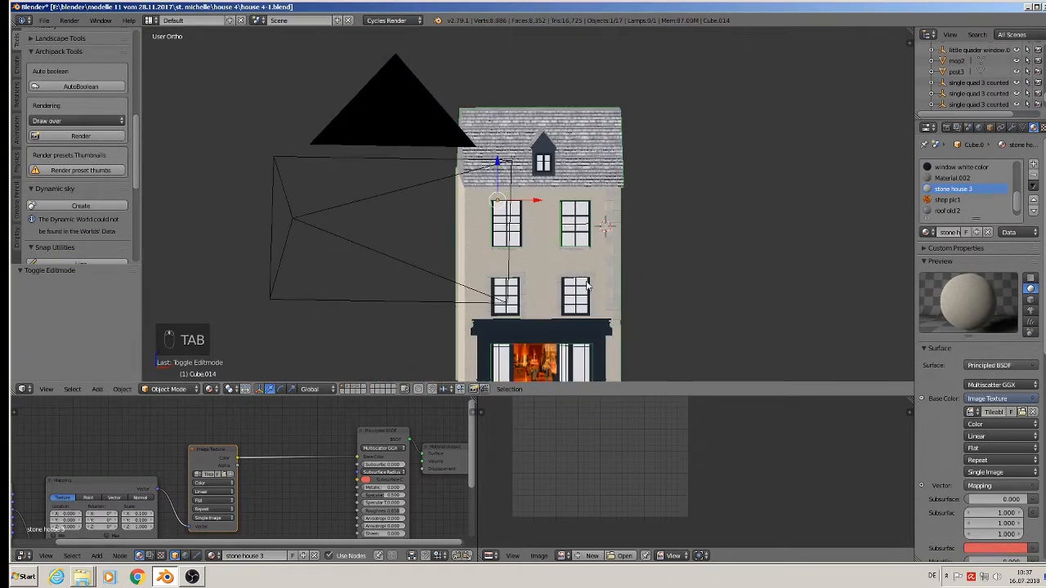
{"action": "middle_click_drag", "start_coordinate": [599, 290], "coordinate": [455, 262], "text": "shift"}
{"action": "scroll", "coordinate": [455, 262], "scroll_direction": "down", "scroll_amount": 3}
{"action": "middle_click_drag", "start_coordinate": [683, 274], "coordinate": [470, 183], "text": "shift"}
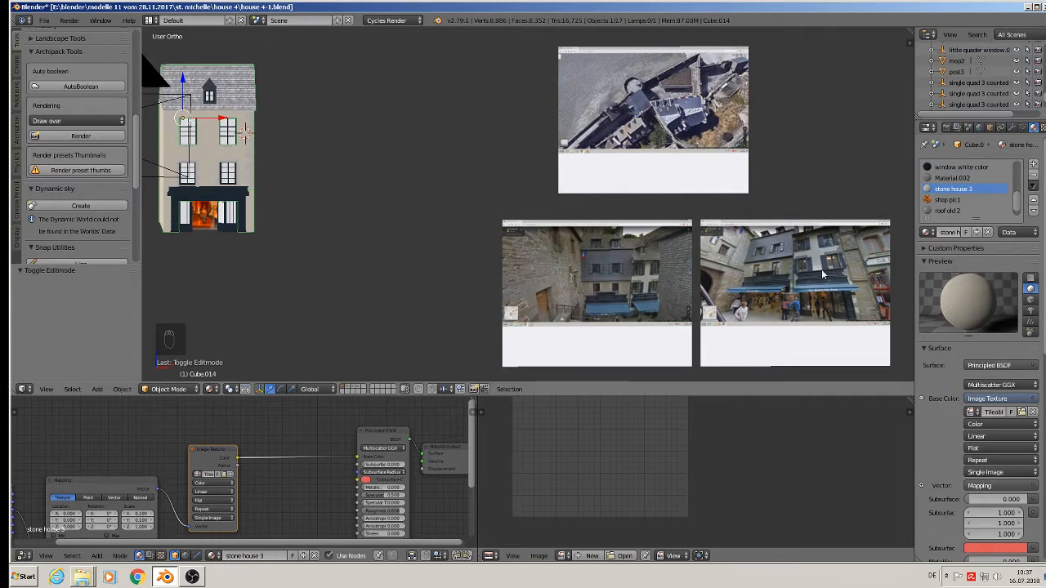
{"action": "scroll", "coordinate": [823, 276], "scroll_direction": "up", "scroll_amount": 6}
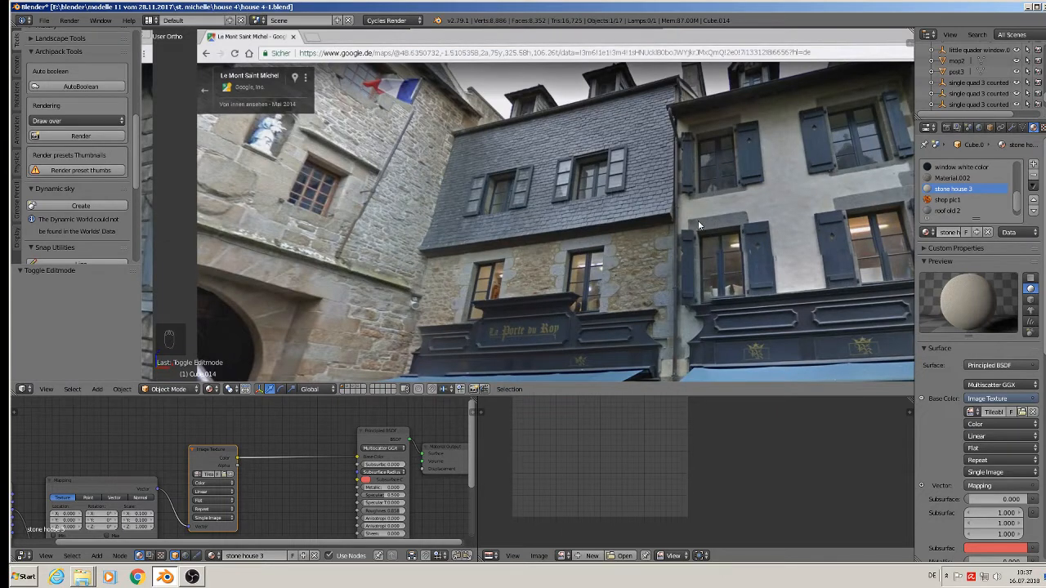
{"action": "scroll", "coordinate": [698, 224], "scroll_direction": "down", "scroll_amount": 4}
- Darken Color2 of the grez stone side material's Mix node to R 0.204, G 0.210, B 0.210 and return to Object Mode
{"action": "middle_click_drag", "start_coordinate": [359, 214], "coordinate": [844, 236], "text": "shift"}
{"action": "middle_click_drag", "start_coordinate": [423, 219], "coordinate": [798, 254], "text": "shift"}
{"action": "middle_click_drag", "start_coordinate": [445, 197], "coordinate": [205, 341], "text": "shift"}
{"action": "scroll", "coordinate": [176, 335], "scroll_direction": "up", "scroll_amount": 4}
{"action": "middle_click_drag", "start_coordinate": [711, 156], "coordinate": [838, 223], "text": "shift"}
{"action": "right_click", "coordinate": [422, 95]}
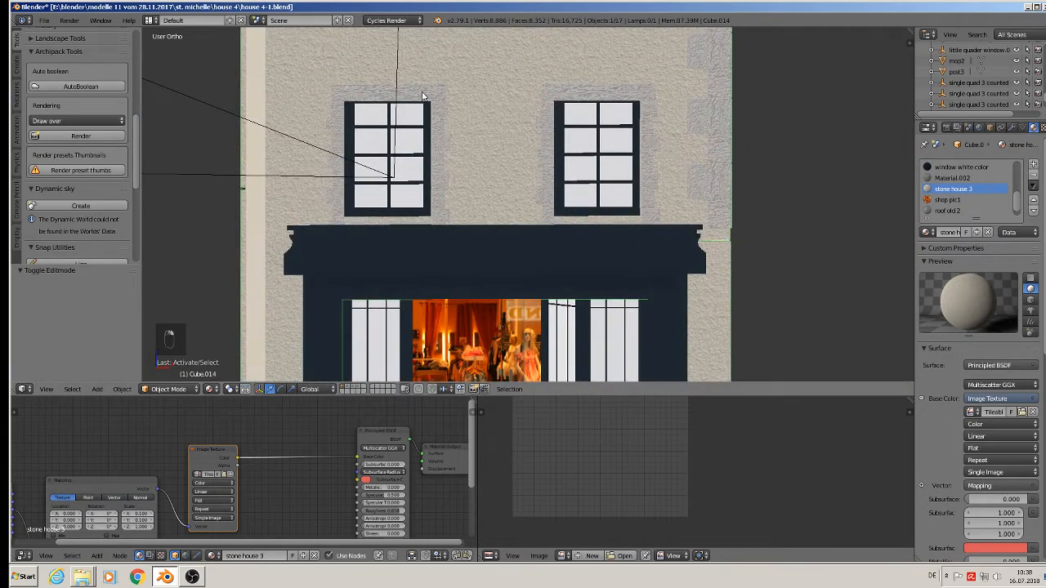
{"action": "key", "text": "Tab"}
{"action": "right_click", "coordinate": [377, 91]}
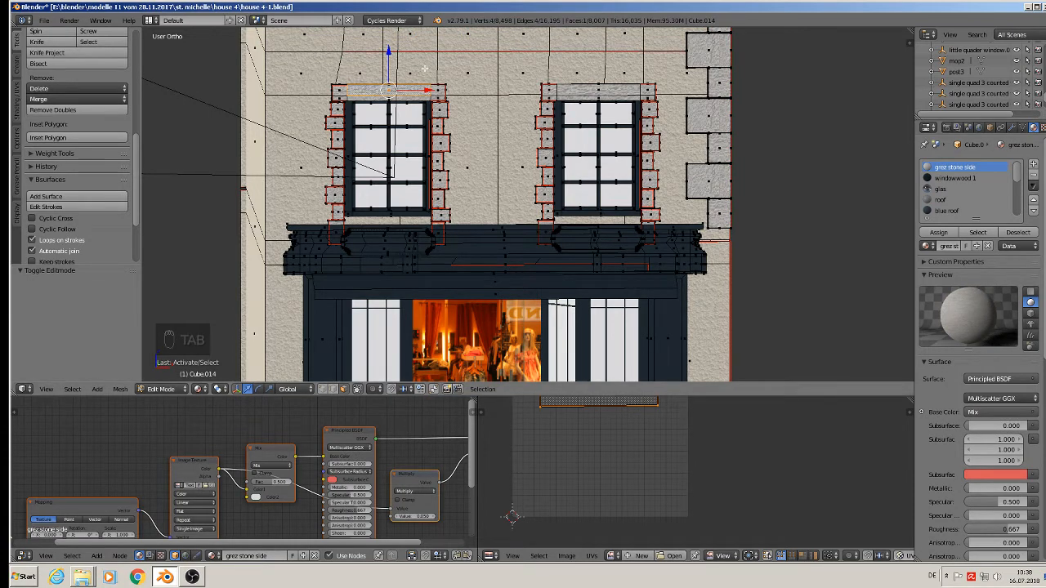
{"action": "scroll", "coordinate": [282, 508], "scroll_direction": "up", "scroll_amount": 3}
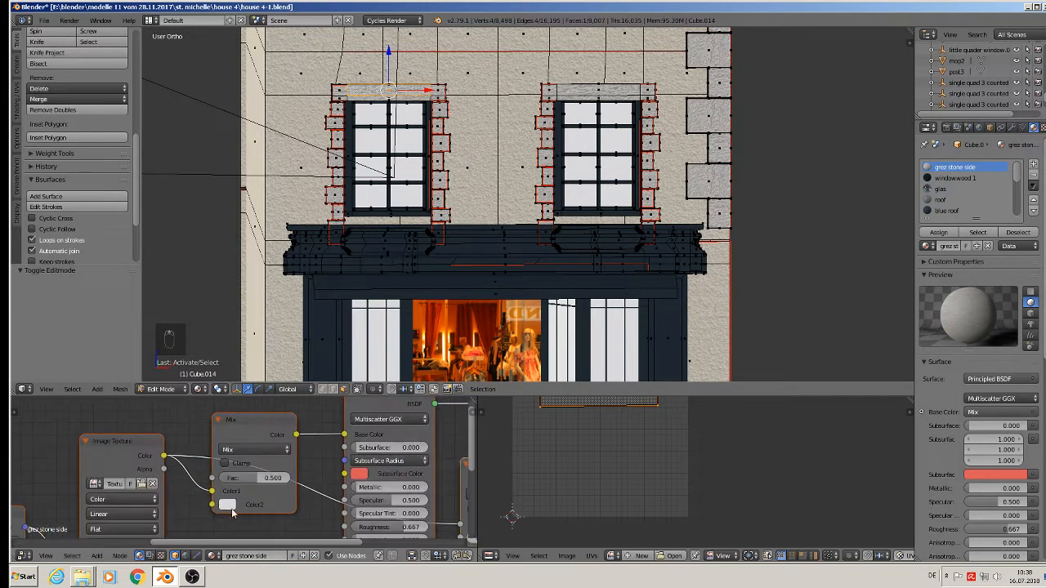
{"action": "left_click", "coordinate": [227, 505]}
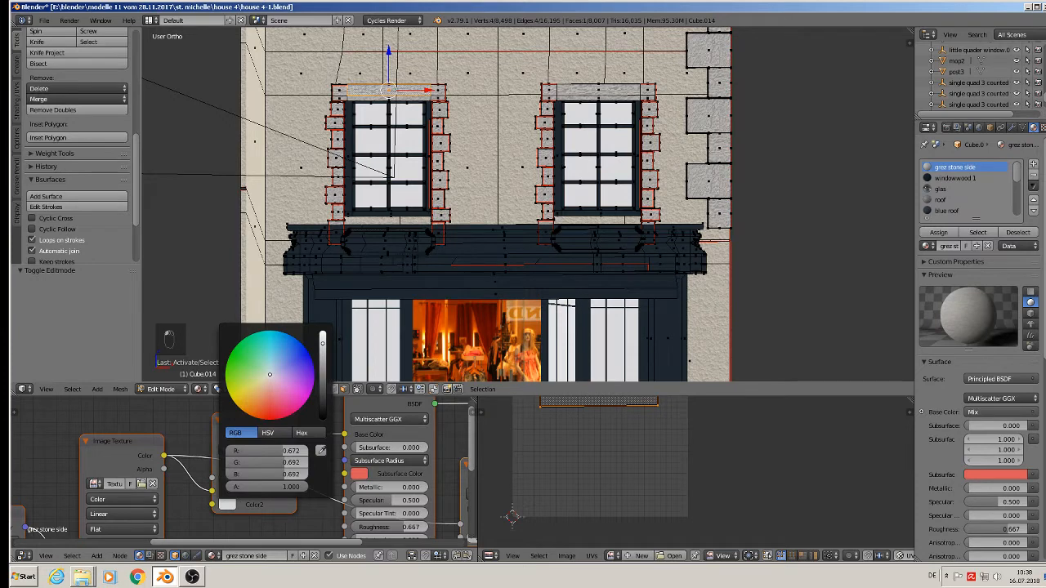
{"action": "left_click", "coordinate": [323, 370]}
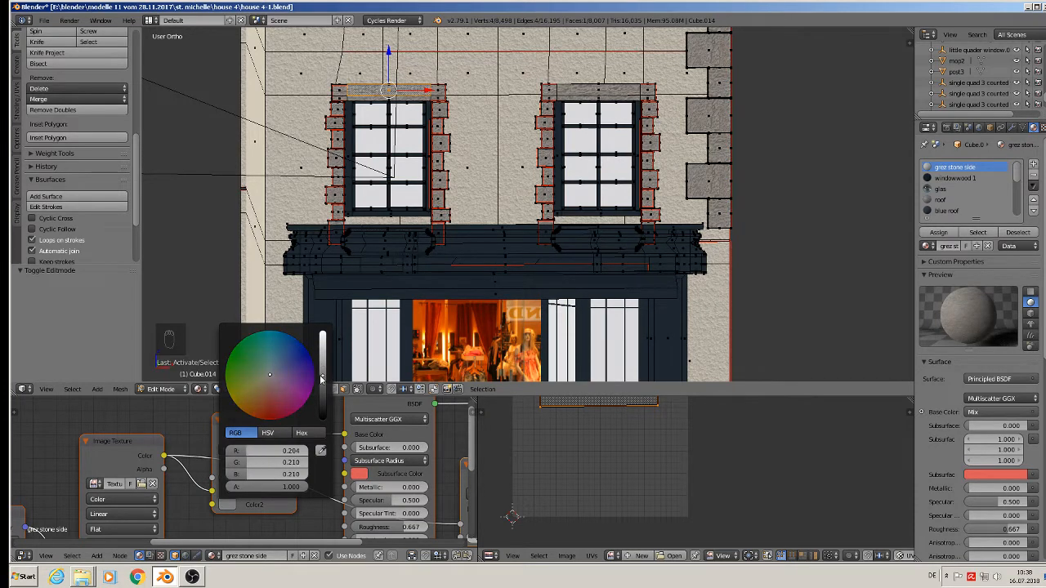
{"action": "key", "text": "Tab"}
{"action": "key", "text": "Tab"}
{"action": "scroll", "coordinate": [466, 123], "scroll_direction": "down", "scroll_amount": 3}
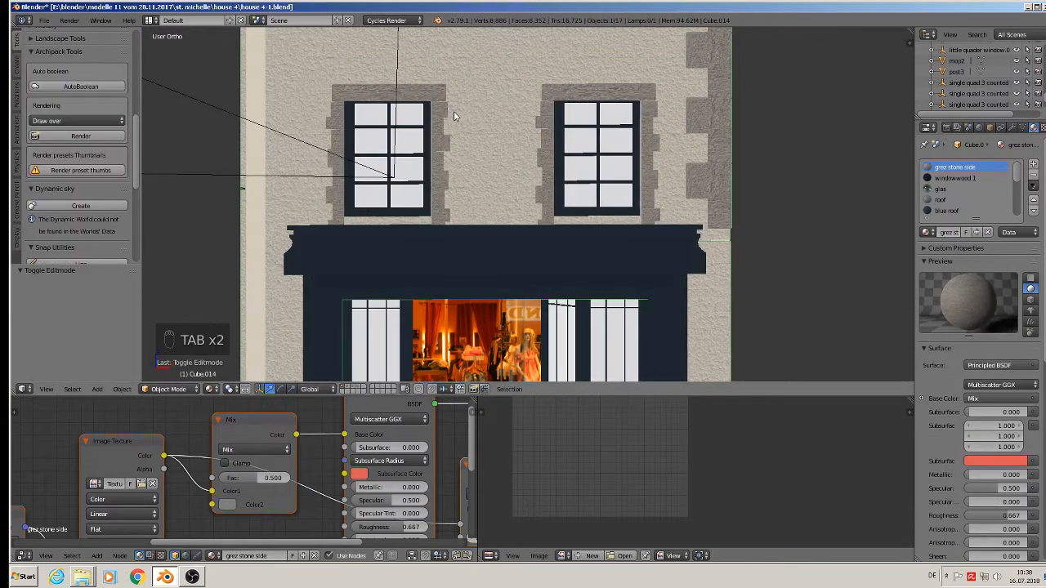
{"action": "scroll", "coordinate": [470, 164], "scroll_direction": "up", "scroll_amount": 5}
{"action": "scroll", "coordinate": [471, 216], "scroll_direction": "up", "scroll_amount": 4, "text": "shift"}
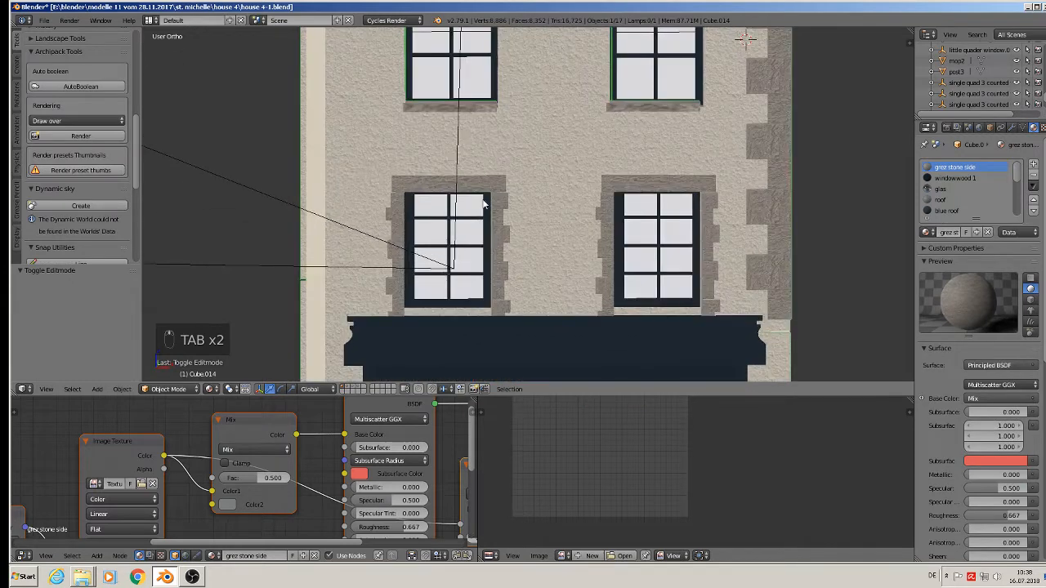
- In Edit Mode, select the lintel of the left first-floor window and the faces of its three upper right-hand jamb stones
{"action": "key", "text": "Tab"}
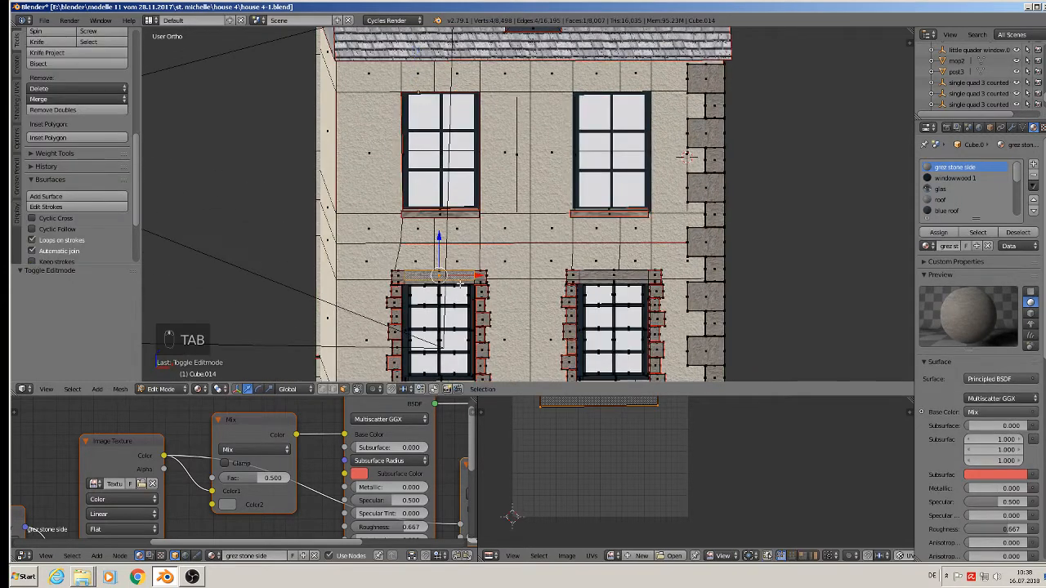
{"action": "scroll", "coordinate": [488, 250], "scroll_direction": "up", "scroll_amount": 1}
{"action": "scroll", "coordinate": [425, 204], "scroll_direction": "down", "scroll_amount": 4, "text": "shift"}
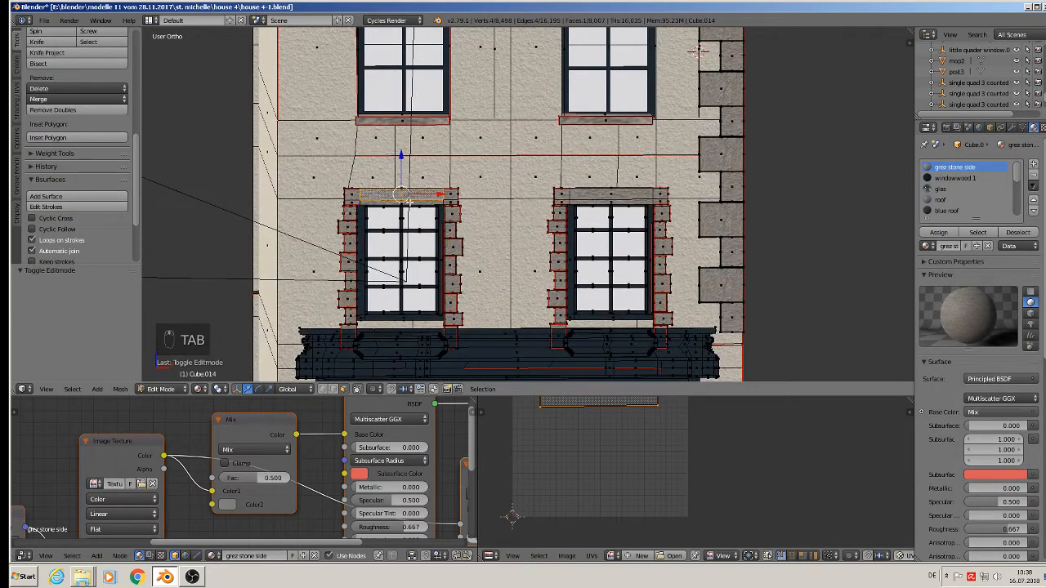
{"action": "key", "text": "l"}
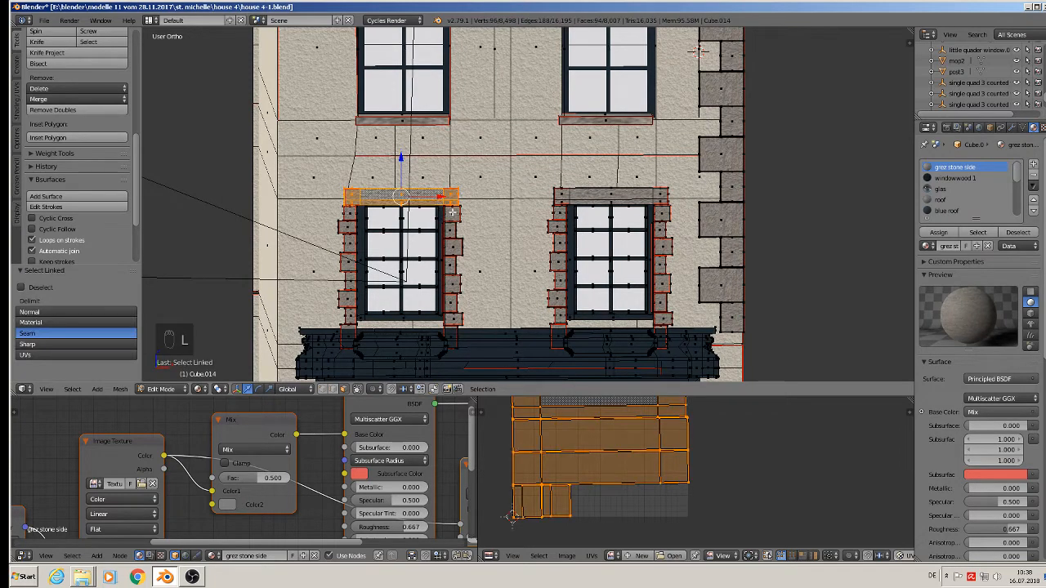
{"action": "key", "text": "l"}
{"action": "key", "text": "l"}
{"action": "key", "text": "l"}
{"action": "middle_click_drag", "start_coordinate": [450, 257], "coordinate": [413, 263]}
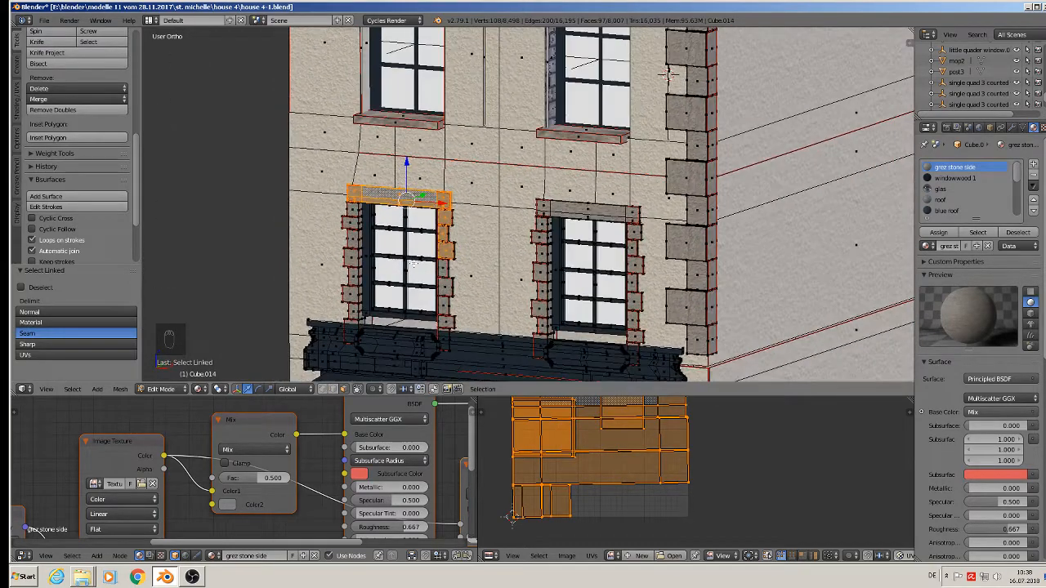
- Switch to vertex selection and add the linked side faces of the three upper right-hand jamb stones to the selection
{"action": "scroll", "coordinate": [454, 215], "scroll_direction": "up", "scroll_amount": 8}
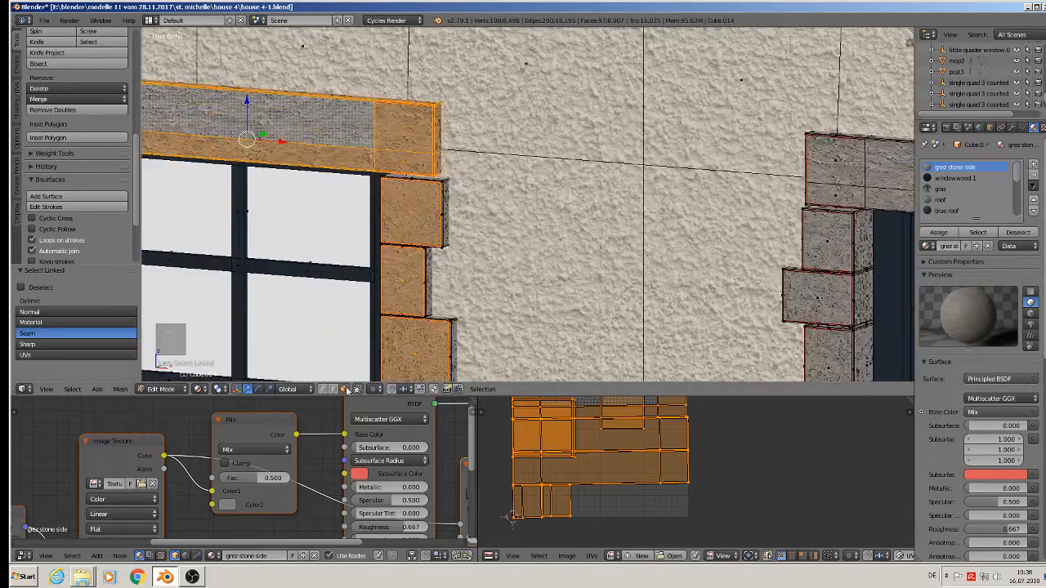
{"action": "left_click", "coordinate": [322, 392]}
{"action": "key", "text": "l"}
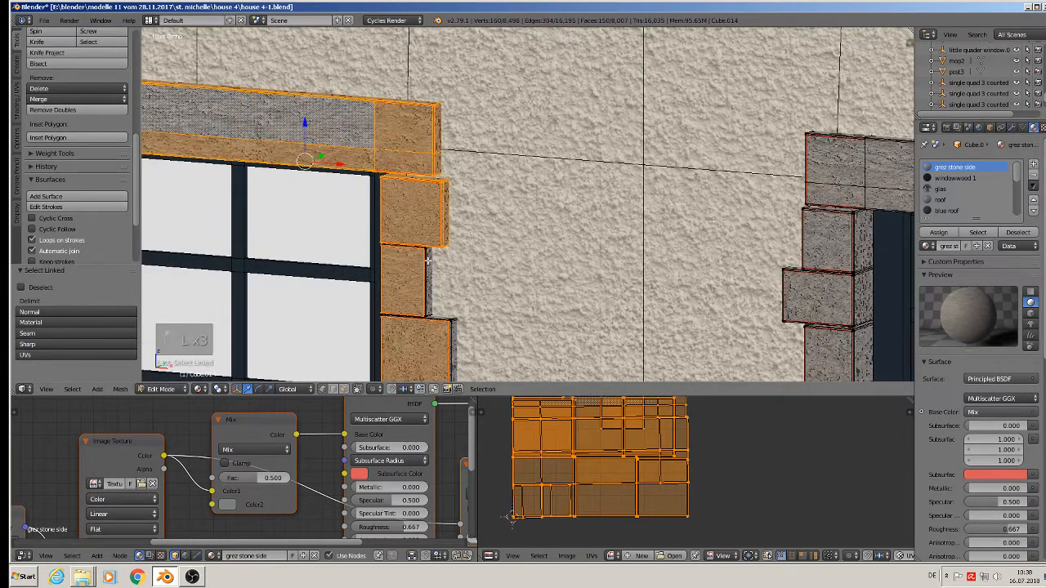
{"action": "key", "text": "l"}
{"action": "key", "text": "l"}
{"action": "key", "text": "l"}
{"action": "key", "text": "l"}
{"action": "scroll", "coordinate": [449, 324], "scroll_direction": "down", "scroll_amount": 3}
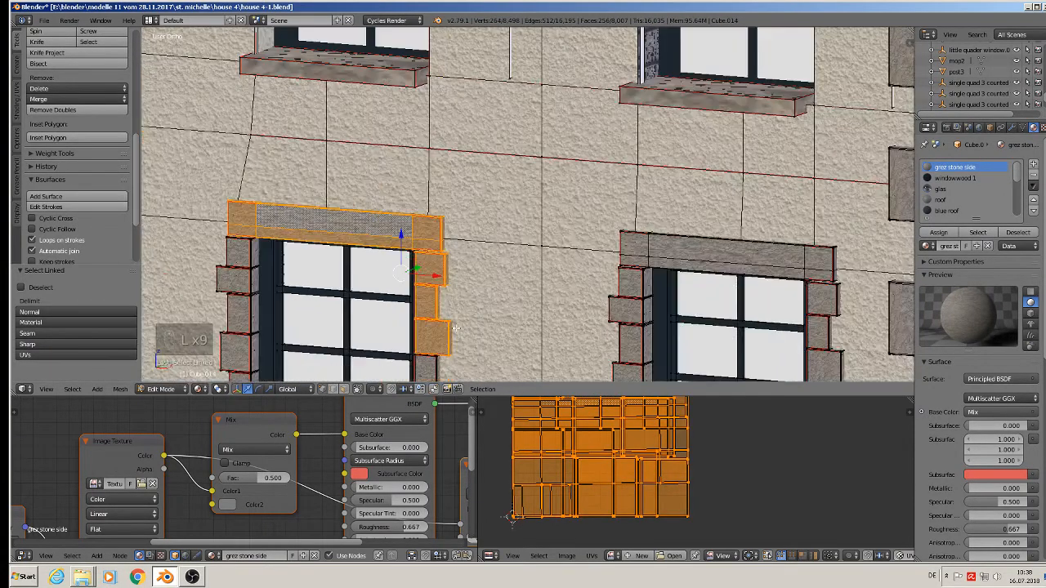
- Add the remaining right-hand jamb stones above the shop cornice at the left first-floor window to the selection
{"action": "middle_click_drag", "start_coordinate": [452, 327], "coordinate": [439, 168], "text": "shift"}
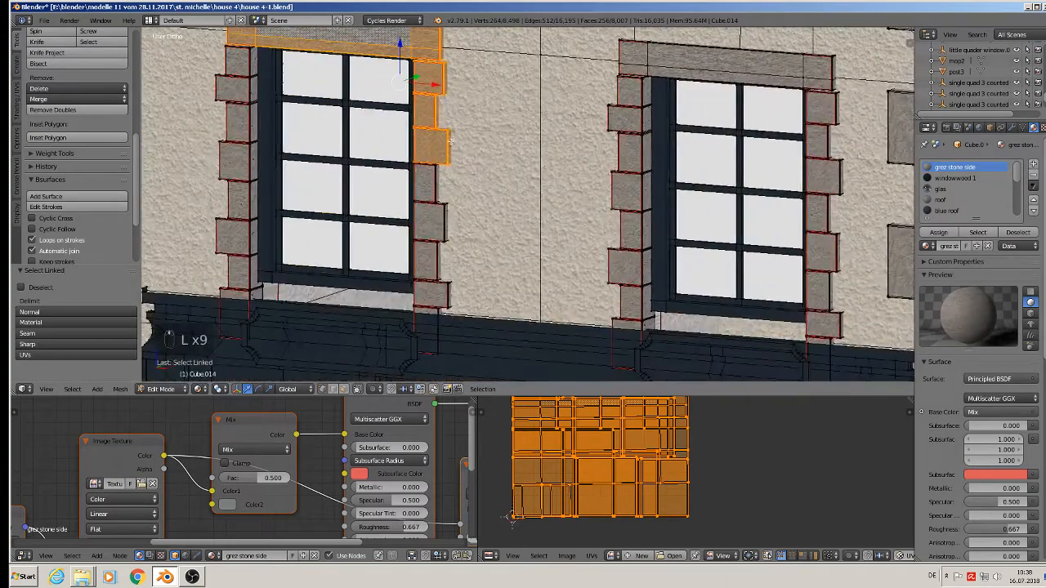
{"action": "key", "text": "l"}
{"action": "key", "text": "l"}
{"action": "key", "text": "l"}
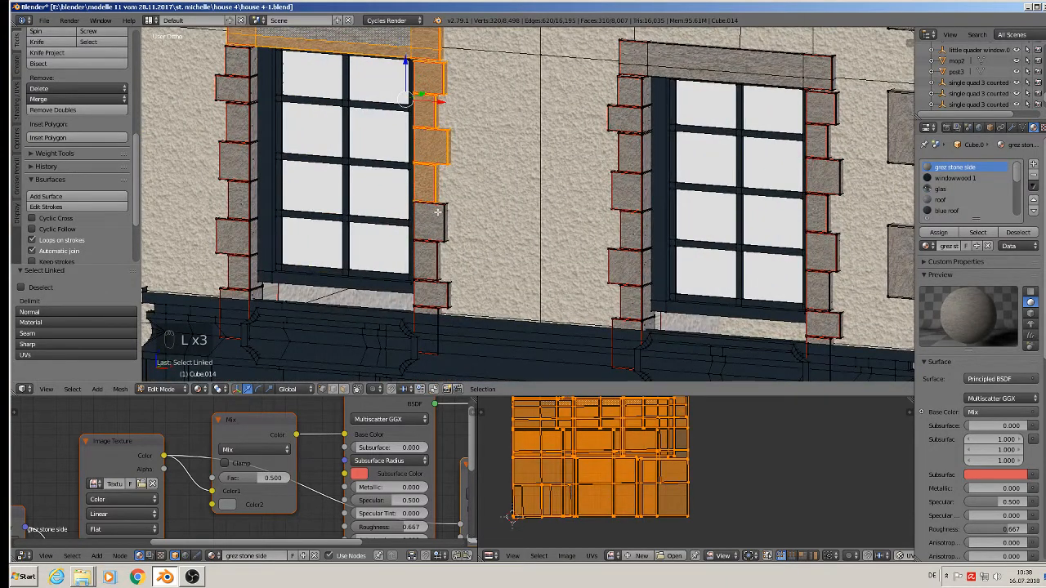
{"action": "key", "text": "l"}
{"action": "key", "text": "l"}
{"action": "key", "text": "l"}
{"action": "key", "text": "l"}
{"action": "key", "text": "l"}
{"action": "key", "text": "l"}
{"action": "key", "text": "l"}
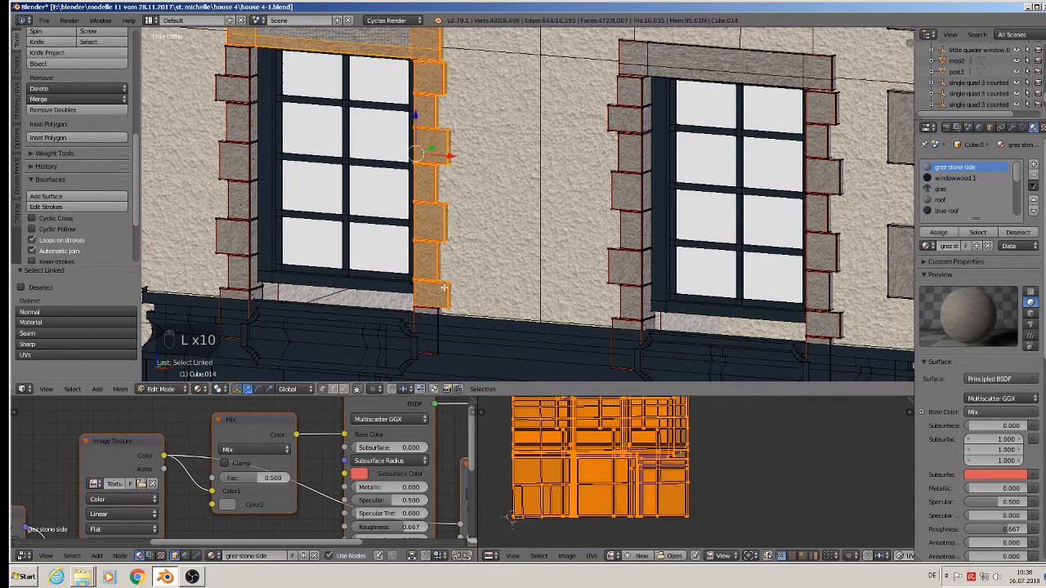
- Add all left-hand jamb stones of the left first-floor window above its lowest stone to the surround selection
{"action": "key", "text": "l"}
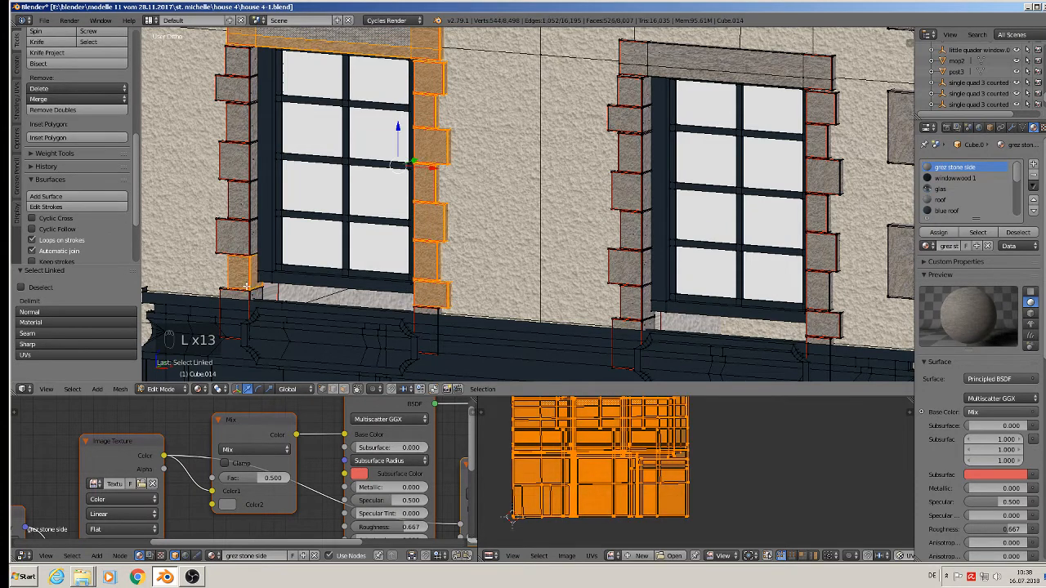
{"action": "key", "text": "l"}
{"action": "key", "text": "l"}
{"action": "key", "text": "l"}
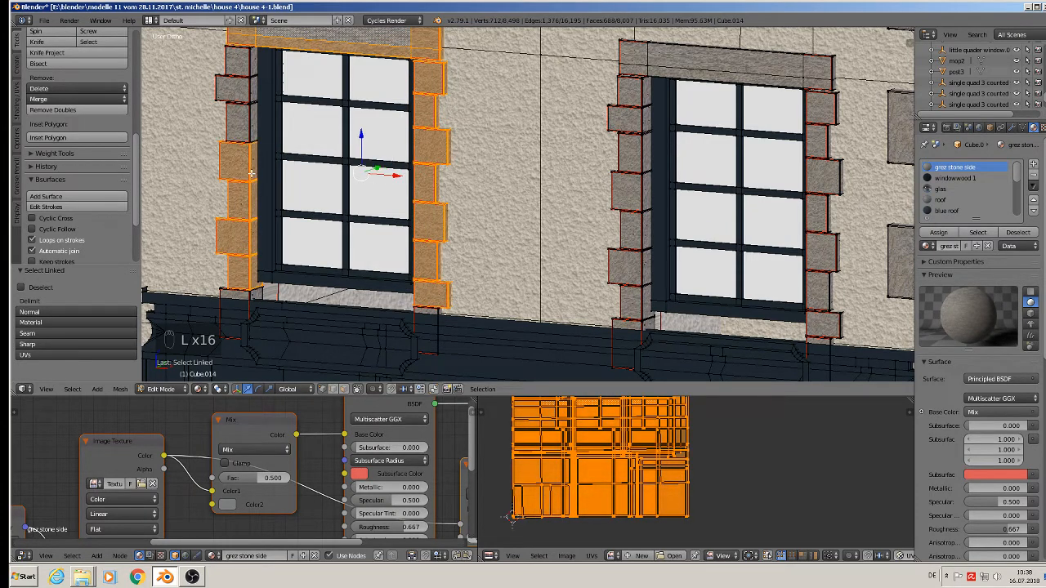
{"action": "key", "text": "l"}
{"action": "key", "text": "l"}
{"action": "key", "text": "l"}
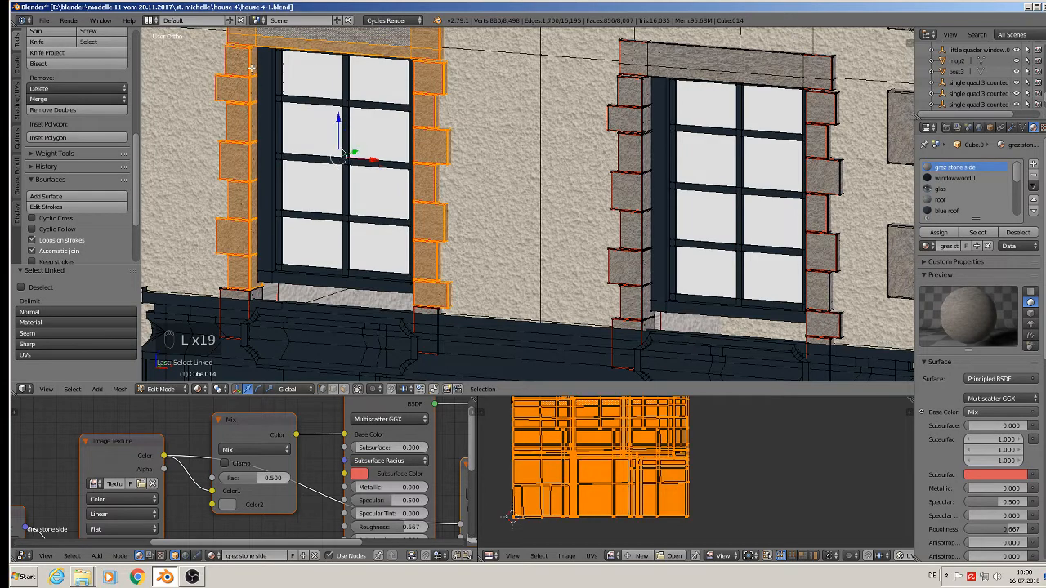
{"action": "scroll", "coordinate": [300, 103], "scroll_direction": "down", "scroll_amount": 2}
{"action": "right_click", "coordinate": [303, 105]}
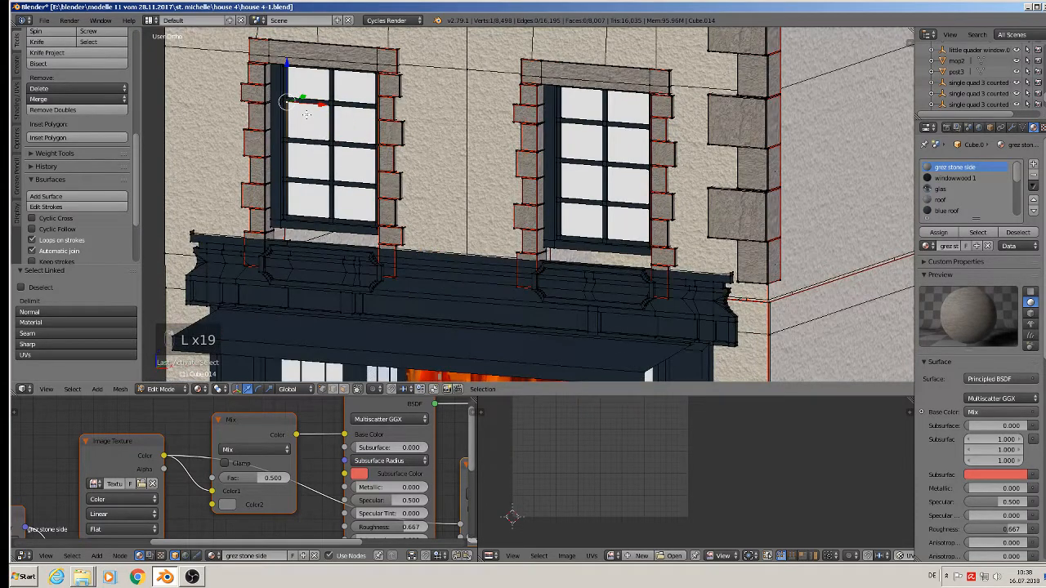
{"action": "key", "text": "ctrl+z"}
{"action": "scroll", "coordinate": [502, 238], "scroll_direction": "down", "scroll_amount": 3}
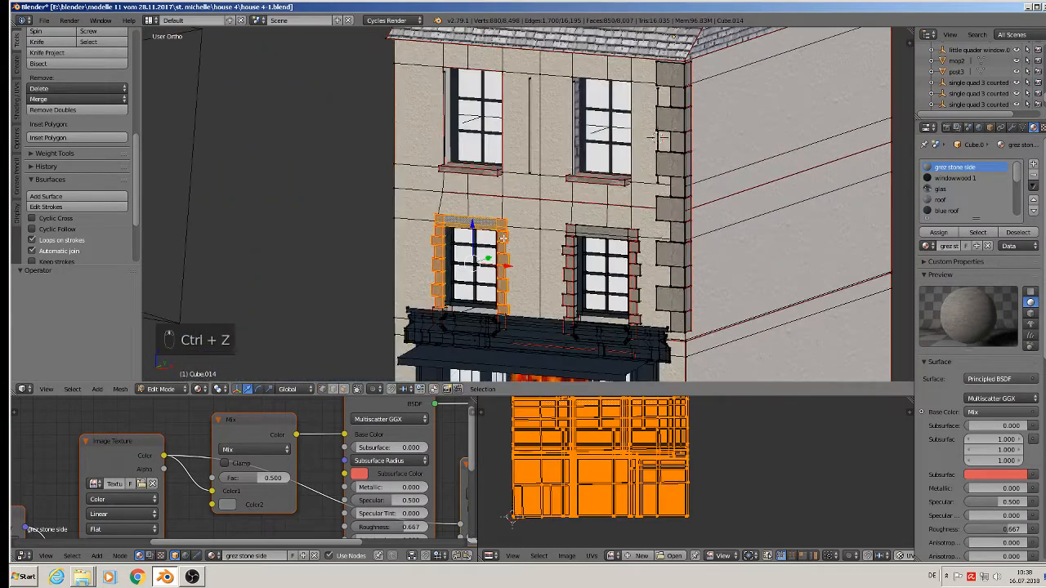
- Duplicate the selected surround 0.305 up along Z to the left second-floor window, then copy it 0.274 along X to the right one
{"action": "key", "text": "shift+d"}
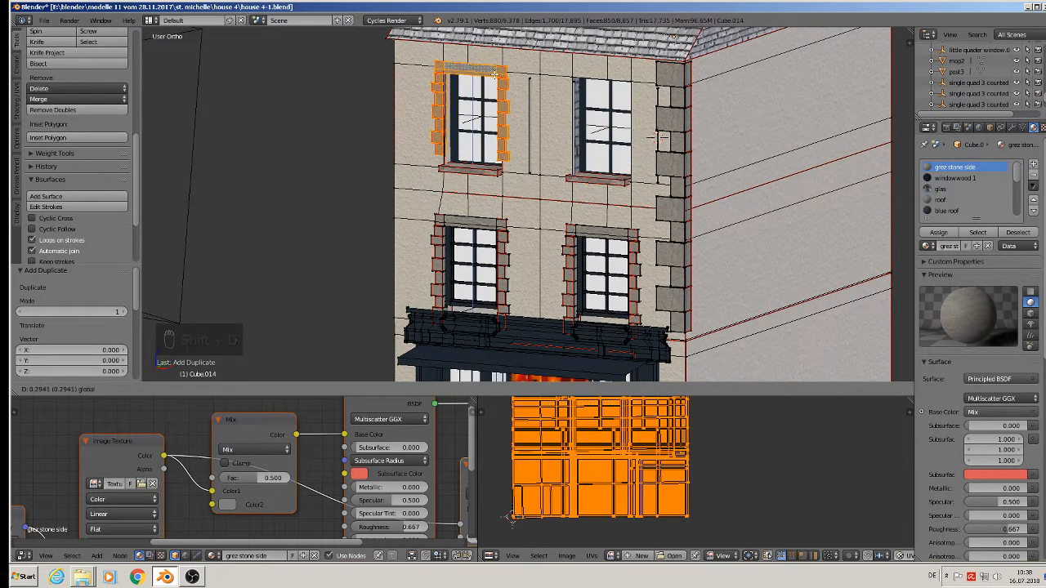
{"action": "left_click", "coordinate": [496, 64]}
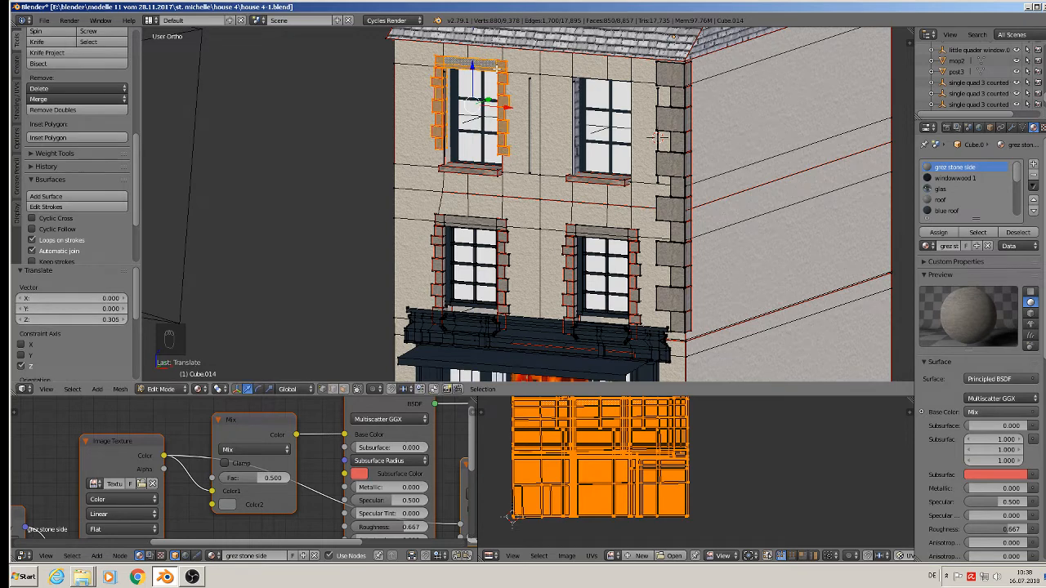
{"action": "key", "text": "shift+d"}
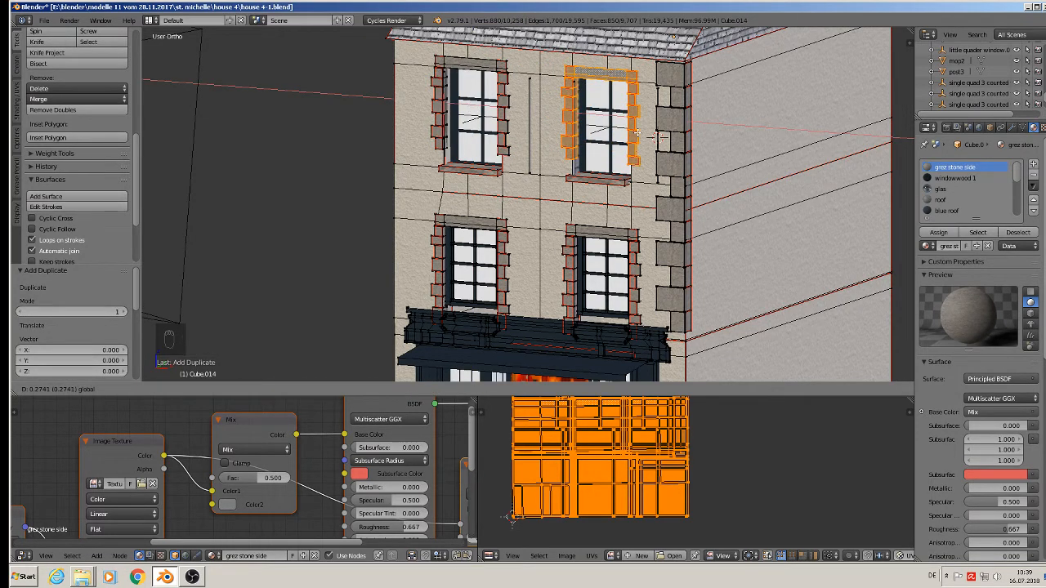
{"action": "left_click", "coordinate": [636, 139]}
- Duplicate the left first-floor window's lowest jamb stones about 0.303 up to the window above, then about 0.274 along X to its neighbour
{"action": "scroll", "coordinate": [518, 333], "scroll_direction": "up", "scroll_amount": 5}
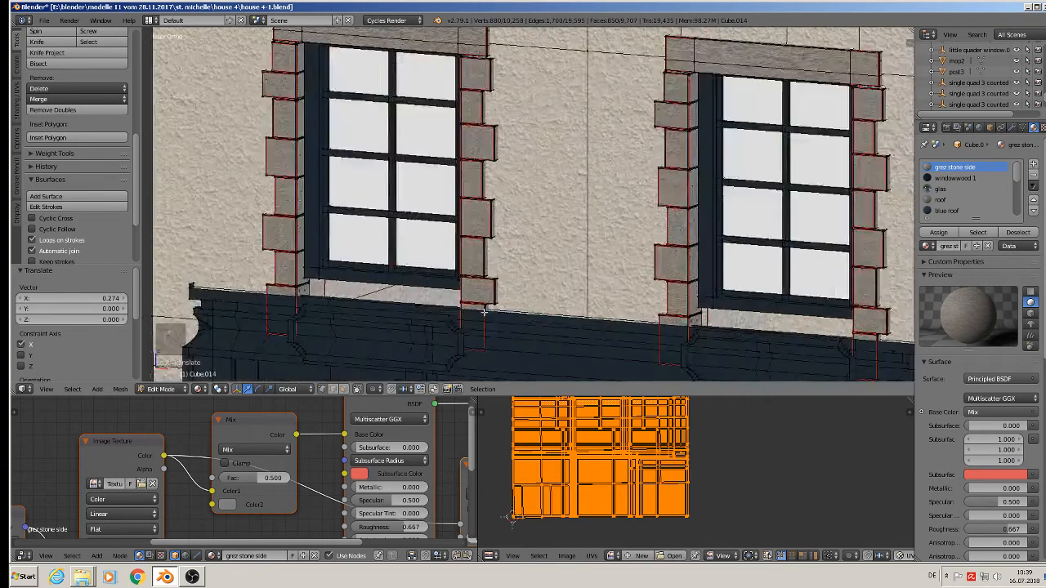
{"action": "key", "text": "a"}
{"action": "key", "text": "l"}
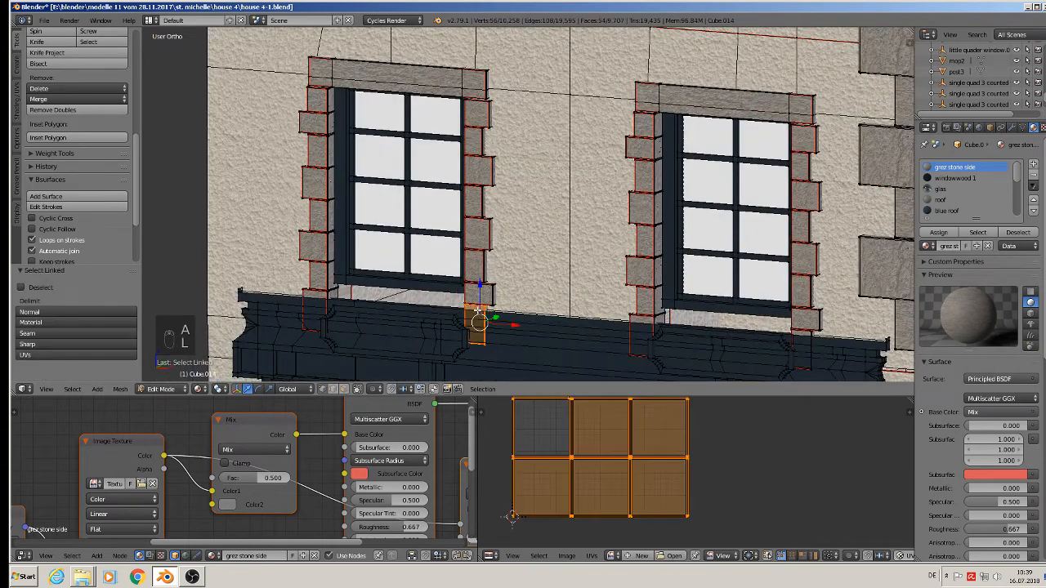
{"action": "key", "text": "l"}
{"action": "scroll", "coordinate": [343, 290], "scroll_direction": "down", "scroll_amount": 4}
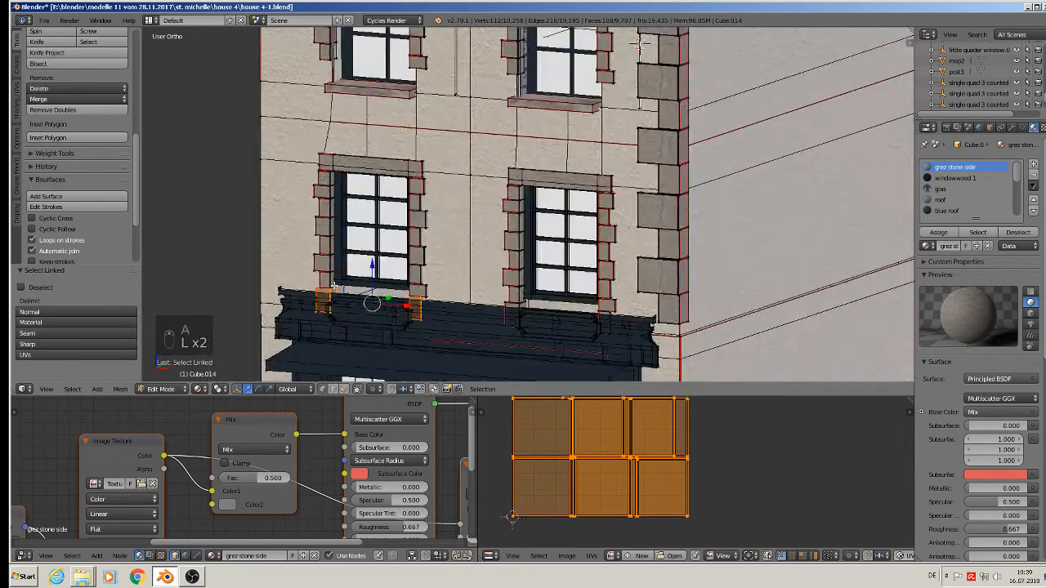
{"action": "key", "text": "shift+d"}
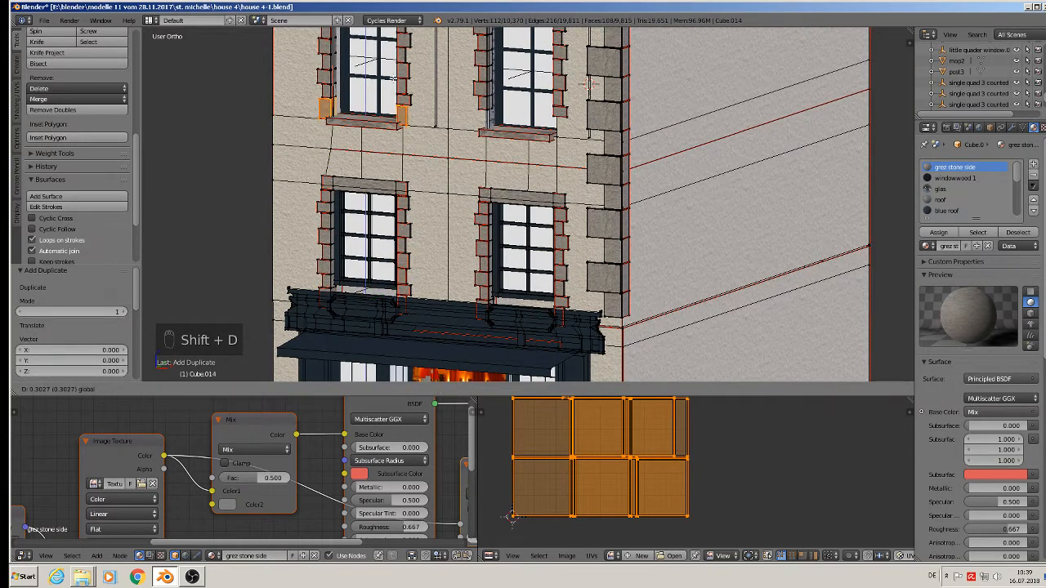
{"action": "left_click", "coordinate": [395, 79]}
{"action": "key", "text": "shift+d"}
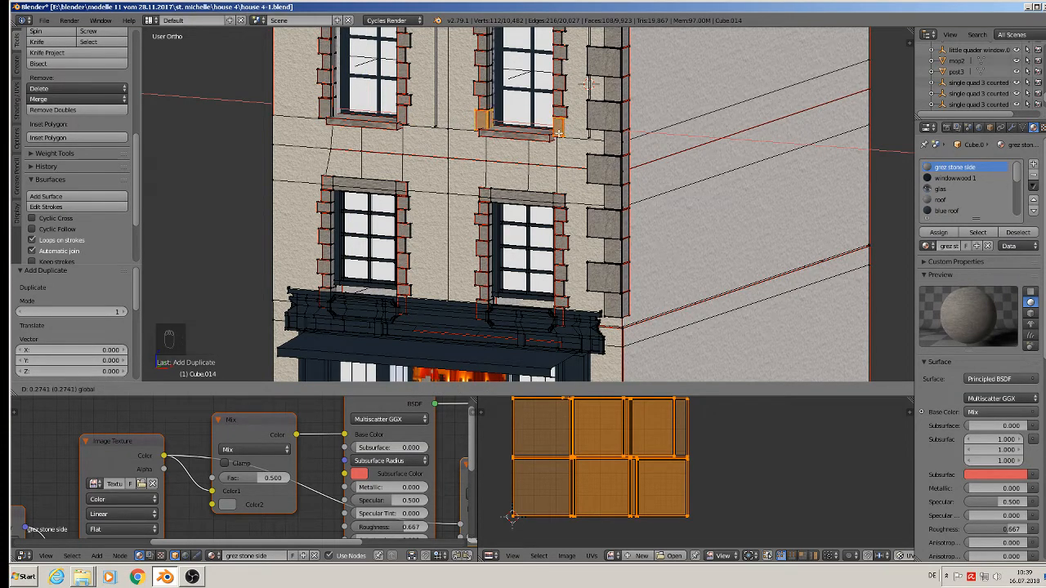
{"action": "left_click", "coordinate": [558, 130]}
{"action": "key", "text": "a"}
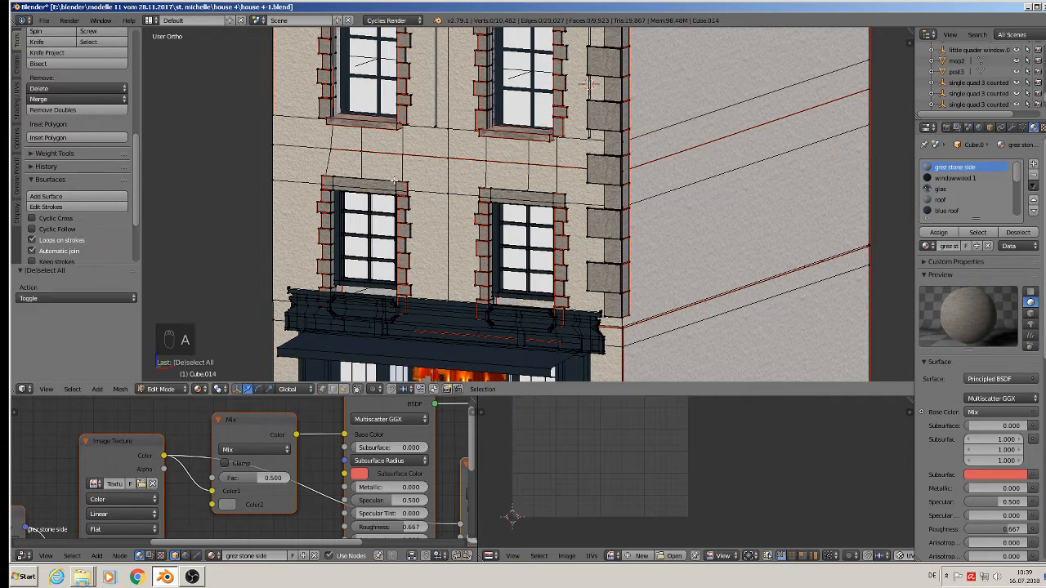
- Duplicate the sills of both second-floor windows and move the copies down along Z beneath the first-floor windows
{"action": "key", "text": "l"}
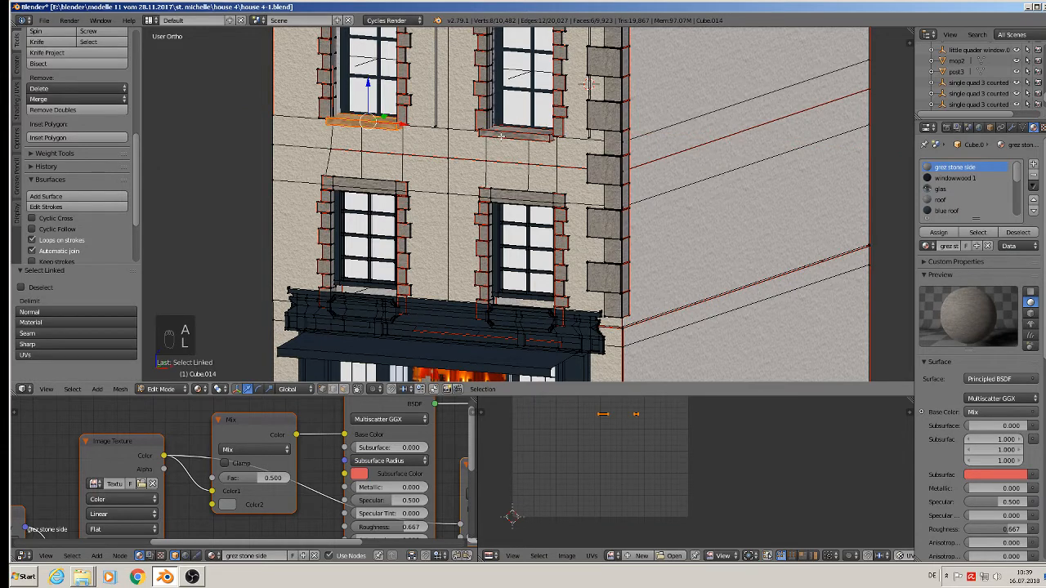
{"action": "key", "text": "l"}
{"action": "key", "text": "l"}
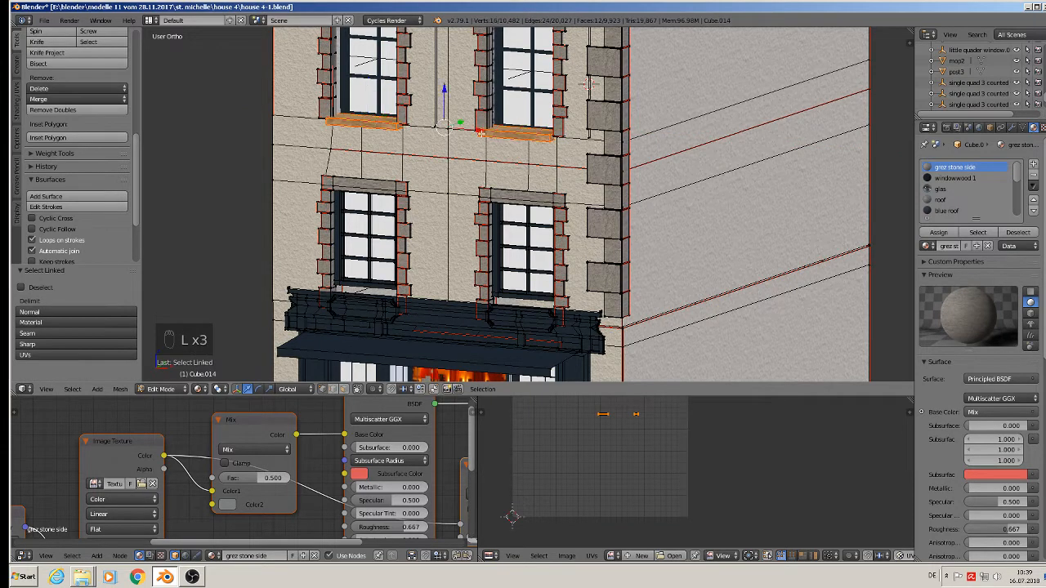
{"action": "key", "text": "shift+d"}
{"action": "key", "text": "z"}
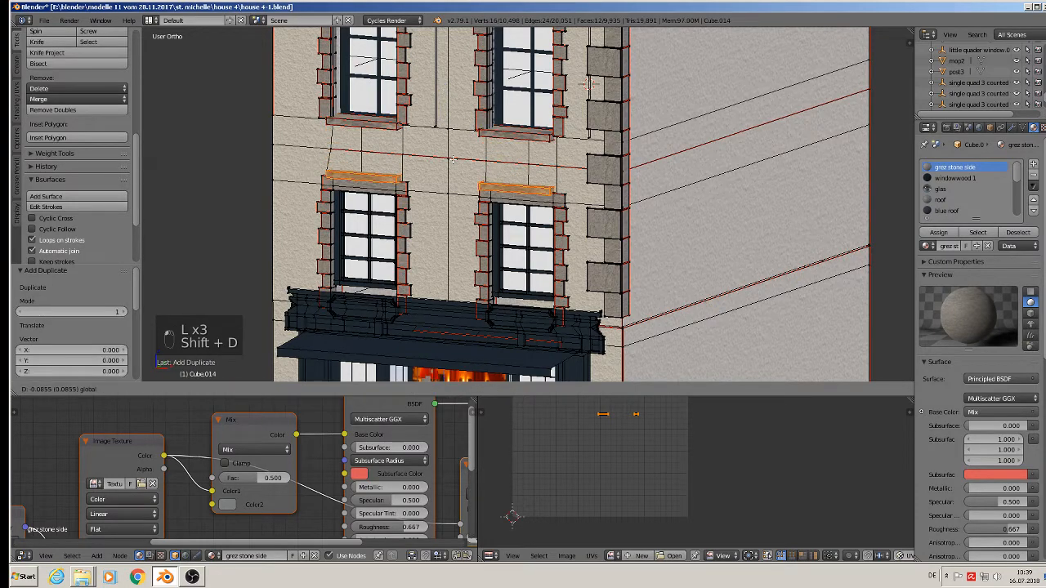
{"action": "left_click", "coordinate": [441, 264]}
{"action": "key", "text": "a"}
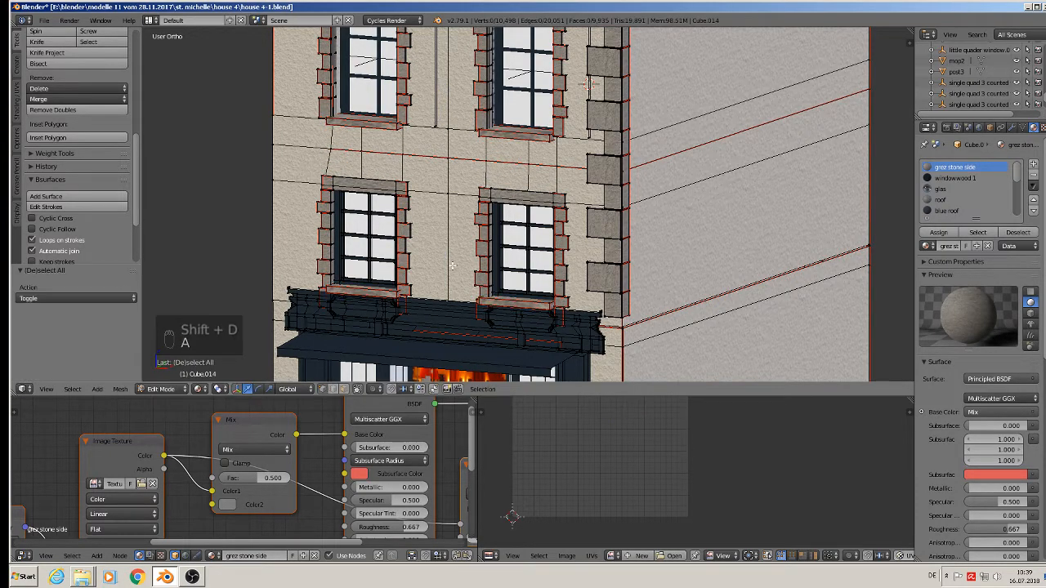
- Leave edit mode on the house and save the file
{"action": "scroll", "coordinate": [448, 266], "scroll_direction": "down", "scroll_amount": 4}
{"action": "key", "text": "Tab"}
{"action": "scroll", "coordinate": [454, 267], "scroll_direction": "down", "scroll_amount": 5}
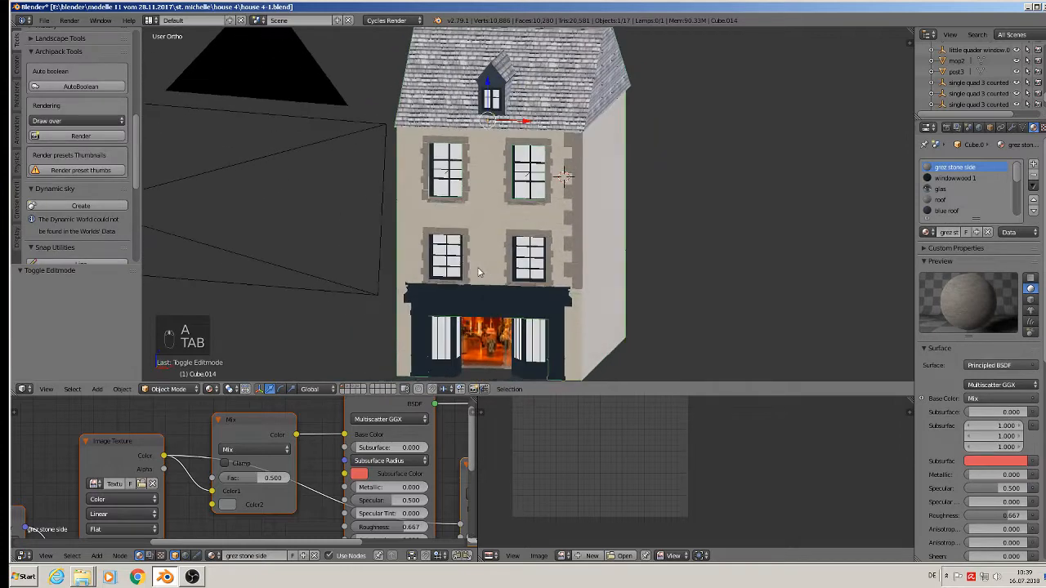
{"action": "middle_click_drag", "start_coordinate": [506, 241], "coordinate": [391, 185]}
{"action": "scroll", "coordinate": [401, 194], "scroll_direction": "down", "scroll_amount": 1}
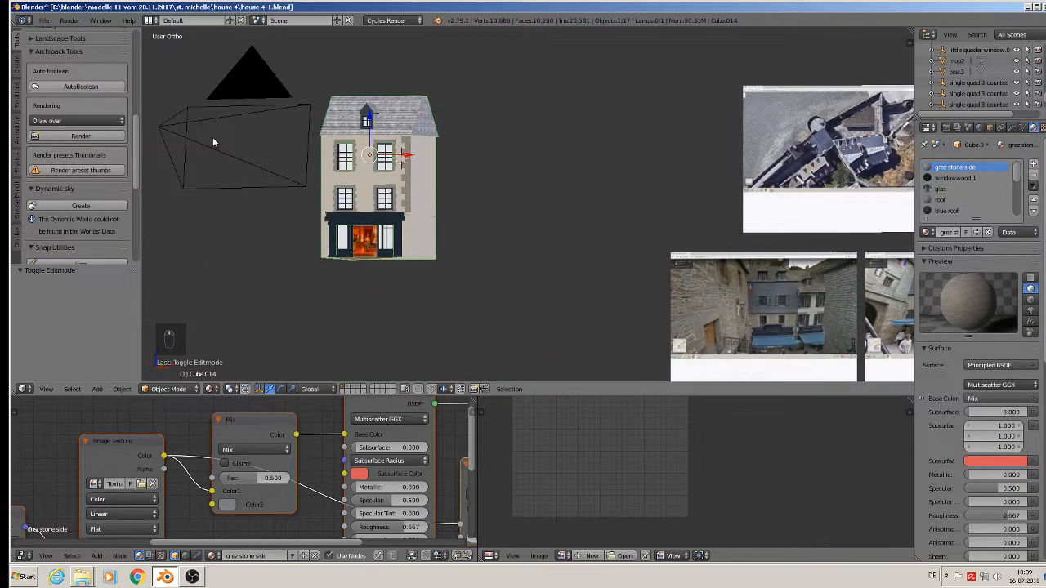
{"action": "left_click", "coordinate": [43, 21]}
{"action": "left_click", "coordinate": [108, 106]}
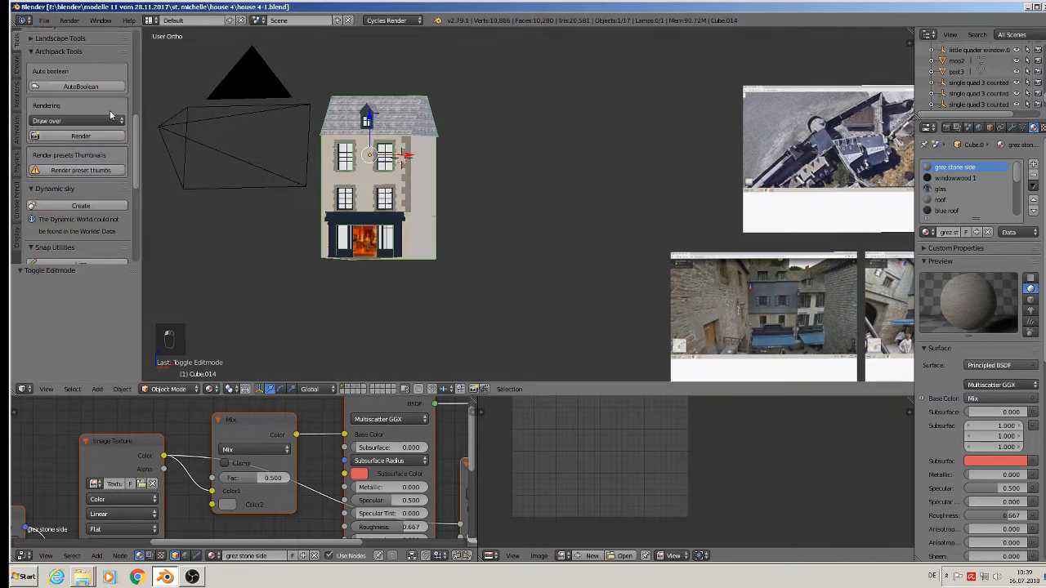
- Examine the blue window shutters and shopfront of the plastered house in the street reference photo
{"action": "middle_click_drag", "start_coordinate": [726, 283], "coordinate": [456, 236], "text": "shift"}
{"action": "scroll", "coordinate": [788, 298], "scroll_direction": "up", "scroll_amount": 10}
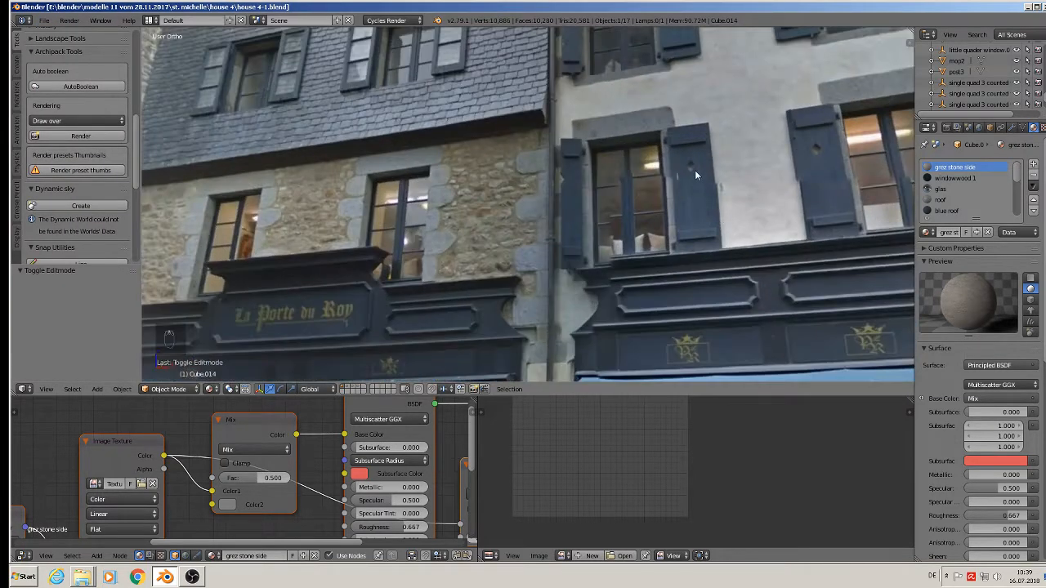
{"action": "key", "text": "KP_1"}
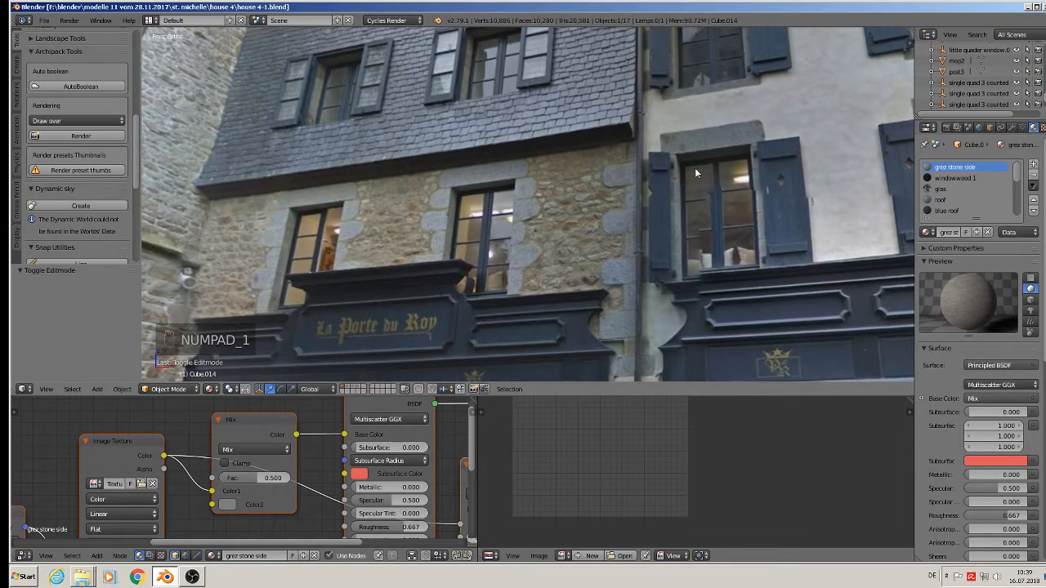
{"action": "scroll", "coordinate": [742, 196], "scroll_direction": "down", "scroll_amount": 4}
{"action": "middle_click_drag", "start_coordinate": [742, 227], "coordinate": [495, 237], "text": "shift"}
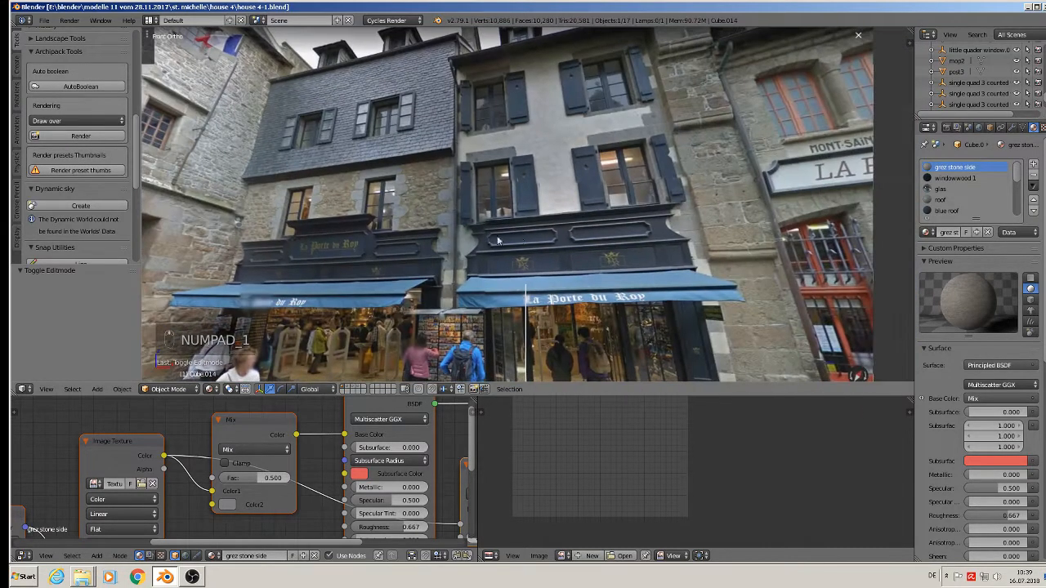
{"action": "scroll", "coordinate": [528, 201], "scroll_direction": "up", "scroll_amount": 4}
{"action": "scroll", "coordinate": [545, 164], "scroll_direction": "down", "scroll_amount": 1}
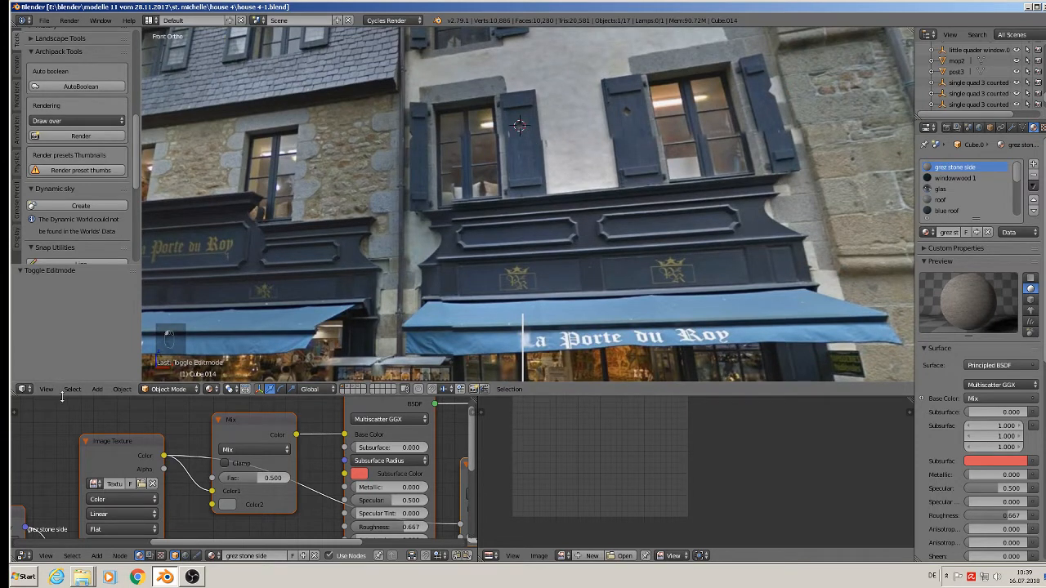
- Add a cube and scale it down uniformly by about 0.158, then by about 0.156
{"action": "left_click", "coordinate": [122, 389]}
{"action": "left_click", "coordinate": [115, 381]}
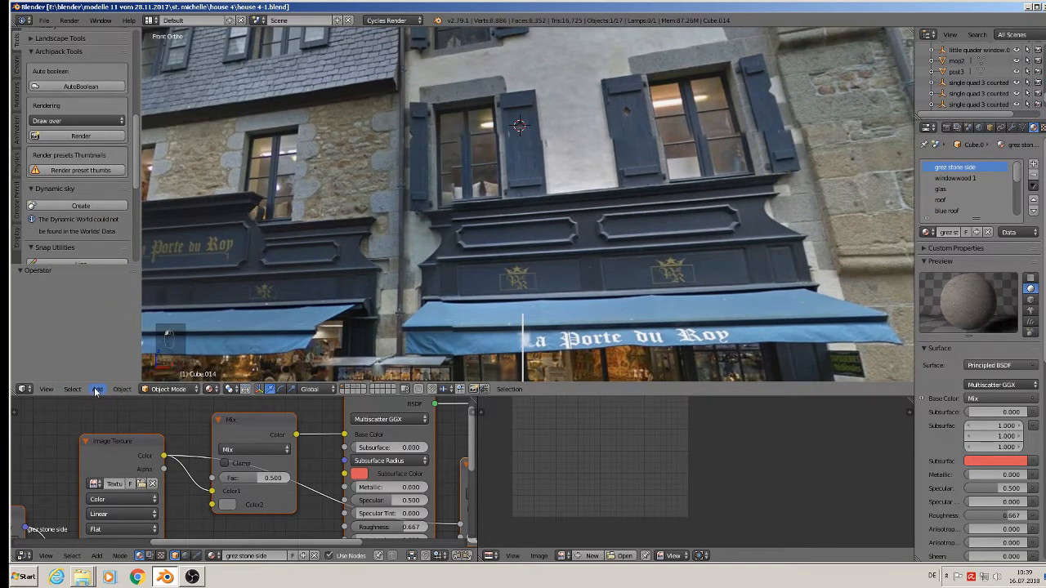
{"action": "left_click", "coordinate": [97, 389]}
{"action": "key", "text": "Escape"}
{"action": "left_click", "coordinate": [96, 389]}
{"action": "left_click", "coordinate": [96, 389]}
{"action": "mouse_move", "coordinate": [115, 376]}
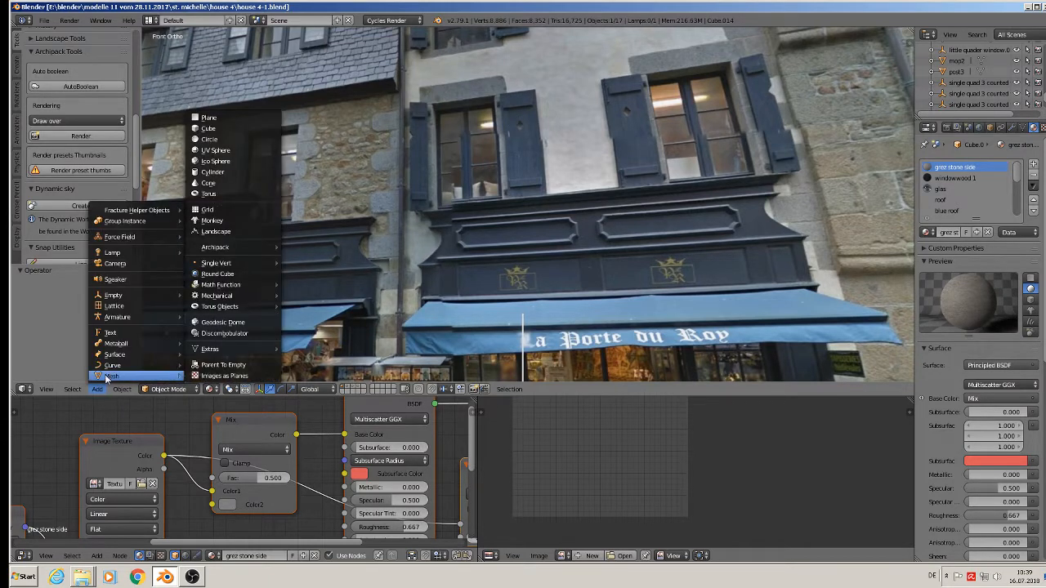
{"action": "left_click", "coordinate": [232, 130]}
{"action": "key", "text": "s"}
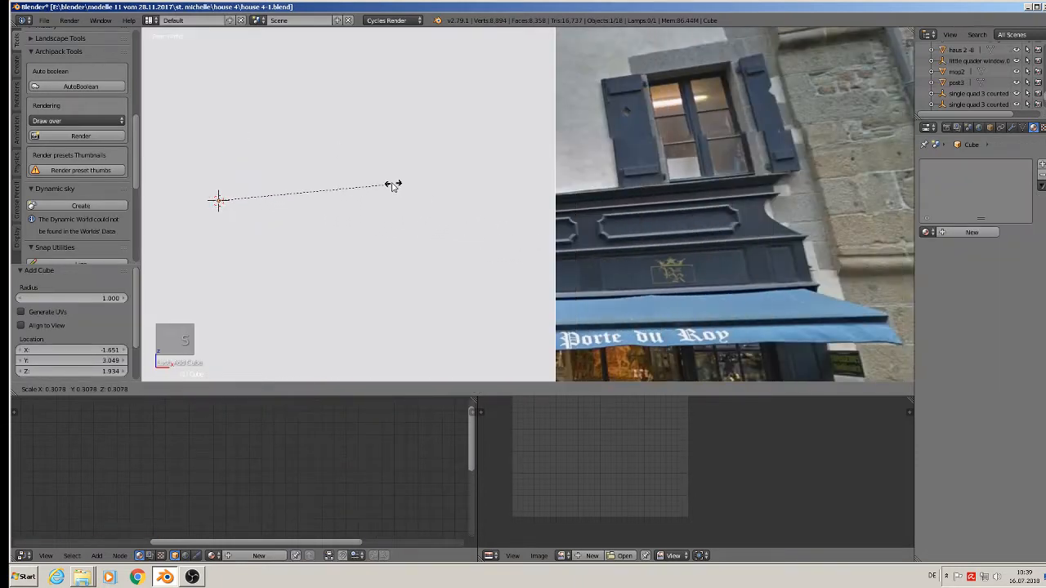
{"action": "left_click", "coordinate": [299, 161]}
{"action": "left_click", "coordinate": [1012, 128]}
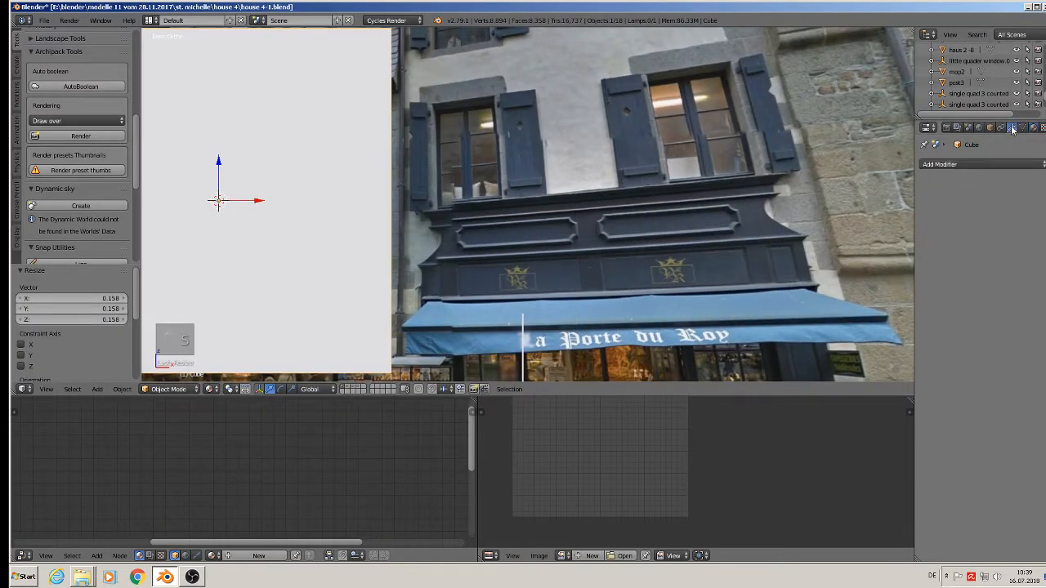
{"action": "key", "text": "s"}
{"action": "left_click", "coordinate": [251, 232]}
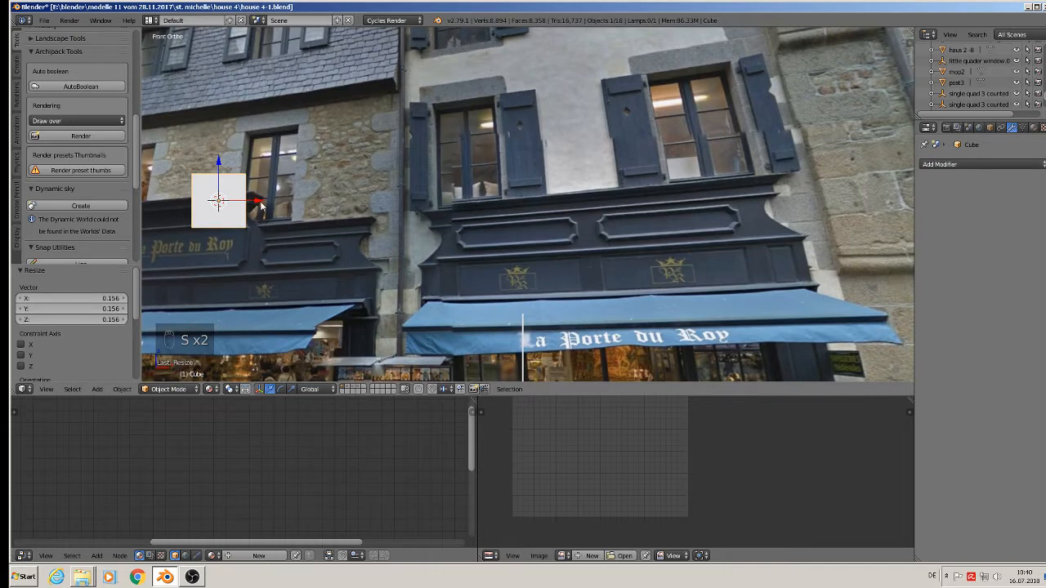
- Move the cube along X onto the plastered house's shopfront, scale it by 0.743, and shift it -0.225 along Y
{"action": "left_click_drag", "start_coordinate": [260, 206], "coordinate": [577, 218]}
{"action": "key", "text": "s"}
{"action": "left_click", "coordinate": [600, 237]}
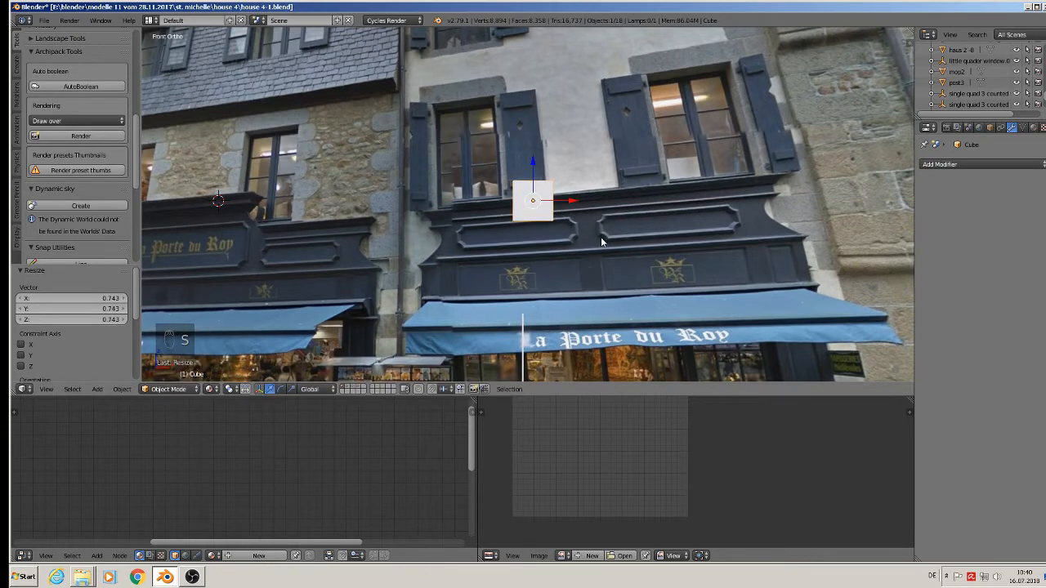
{"action": "middle_click_drag", "start_coordinate": [601, 237], "coordinate": [536, 180]}
{"action": "left_click_drag", "start_coordinate": [545, 195], "coordinate": [482, 234]}
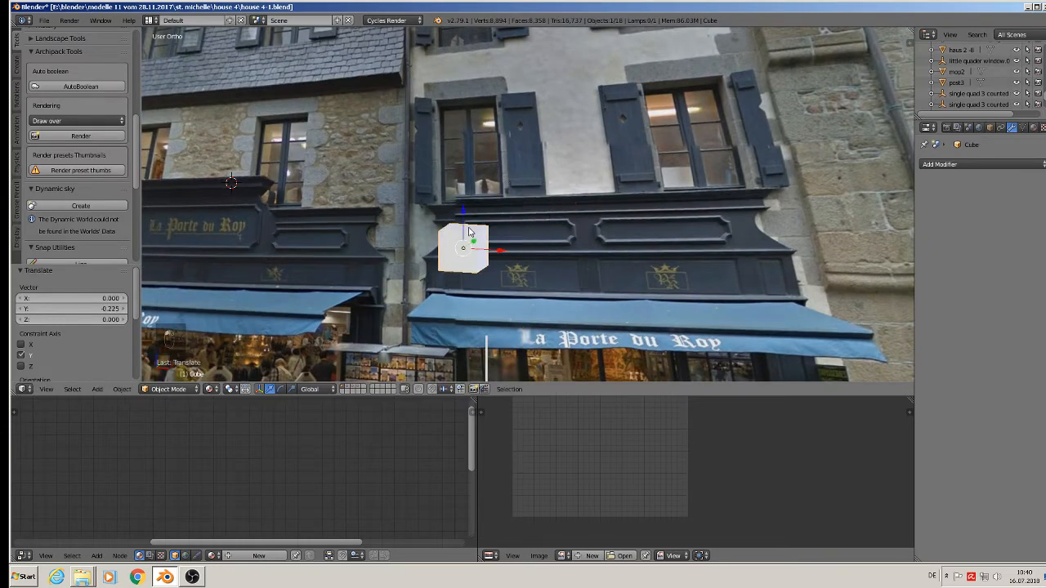
- Shape the cube into a thin upright board by scaling it 0.083 along Y and 4.943 along Z
{"action": "middle_click_drag", "start_coordinate": [482, 234], "coordinate": [439, 296]}
{"action": "key", "text": "s"}
{"action": "key", "text": "y"}
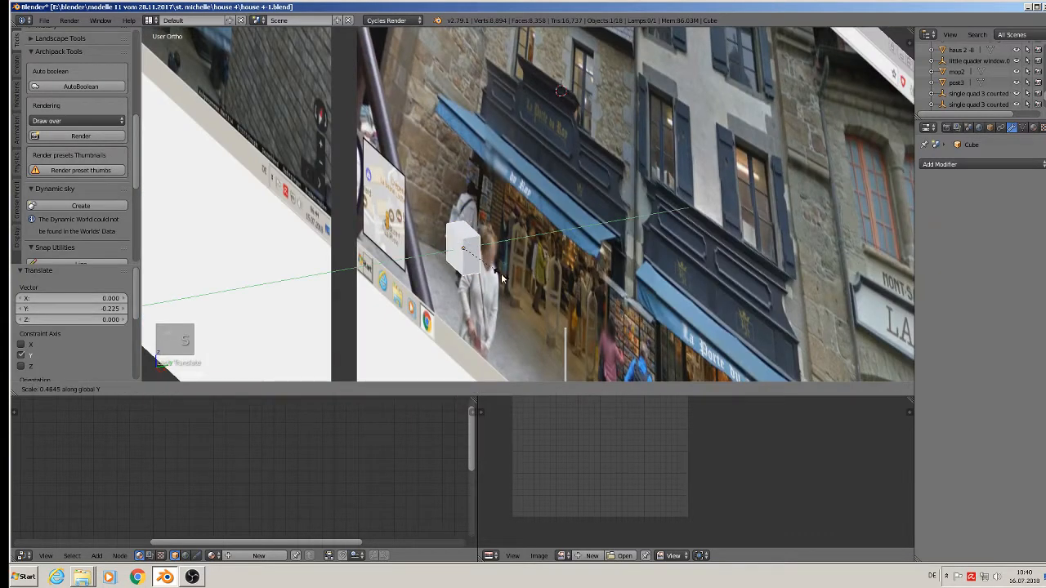
{"action": "left_click", "coordinate": [463, 260]}
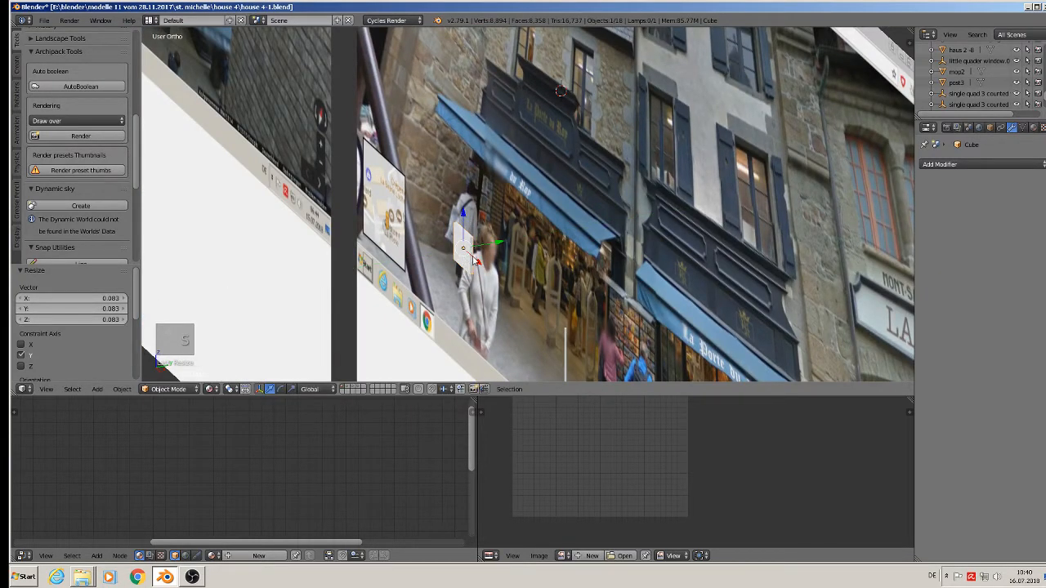
{"action": "key", "text": "s"}
{"action": "key", "text": "z"}
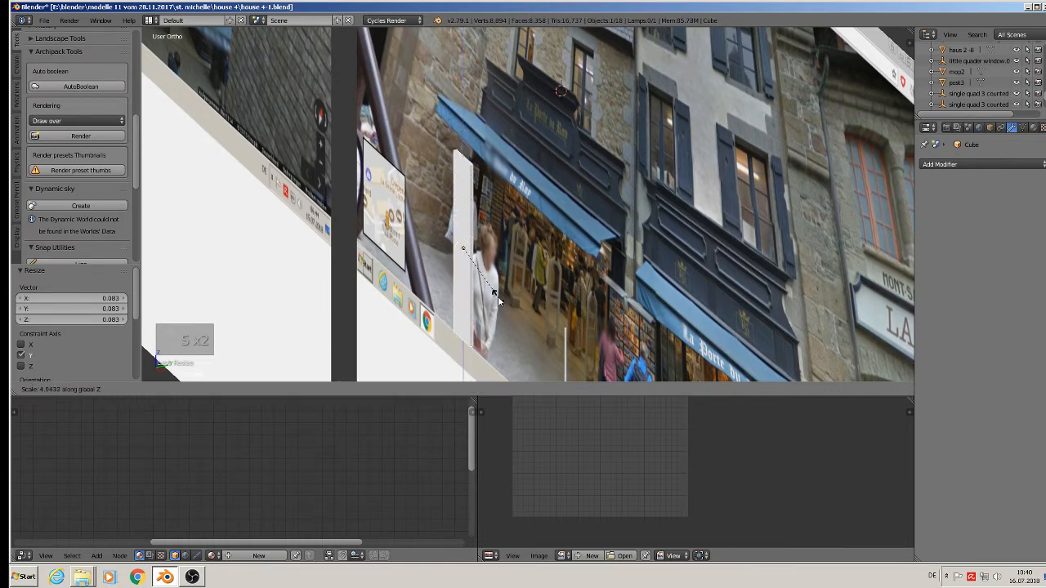
{"action": "left_click", "coordinate": [494, 296]}
- Scale the board 0.493 along Z and 1.221 uniformly, and place it between the plastered house's two lower windows
{"action": "middle_click_drag", "start_coordinate": [494, 296], "coordinate": [630, 275]}
{"action": "key", "text": "KP_1"}
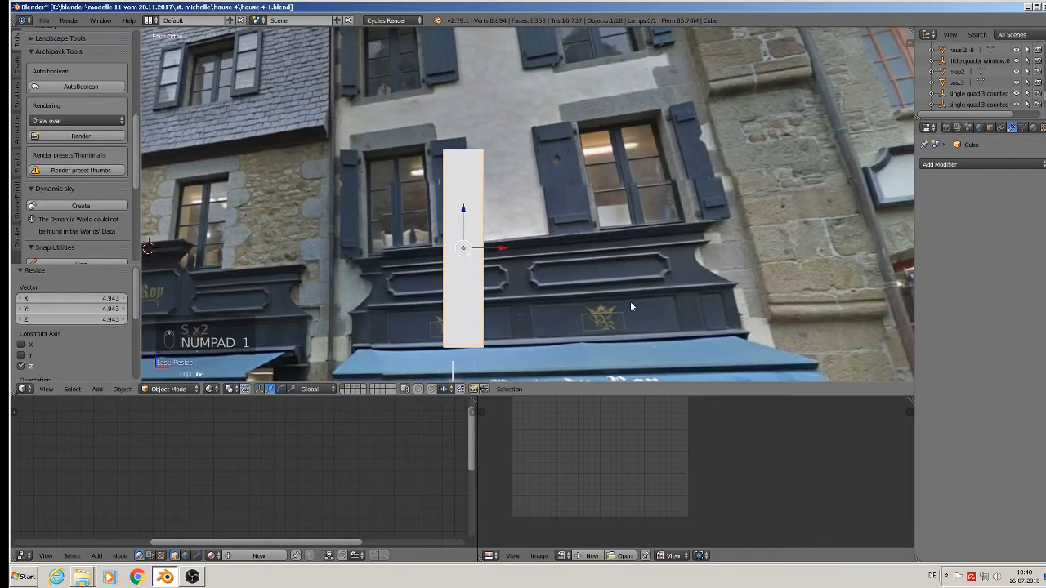
{"action": "key", "text": "s"}
{"action": "key", "text": "z"}
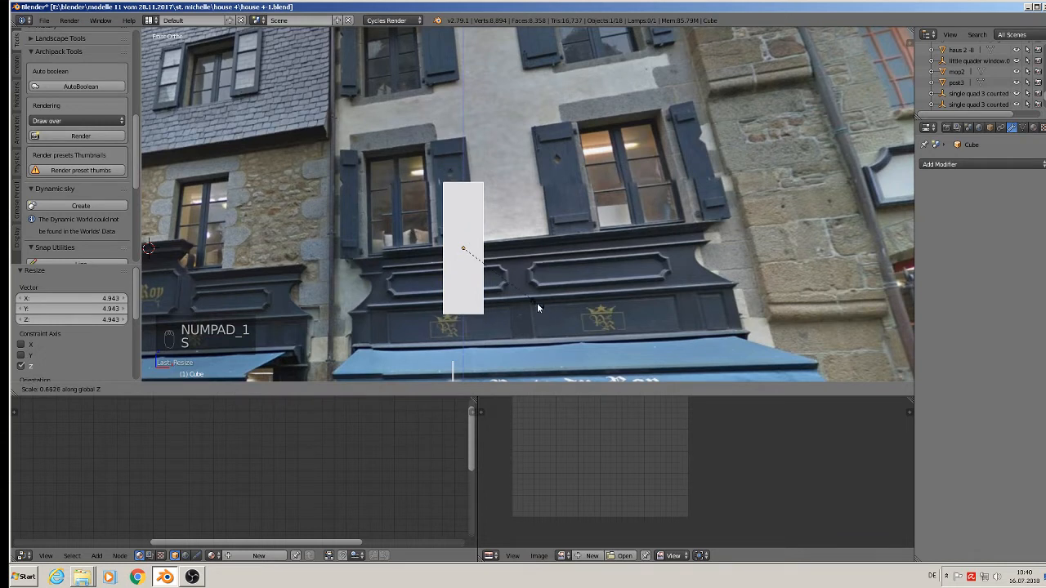
{"action": "key", "text": "s"}
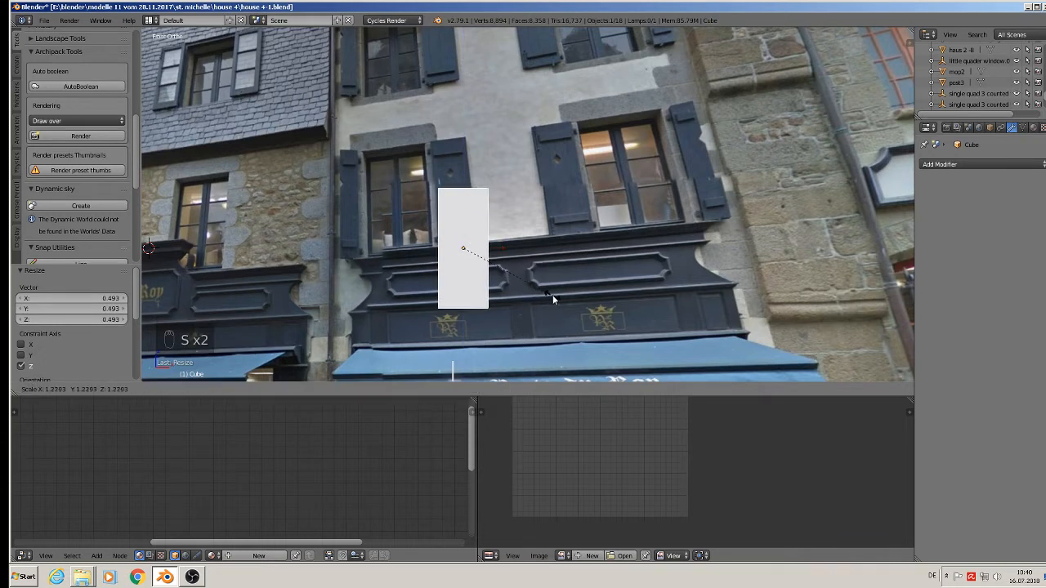
{"action": "left_click", "coordinate": [552, 295]}
{"action": "key", "text": "g"}
{"action": "key", "text": "z"}
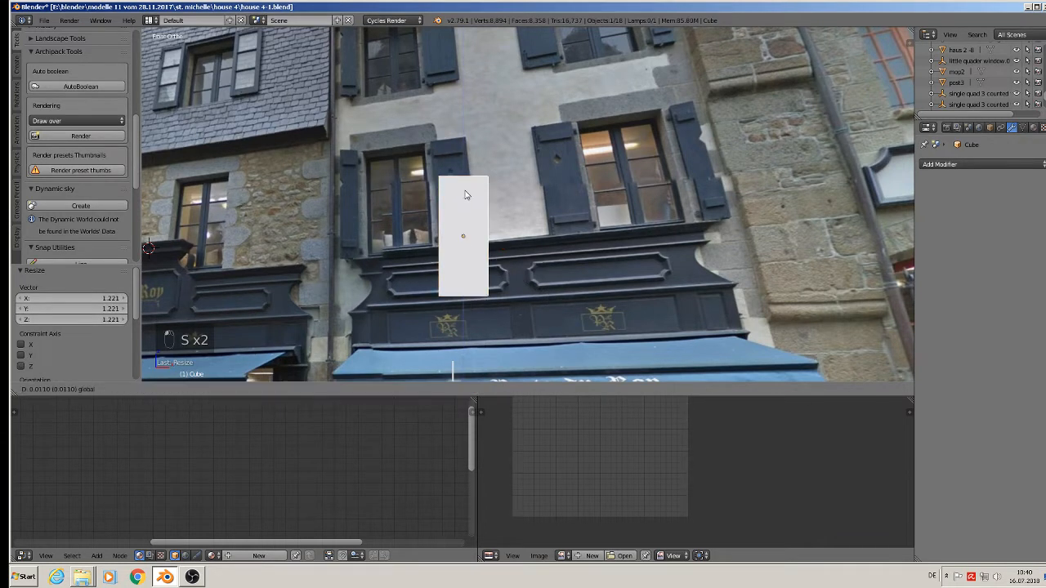
{"action": "left_click", "coordinate": [468, 148]}
{"action": "left_click_drag", "start_coordinate": [501, 187], "coordinate": [541, 181]}
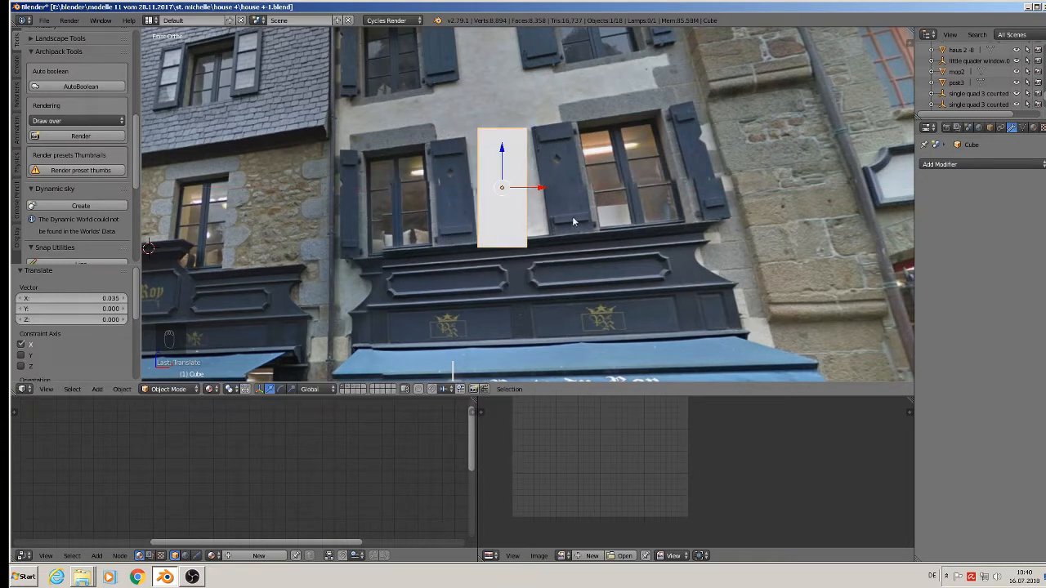
- Duplicate the shutter board, offset the copy -0.005 along Y, and scale it 0.049 along Z into a crossbar
{"action": "middle_click_drag", "start_coordinate": [573, 221], "coordinate": [628, 247]}
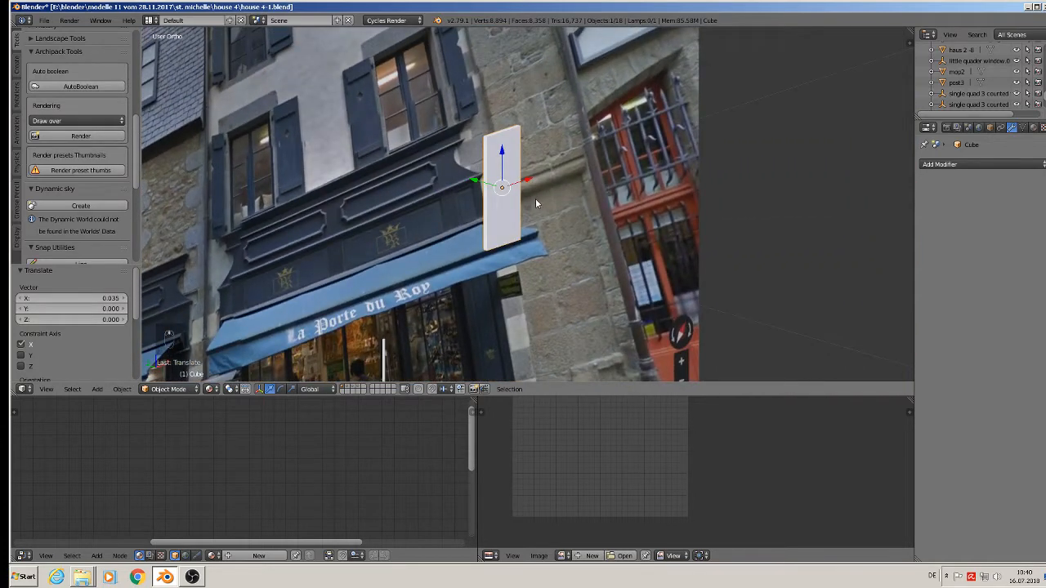
{"action": "key", "text": "shift+d"}
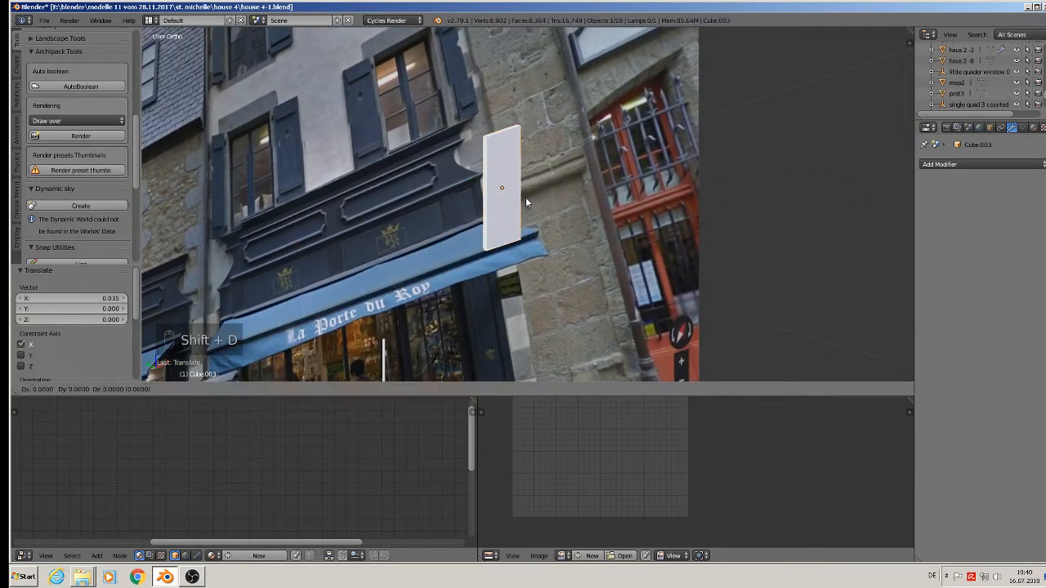
{"action": "right_click", "coordinate": [526, 202]}
{"action": "left_click_drag", "start_coordinate": [481, 185], "coordinate": [483, 187]}
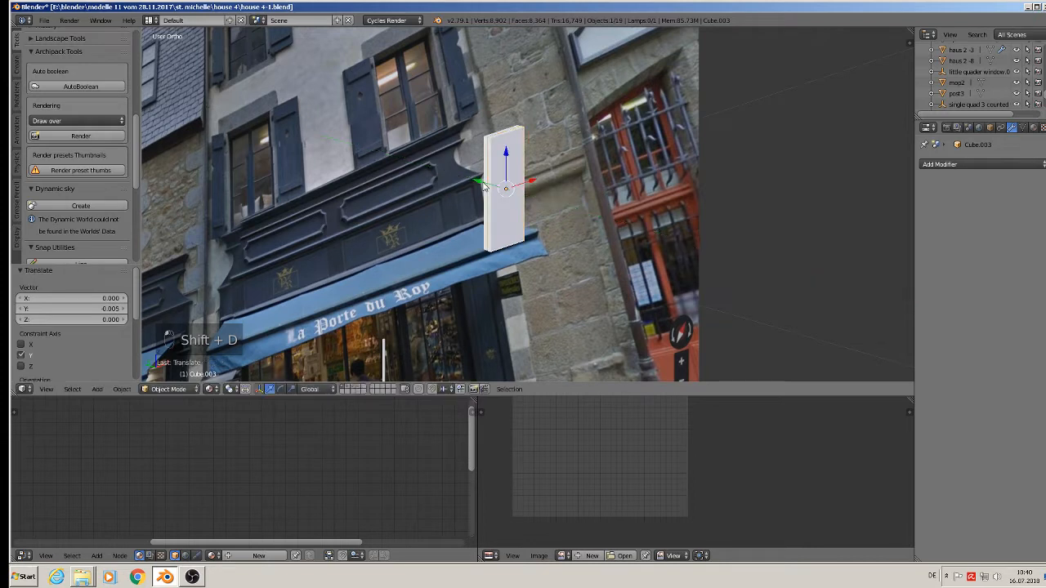
{"action": "key", "text": "s"}
{"action": "key", "text": "z"}
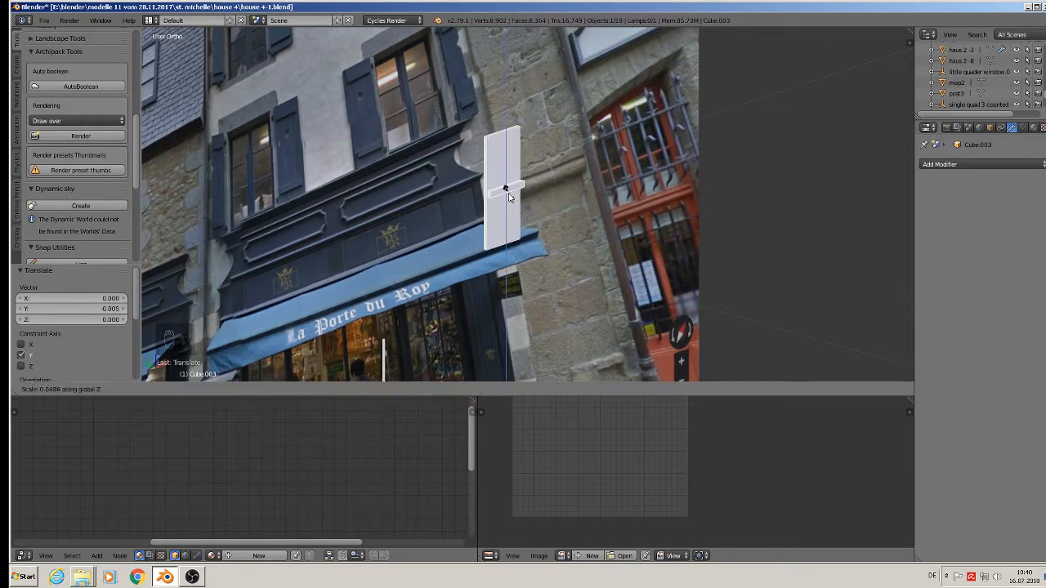
{"action": "left_click", "coordinate": [508, 196]}
- Narrow the crossbar to 0.879 along X and raise it 0.040 along Z near the board's upper end
{"action": "key", "text": "KP_1"}
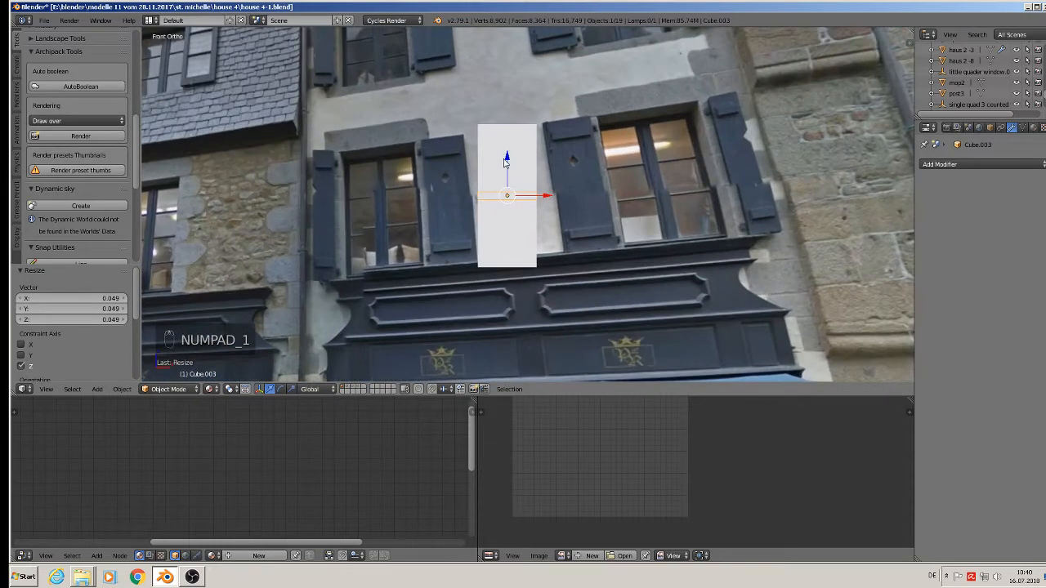
{"action": "key", "text": "s"}
{"action": "key", "text": "x"}
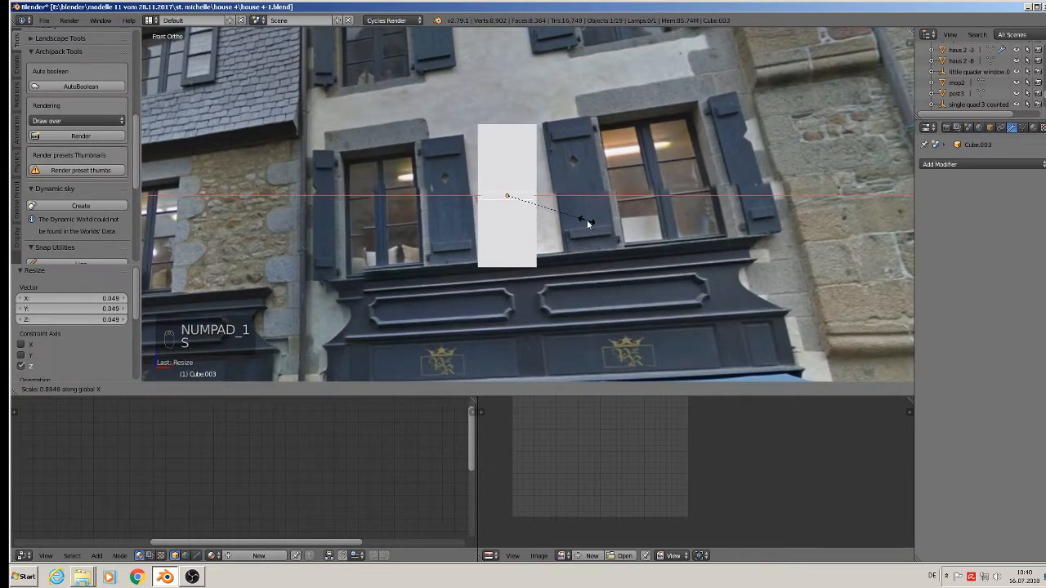
{"action": "left_click", "coordinate": [586, 219]}
{"action": "key", "text": "g"}
{"action": "key", "text": "z"}
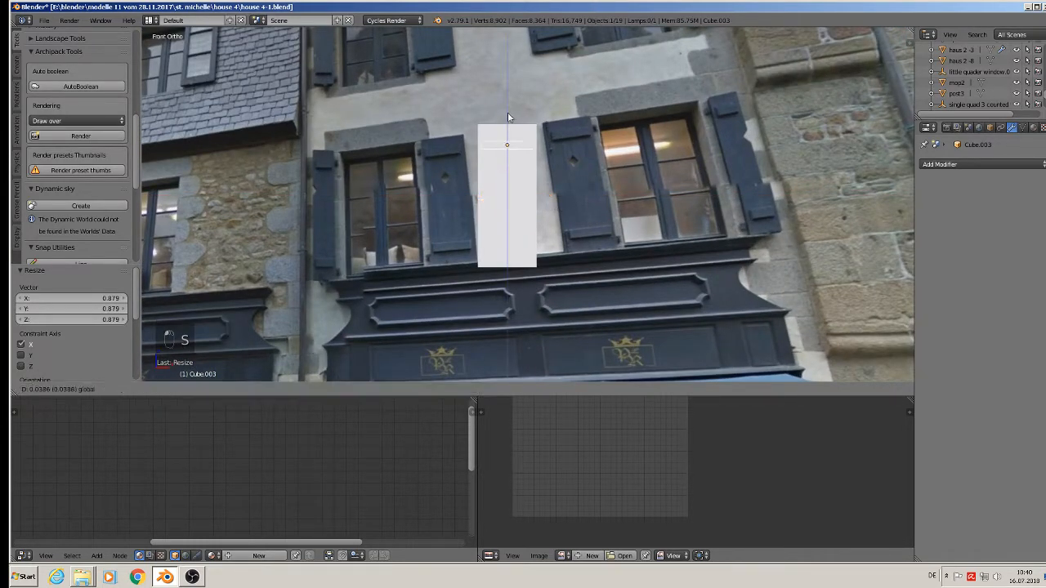
{"action": "left_click", "coordinate": [506, 111]}
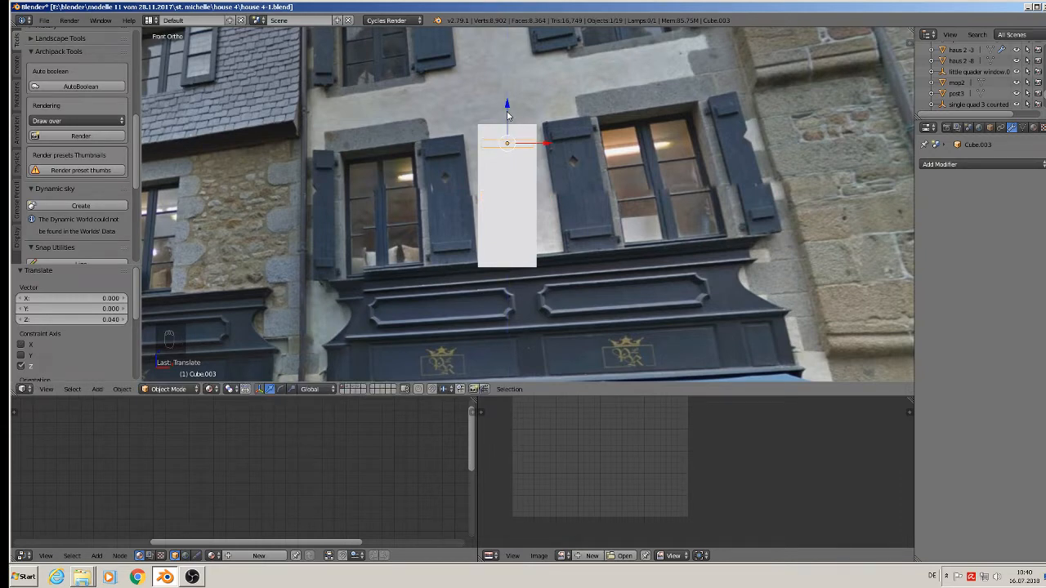
- Duplicate the crossbar 0.077 down along Z to the board's lower end and lower the copy another 0.002
{"action": "key", "text": "shift+d"}
{"action": "key", "text": "z"}
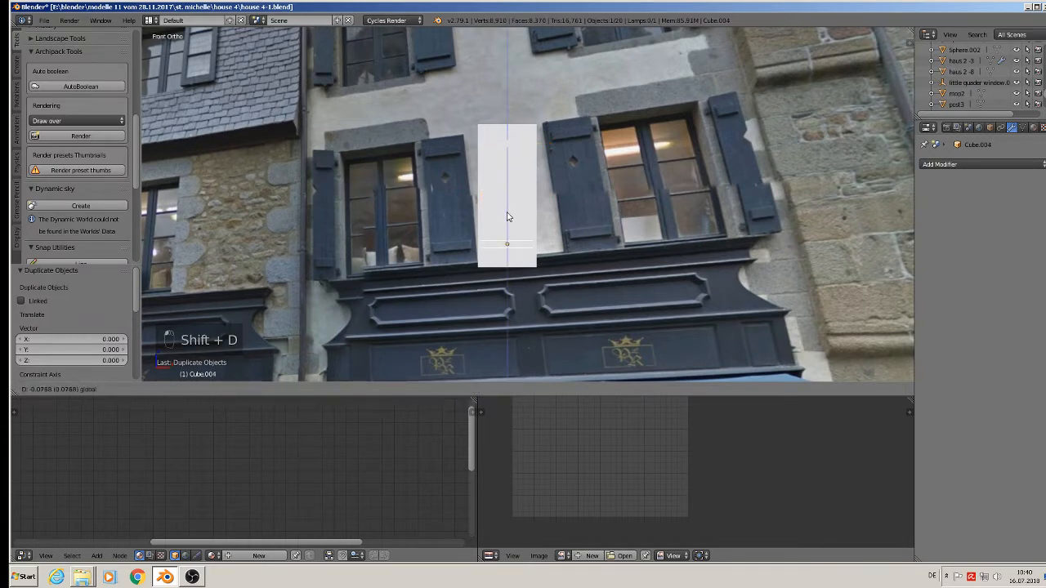
{"action": "left_click", "coordinate": [506, 217]}
{"action": "middle_click_drag", "start_coordinate": [506, 217], "coordinate": [546, 231]}
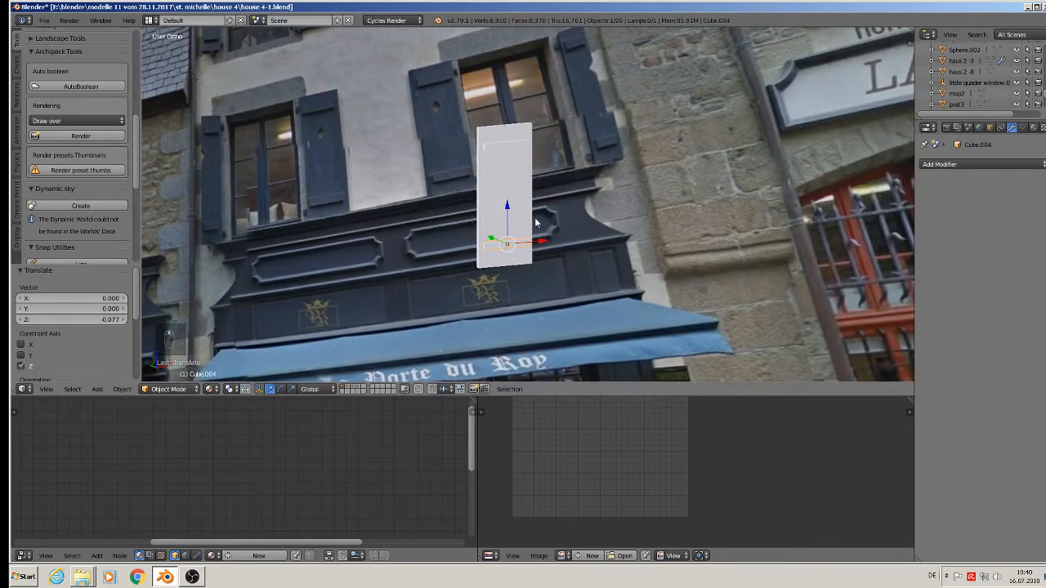
{"action": "scroll", "coordinate": [530, 220], "scroll_direction": "up", "scroll_amount": 1}
{"action": "left_click_drag", "start_coordinate": [504, 215], "coordinate": [504, 219]}
{"action": "middle_click_drag", "start_coordinate": [504, 221], "coordinate": [510, 192]}
- Join the two crossbars, shift them about 0.0007 along Y into the board, and join them with the board
{"action": "right_click", "coordinate": [503, 134], "text": "shift"}
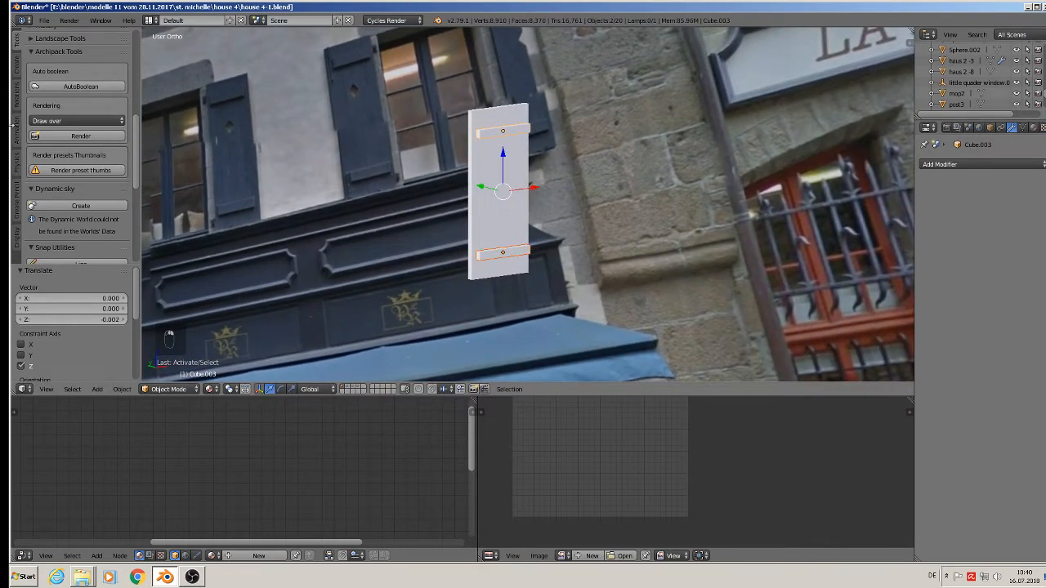
{"action": "scroll", "coordinate": [62, 76], "scroll_direction": "up", "scroll_amount": 4}
{"action": "scroll", "coordinate": [54, 115], "scroll_direction": "up", "scroll_amount": 4}
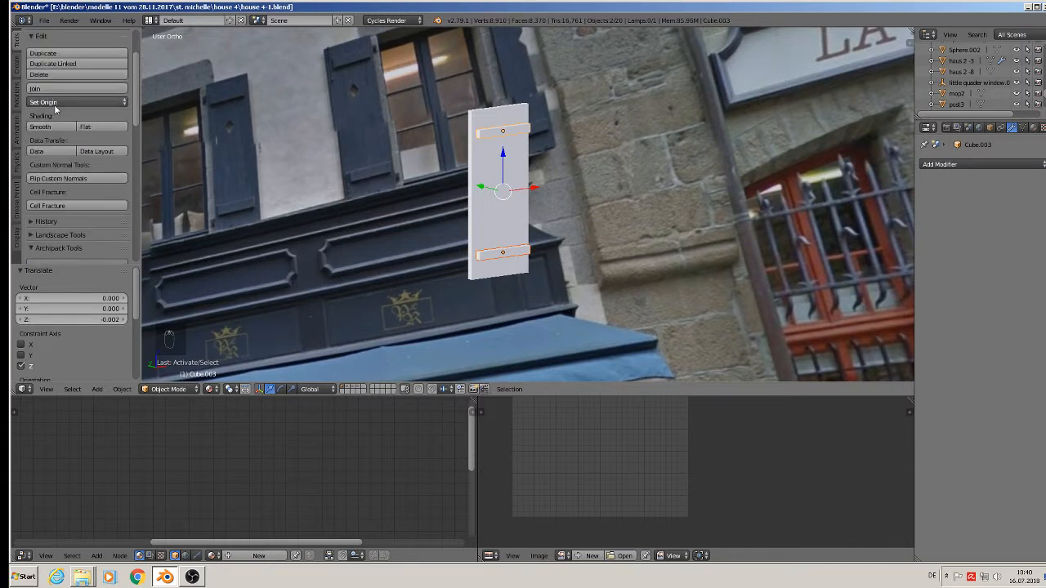
{"action": "left_click", "coordinate": [58, 88]}
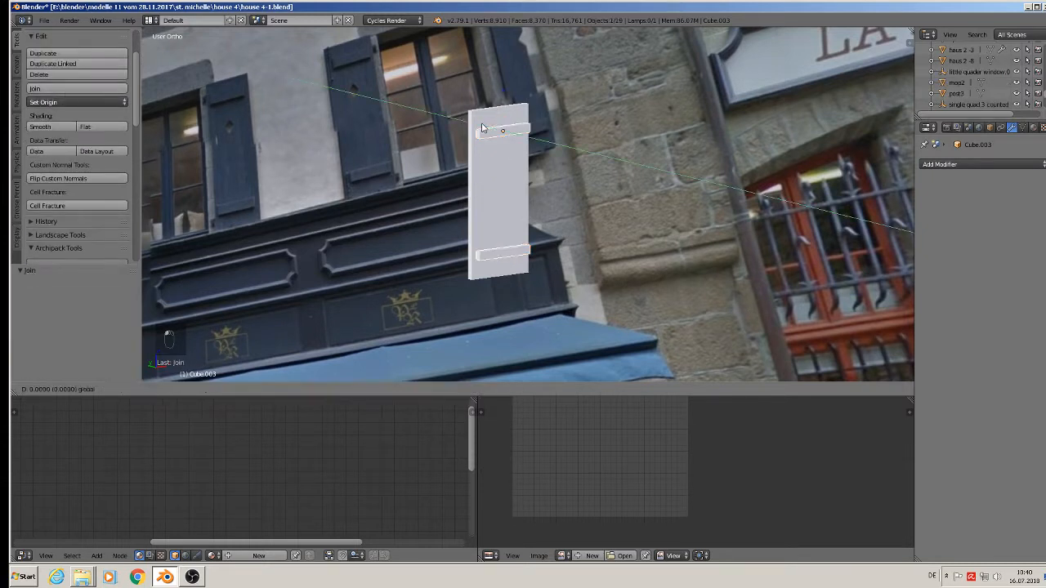
{"action": "left_click_drag", "start_coordinate": [483, 126], "coordinate": [481, 127]}
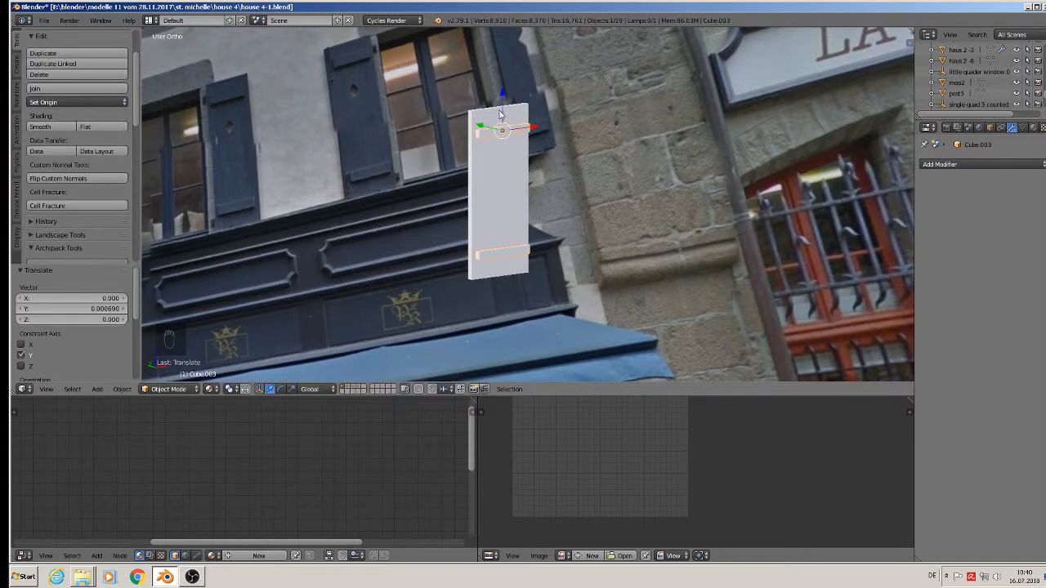
{"action": "left_click", "coordinate": [500, 114], "text": "shift"}
{"action": "left_click", "coordinate": [56, 88]}
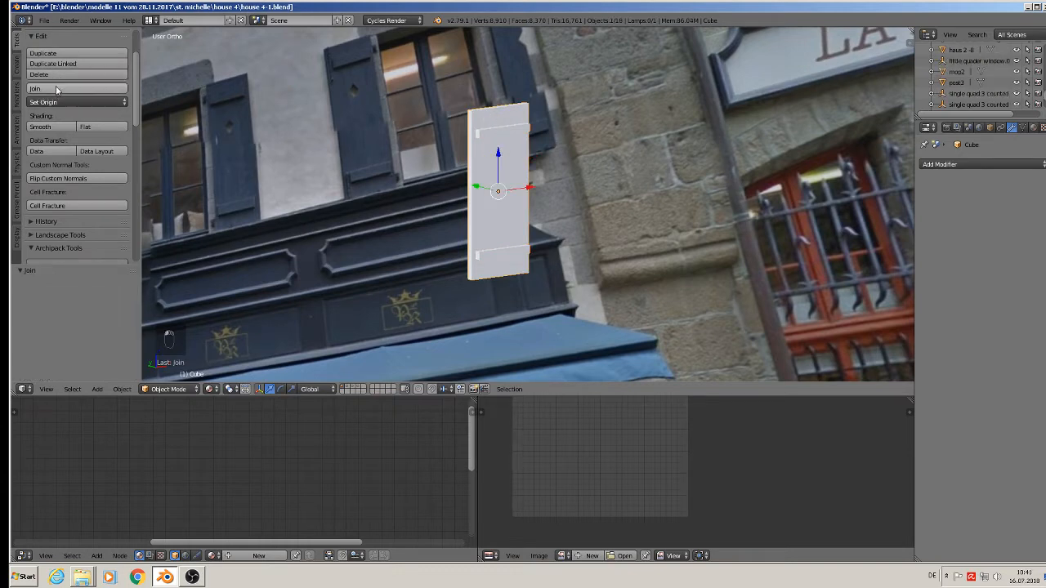
{"action": "scroll", "coordinate": [538, 197], "scroll_direction": "up", "scroll_amount": 1}
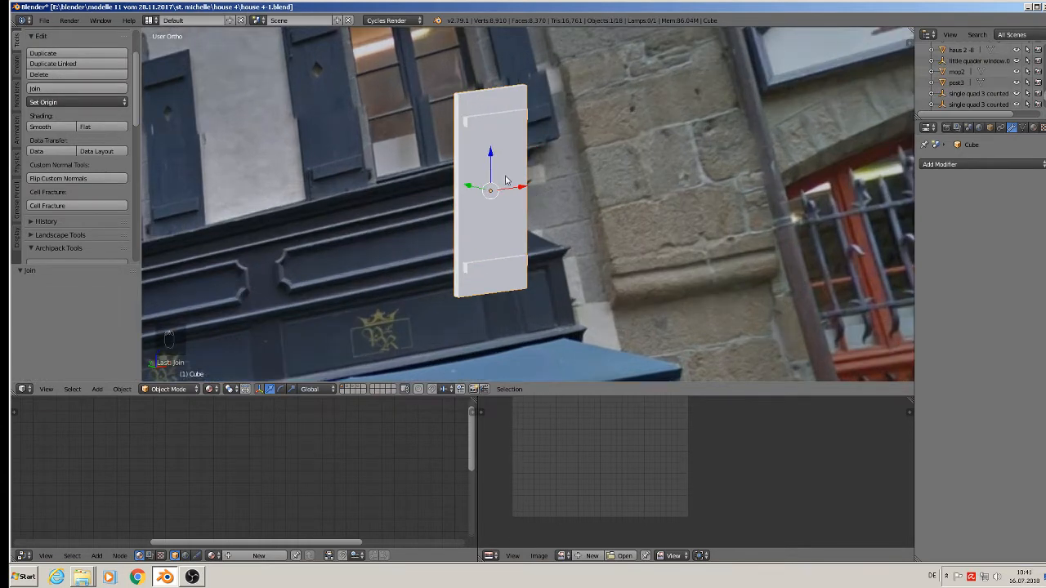
- Mark all edges of the shutter mesh as UV seams in Edit Mode and return to Object Mode
{"action": "key", "text": "Tab"}
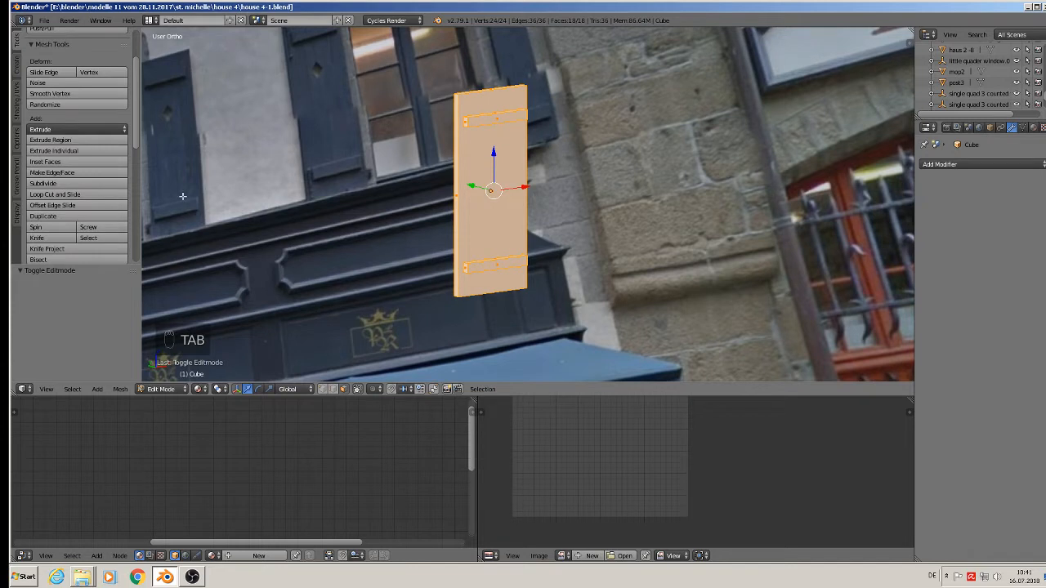
{"action": "left_click", "coordinate": [16, 100]}
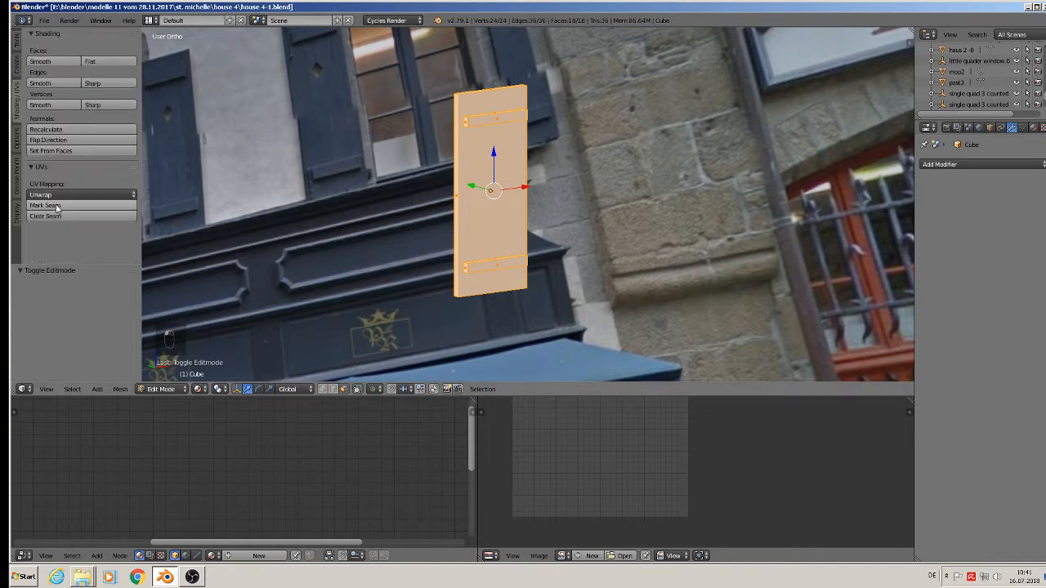
{"action": "left_click", "coordinate": [56, 206]}
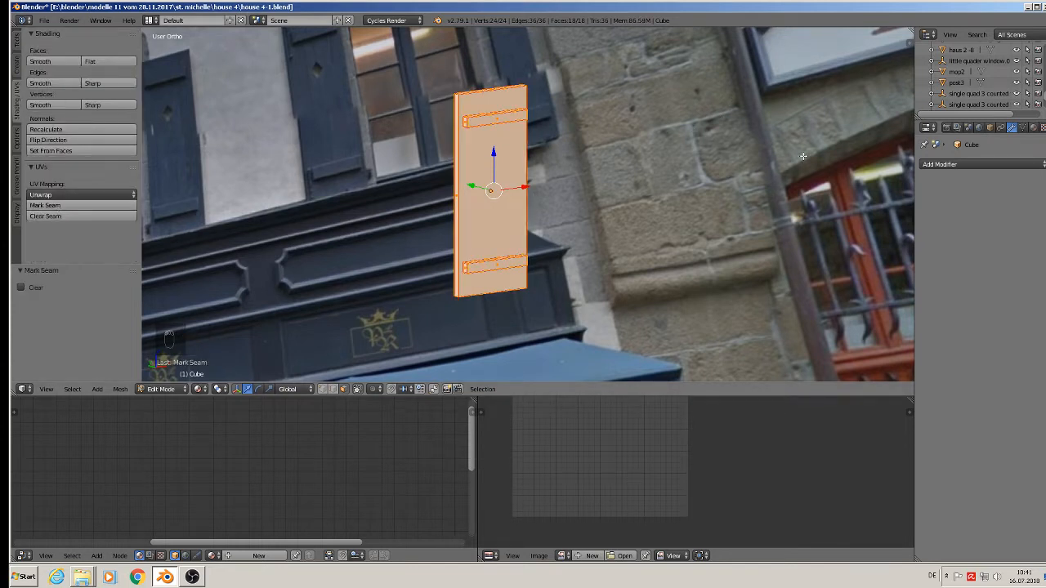
{"action": "key", "text": "Tab"}
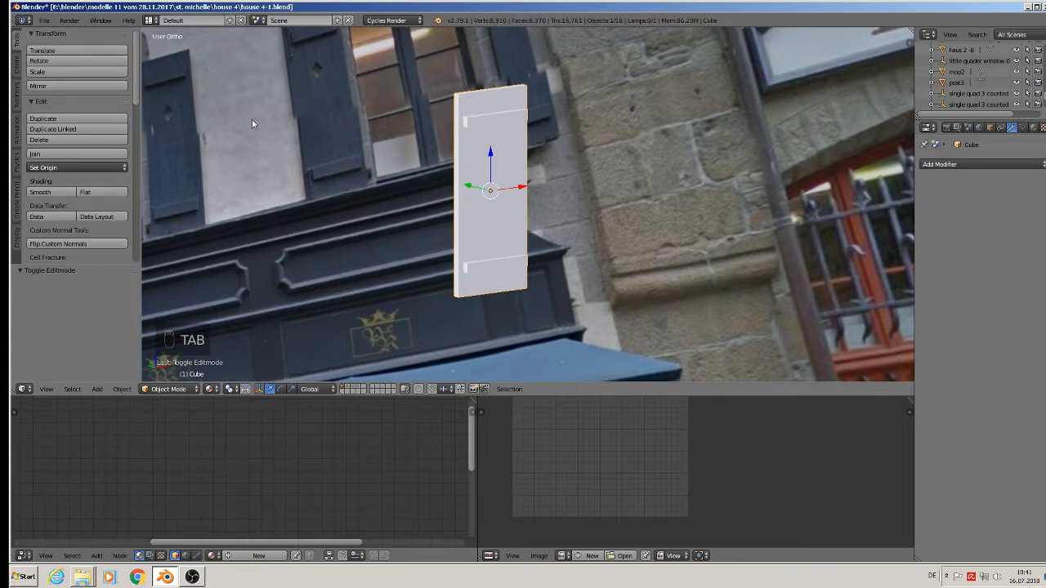
- Save the file and apply rotation and scale to the shutter
{"action": "left_click", "coordinate": [44, 20]}
{"action": "left_click", "coordinate": [58, 114]}
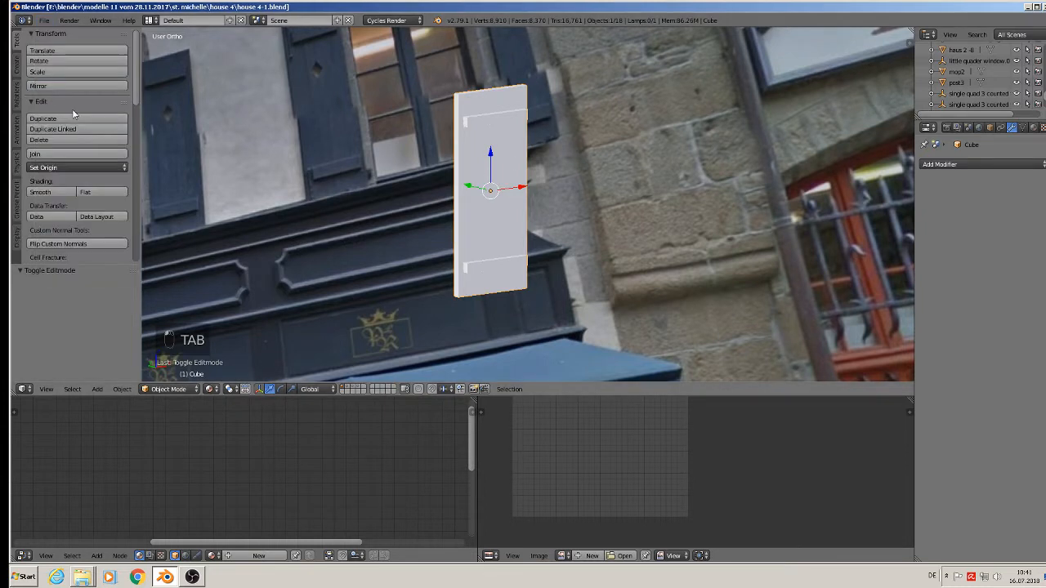
{"action": "left_click", "coordinate": [122, 389]}
{"action": "mouse_move", "coordinate": [152, 307]}
{"action": "left_click", "coordinate": [286, 337]}
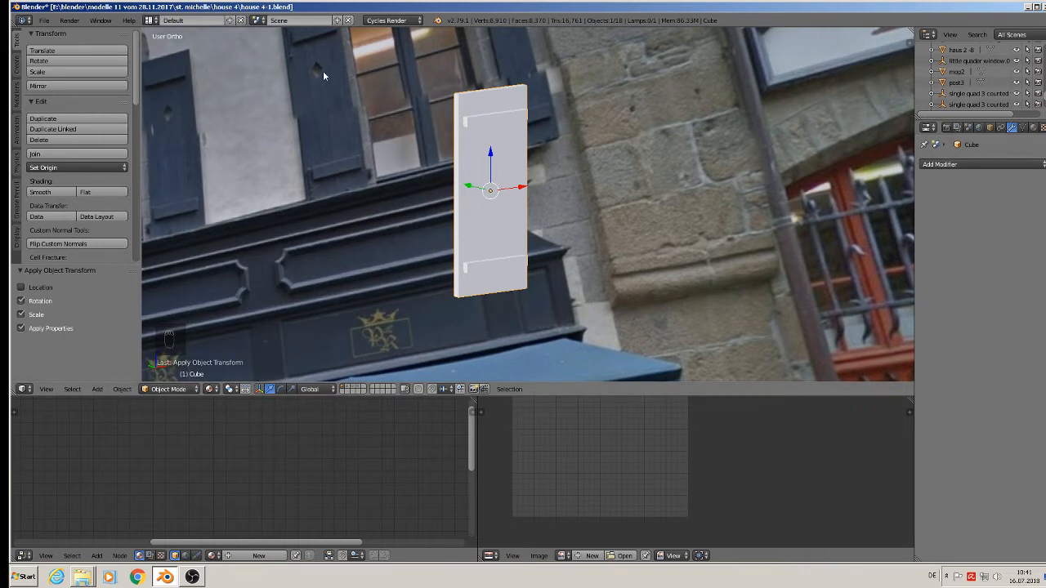
- Add a cube mesh in front view and scale it down to the size of the shutter's diamond cutout
{"action": "key", "text": "KP_1"}
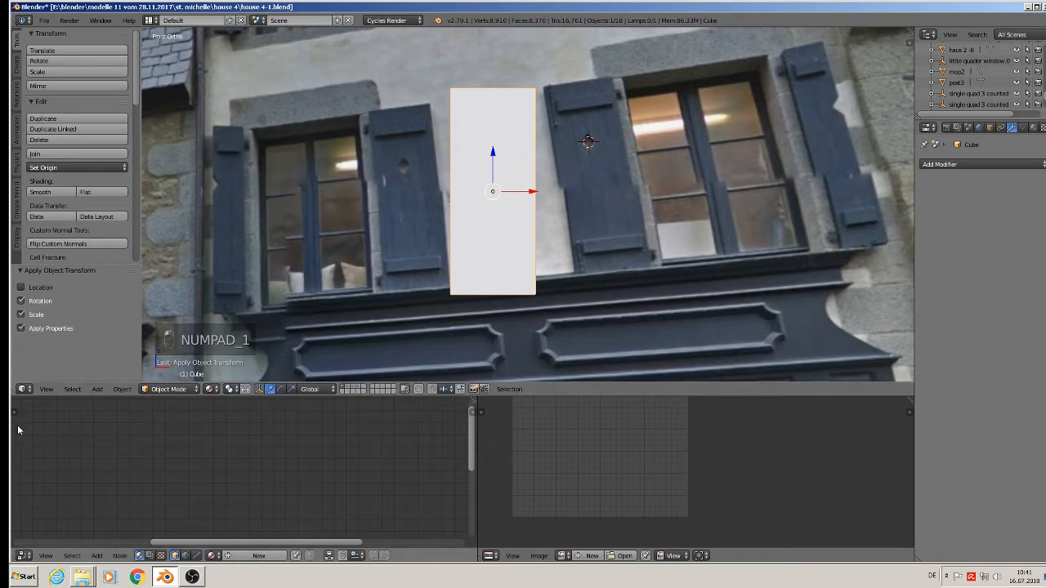
{"action": "left_click", "coordinate": [97, 389]}
{"action": "mouse_move", "coordinate": [111, 375]}
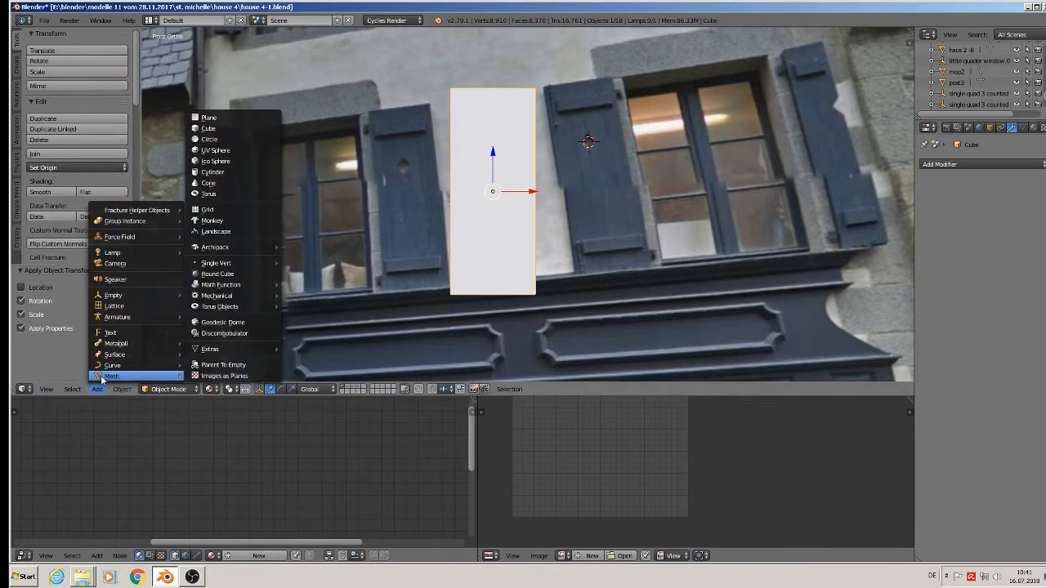
{"action": "left_click", "coordinate": [254, 128]}
{"action": "key", "text": "s"}
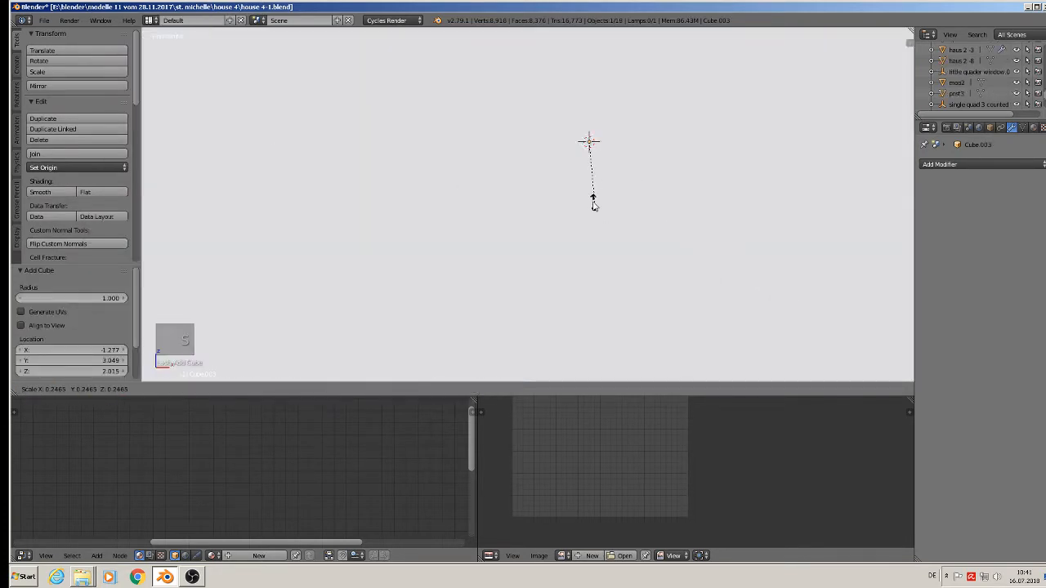
{"action": "left_click", "coordinate": [608, 158]}
{"action": "key", "text": "s"}
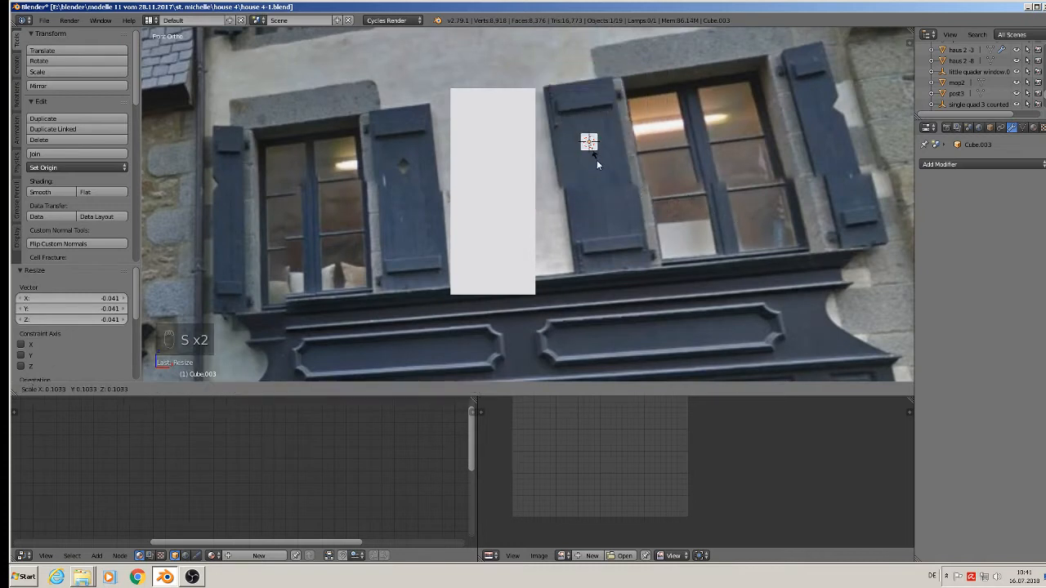
{"action": "left_click", "coordinate": [591, 161]}
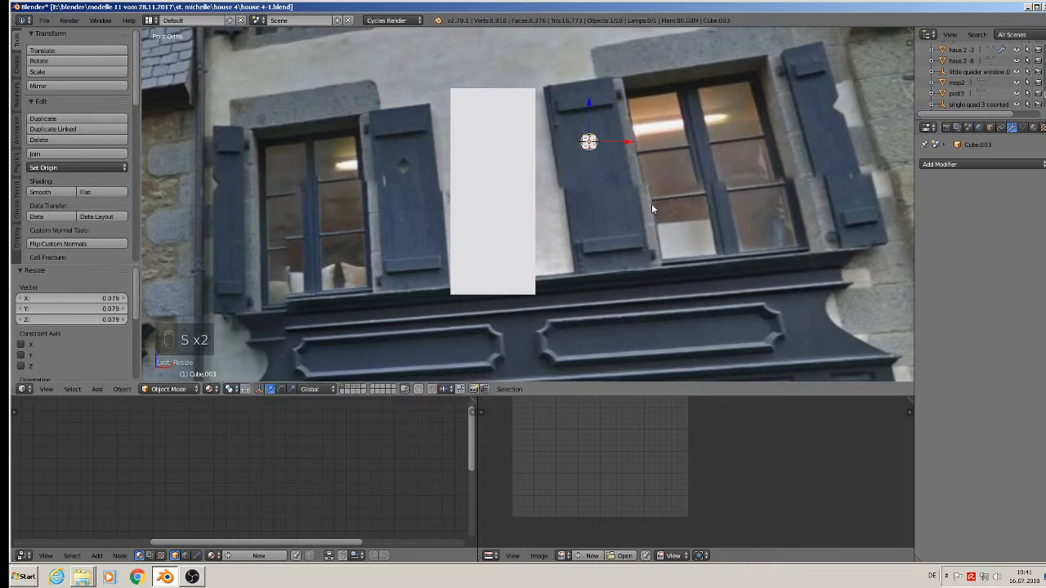
- Rotate the small cube 45° in front view and move it next to the shutter, shifting it about -0.213 along Y
{"action": "type", "text": "r"}
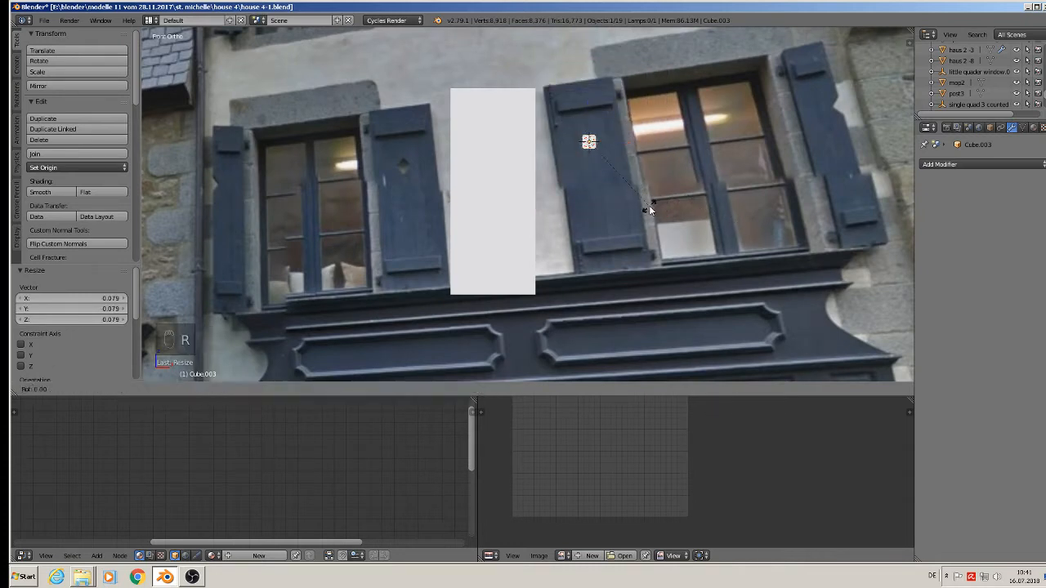
{"action": "type", "text": "45"}
{"action": "key", "text": "Return"}
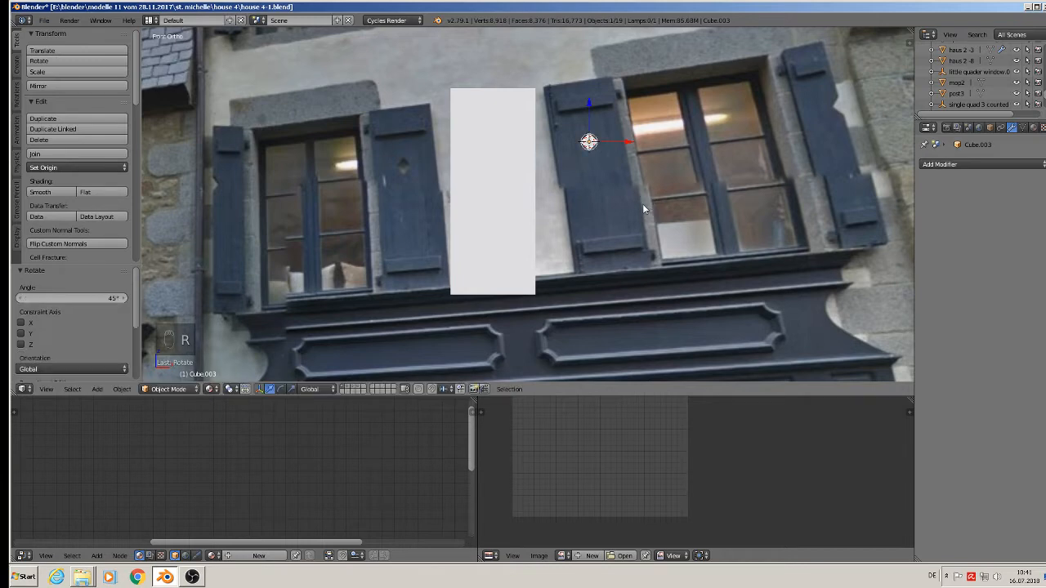
{"action": "left_click", "coordinate": [612, 137]}
{"action": "left_click_drag", "start_coordinate": [629, 143], "coordinate": [583, 145]}
{"action": "middle_click_drag", "start_coordinate": [555, 167], "coordinate": [494, 198]}
{"action": "left_click_drag", "start_coordinate": [574, 136], "coordinate": [282, 239]}
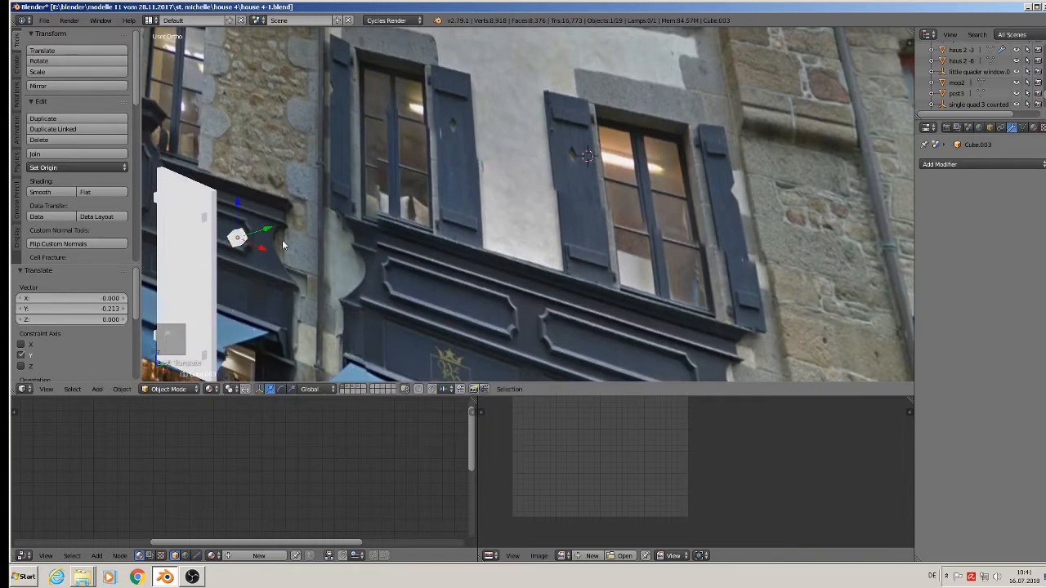
{"action": "middle_click_drag", "start_coordinate": [282, 240], "coordinate": [415, 208]}
- Stretch the diamond-shaped cube along the Y axis and move it about -0.038 along X into the shutter
{"action": "key", "text": "s"}
{"action": "key", "text": "y"}
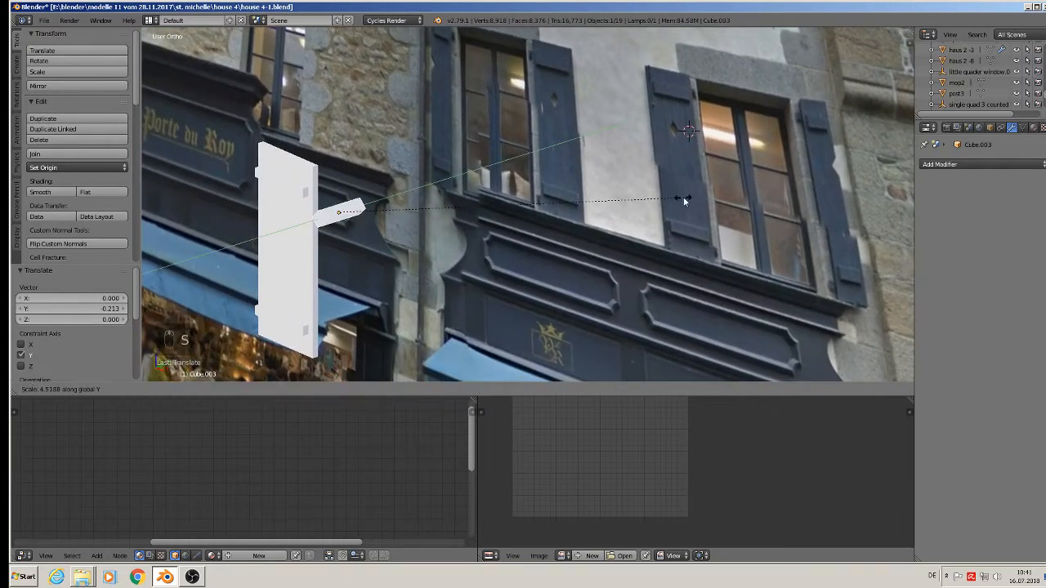
{"action": "left_click", "coordinate": [439, 206]}
{"action": "left_click_drag", "start_coordinate": [371, 223], "coordinate": [313, 221]}
- Give the diamond cutter a new Diffuse BSDF material in red
{"action": "left_click", "coordinate": [1033, 127]}
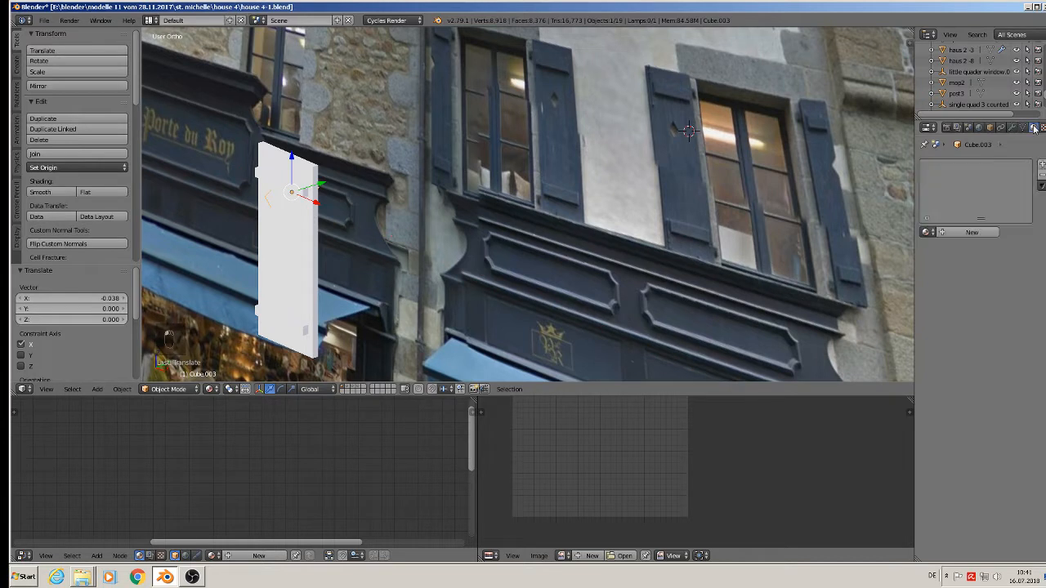
{"action": "left_click", "coordinate": [971, 232]}
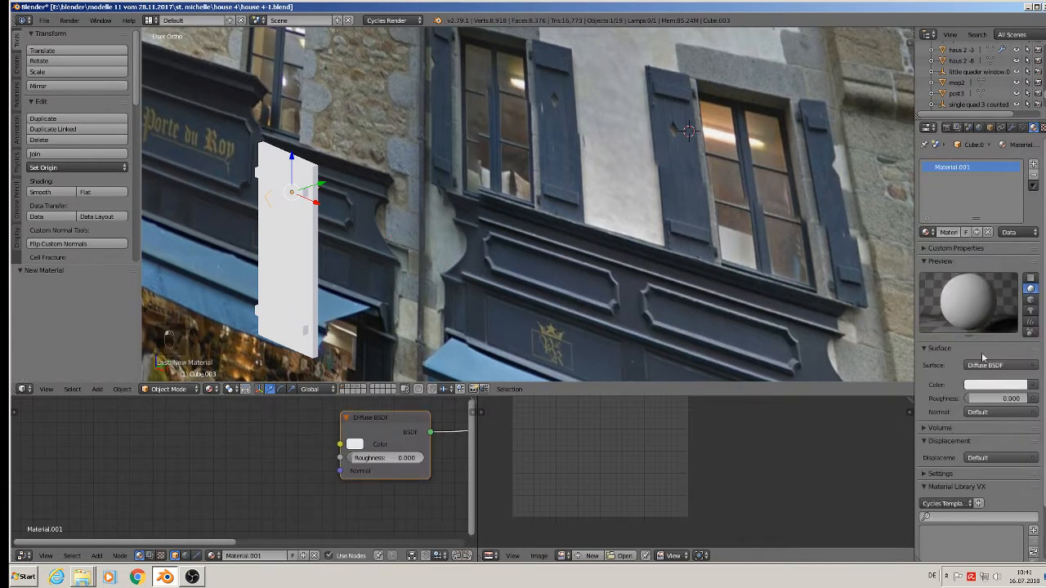
{"action": "left_click", "coordinate": [992, 386]}
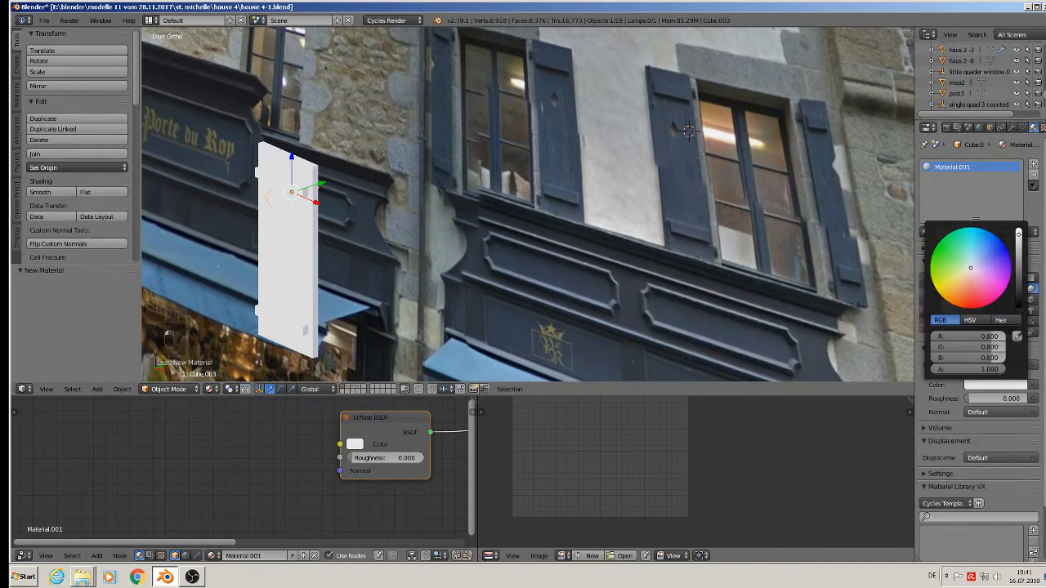
{"action": "left_click", "coordinate": [967, 301]}
- Center the red cutter on the shutter's upper part, moving it about 0.012 along X and -0.011 along Y so it pierces both faces
{"action": "middle_click_drag", "start_coordinate": [147, 239], "coordinate": [237, 214]}
{"action": "key", "text": "KP_1"}
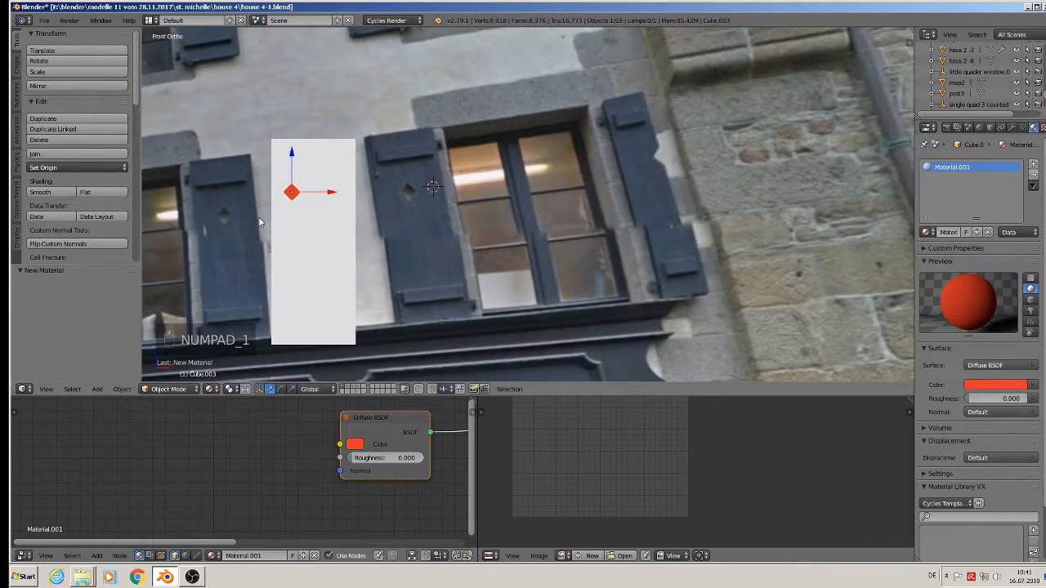
{"action": "mouse_move", "coordinate": [324, 198]}
{"action": "left_mouse_down"}
{"action": "mouse_move", "coordinate": [350, 196]}
{"action": "mouse_move", "coordinate": [347, 214]}
{"action": "left_mouse_up"}
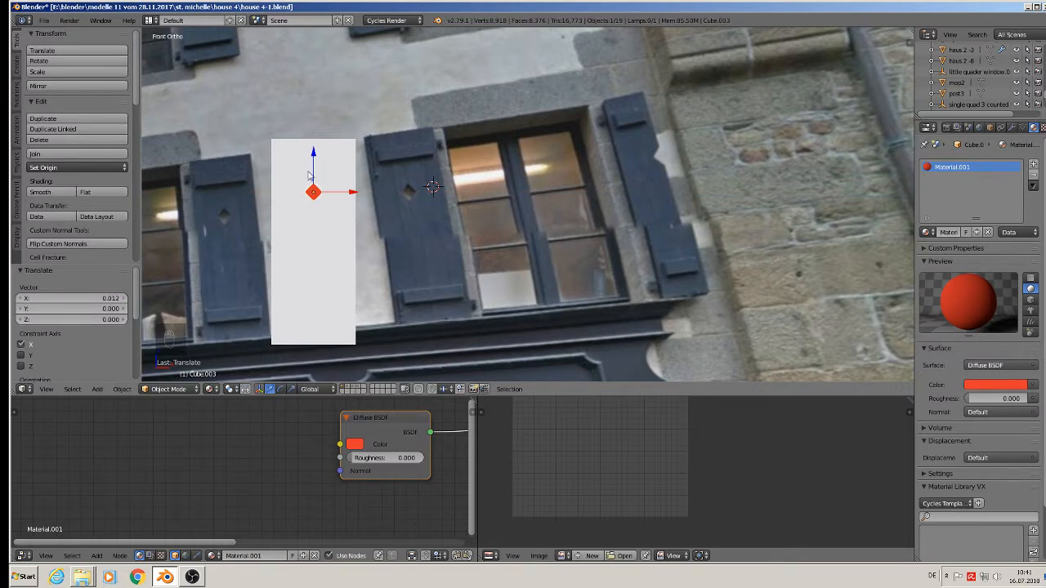
{"action": "left_click_drag", "start_coordinate": [310, 175], "coordinate": [317, 168]}
{"action": "middle_click_drag", "start_coordinate": [444, 274], "coordinate": [322, 217]}
{"action": "mouse_move", "coordinate": [322, 217]}
{"action": "left_mouse_down"}
{"action": "mouse_move", "coordinate": [327, 206]}
{"action": "mouse_move", "coordinate": [316, 203]}
{"action": "left_mouse_up"}
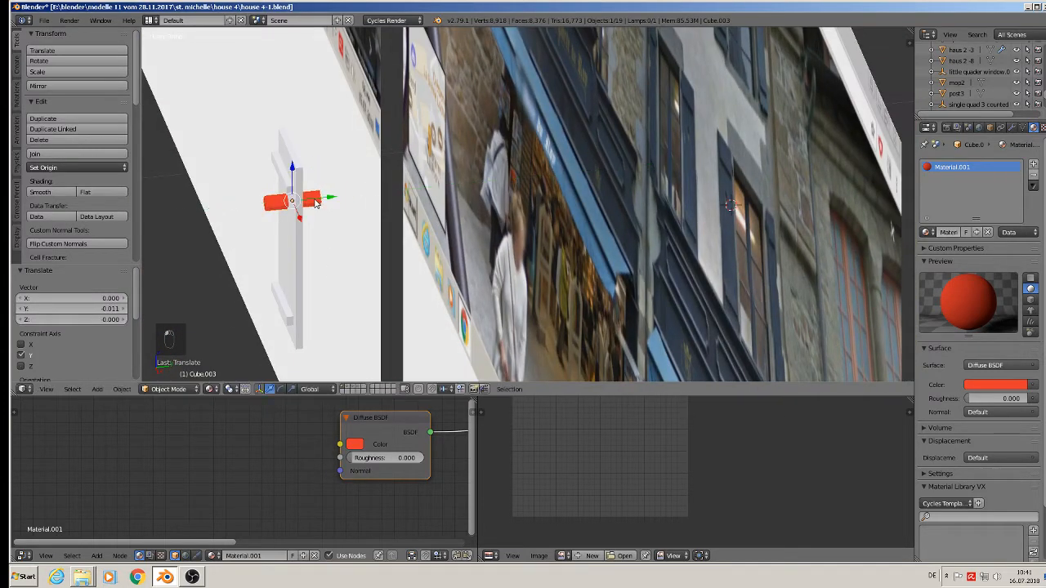
{"action": "mouse_move", "coordinate": [316, 203]}
{"action": "middle_mouse_down"}
{"action": "mouse_move", "coordinate": [304, 169]}
{"action": "mouse_move", "coordinate": [331, 192]}
{"action": "middle_mouse_up"}
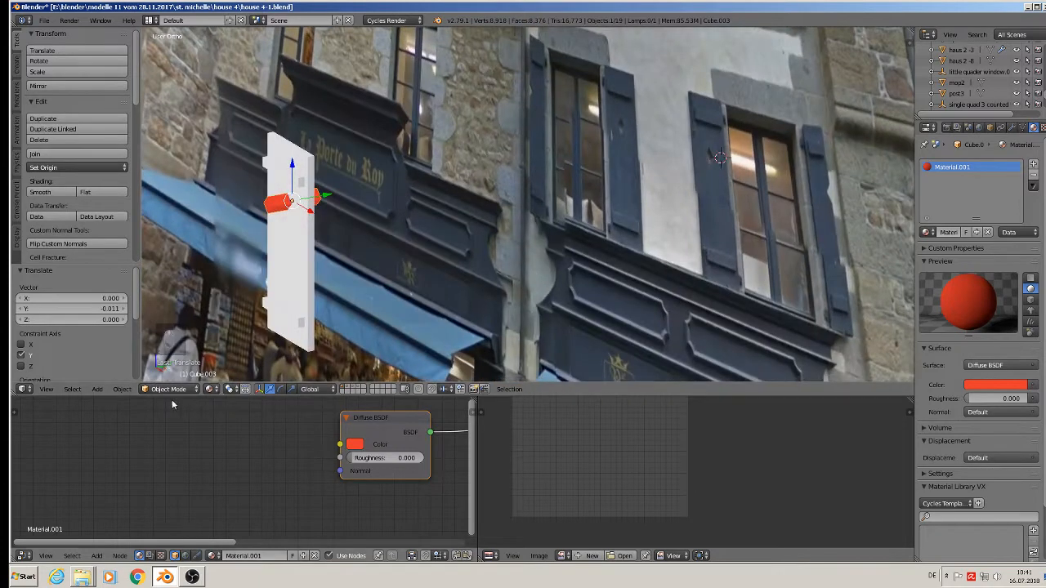
- Apply rotation and scale to the red cutter
{"action": "left_click", "coordinate": [122, 389]}
{"action": "mouse_move", "coordinate": [142, 339]}
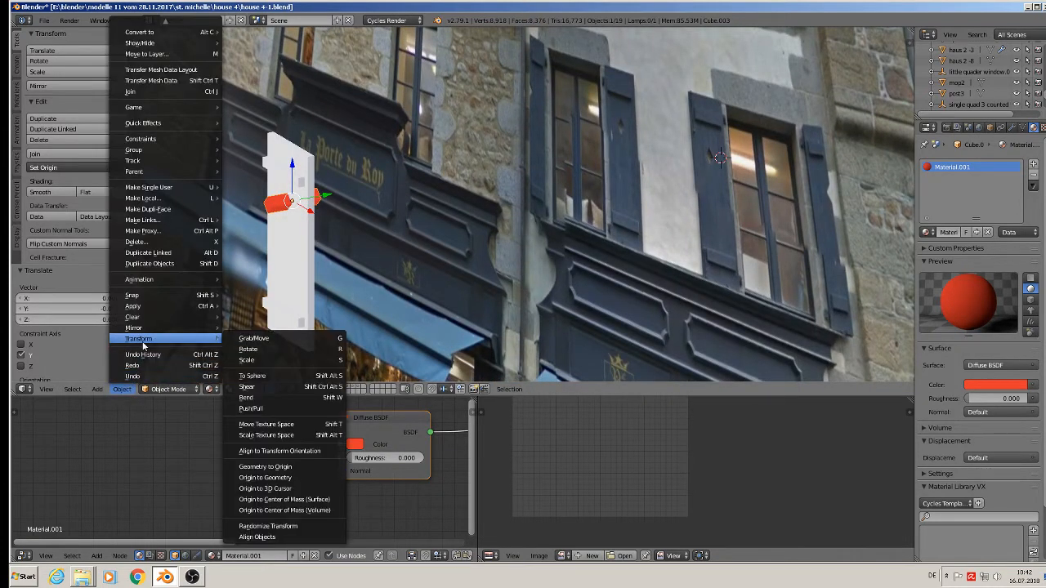
{"action": "mouse_move", "coordinate": [135, 306]}
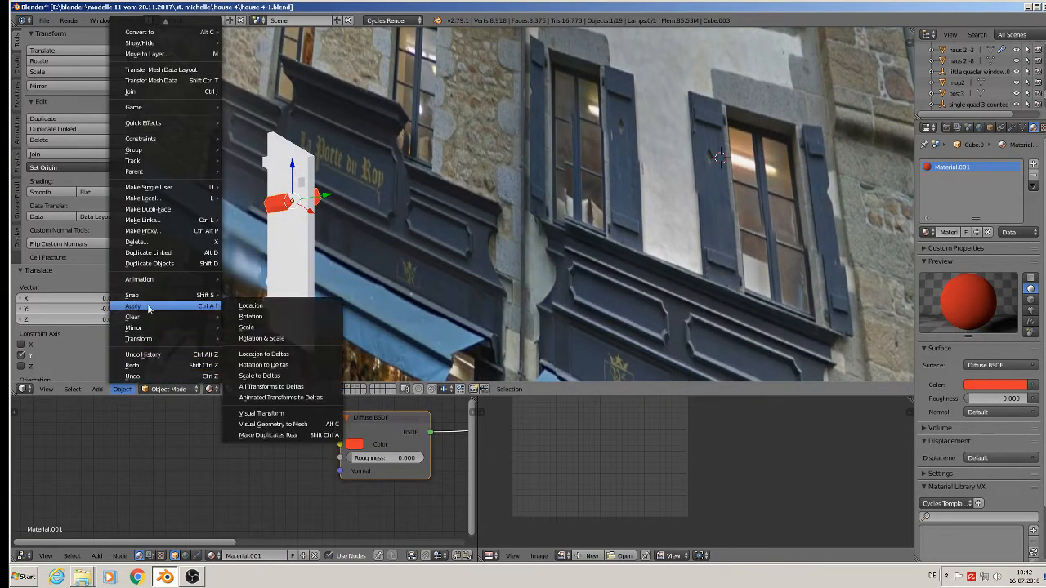
{"action": "left_click", "coordinate": [260, 337]}
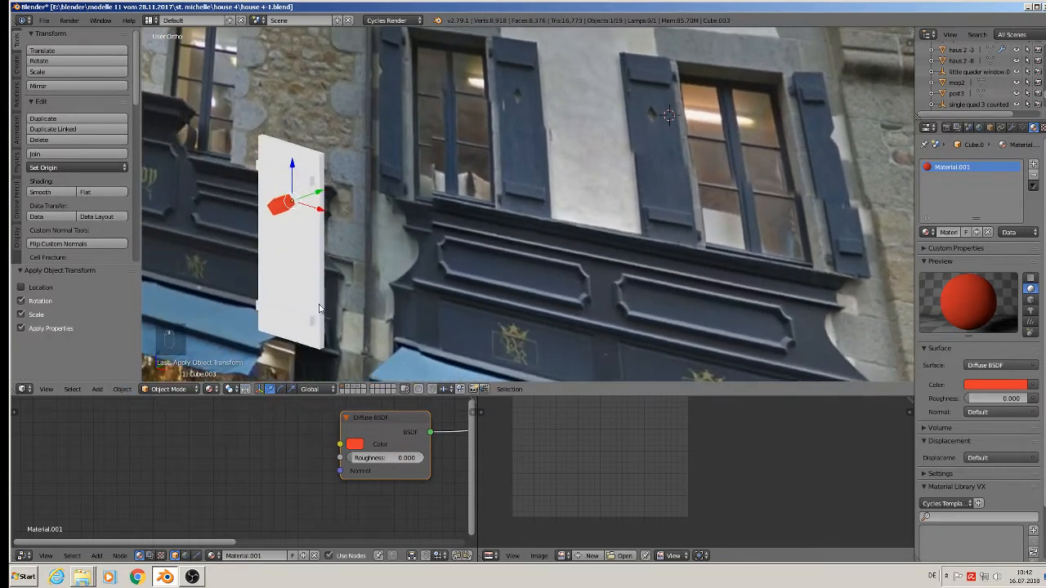
- Add a Boolean modifier to the shutter with operation Difference and object Cube.003, and apply it
{"action": "middle_click_drag", "start_coordinate": [220, 374], "coordinate": [283, 360]}
{"action": "right_click", "coordinate": [306, 263]}
{"action": "middle_click_drag", "start_coordinate": [318, 265], "coordinate": [348, 266]}
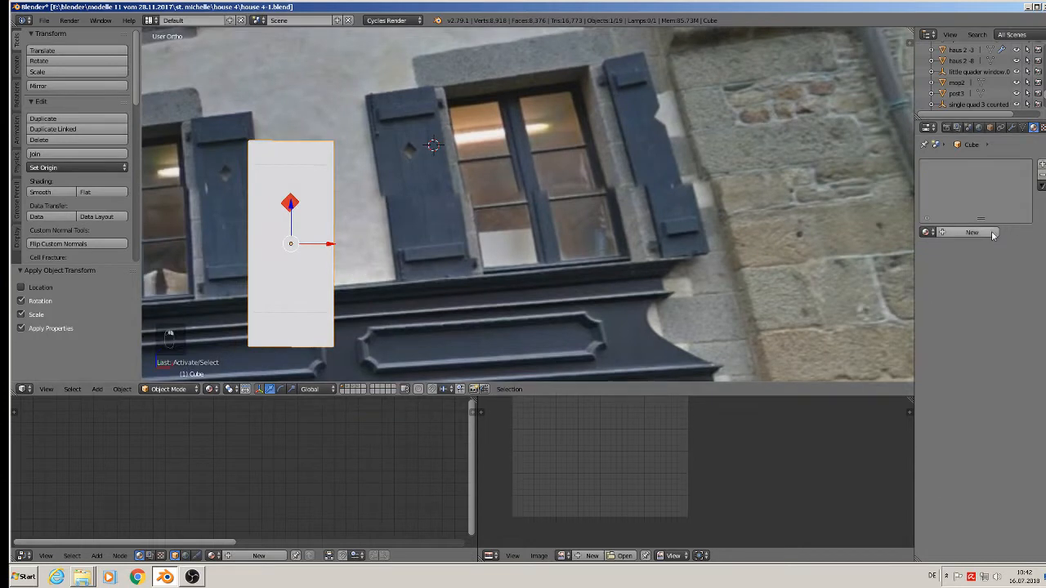
{"action": "left_click", "coordinate": [1012, 128]}
{"action": "left_click", "coordinate": [996, 161]}
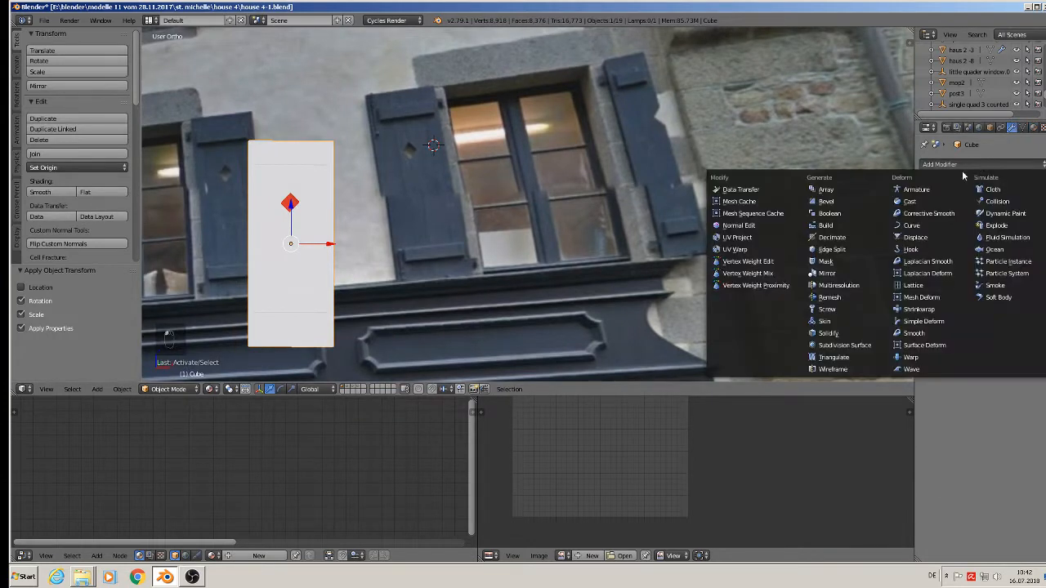
{"action": "left_click", "coordinate": [850, 215]}
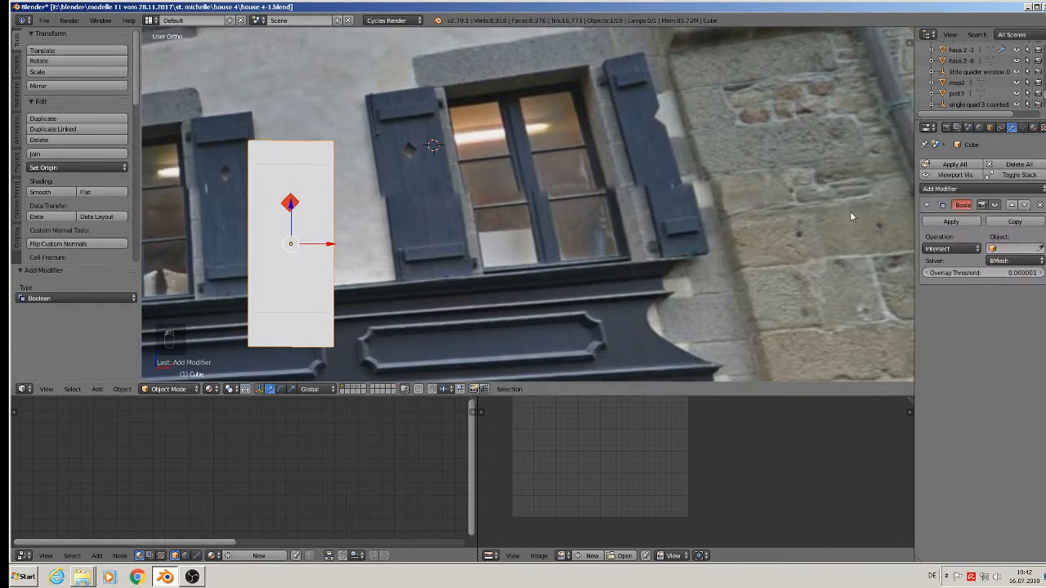
{"action": "left_click", "coordinate": [1013, 249]}
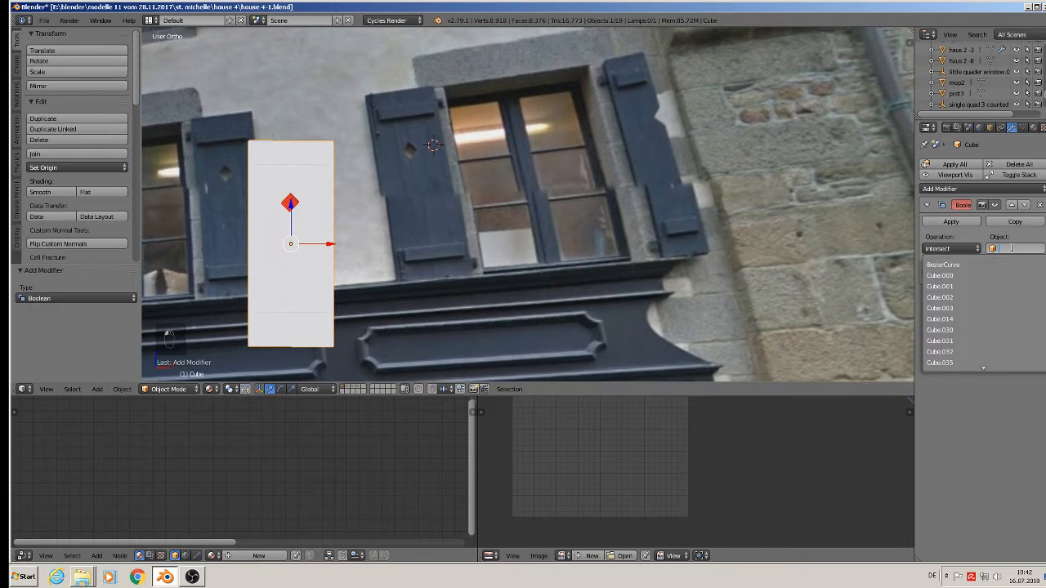
{"action": "left_click", "coordinate": [974, 307]}
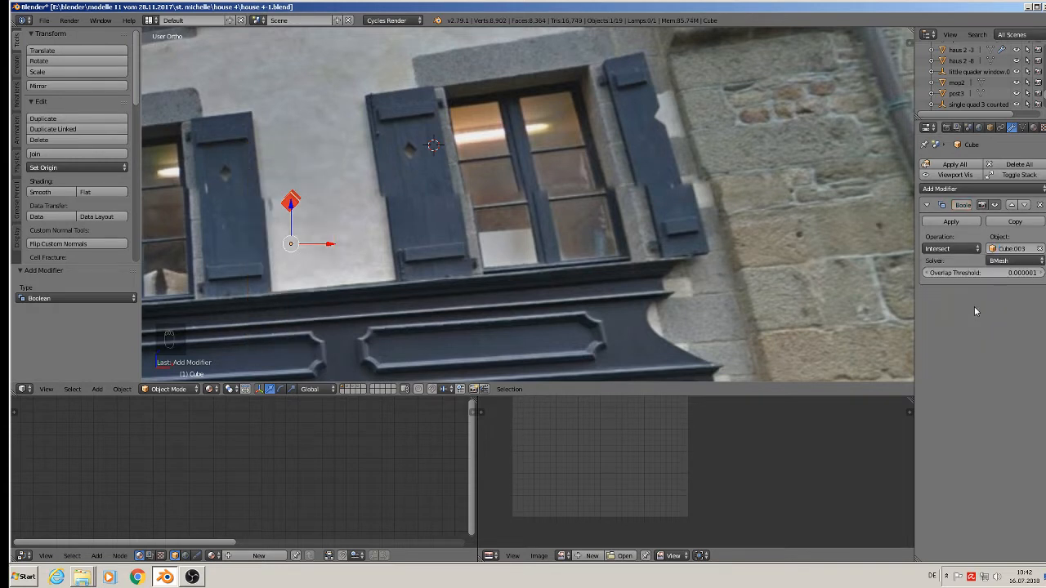
{"action": "left_click", "coordinate": [960, 249]}
{"action": "left_click", "coordinate": [960, 214]}
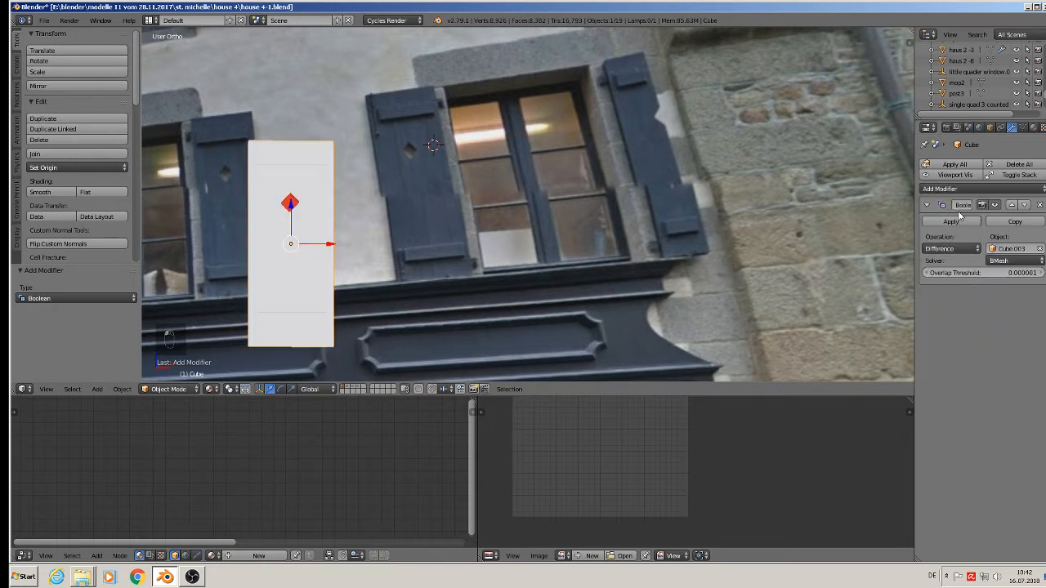
{"action": "left_click", "coordinate": [947, 223]}
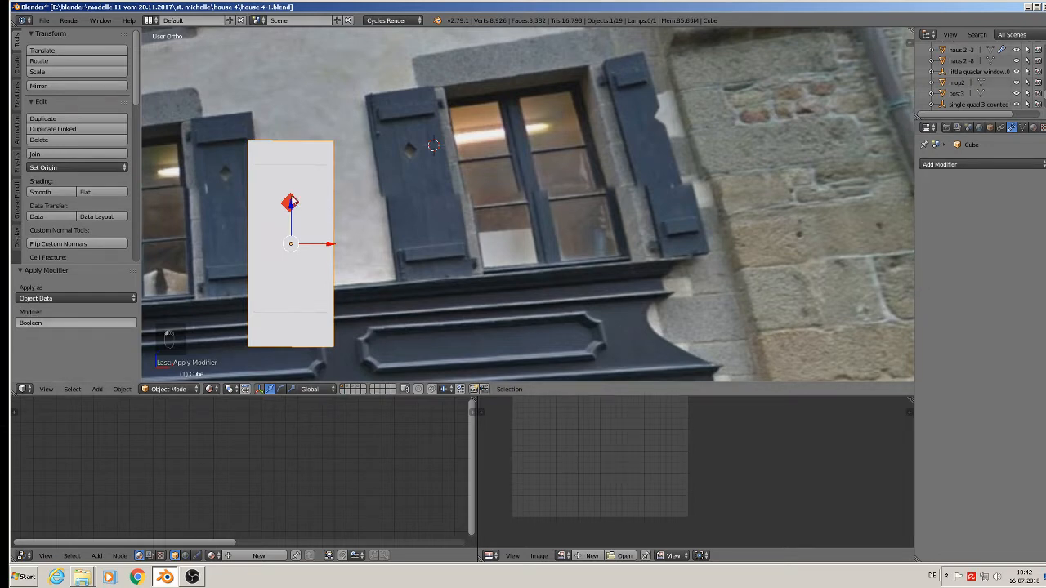
- Move the red cutter about 0.069 along X out of the shutter and send it to layer 2
{"action": "right_click", "coordinate": [293, 199]}
{"action": "left_click_drag", "start_coordinate": [330, 204], "coordinate": [454, 201]}
{"action": "scroll", "coordinate": [308, 256], "scroll_direction": "up", "scroll_amount": 1}
{"action": "middle_click_drag", "start_coordinate": [308, 257], "coordinate": [291, 177]}
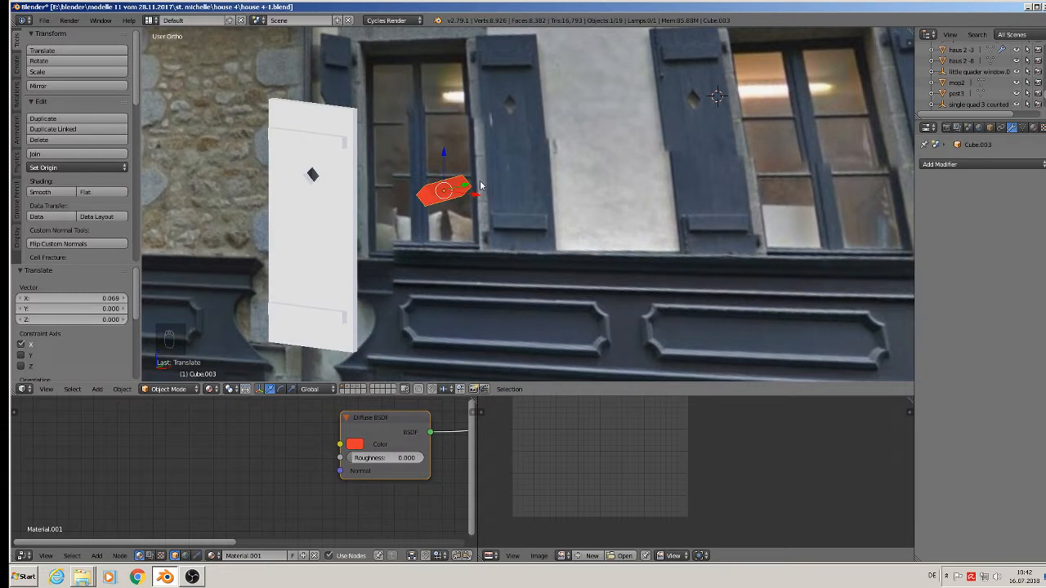
{"action": "key", "text": "m"}
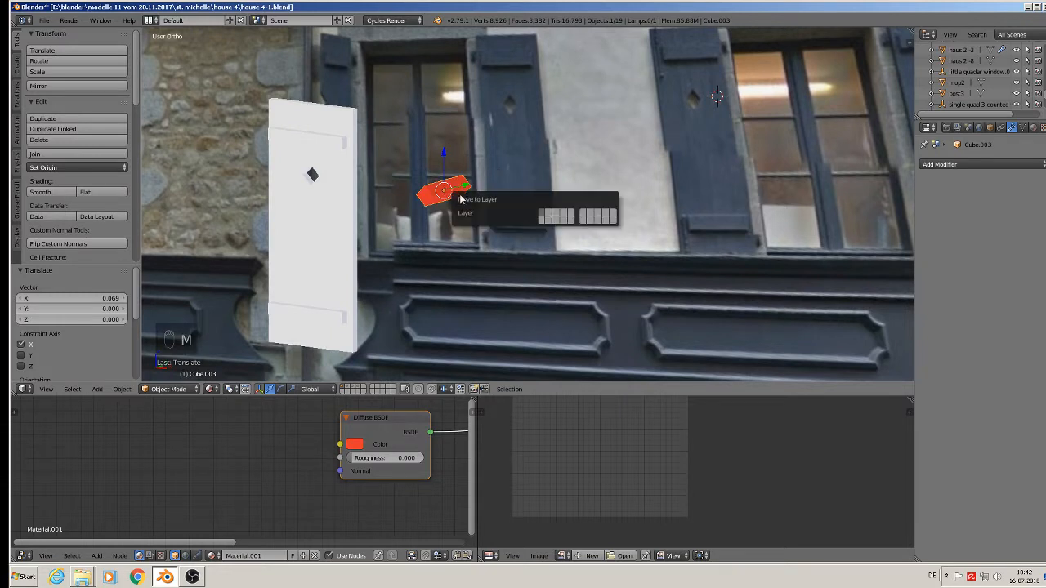
{"action": "left_click", "coordinate": [551, 214]}
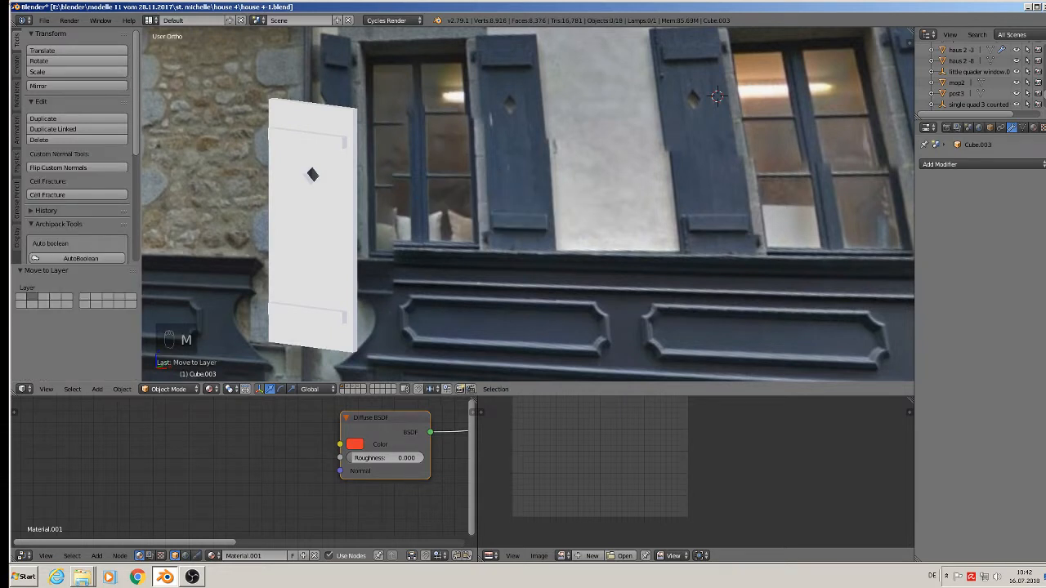
- Save the current Blender file under its existing name
{"action": "left_click", "coordinate": [53, 19]}
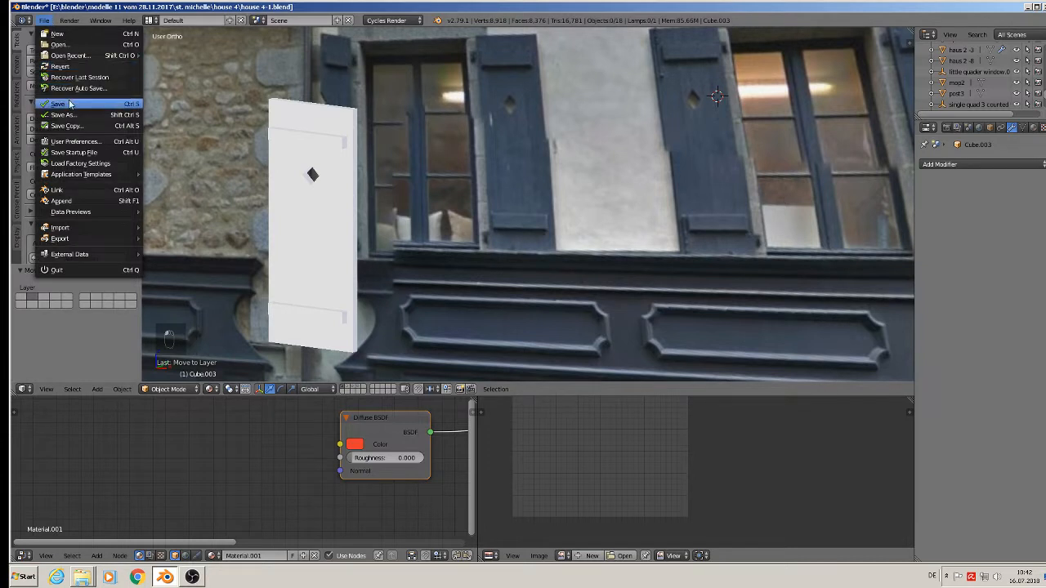
{"action": "left_click", "coordinate": [70, 100]}
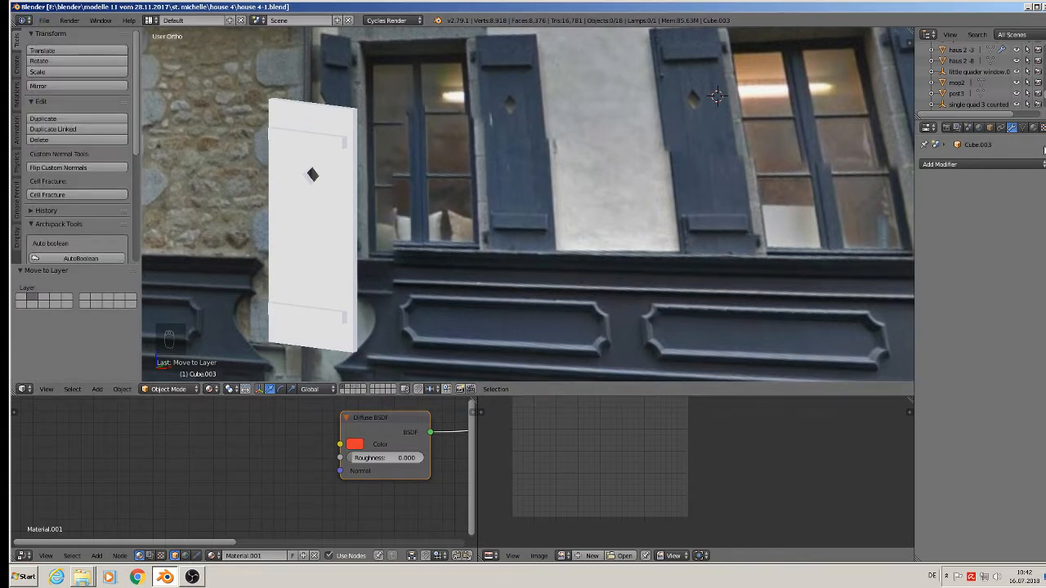
- Replace the red material of the cutter Cube.003 with the existing blue wood material
{"action": "left_click", "coordinate": [1042, 128]}
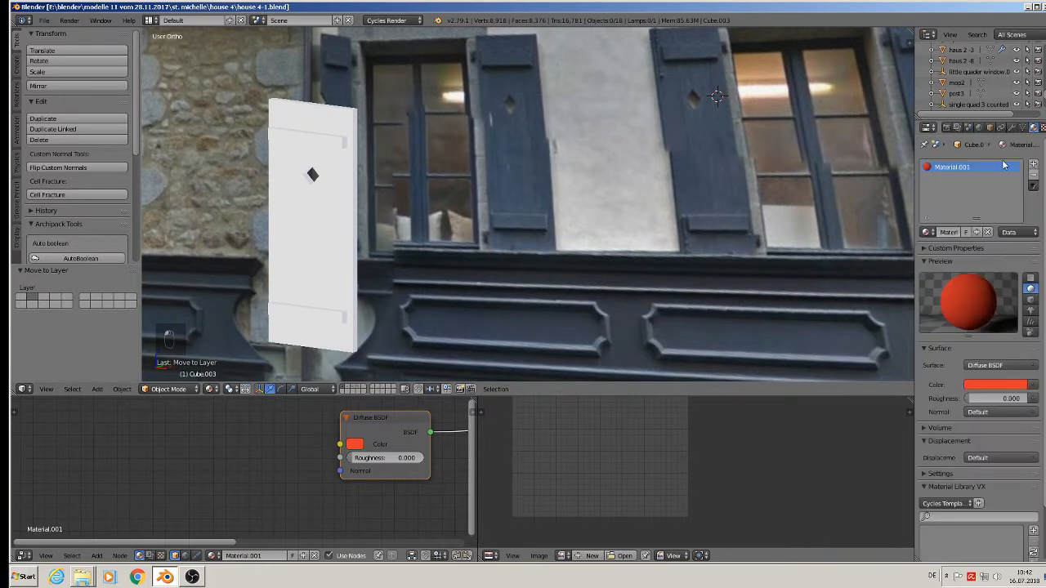
{"action": "left_click", "coordinate": [926, 232]}
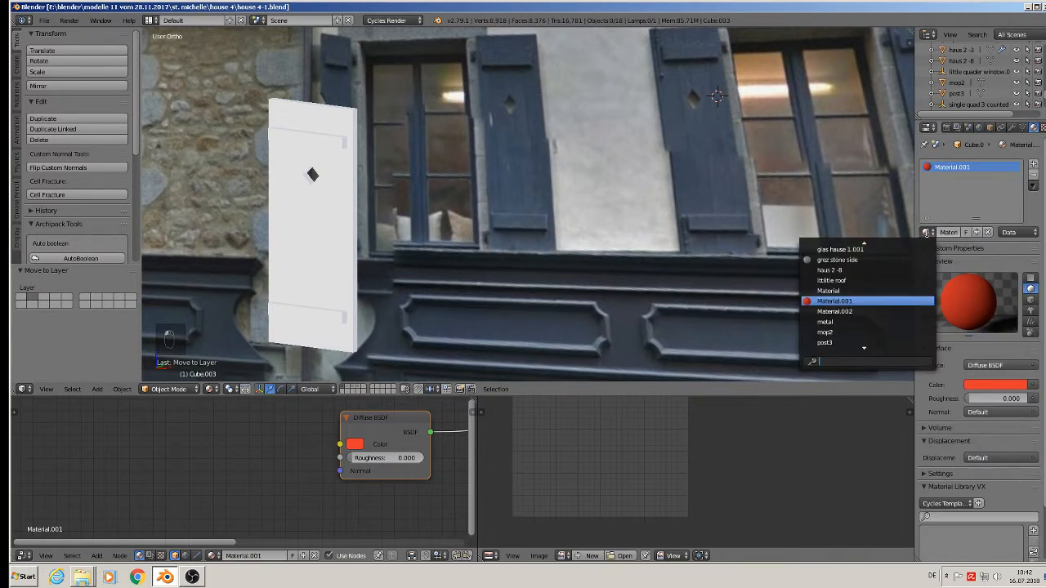
{"action": "scroll", "coordinate": [903, 331], "scroll_direction": "down", "scroll_amount": 10}
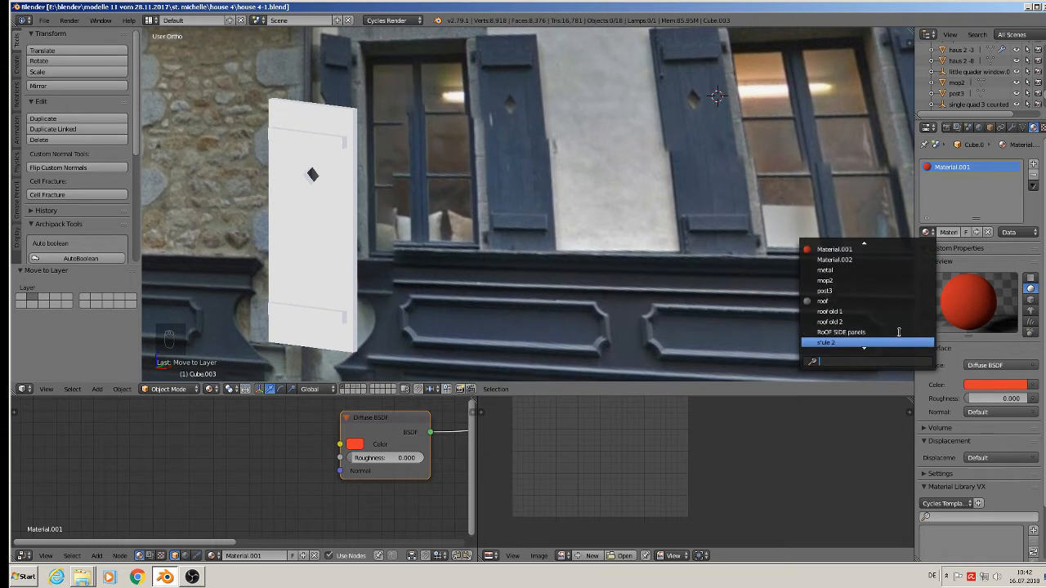
{"action": "scroll", "coordinate": [897, 330], "scroll_direction": "down", "scroll_amount": 3}
{"action": "scroll", "coordinate": [897, 331], "scroll_direction": "up", "scroll_amount": 15}
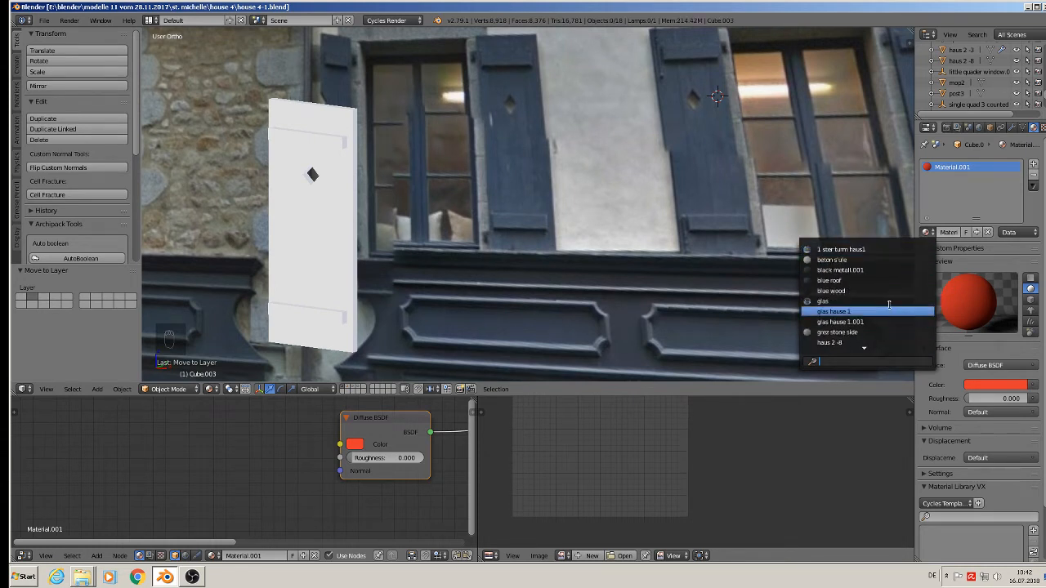
{"action": "left_click", "coordinate": [827, 291]}
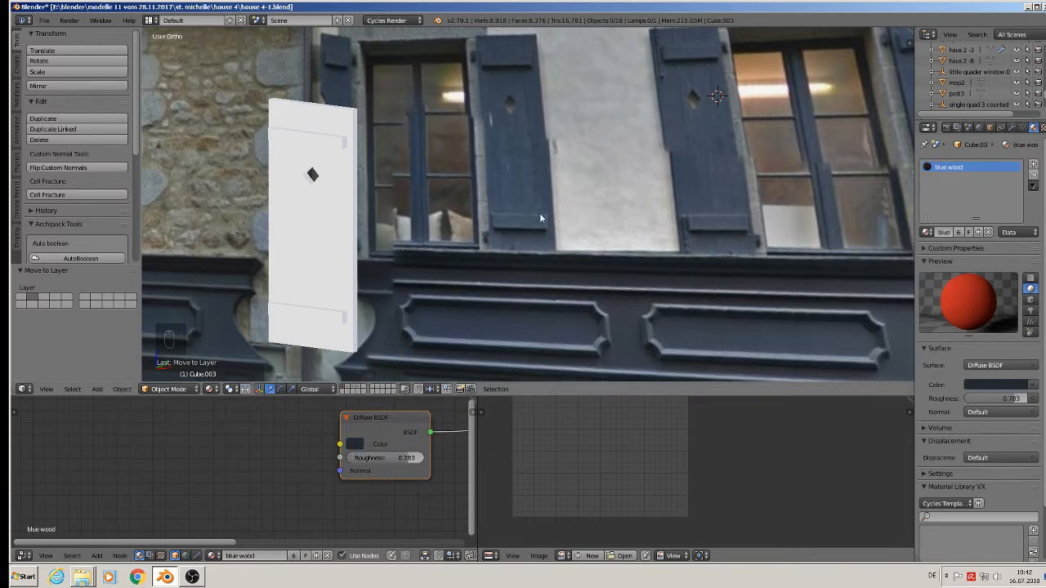
- Assign the existing blue wood material to the shutter and compare it with the shutters in the reference photo
{"action": "right_click", "coordinate": [335, 171]}
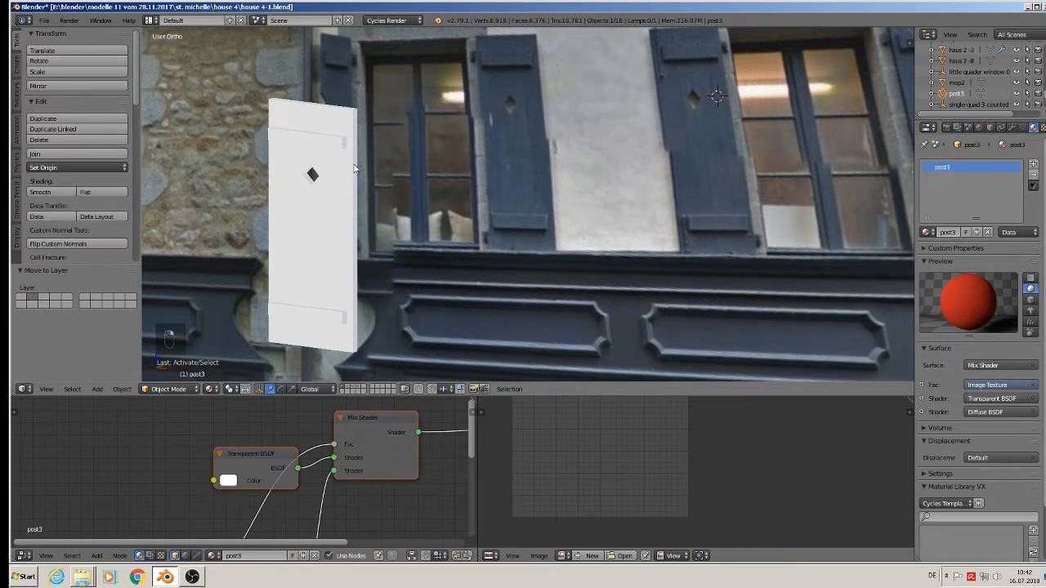
{"action": "right_click", "coordinate": [330, 138]}
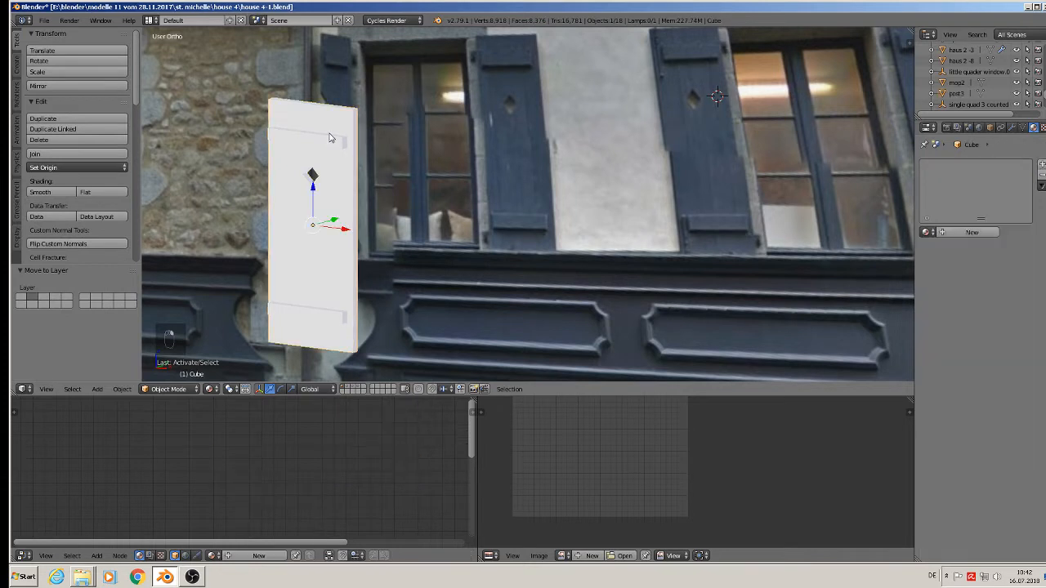
{"action": "left_click", "coordinate": [925, 233]}
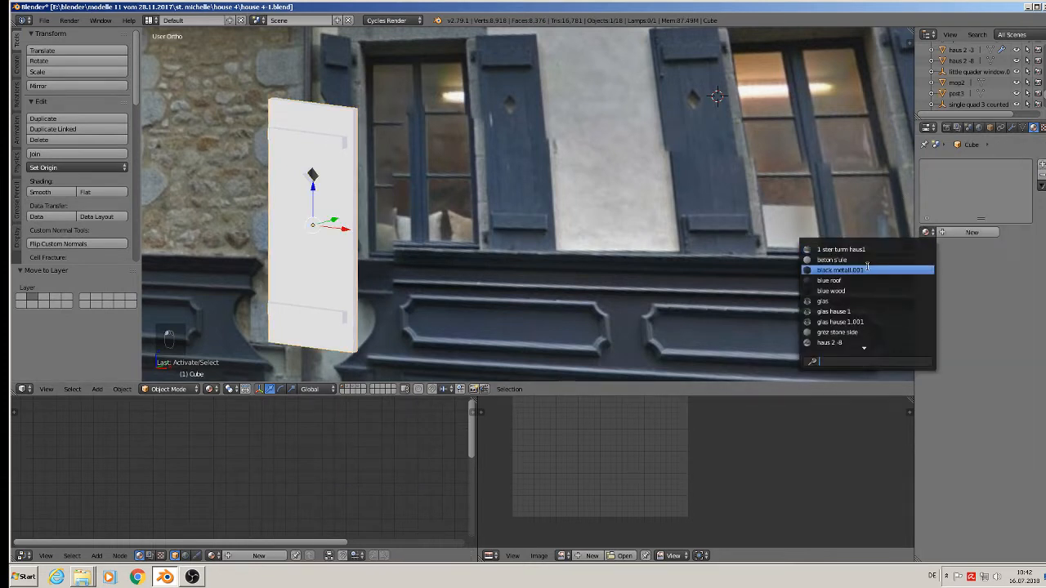
{"action": "scroll", "coordinate": [490, 208], "scroll_direction": "down", "scroll_amount": 2}
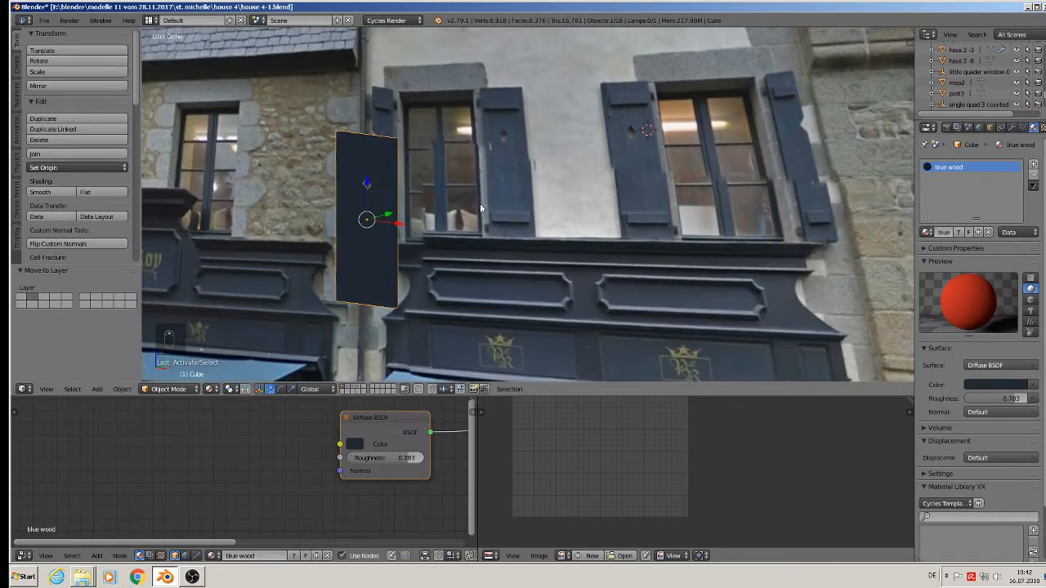
{"action": "key", "text": "Tab"}
{"action": "key", "text": "Tab"}
{"action": "key", "text": "a"}
{"action": "key", "text": "a"}
{"action": "key", "text": "a"}
{"action": "middle_click_drag", "start_coordinate": [456, 211], "coordinate": [527, 233]}
{"action": "scroll", "coordinate": [527, 234], "scroll_direction": "down", "scroll_amount": 3}
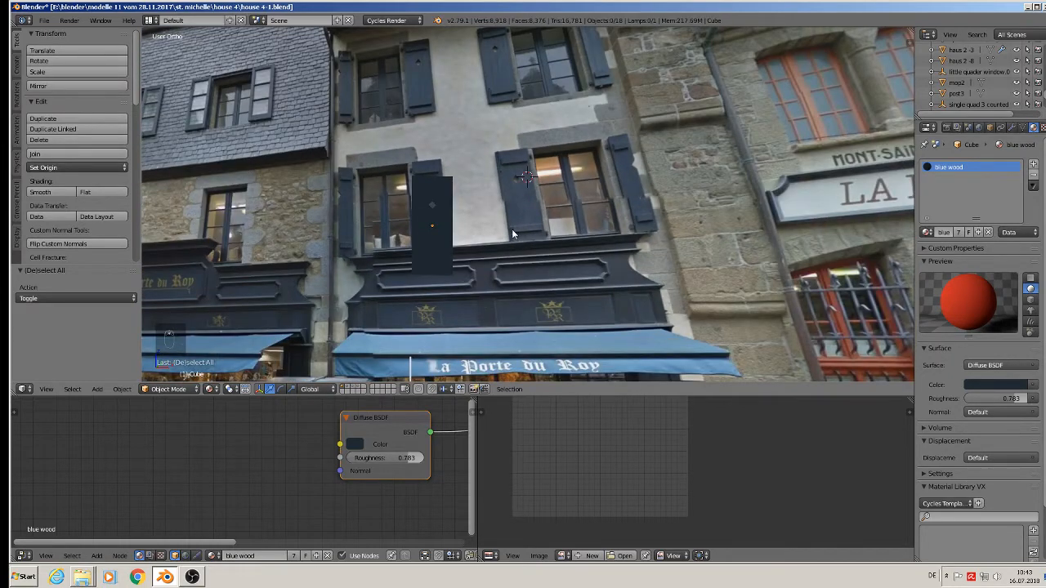
{"action": "scroll", "coordinate": [510, 228], "scroll_direction": "down", "scroll_amount": 2}
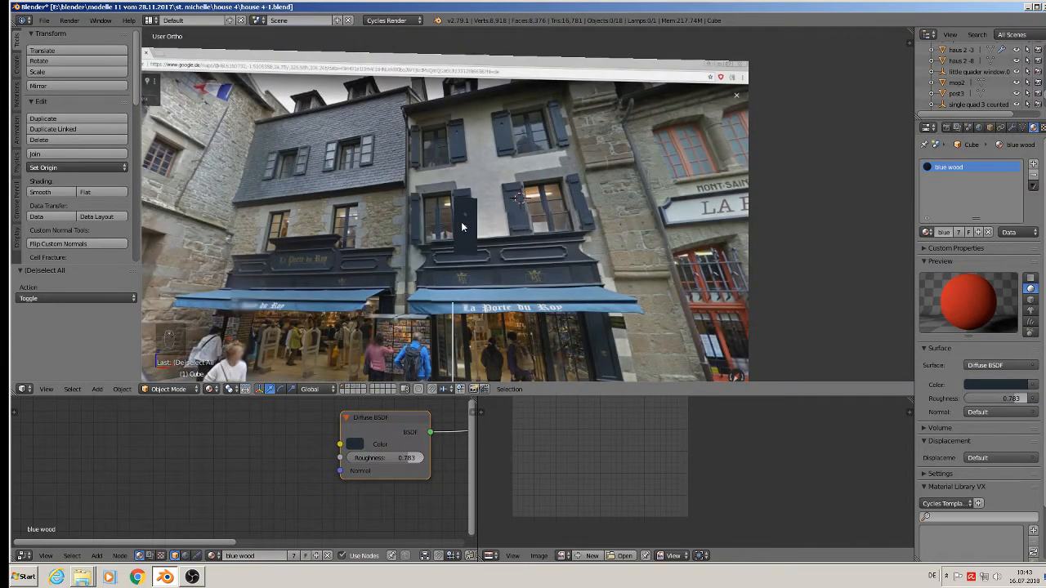
- Replace the shutter's blue wood material with a new material containing the copied dark blue Diffuse BSDF node
{"action": "right_click", "coordinate": [461, 222]}
{"action": "key", "text": "KP_1"}
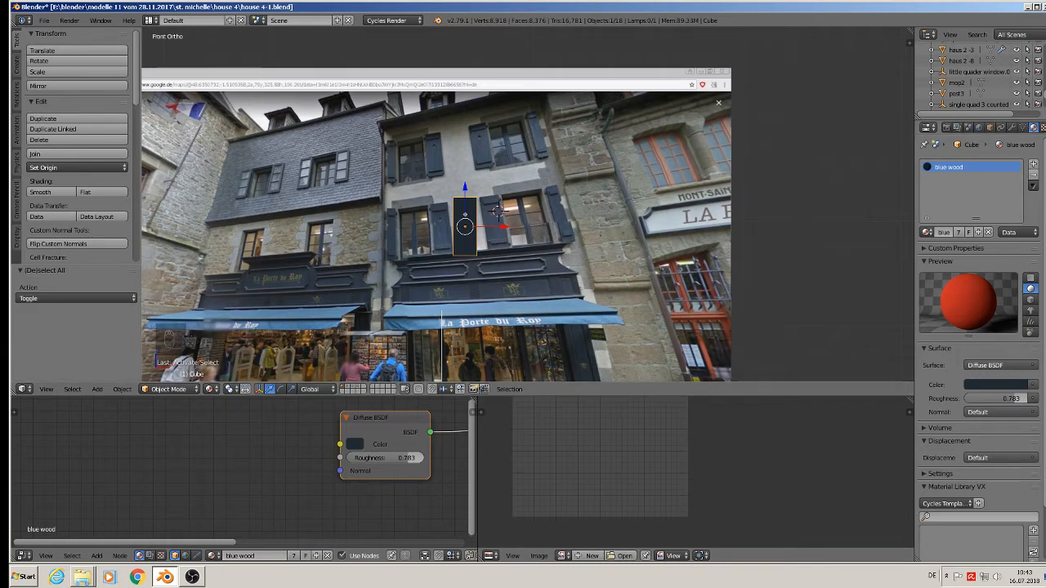
{"action": "left_click", "coordinate": [1033, 175]}
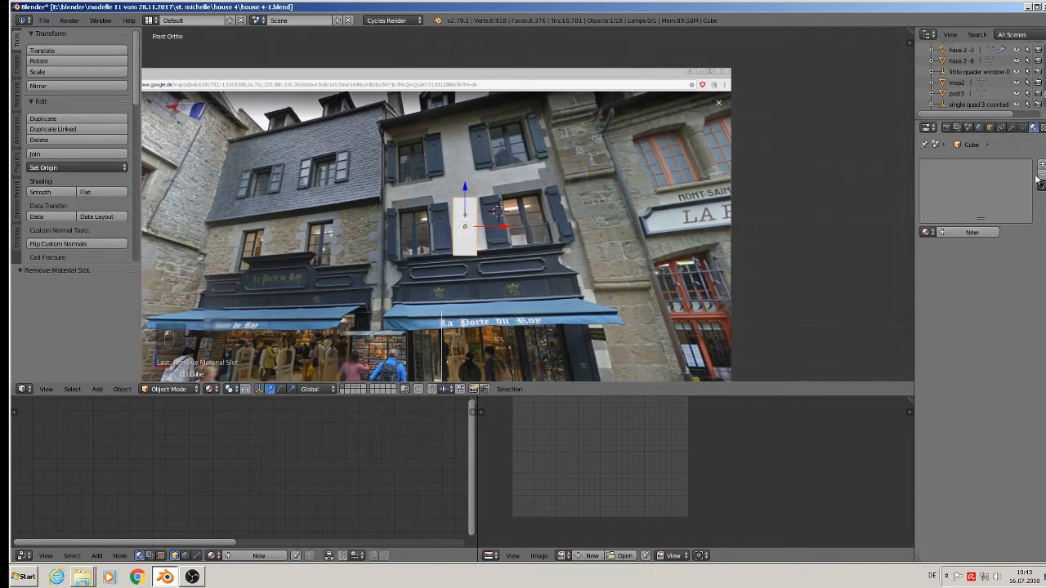
{"action": "left_click", "coordinate": [972, 232]}
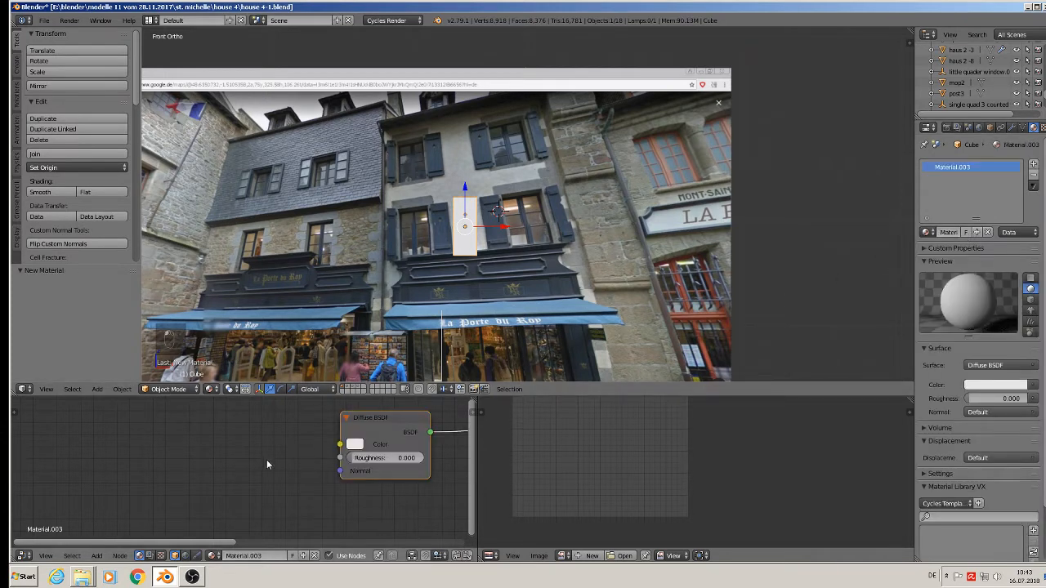
{"action": "key", "text": "ctrl+v"}
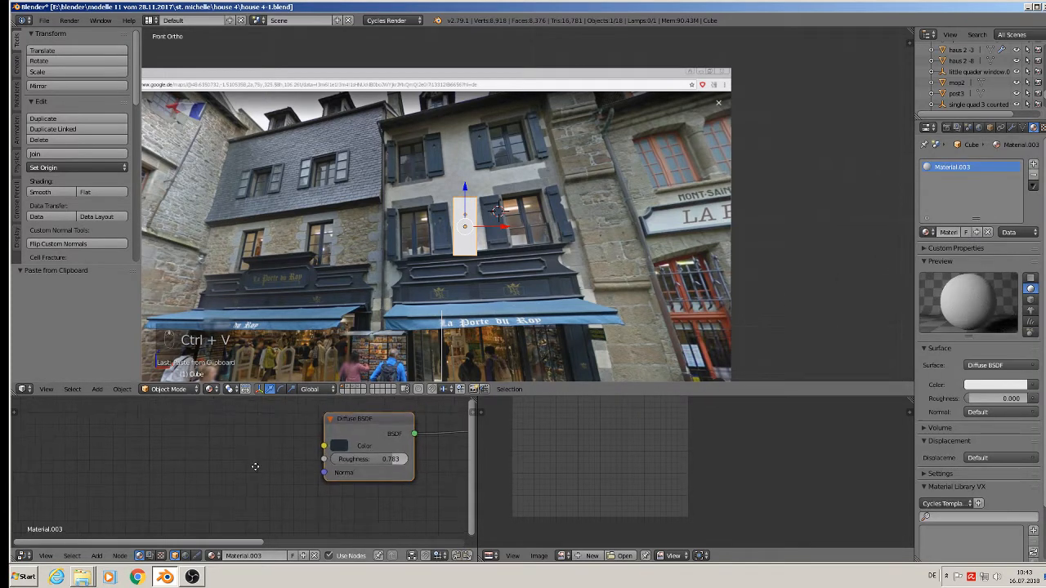
{"action": "key", "text": "Home"}
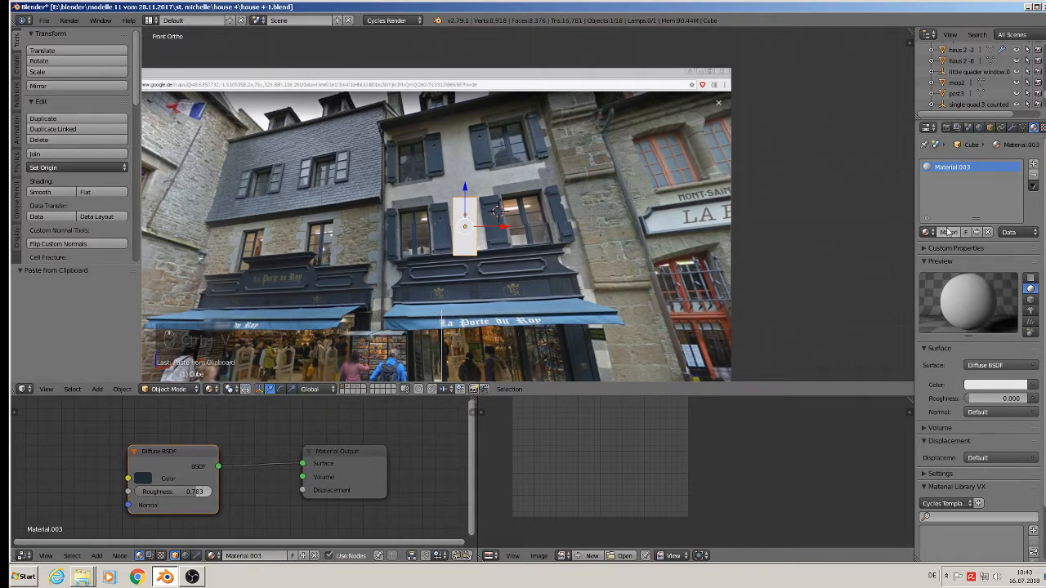
- Rename the shutter's new material wood blue 2 and save the file
{"action": "double_click", "coordinate": [946, 232]}
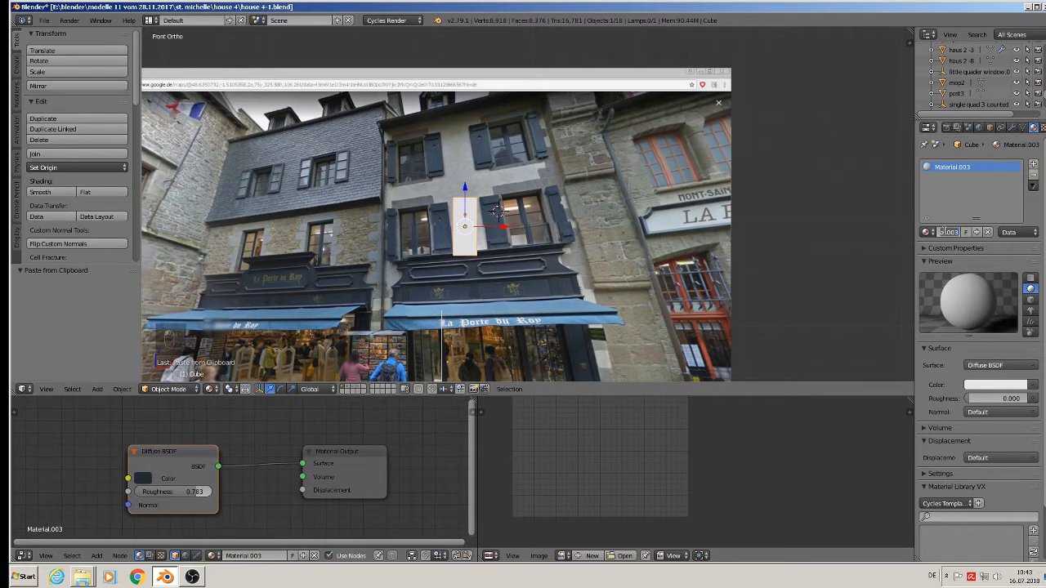
{"action": "type", "text": "wood blue 2"}
{"action": "key", "text": "Return"}
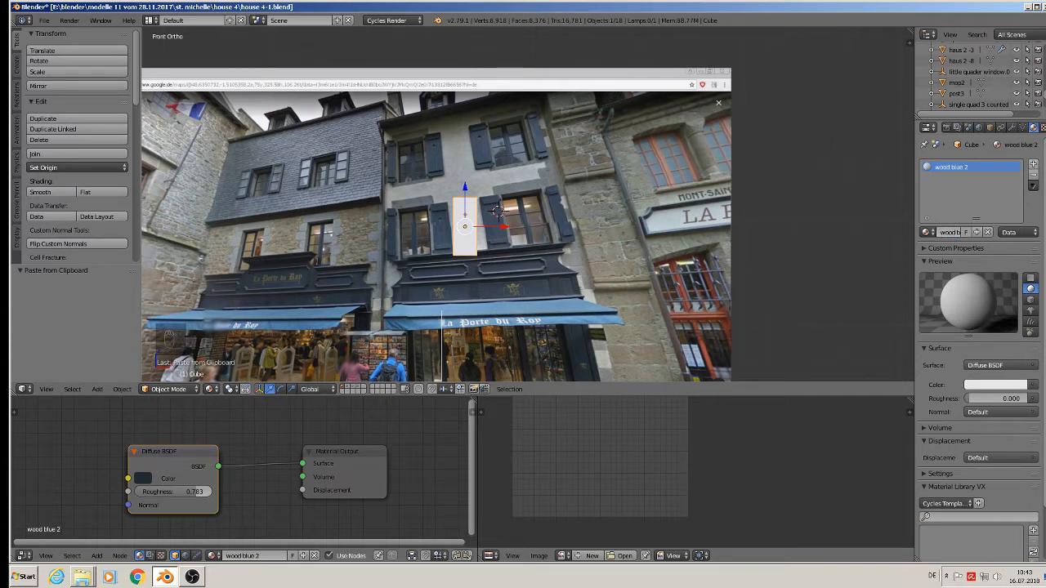
{"action": "left_click", "coordinate": [44, 19]}
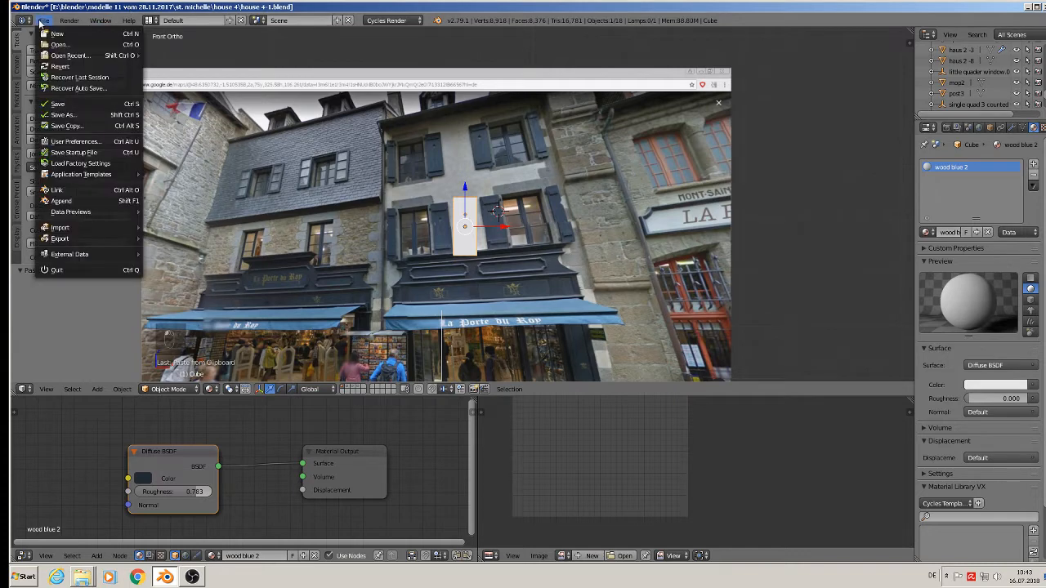
{"action": "left_click", "coordinate": [58, 104]}
- Examine the wood images in the textur folder in Windows Explorer to choose a plank texture for the shutter
{"action": "scroll", "coordinate": [500, 213], "scroll_direction": "up", "scroll_amount": 5}
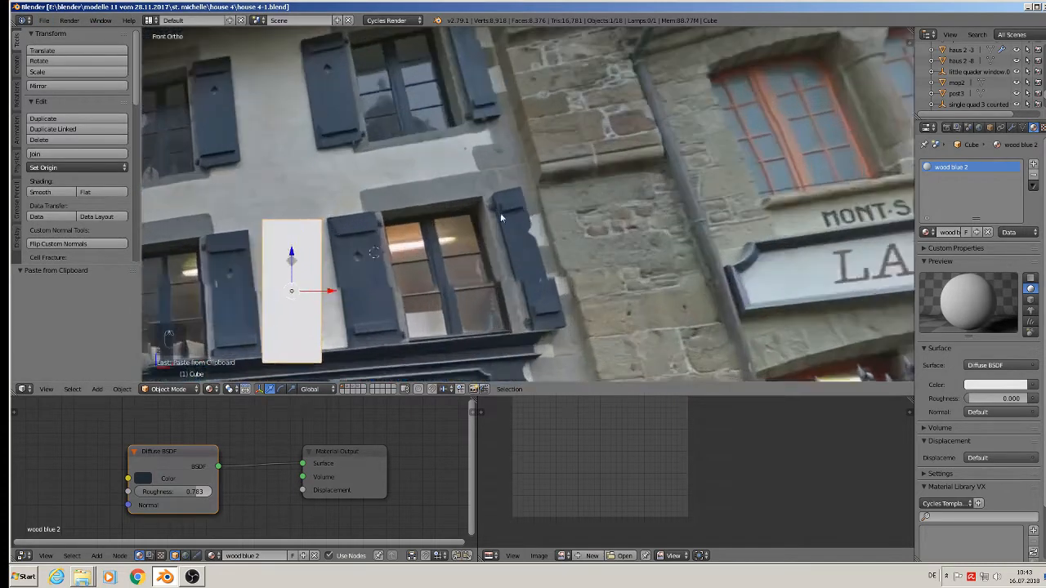
{"action": "scroll", "coordinate": [501, 215], "scroll_direction": "up", "scroll_amount": 1}
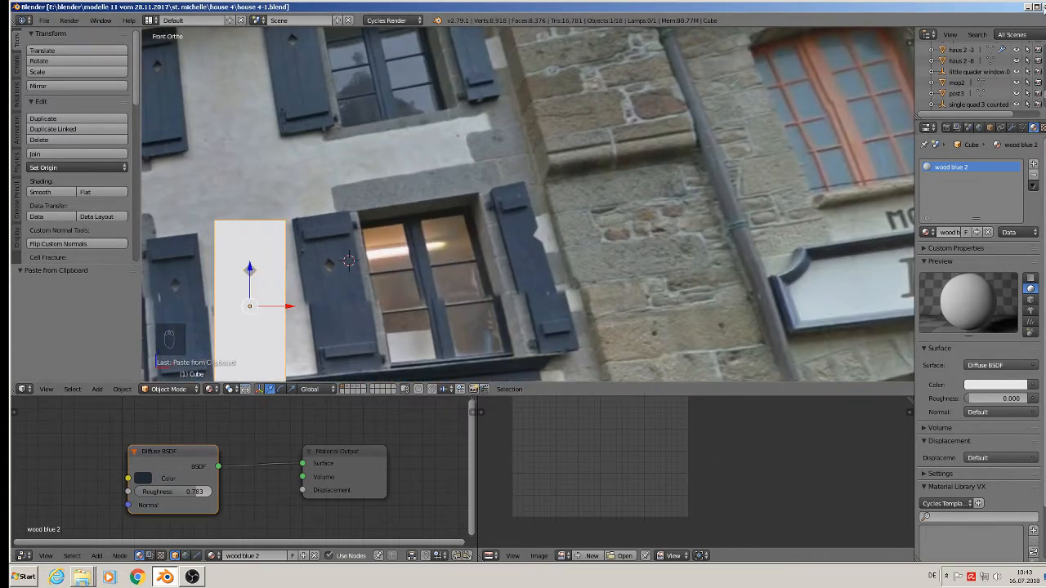
{"action": "left_click", "coordinate": [1028, 7]}
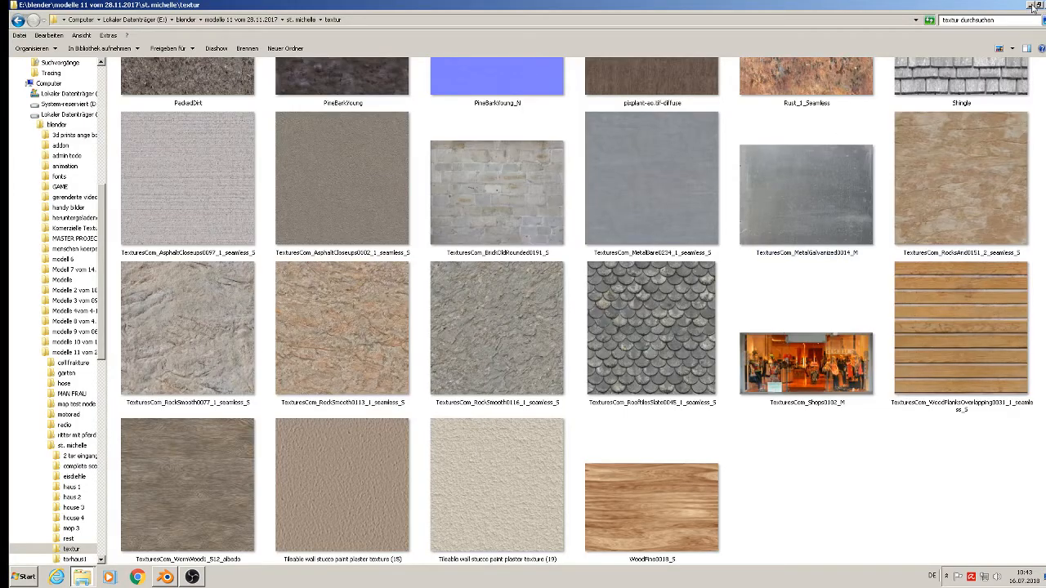
{"action": "scroll", "coordinate": [940, 178], "scroll_direction": "up", "scroll_amount": 3}
{"action": "left_click", "coordinate": [940, 177]}
{"action": "scroll", "coordinate": [940, 177], "scroll_direction": "up", "scroll_amount": 4}
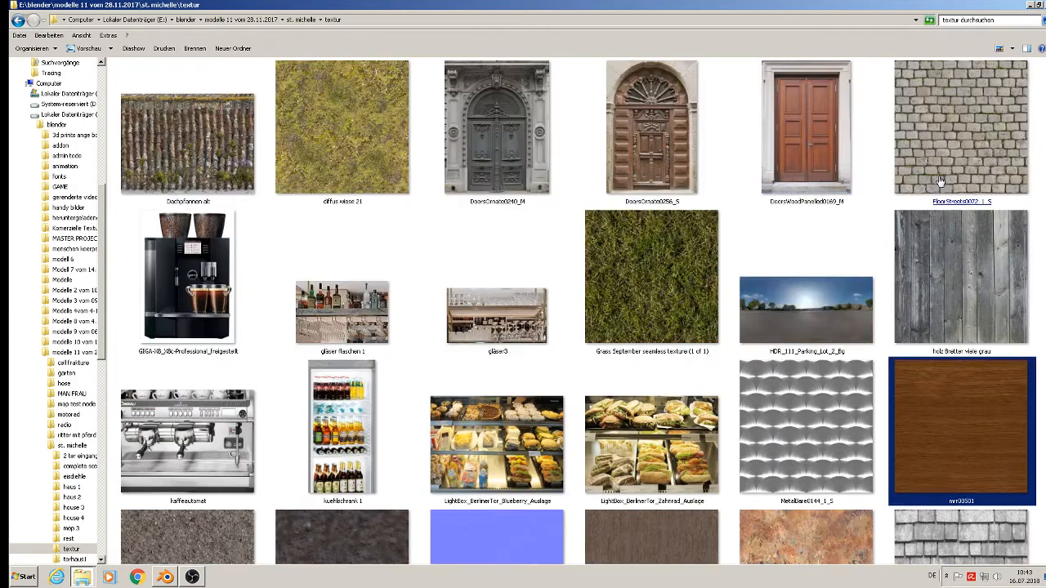
{"action": "left_click", "coordinate": [969, 290]}
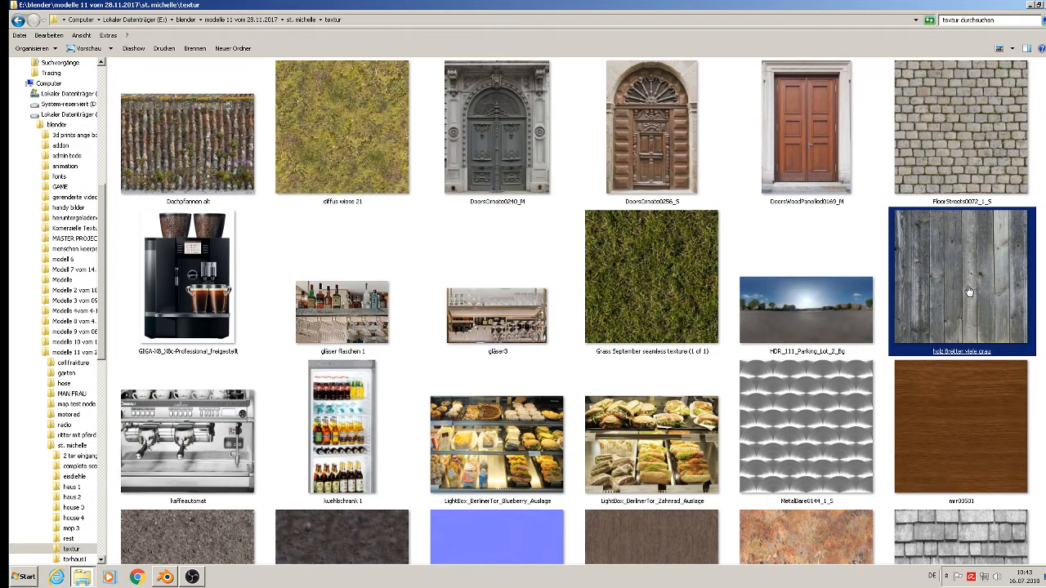
{"action": "scroll", "coordinate": [193, 473], "scroll_direction": "down", "scroll_amount": 5}
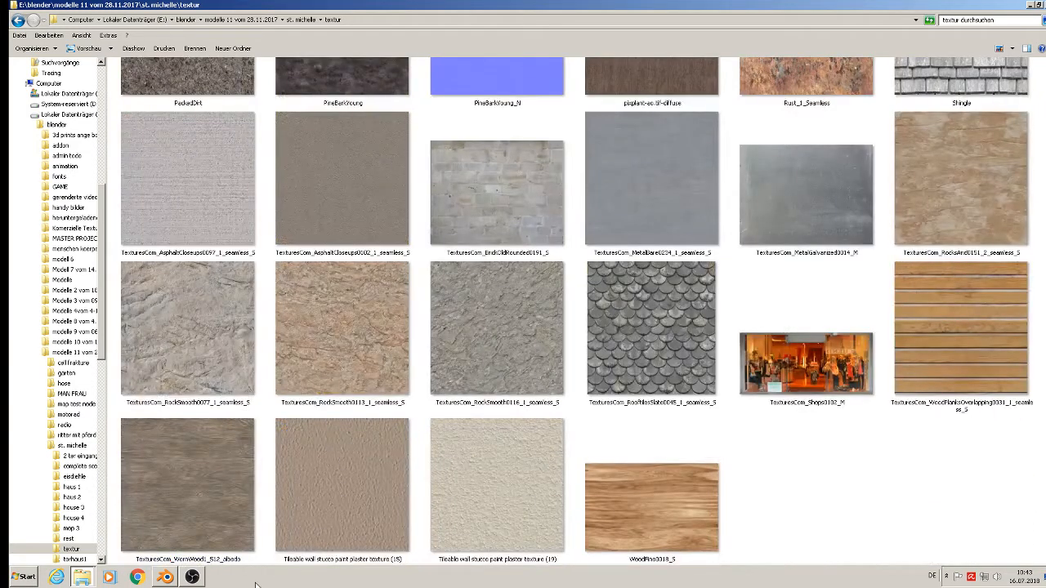
{"action": "left_click", "coordinate": [164, 577]}
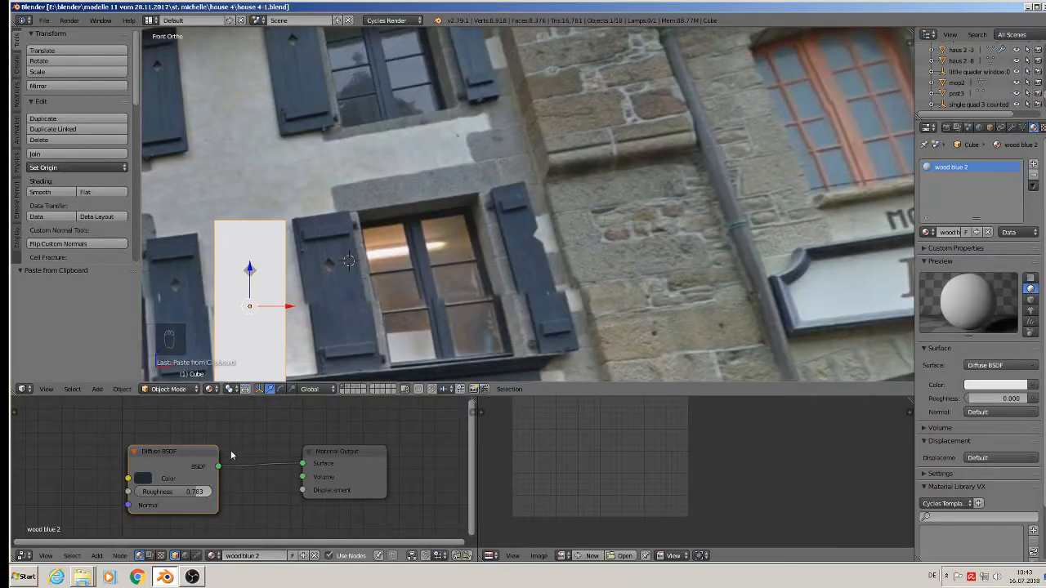
- Add an Image Texture node to wood blue 2 and link its Color output to the Diffuse BSDF's Color input
{"action": "scroll", "coordinate": [232, 455], "scroll_direction": "down", "scroll_amount": 4}
{"action": "middle_click_drag", "start_coordinate": [152, 496], "coordinate": [281, 463]}
{"action": "left_click", "coordinate": [97, 555]}
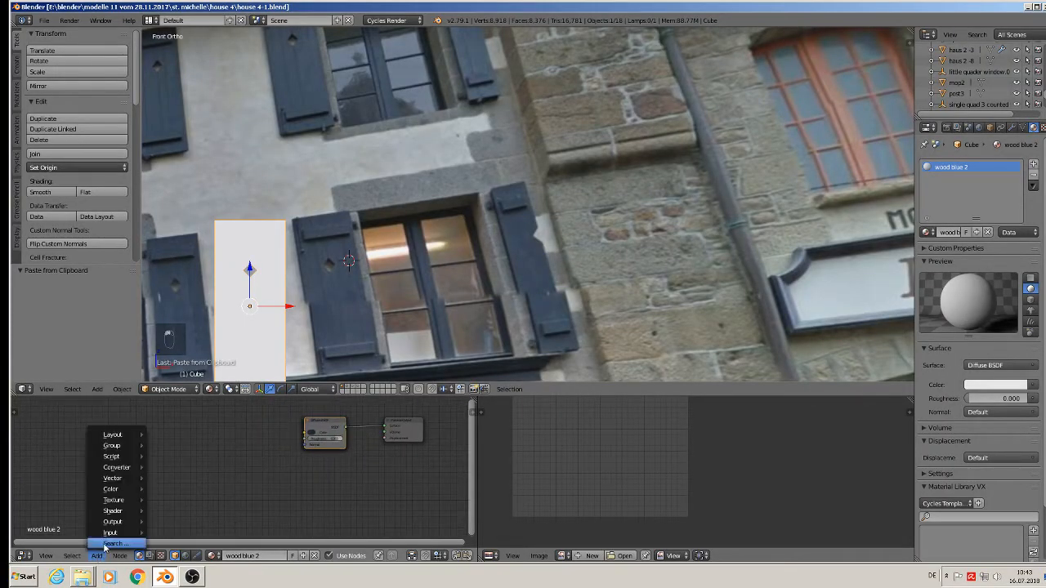
{"action": "mouse_move", "coordinate": [111, 499]}
{"action": "left_click", "coordinate": [205, 422]}
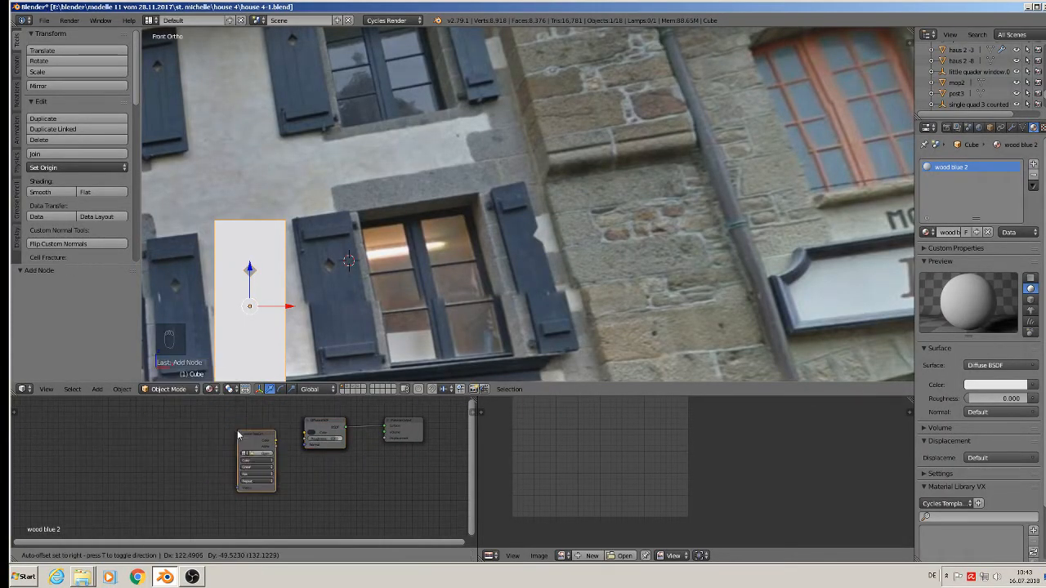
{"action": "left_click", "coordinate": [237, 435]}
{"action": "scroll", "coordinate": [266, 445], "scroll_direction": "up", "scroll_amount": 3}
{"action": "left_click_drag", "start_coordinate": [282, 430], "coordinate": [344, 432]}
- Load holz Bretter viele grau.jpg from the textur folder into the Image Texture node
{"action": "left_click", "coordinate": [258, 454]}
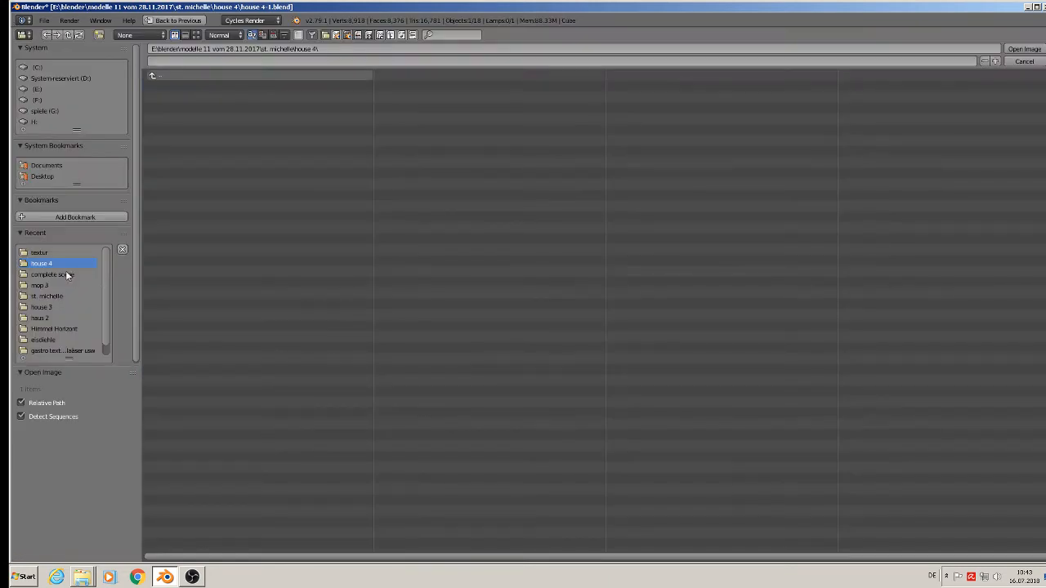
{"action": "left_click", "coordinate": [39, 252]}
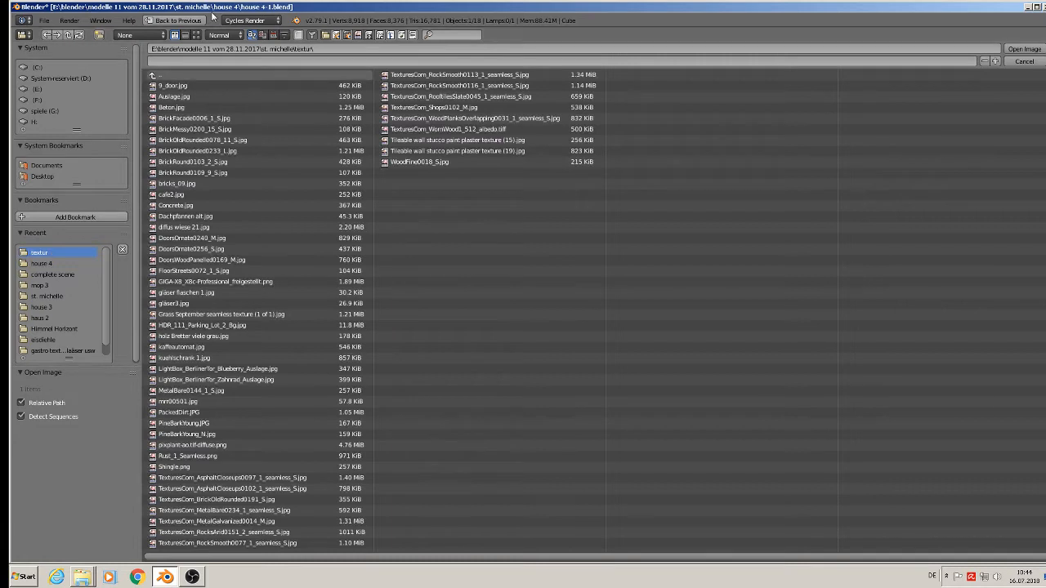
{"action": "left_click", "coordinate": [196, 35]}
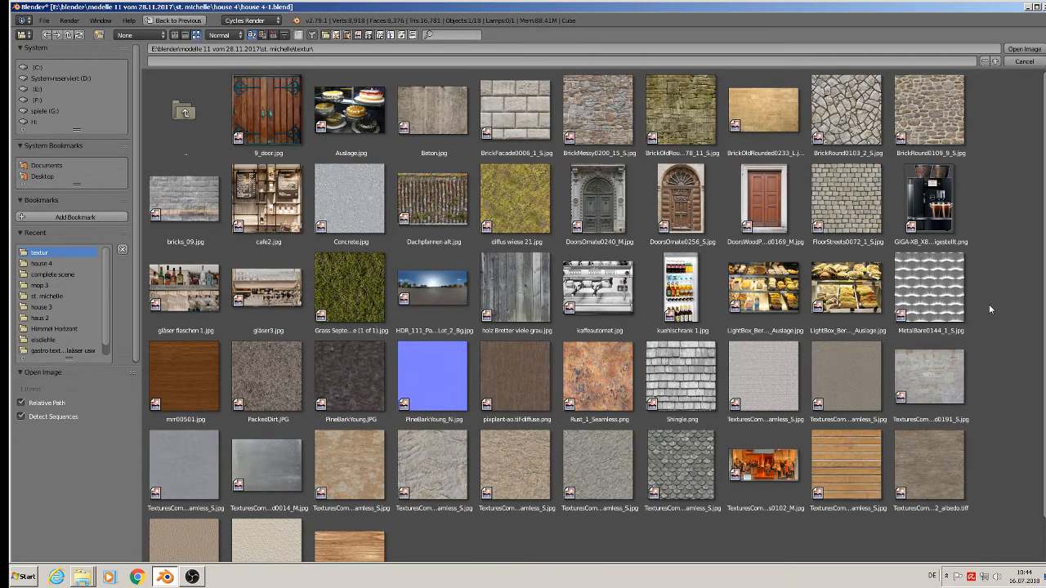
{"action": "double_click", "coordinate": [530, 275]}
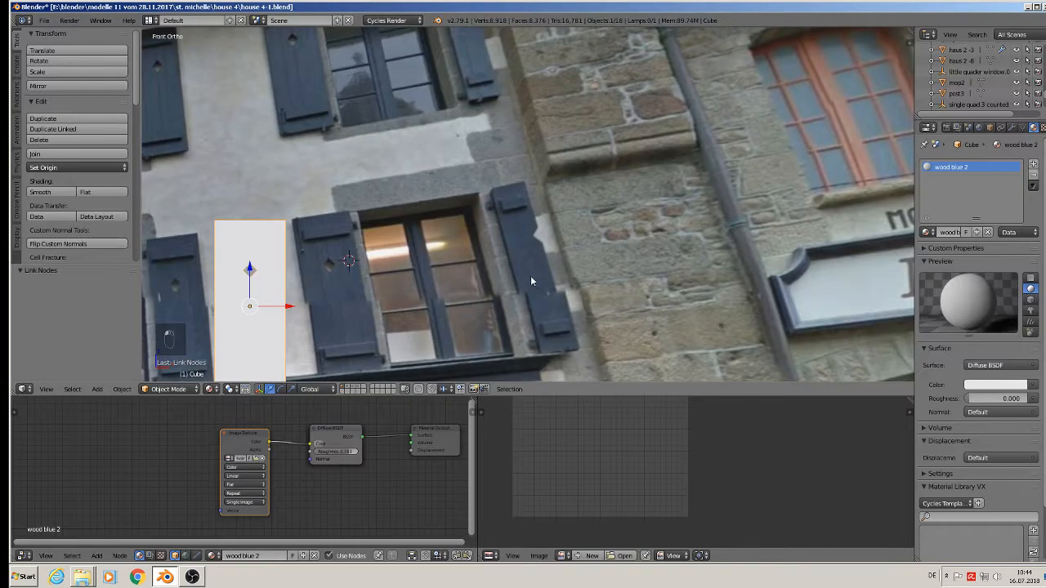
- Display holz Bretter viele grau.jpg in the UV/Image Editor and unwrap the whole shutter mesh with Project From View
{"action": "left_click", "coordinate": [561, 557]}
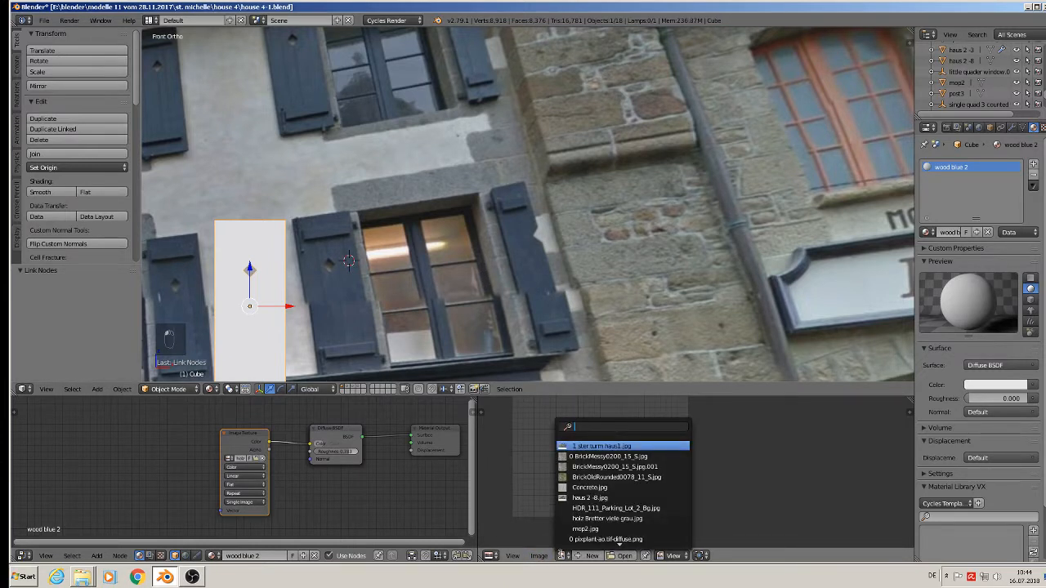
{"action": "left_click", "coordinate": [585, 518]}
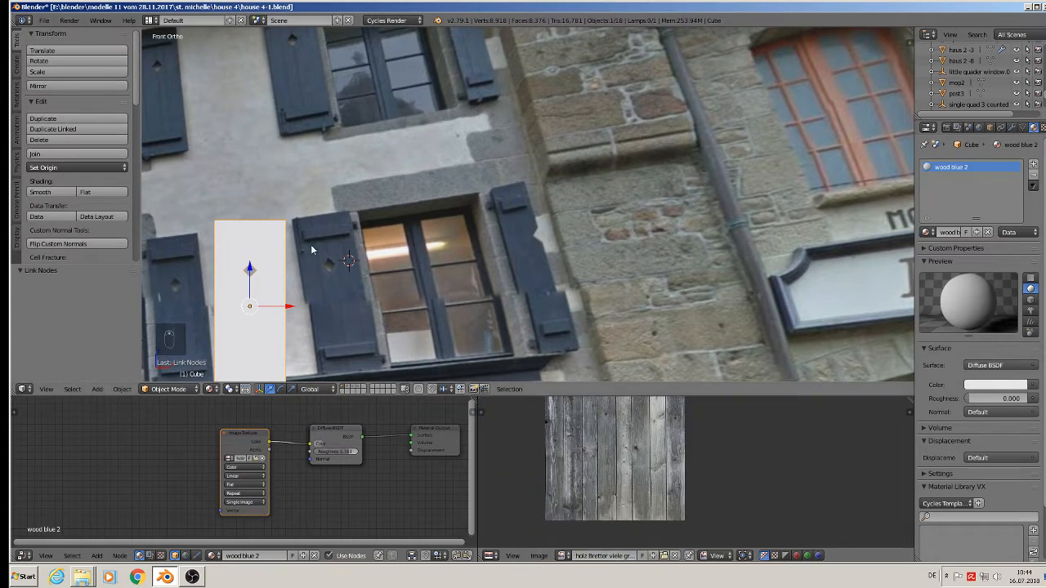
{"action": "middle_click_drag", "start_coordinate": [312, 262], "coordinate": [581, 178], "text": "shift"}
{"action": "scroll", "coordinate": [597, 182], "scroll_direction": "up", "scroll_amount": 2}
{"action": "key", "text": "Tab"}
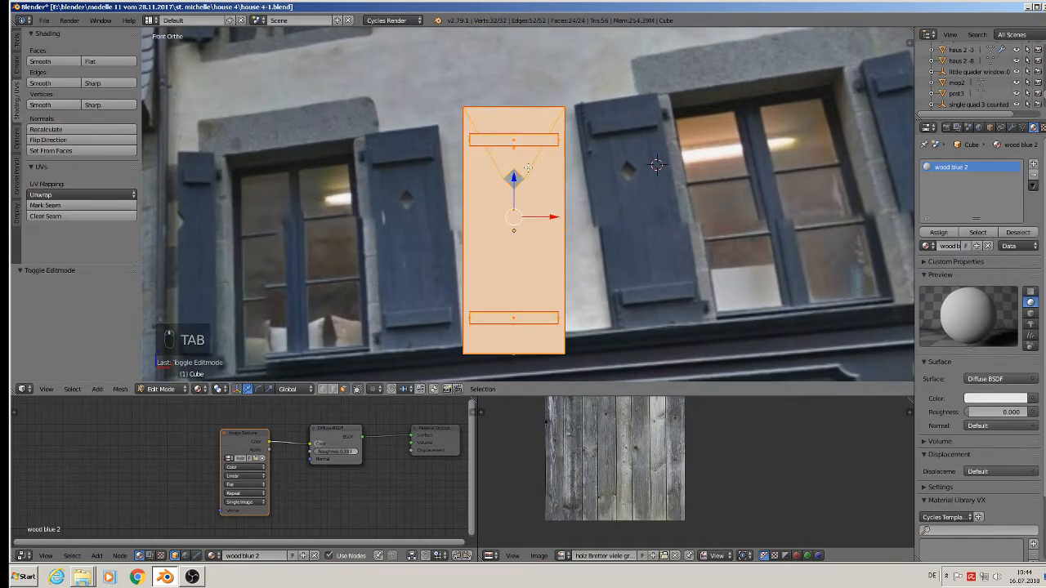
{"action": "key", "text": "u"}
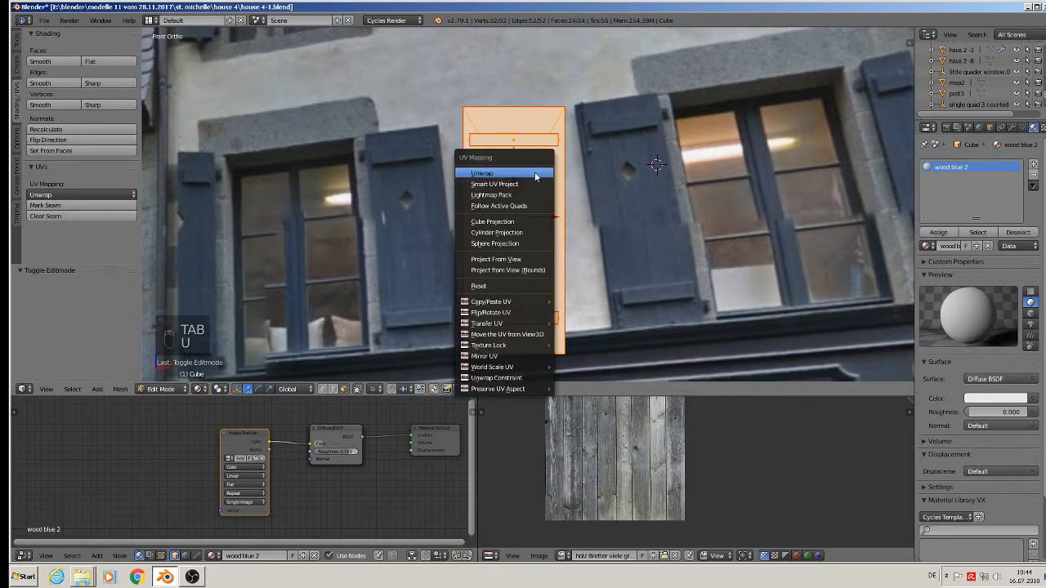
{"action": "left_click", "coordinate": [517, 261]}
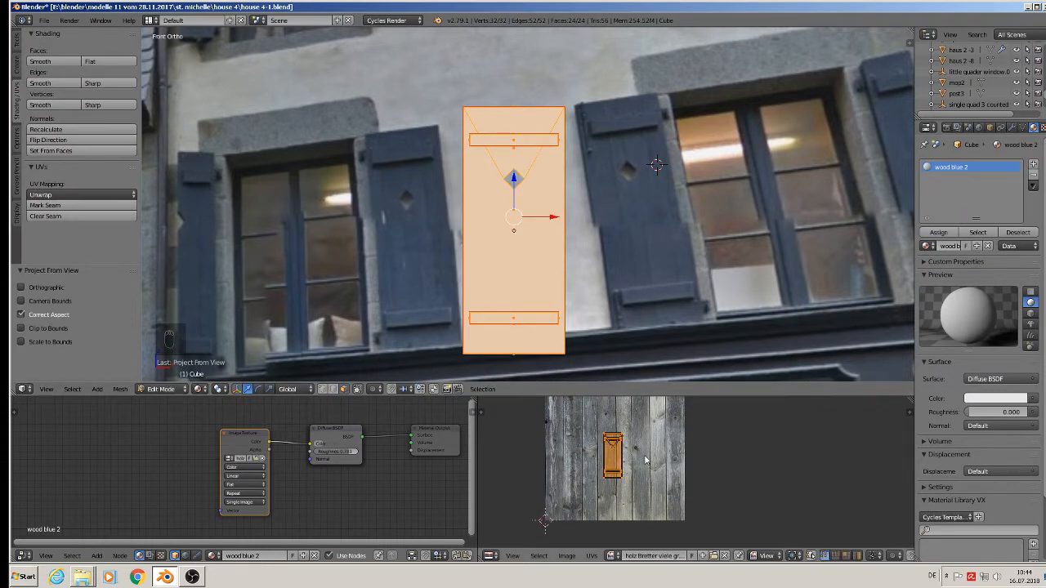
- Assign the wood blue 2 material to all faces of the shutter and return to Object Mode
{"action": "left_click", "coordinate": [938, 235]}
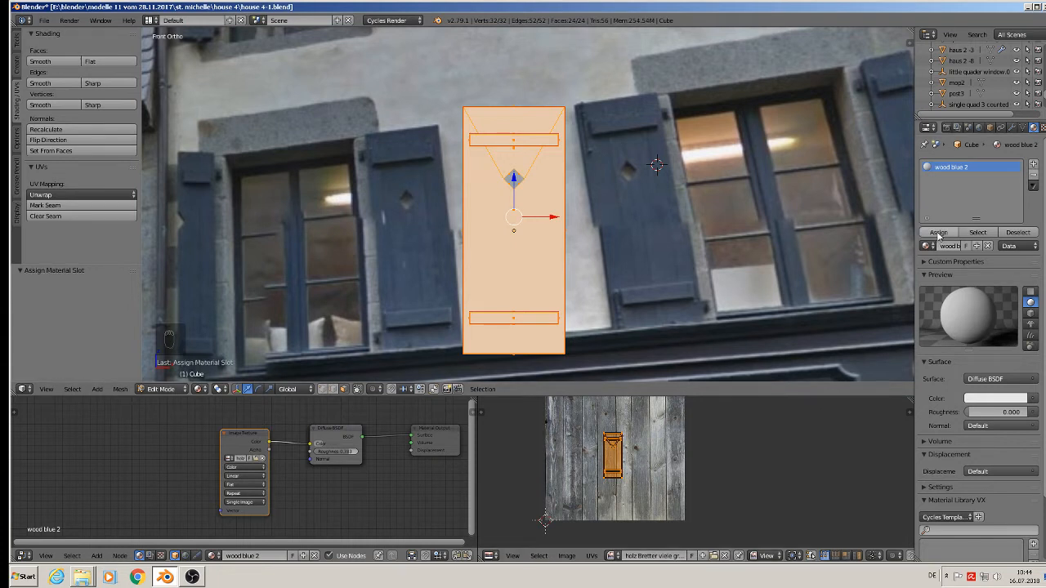
{"action": "key", "text": "Tab"}
{"action": "key", "text": "Tab"}
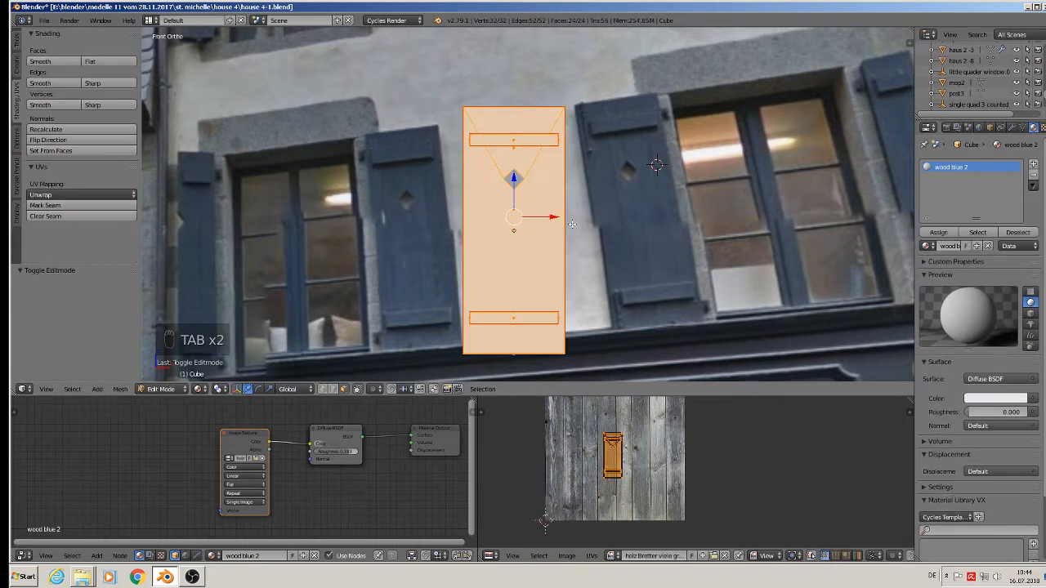
{"action": "left_click", "coordinate": [939, 233]}
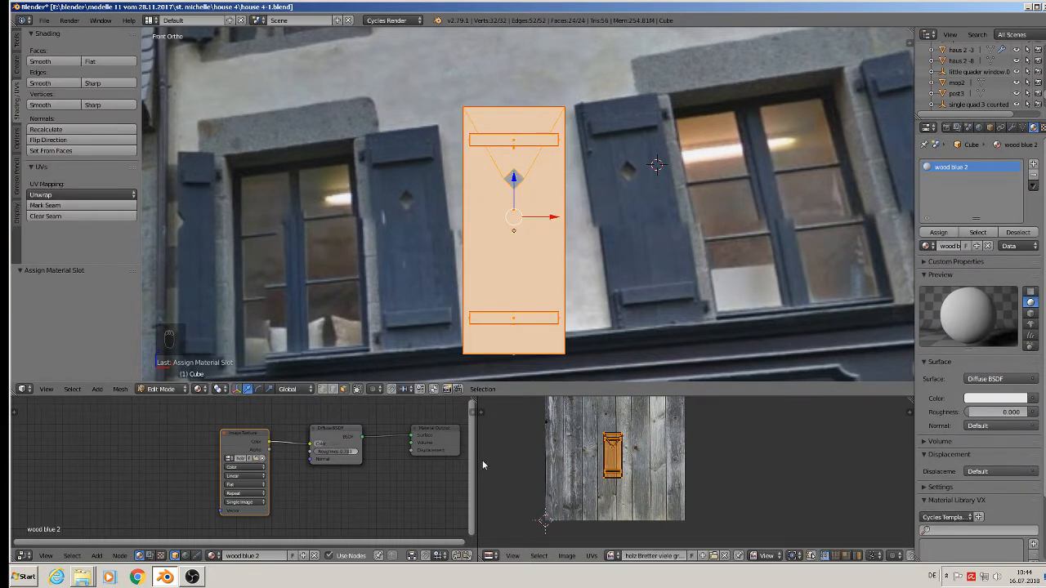
{"action": "key", "text": "Tab"}
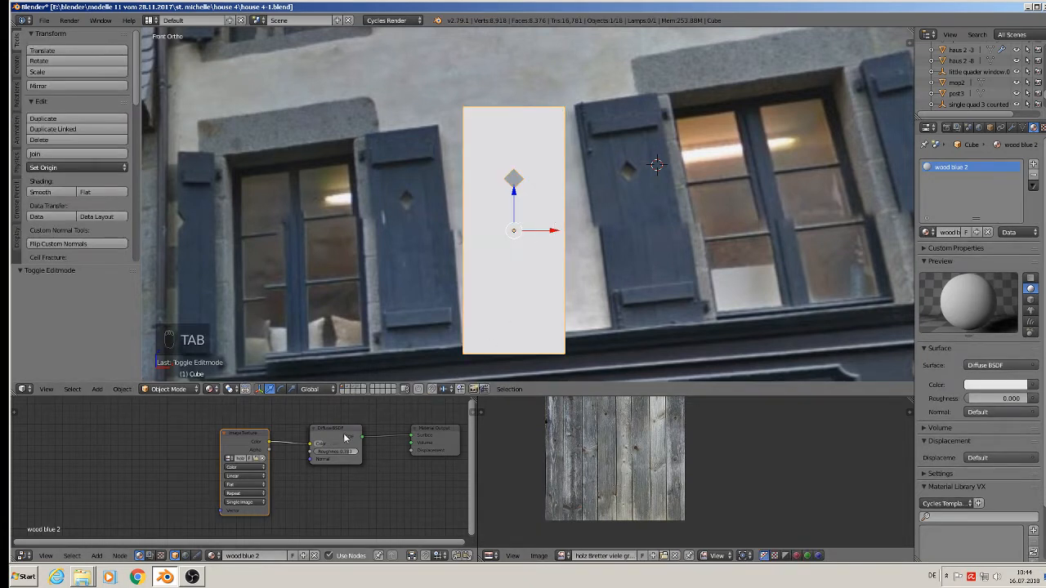
- Delete the overlapping extra Diffuse BSDF node and link the Image Texture's Color output to the remaining Diffuse BSDF's Color input
{"action": "left_click_drag", "start_coordinate": [353, 464], "coordinate": [330, 495]}
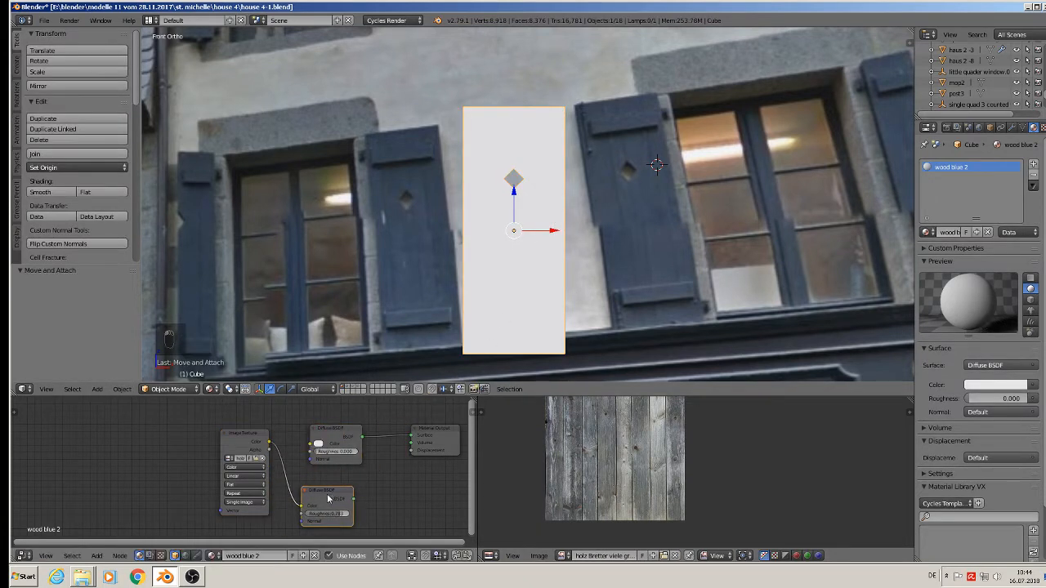
{"action": "key", "text": "x"}
{"action": "left_click_drag", "start_coordinate": [270, 443], "coordinate": [324, 447]}
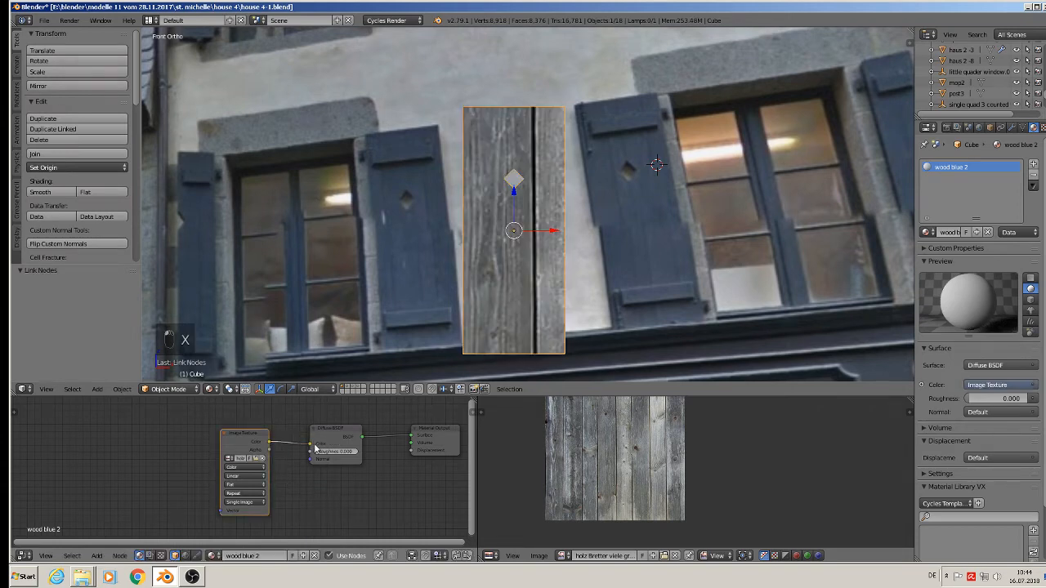
- Scale the shutter's UV layout up by about 3.314 and move it over the plank image's right side, flush with its lower edge
{"action": "scroll", "coordinate": [656, 465], "scroll_direction": "up", "scroll_amount": 2}
{"action": "key", "text": "Tab"}
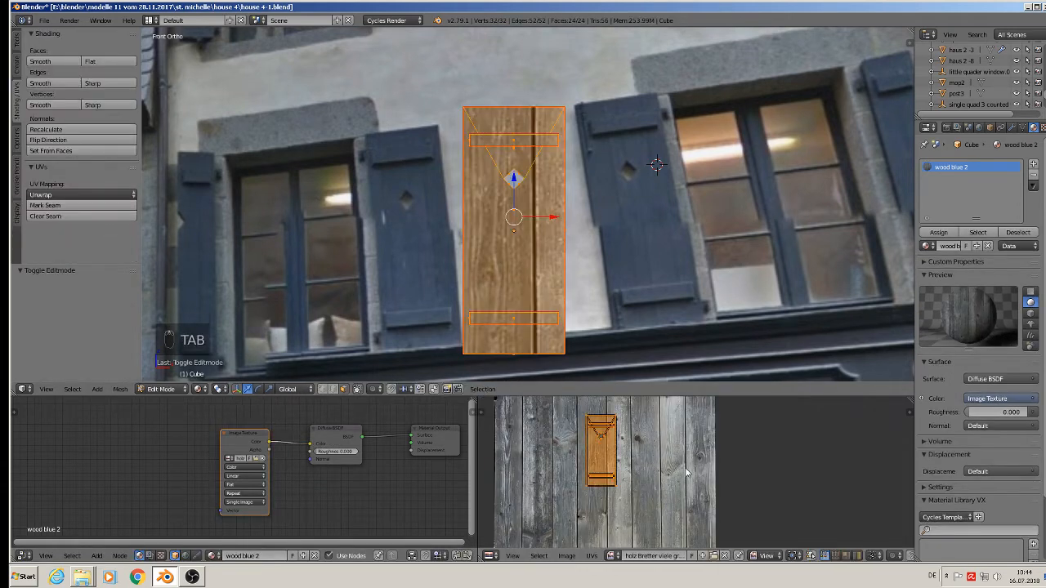
{"action": "scroll", "coordinate": [656, 465], "scroll_direction": "down", "scroll_amount": 3}
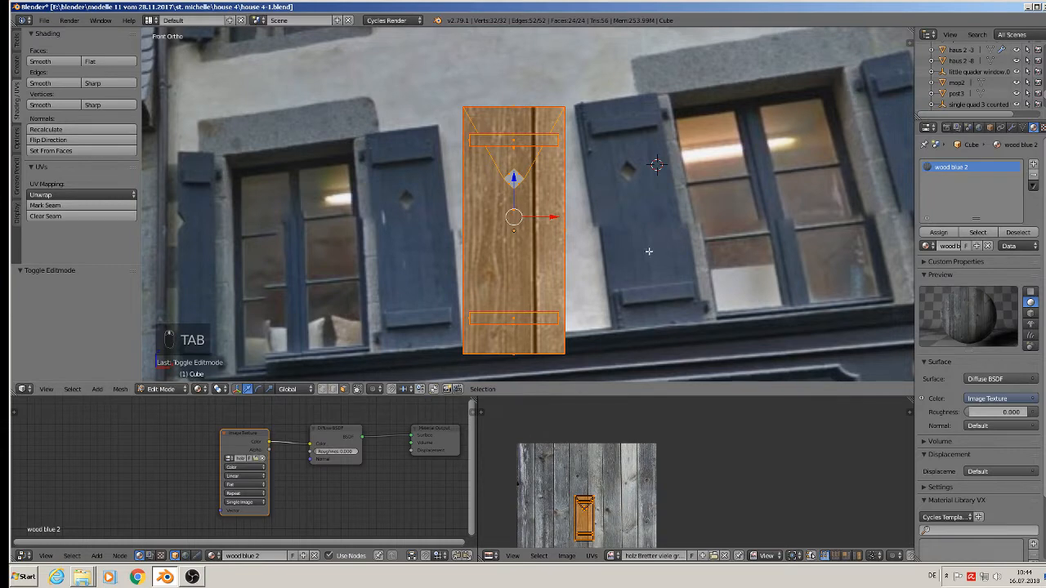
{"action": "middle_click_drag", "start_coordinate": [616, 488], "coordinate": [569, 465]}
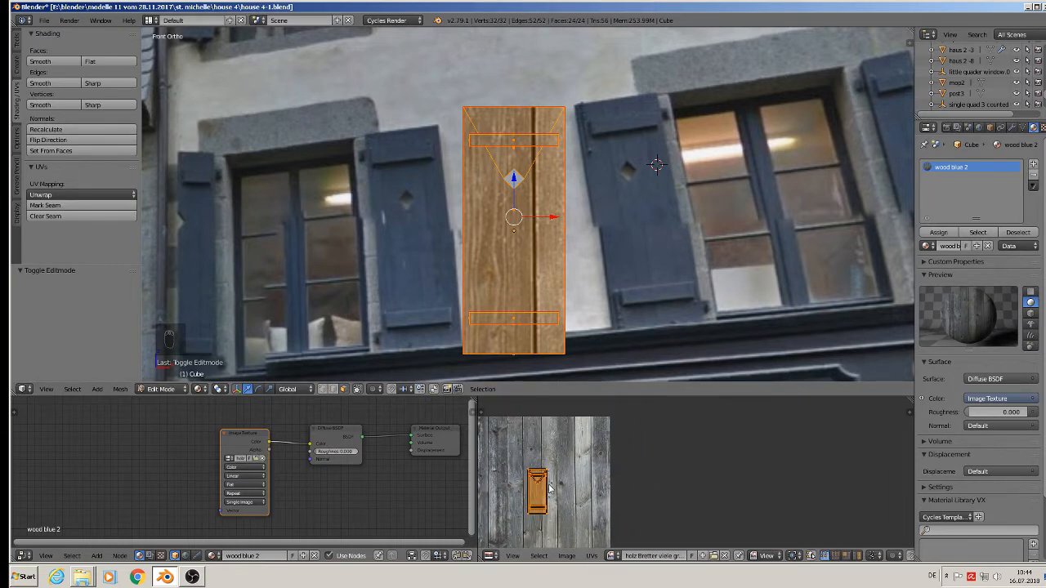
{"action": "key", "text": "g"}
{"action": "left_click", "coordinate": [585, 478]}
{"action": "key", "text": "s"}
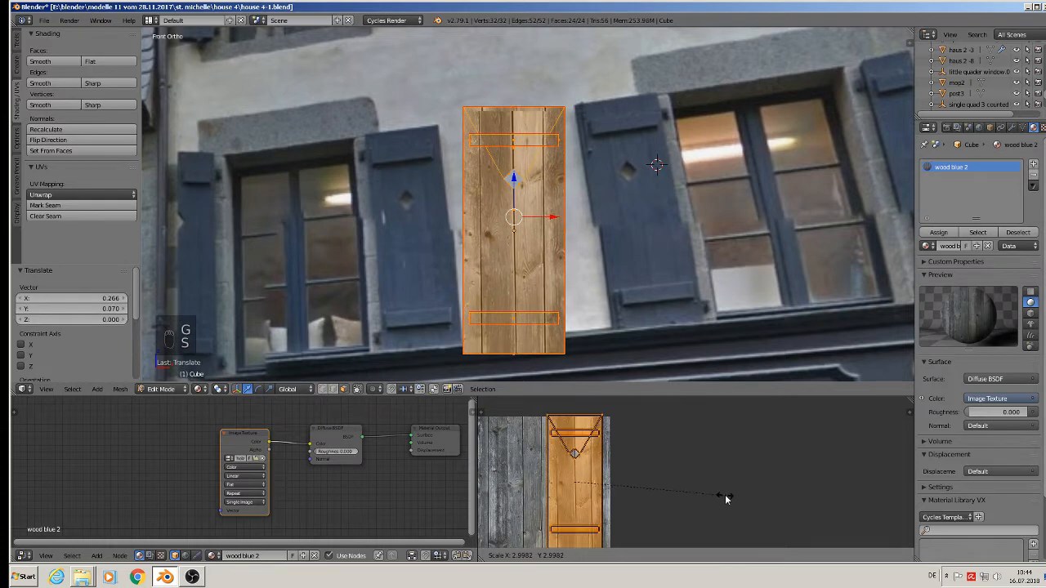
{"action": "left_click", "coordinate": [739, 496]}
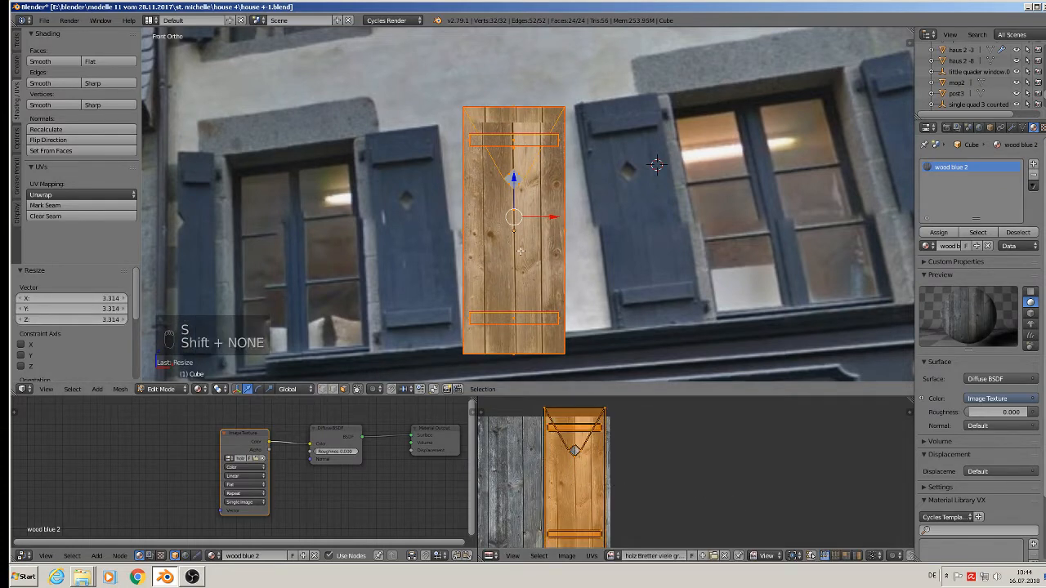
{"action": "middle_click_drag", "start_coordinate": [686, 459], "coordinate": [667, 422]}
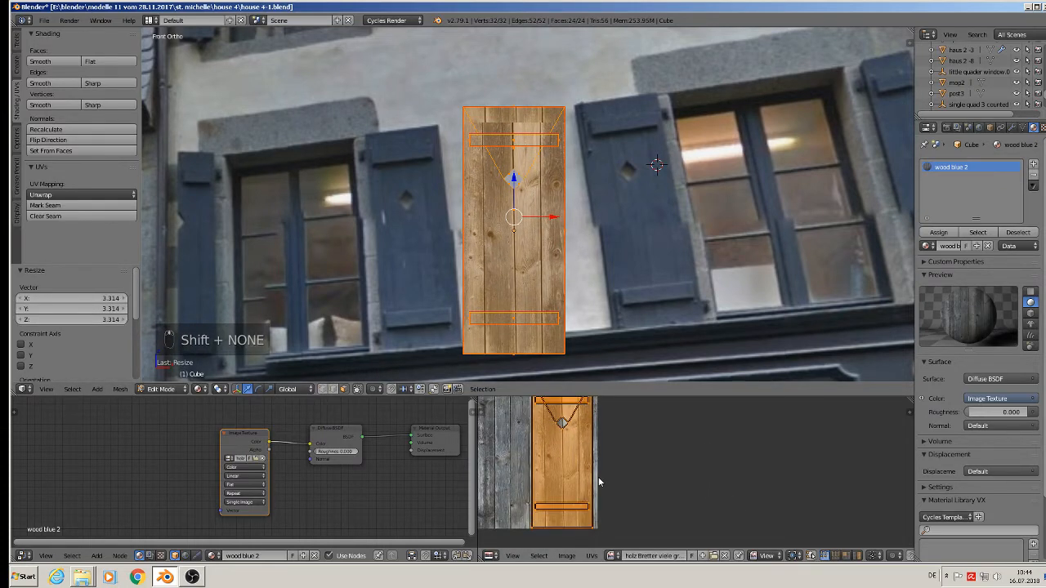
{"action": "key", "text": "g"}
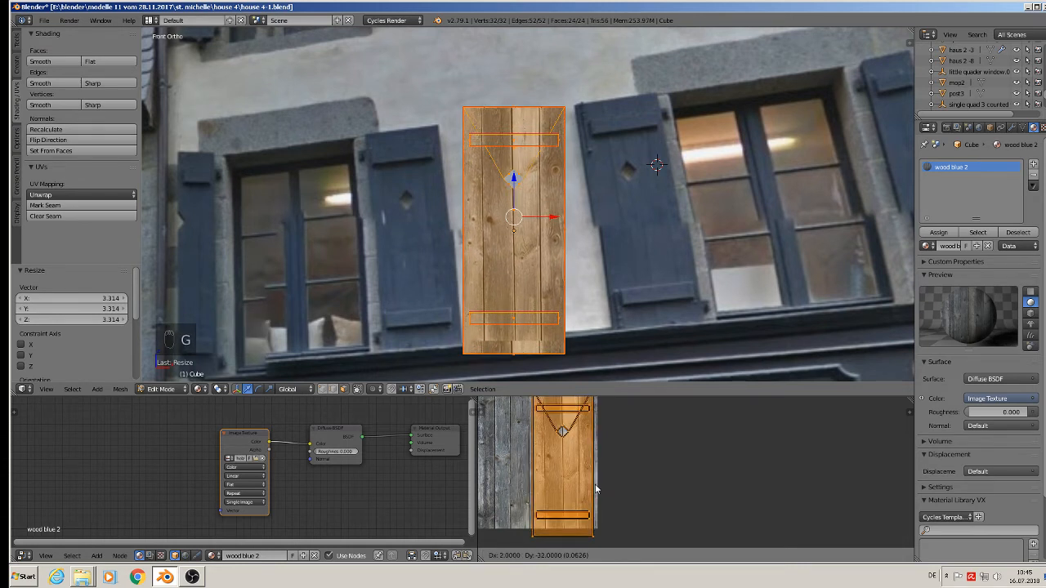
{"action": "left_click", "coordinate": [600, 476]}
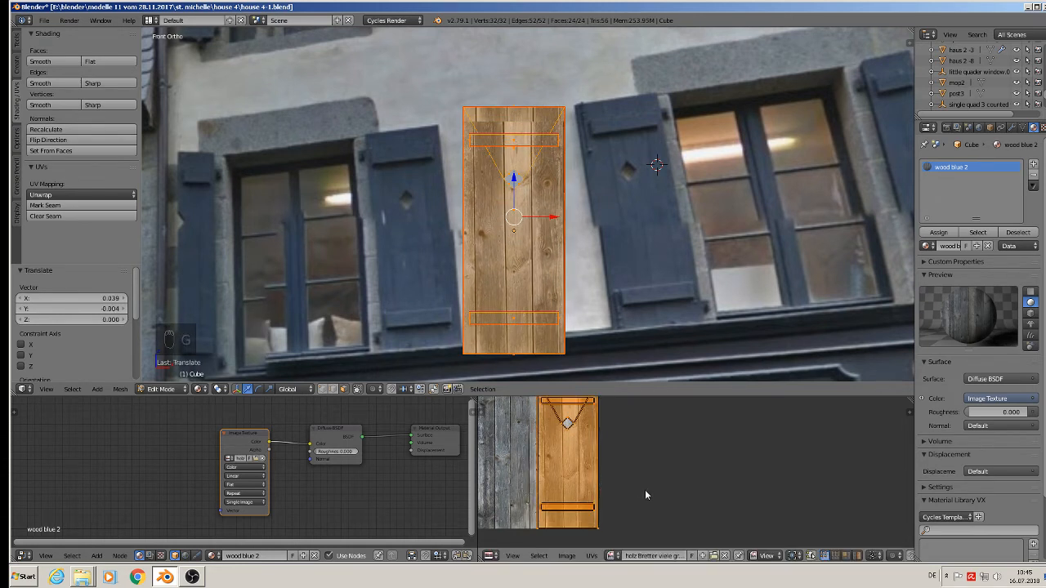
- Refine the UV layout by scaling it to 0.883, shifting it slightly left and up, and widening it by 1.221 along X
{"action": "key", "text": "s"}
{"action": "key", "text": "s"}
{"action": "key", "text": "g"}
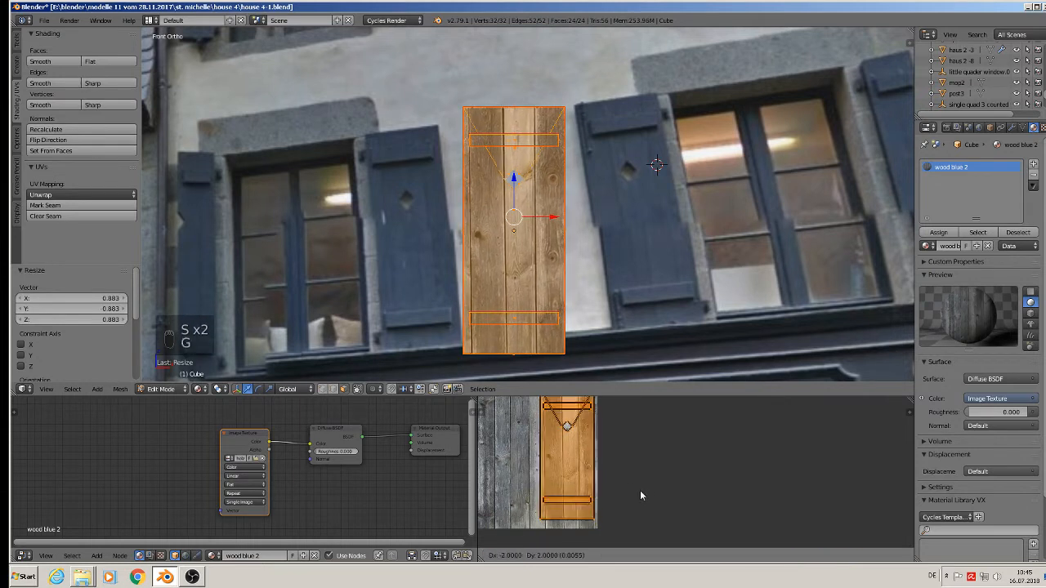
{"action": "left_click", "coordinate": [637, 493]}
{"action": "key", "text": "s"}
{"action": "key", "text": "x"}
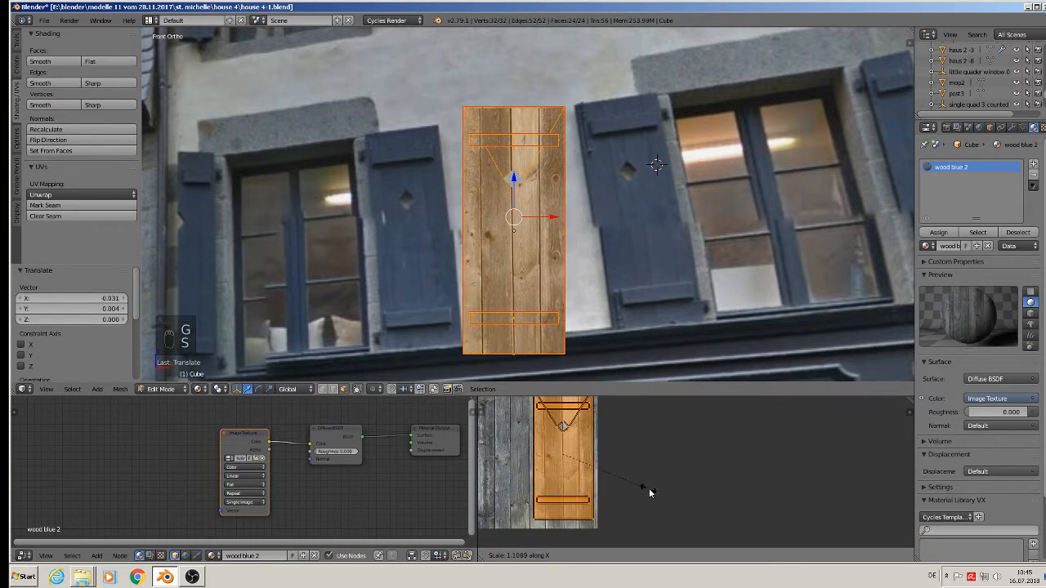
{"action": "left_click", "coordinate": [658, 490]}
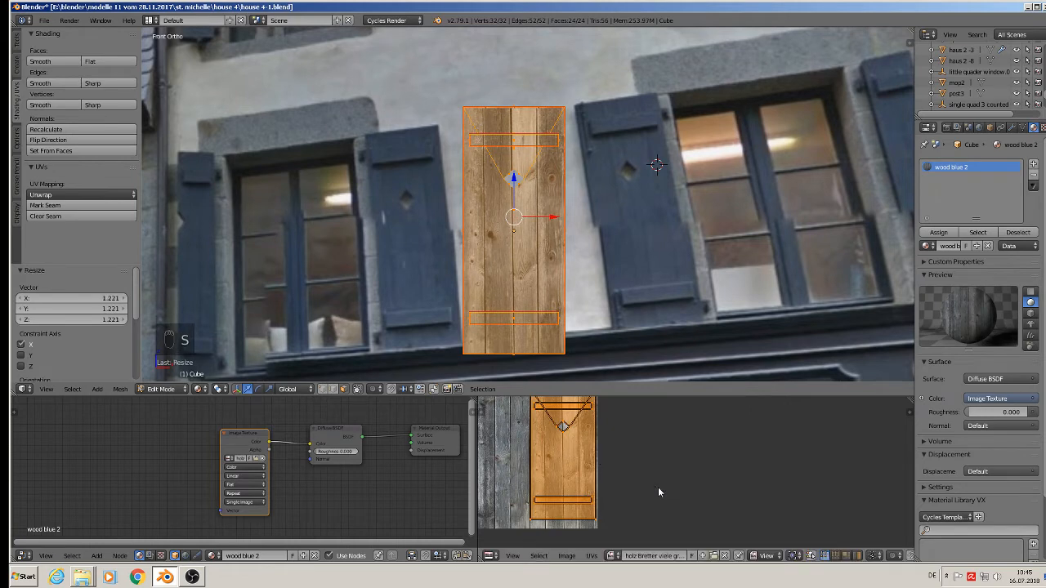
{"action": "key", "text": "Tab"}
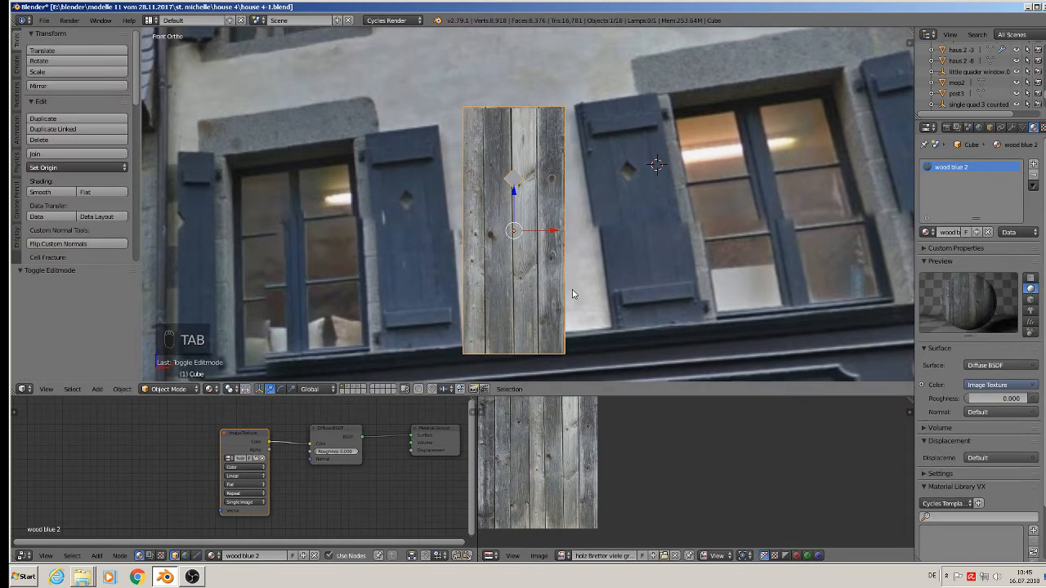
- Insert a MixRGB node between the Image Texture and Diffuse BSDF with the texture in Color1 and a dark grey-blue in Color2
{"action": "middle_click_drag", "start_coordinate": [569, 292], "coordinate": [552, 301]}
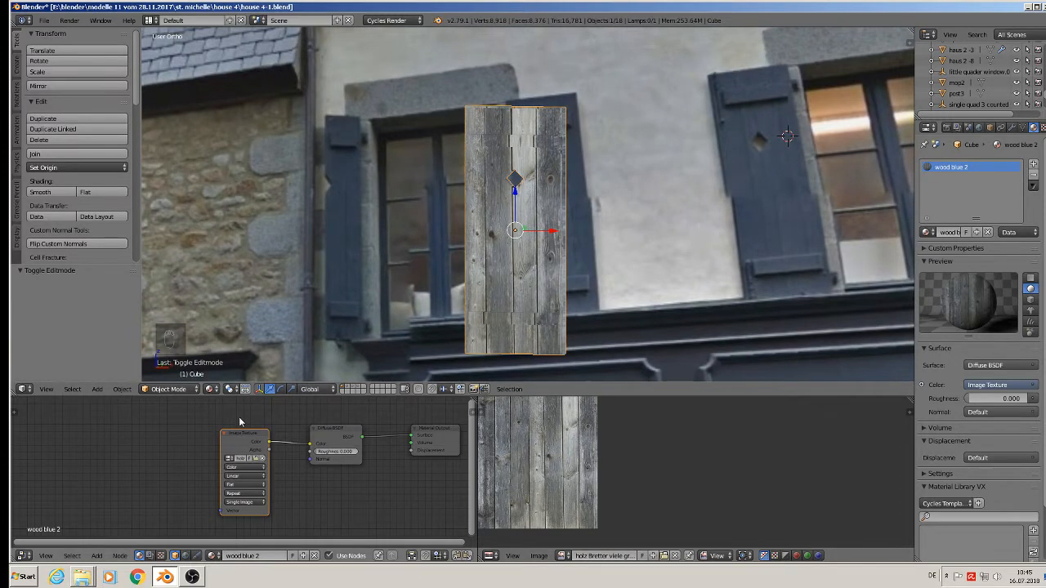
{"action": "left_click_drag", "start_coordinate": [242, 432], "coordinate": [145, 433]}
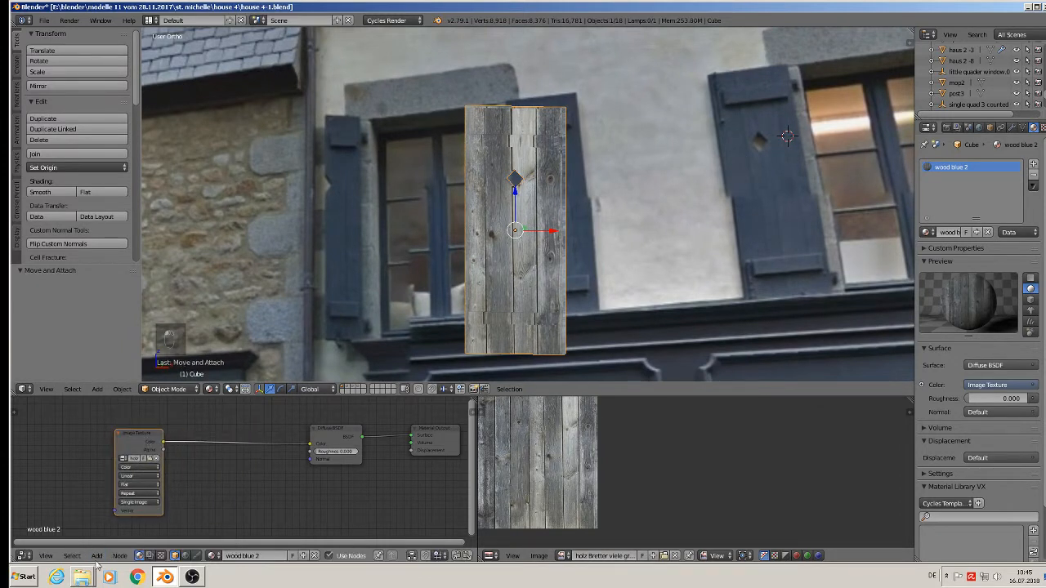
{"action": "left_click", "coordinate": [96, 555]}
{"action": "mouse_move", "coordinate": [118, 489]}
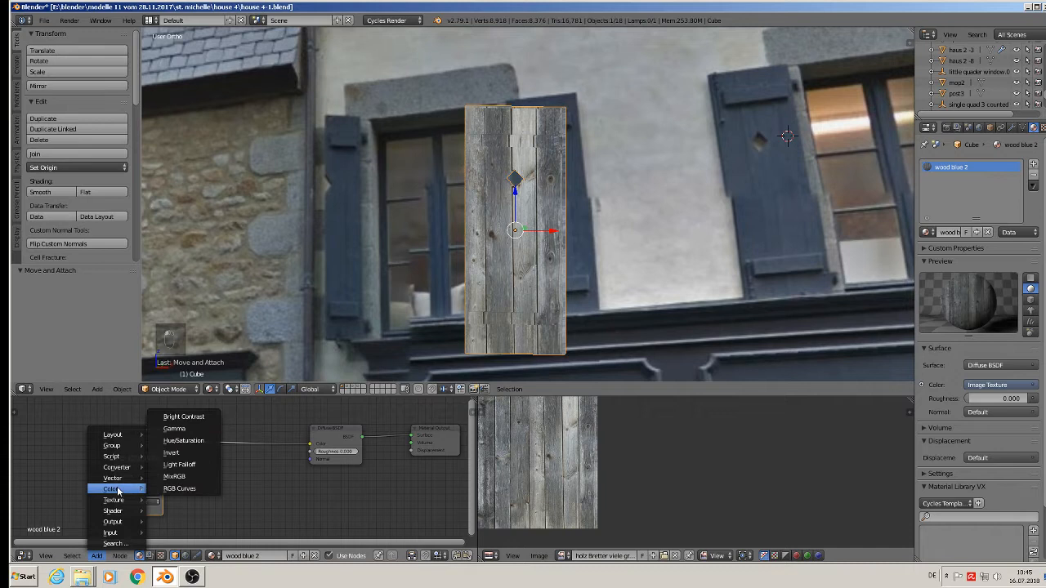
{"action": "left_click", "coordinate": [185, 479]}
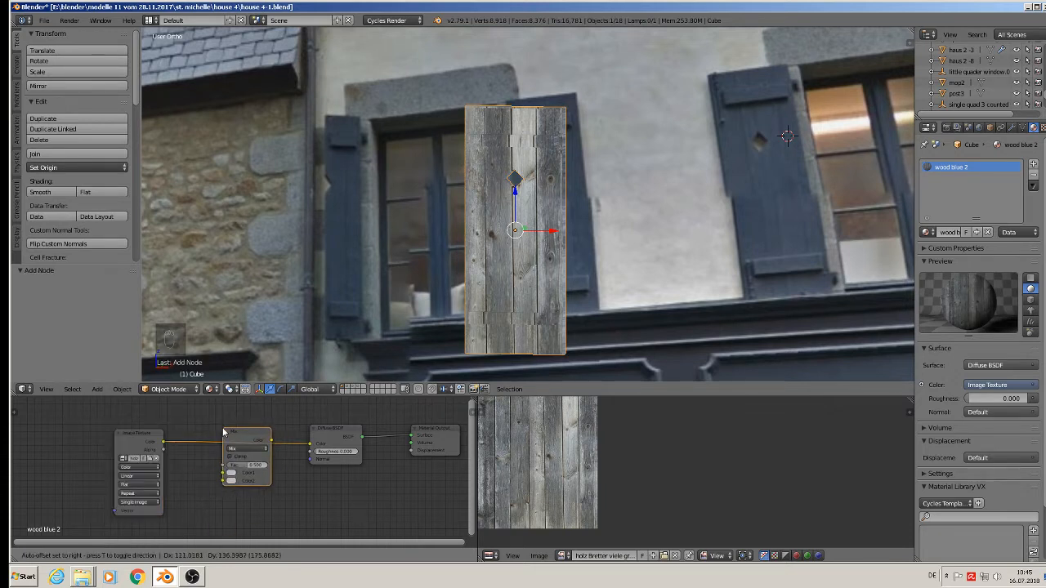
{"action": "left_click", "coordinate": [229, 474]}
{"action": "left_click", "coordinate": [230, 482]}
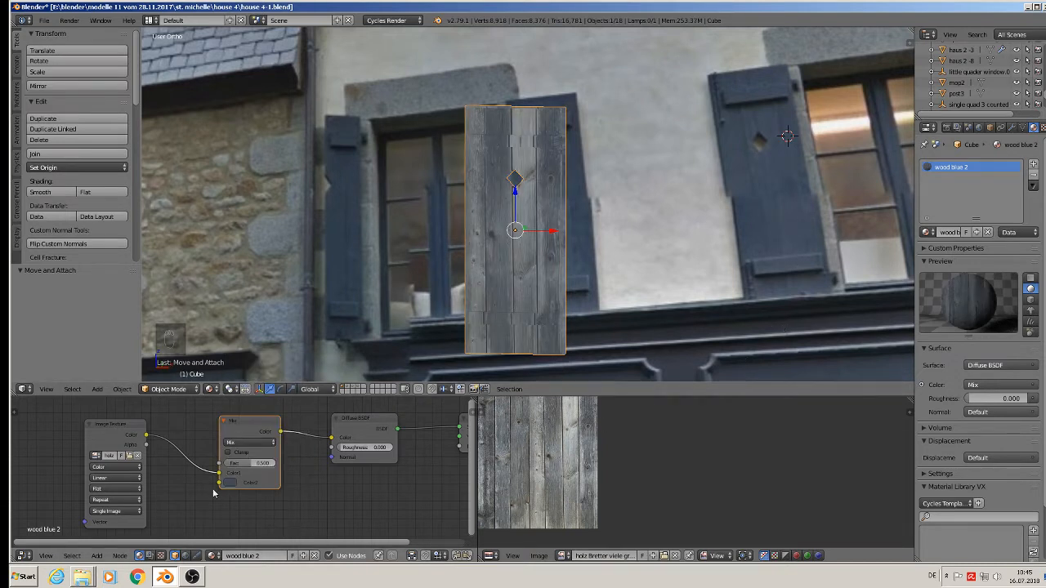
- Raise the Mix node's Fac to about 0.88 and darken Color2 to a deep blue of R 0.002, G 0.003, B 0.020
{"action": "scroll", "coordinate": [233, 484], "scroll_direction": "up", "scroll_amount": 2}
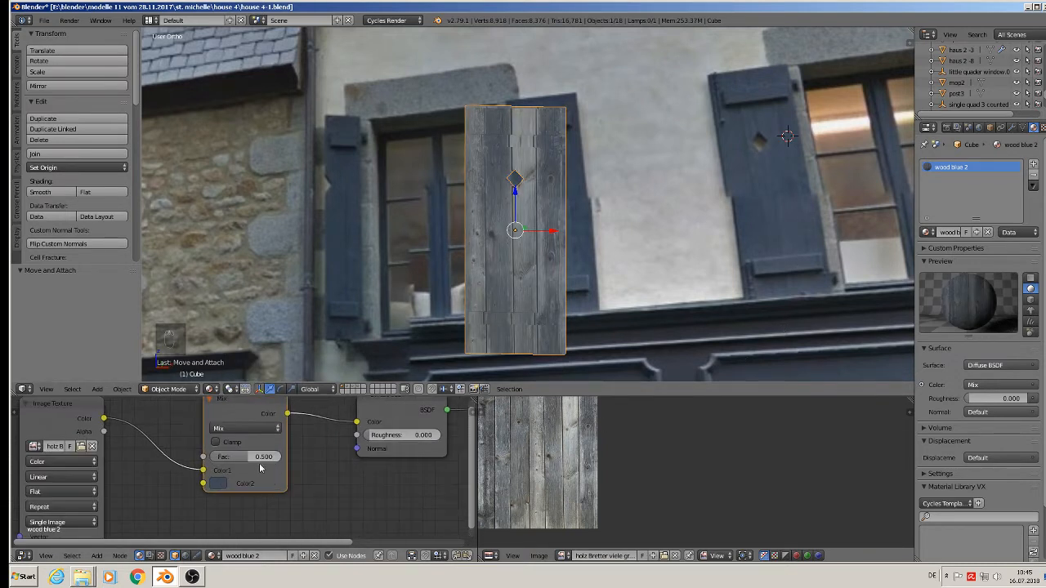
{"action": "left_click_drag", "start_coordinate": [250, 455], "coordinate": [273, 455]}
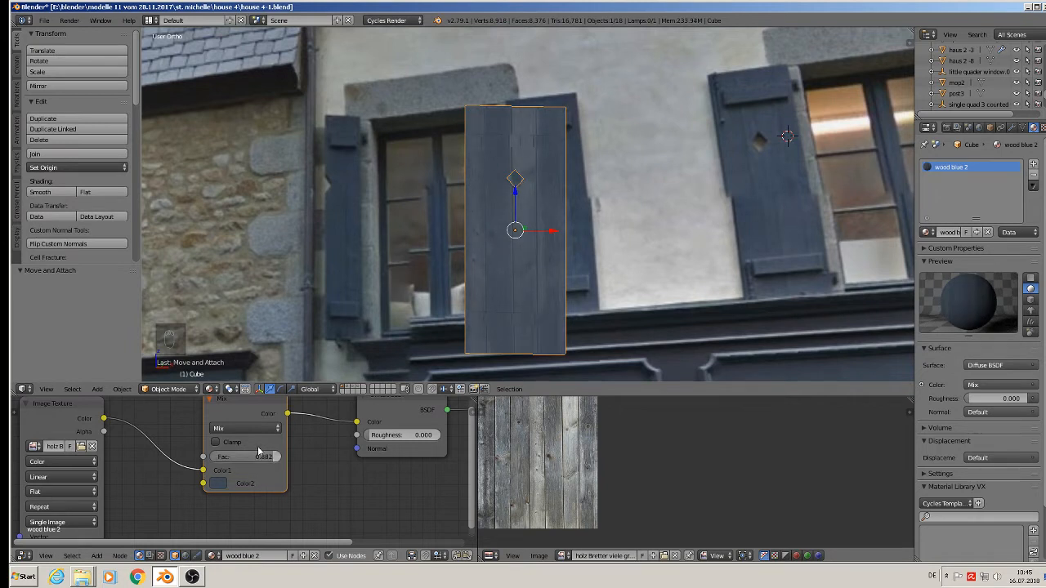
{"action": "left_click", "coordinate": [225, 483]}
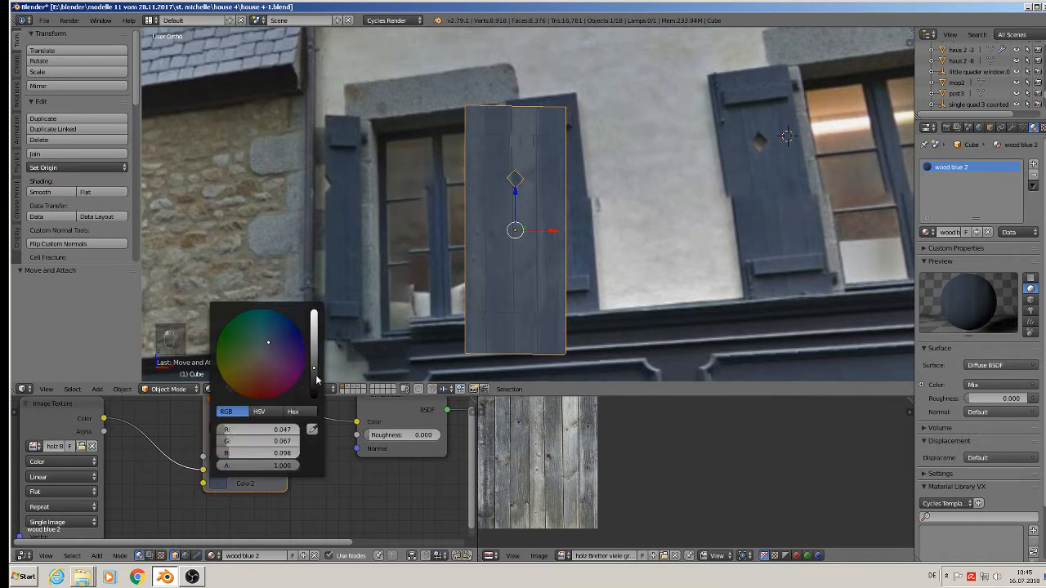
{"action": "mouse_move", "coordinate": [314, 368]}
{"action": "left_mouse_down"}
{"action": "mouse_move", "coordinate": [321, 385]}
{"action": "mouse_move", "coordinate": [310, 366]}
{"action": "left_mouse_up"}
{"action": "left_click", "coordinate": [292, 333]}
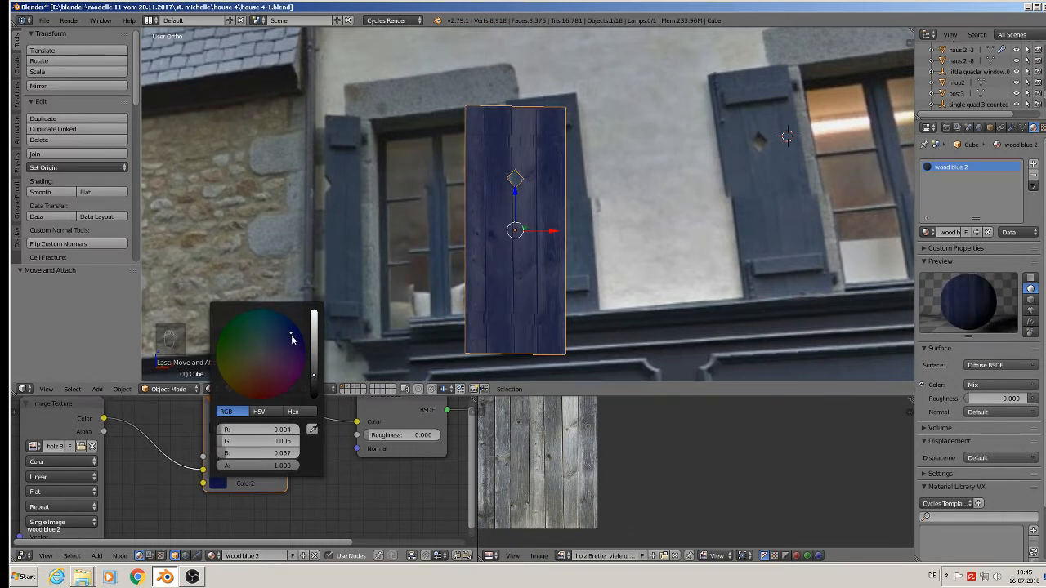
{"action": "left_click", "coordinate": [315, 385]}
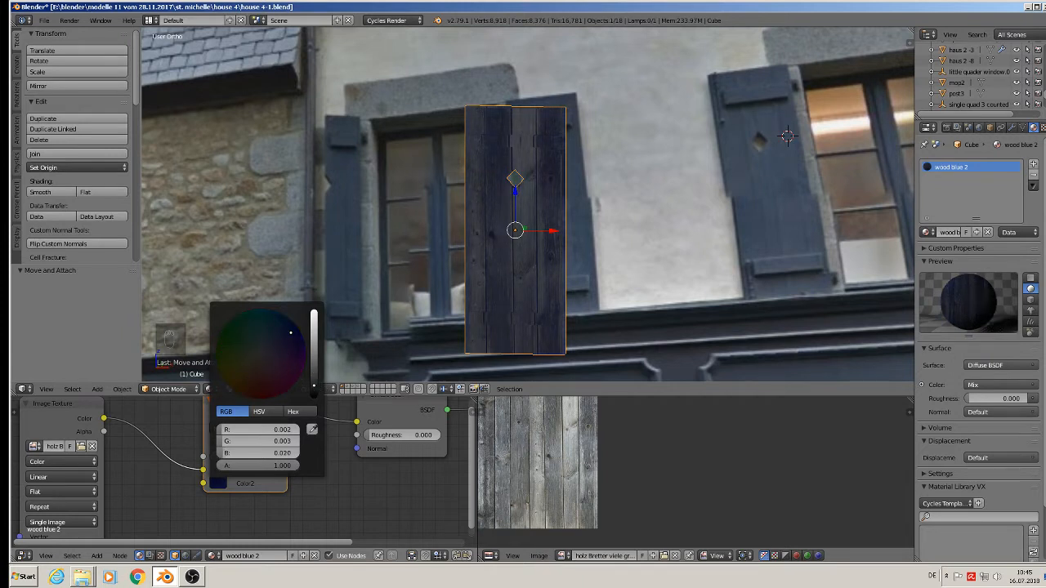
- Try several hues for the Mix node's Color2, settling on a dark blue of R 0.001, G 0.004, B 0.020
{"action": "left_click", "coordinate": [282, 343]}
{"action": "left_click_drag", "start_coordinate": [277, 342], "coordinate": [273, 335]}
{"action": "left_click", "coordinate": [291, 331]}
{"action": "left_click", "coordinate": [281, 350]}
{"action": "left_click", "coordinate": [302, 337]}
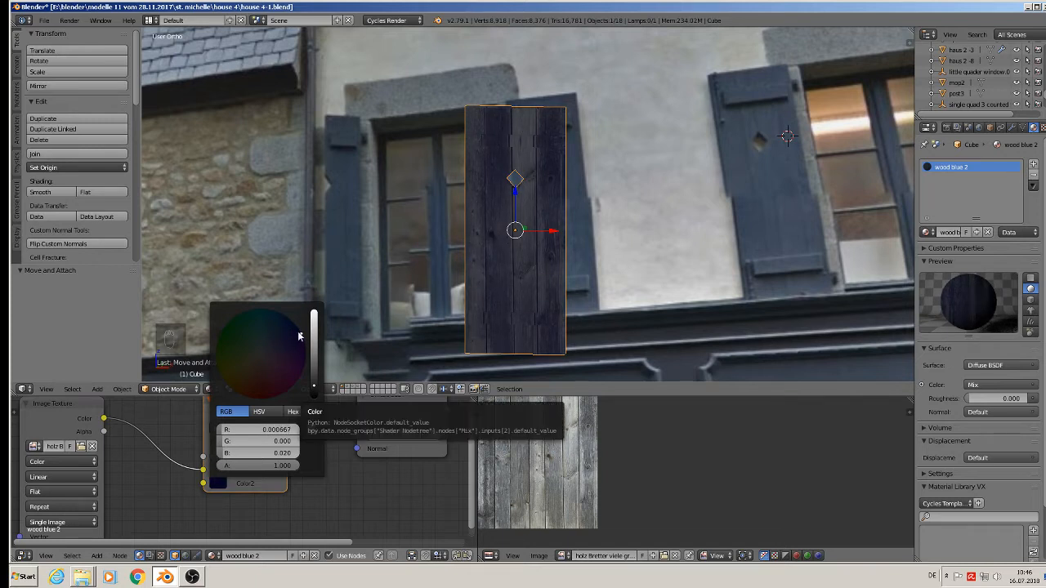
{"action": "left_click", "coordinate": [289, 328]}
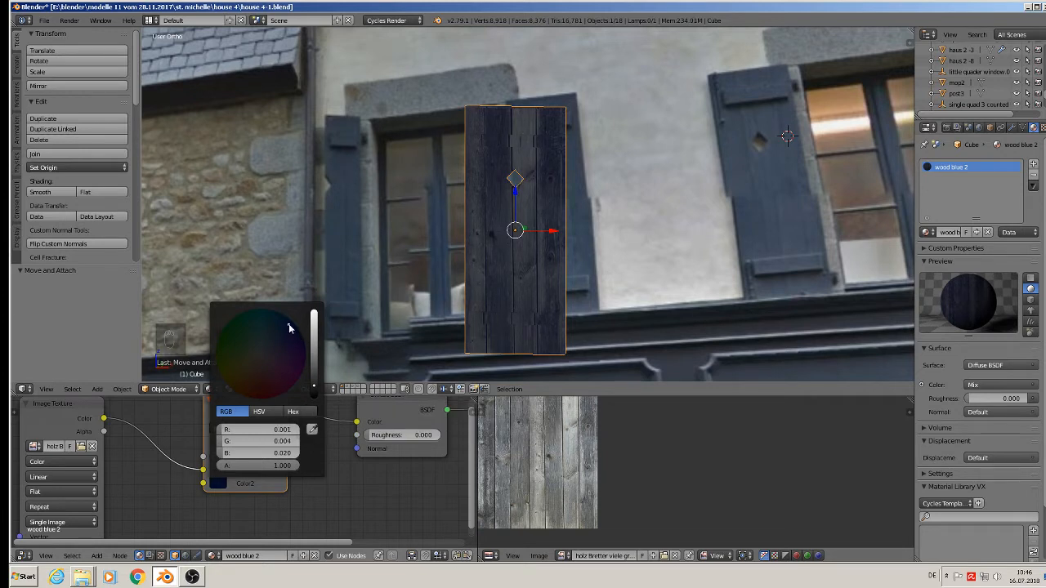
- Adjust the Mix node's Color2 to a slightly lighter muted blue with G 0.017 and B 0.050, and compare the shutter with the photo
{"action": "left_click", "coordinate": [314, 370]}
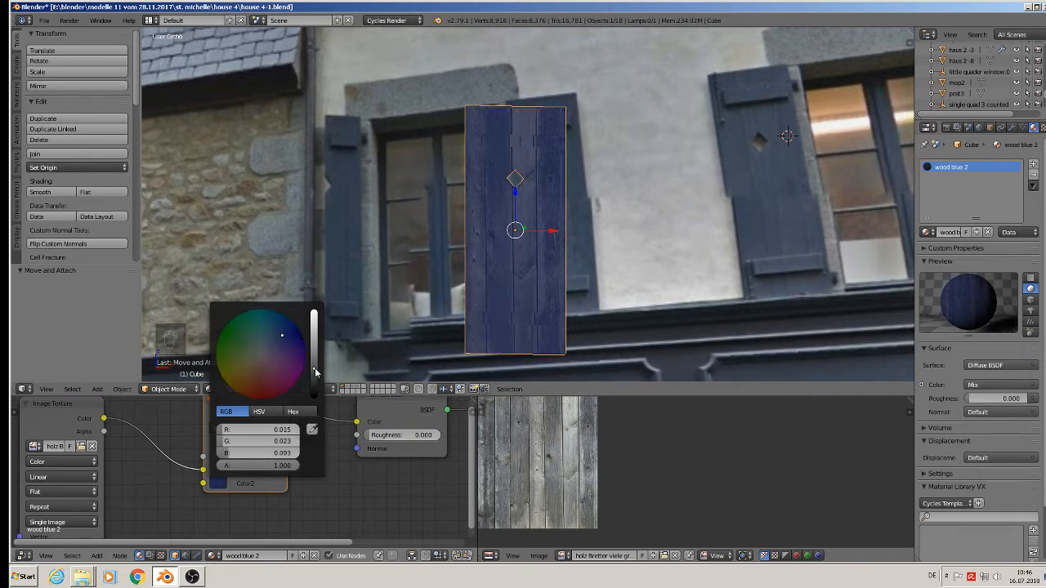
{"action": "left_click_drag", "start_coordinate": [282, 340], "coordinate": [279, 346]}
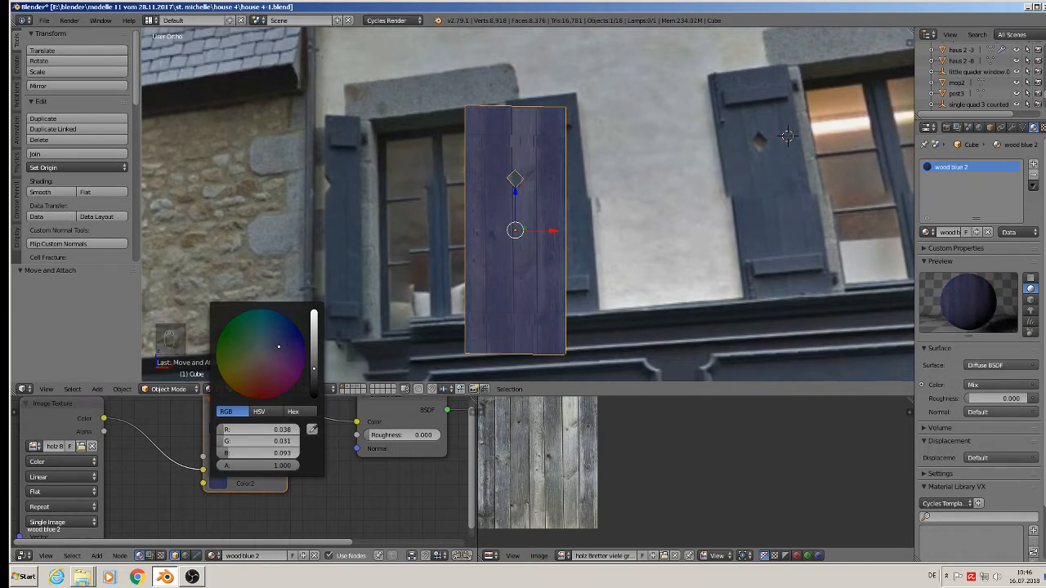
{"action": "left_click", "coordinate": [313, 376]}
{"action": "left_click", "coordinate": [284, 336]}
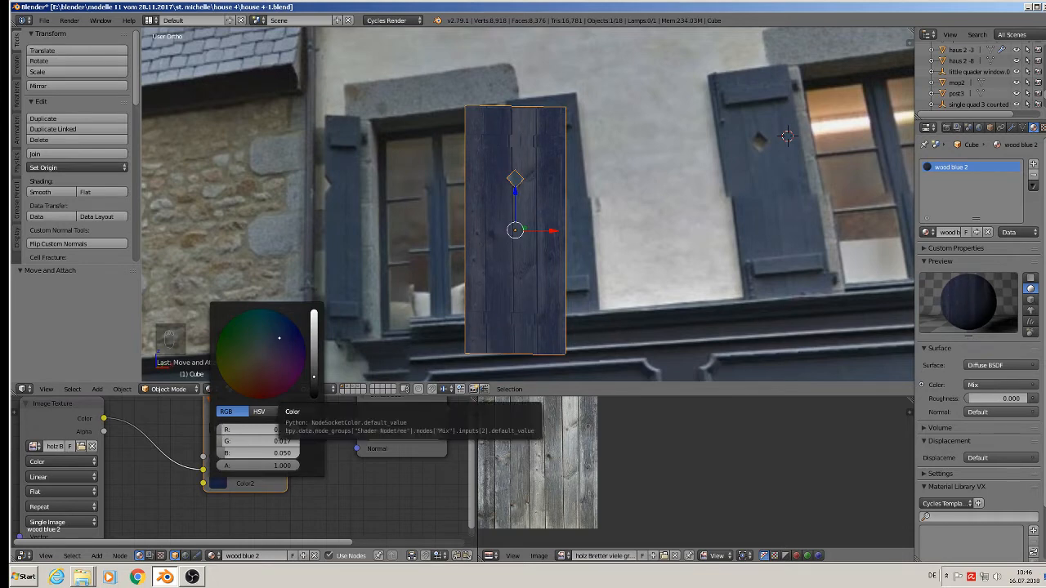
{"action": "key", "text": "a"}
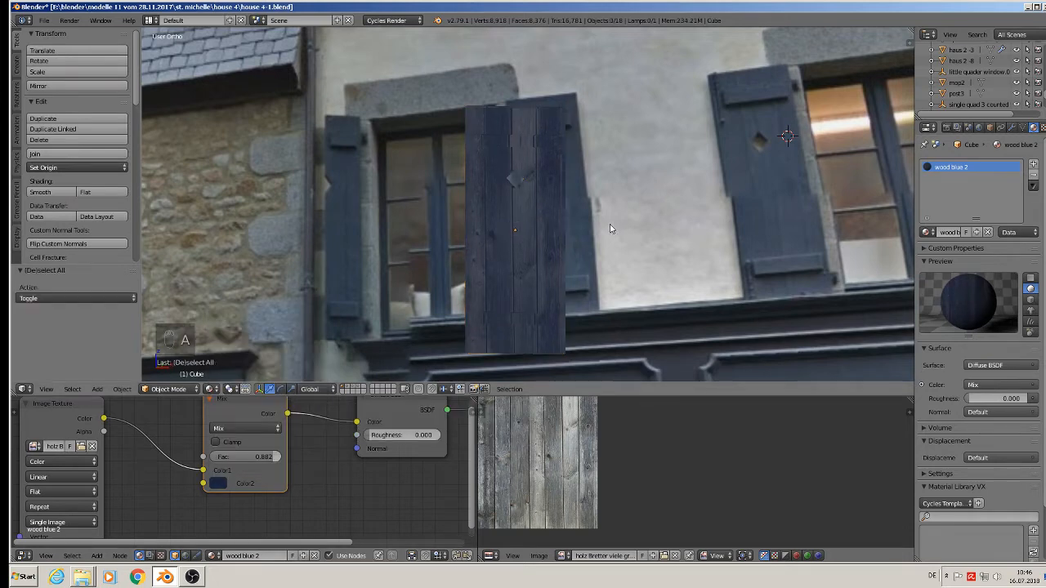
{"action": "scroll", "coordinate": [609, 229], "scroll_direction": "down", "scroll_amount": 6}
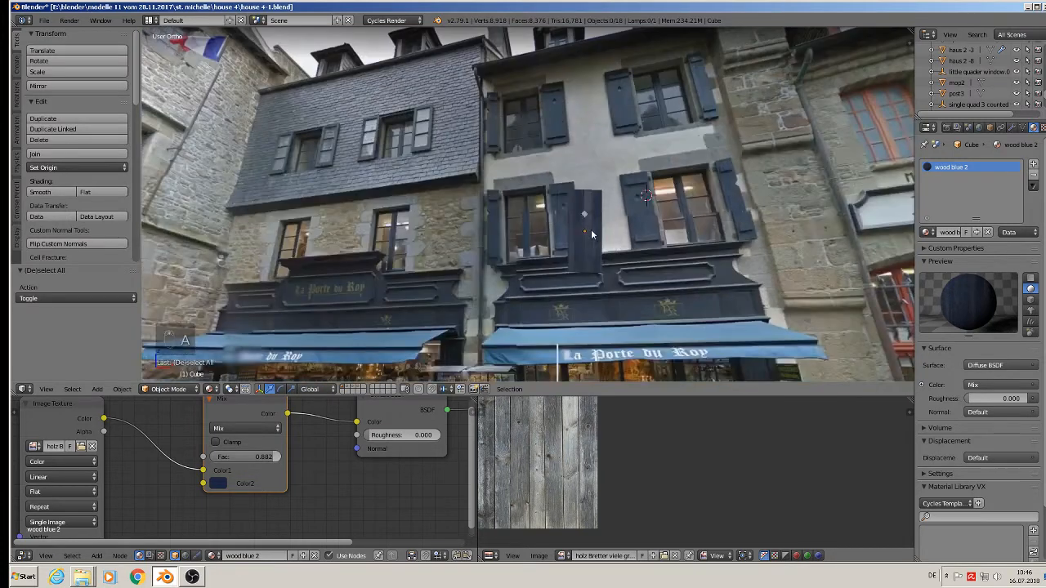
- Move the shutter along X from the reference photo to beneath the house model, in front view, by -2.280 and then -1.734
{"action": "right_click", "coordinate": [590, 235]}
{"action": "key", "text": "KP_1"}
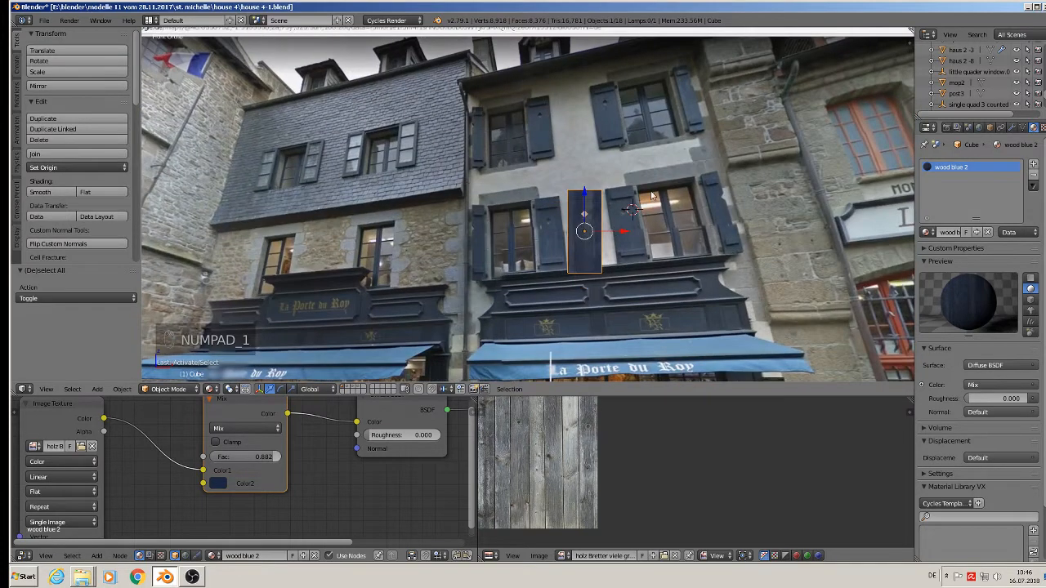
{"action": "scroll", "coordinate": [651, 196], "scroll_direction": "down", "scroll_amount": 8}
{"action": "left_click_drag", "start_coordinate": [664, 227], "coordinate": [262, 265]}
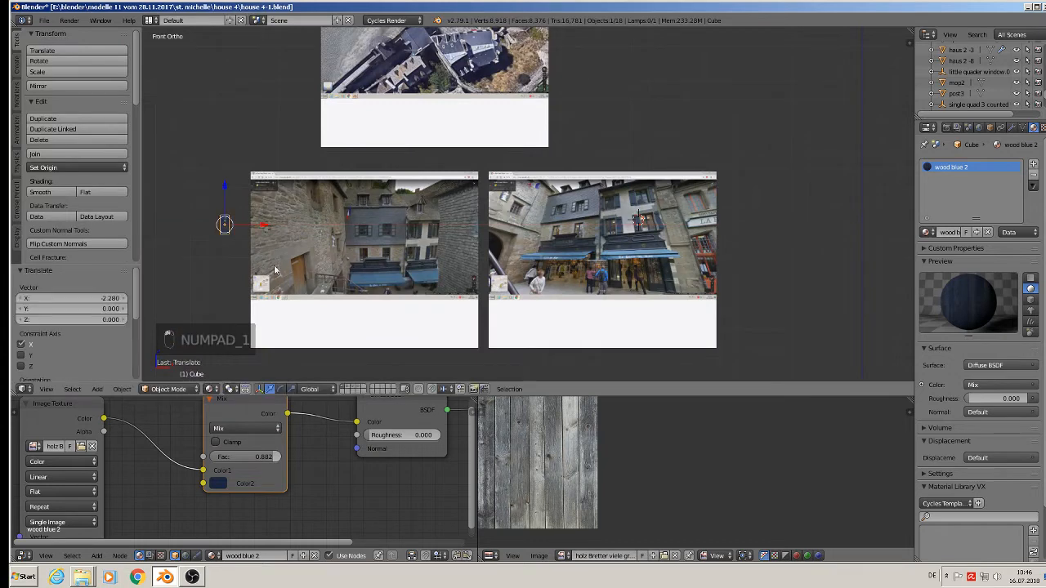
{"action": "middle_click_drag", "start_coordinate": [227, 231], "coordinate": [674, 144], "text": "shift"}
{"action": "left_click_drag", "start_coordinate": [706, 140], "coordinate": [400, 167]}
{"action": "middle_click_drag", "start_coordinate": [410, 169], "coordinate": [451, 268], "text": "shift"}
- Save the project as a new file named house 4-2.blend in the house 4 folder
{"action": "left_click", "coordinate": [44, 20]}
{"action": "left_click", "coordinate": [49, 112]}
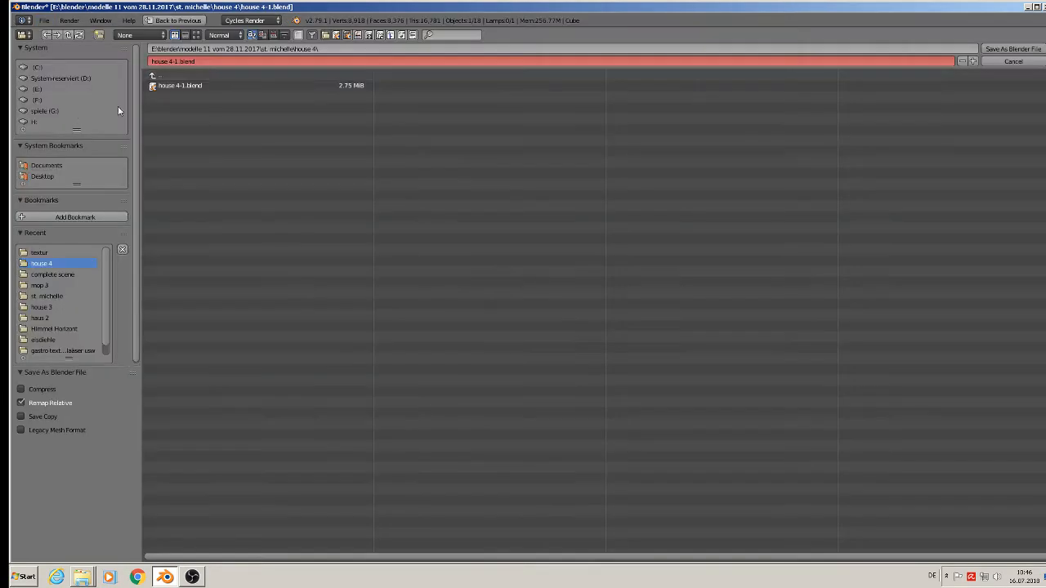
{"action": "left_click", "coordinate": [175, 62]}
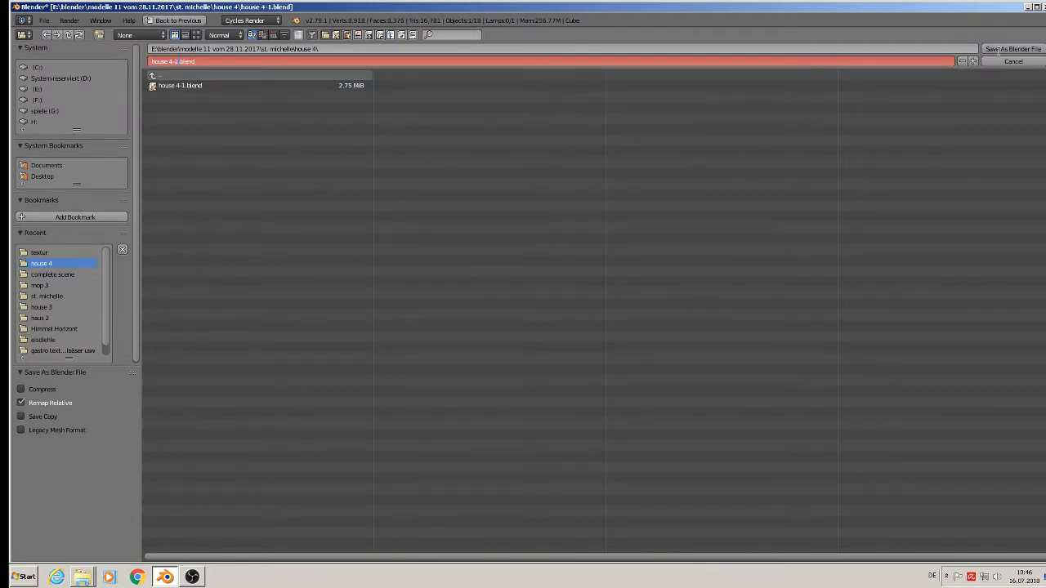
{"action": "left_click", "coordinate": [998, 50]}
- Raise the shutter 0.663 along Z and shift it -0.304 along Y to bring it in front of the house facade
{"action": "key", "text": "g"}
{"action": "key", "text": "z"}
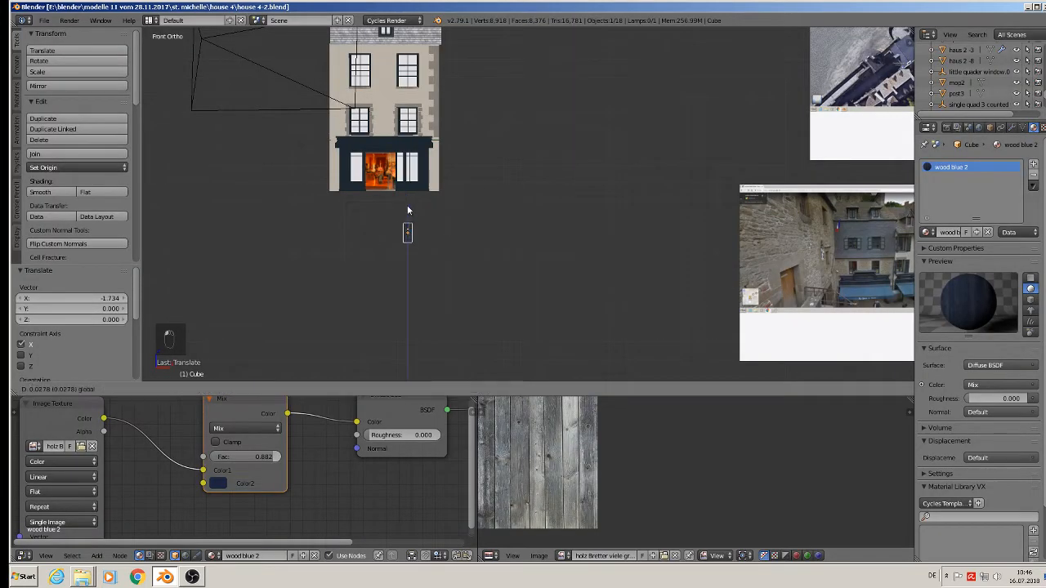
{"action": "left_click", "coordinate": [407, 205]}
{"action": "middle_click_drag", "start_coordinate": [407, 205], "coordinate": [323, 174]}
{"action": "scroll", "coordinate": [400, 141], "scroll_direction": "up", "scroll_amount": 2}
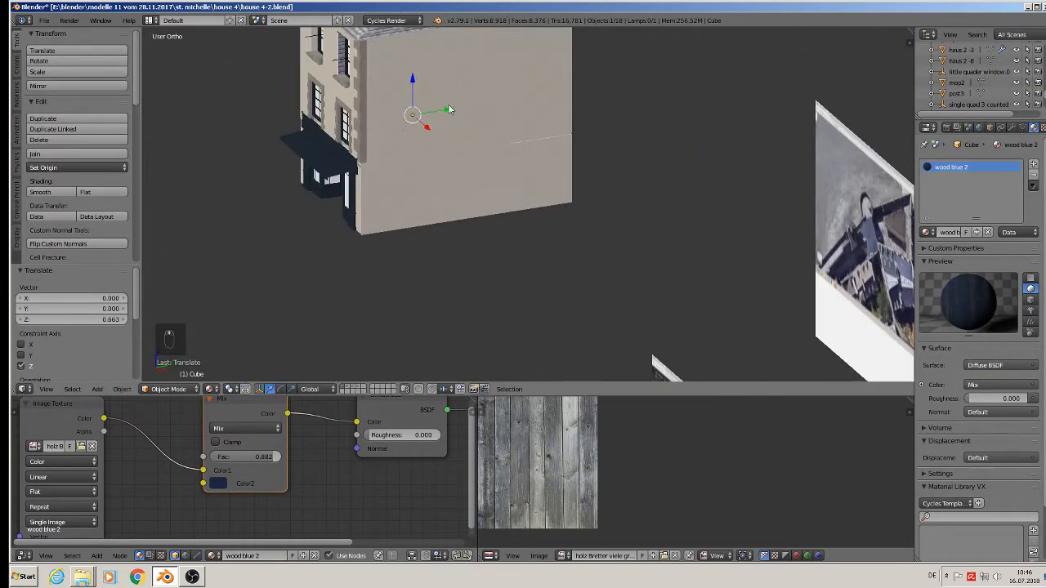
{"action": "left_click_drag", "start_coordinate": [450, 108], "coordinate": [376, 125]}
- Shift the shutter 0.082 along X to sit beside the right-hand window on the lower window row
{"action": "scroll", "coordinate": [357, 134], "scroll_direction": "up", "scroll_amount": 4}
{"action": "scroll", "coordinate": [357, 136], "scroll_direction": "up", "scroll_amount": 3}
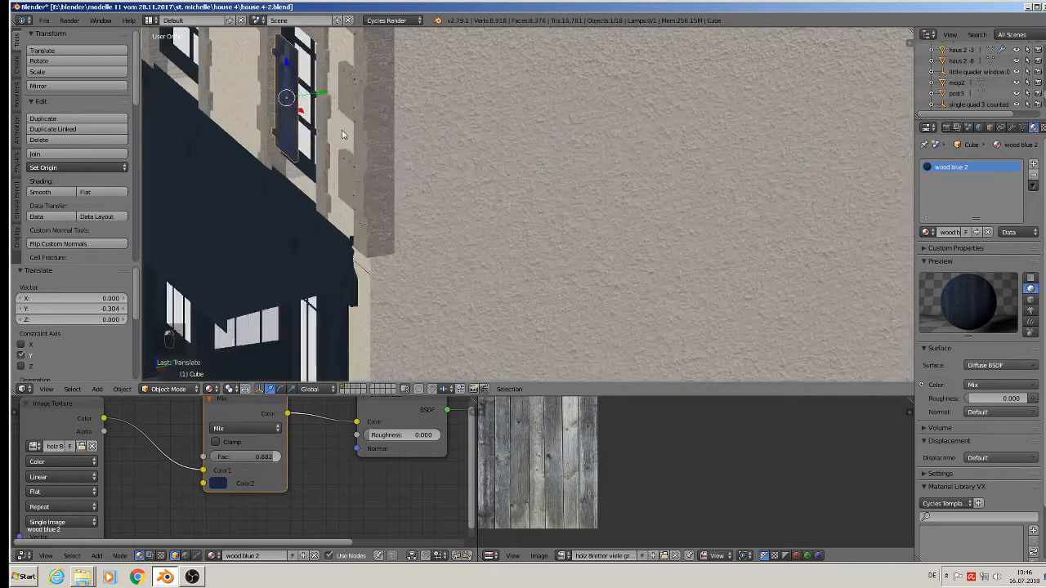
{"action": "middle_click_drag", "start_coordinate": [346, 128], "coordinate": [395, 124]}
{"action": "left_click_drag", "start_coordinate": [320, 104], "coordinate": [413, 100]}
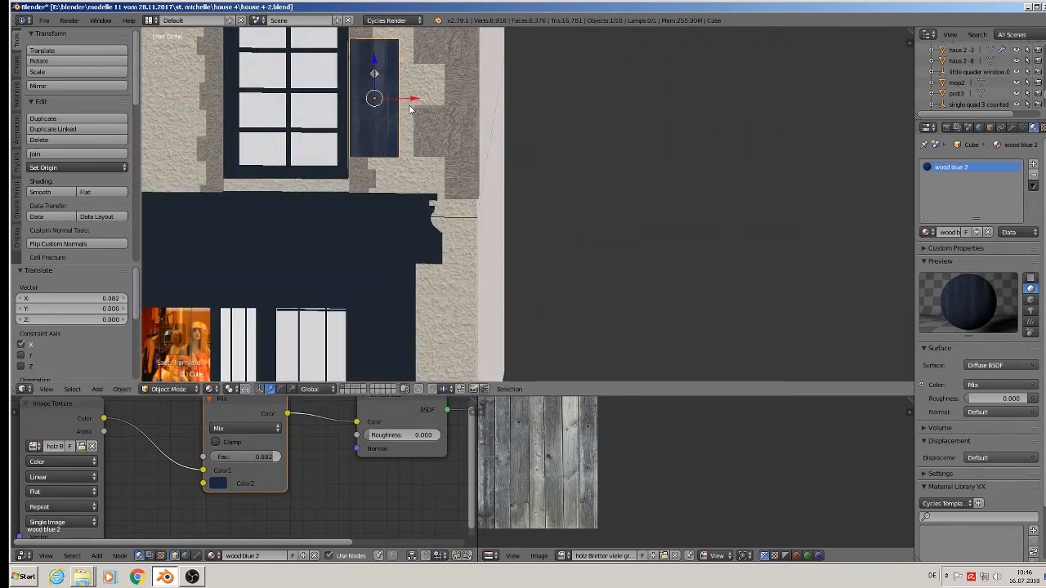
- Scale the shutter up by about 1.31 to match the window height and nudge it along Z and X against the frame
{"action": "scroll", "coordinate": [440, 133], "scroll_direction": "down", "scroll_amount": 2}
{"action": "middle_click_drag", "start_coordinate": [440, 137], "coordinate": [441, 186], "text": "shift"}
{"action": "key", "text": "s"}
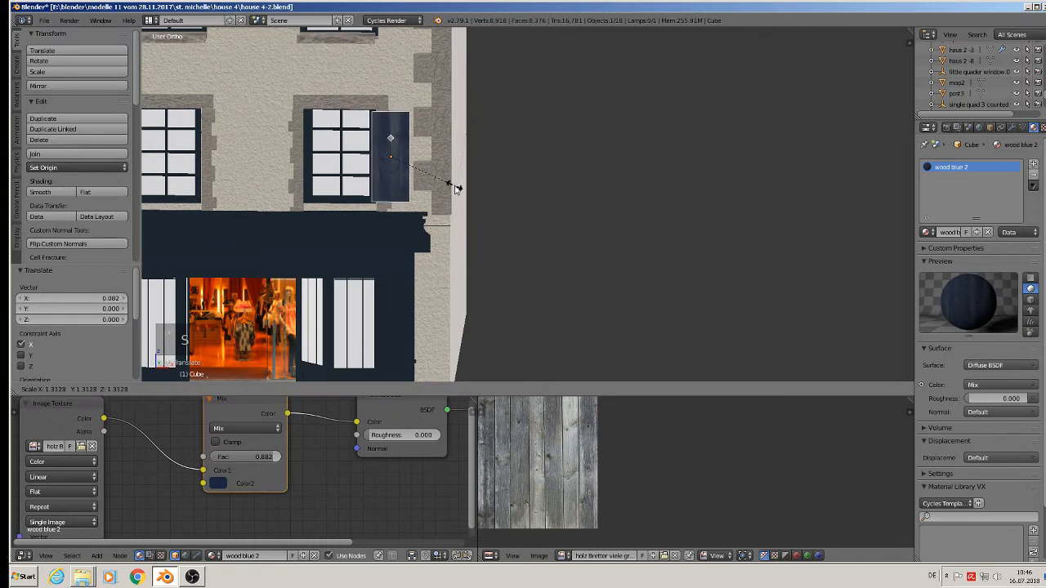
{"action": "right_click", "coordinate": [458, 188]}
{"action": "left_click_drag", "start_coordinate": [391, 122], "coordinate": [390, 123]}
{"action": "left_click_drag", "start_coordinate": [423, 159], "coordinate": [411, 158]}
{"action": "scroll", "coordinate": [520, 169], "scroll_direction": "down", "scroll_amount": 2}
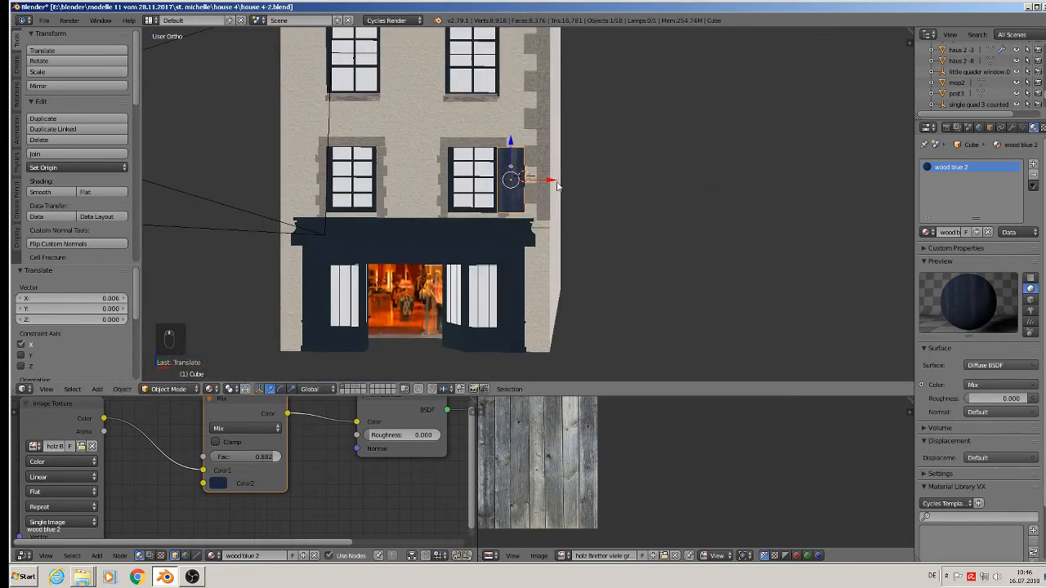
- Duplicate the shutter three times along X so that both windows of the lower row have a shutter on each side
{"action": "scroll", "coordinate": [556, 186], "scroll_direction": "up", "scroll_amount": 2}
{"action": "key", "text": "shift+d"}
{"action": "key", "text": "x"}
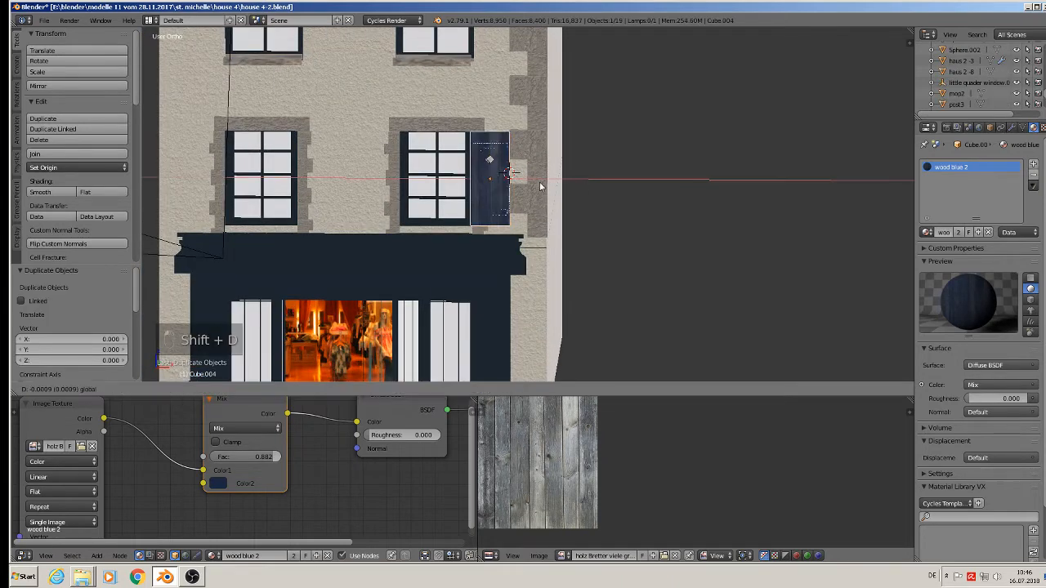
{"action": "left_click", "coordinate": [431, 192]}
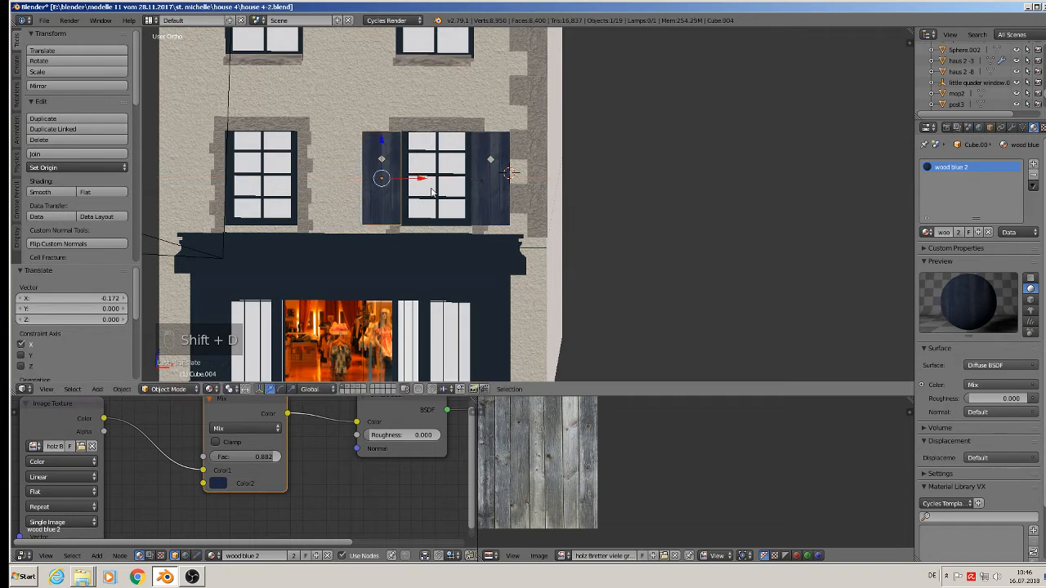
{"action": "key", "text": "shift+d"}
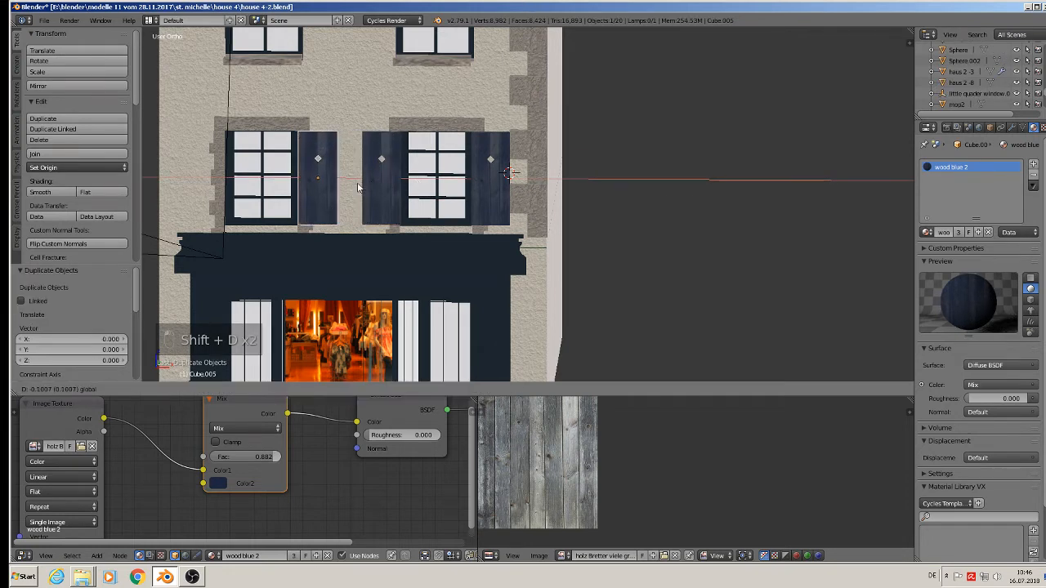
{"action": "left_click", "coordinate": [357, 188]}
{"action": "key", "text": "shift+d"}
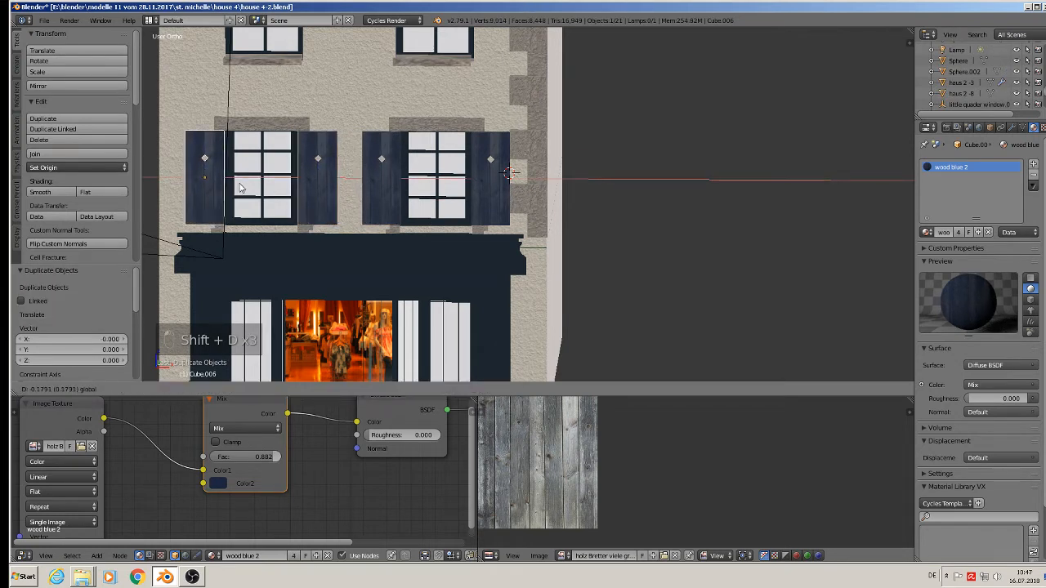
{"action": "left_click", "coordinate": [239, 187]}
- Duplicate all four lower shutters 0.291 up along Z to the upper windows and scale the copies by 1.166
{"action": "middle_click_drag", "start_coordinate": [208, 169], "coordinate": [319, 294], "text": "shift"}
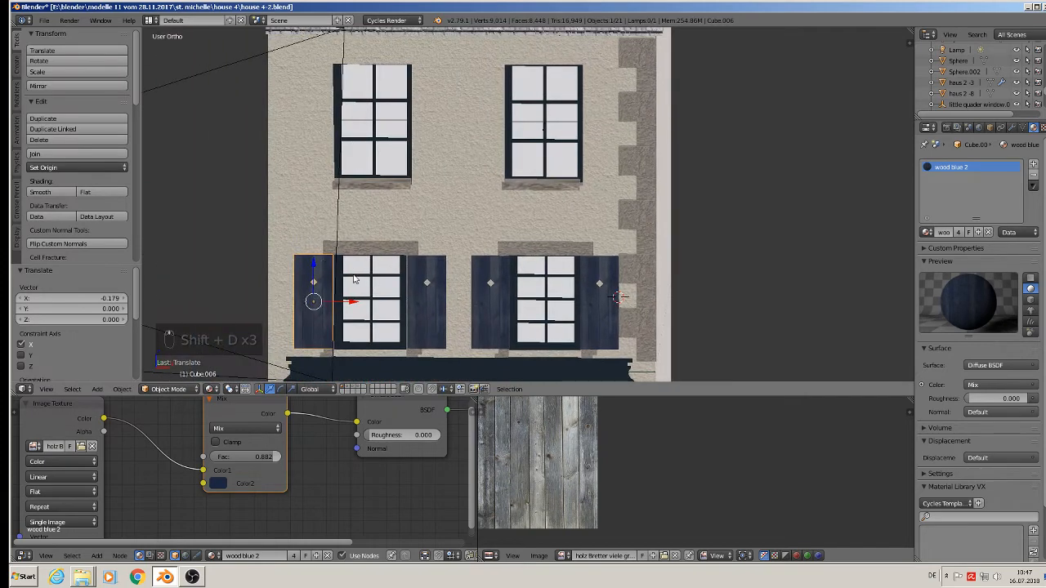
{"action": "left_click", "coordinate": [419, 288], "text": "shift"}
{"action": "left_click", "coordinate": [498, 286], "text": "shift"}
{"action": "left_click", "coordinate": [599, 280], "text": "shift"}
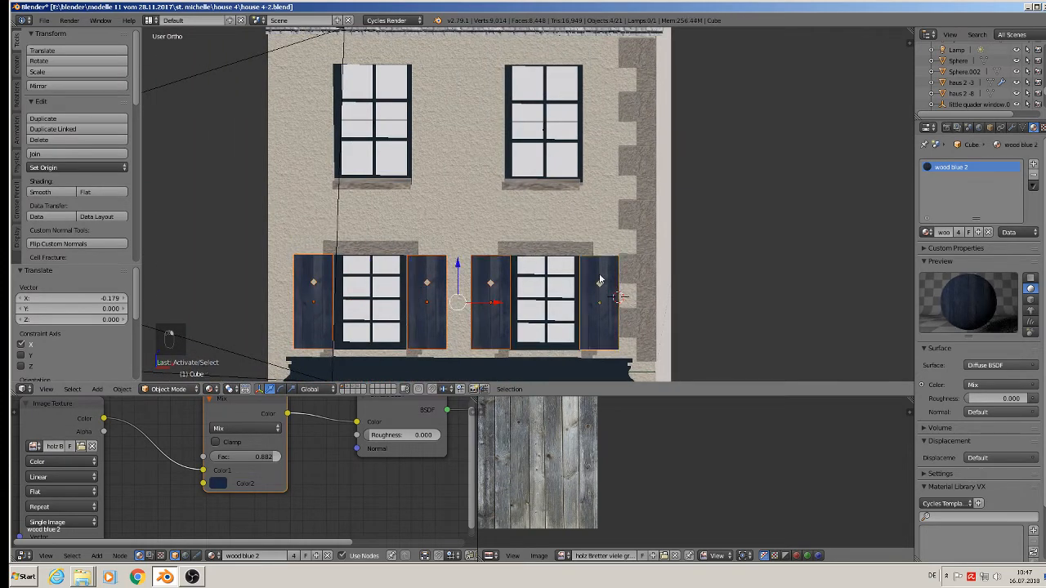
{"action": "key", "text": "shift+d"}
{"action": "key", "text": "z"}
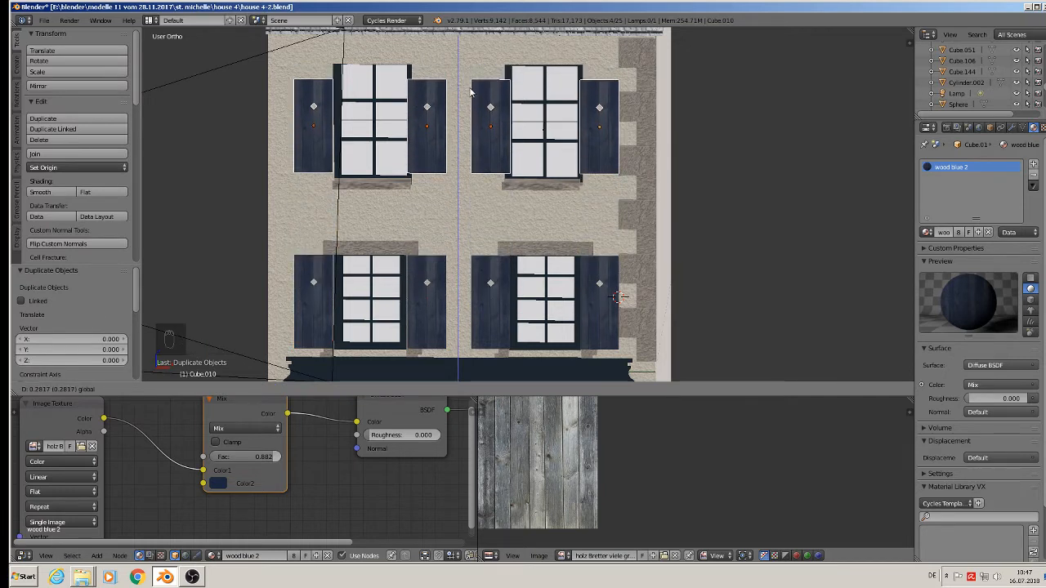
{"action": "left_click", "coordinate": [469, 84]}
{"action": "key", "text": "s"}
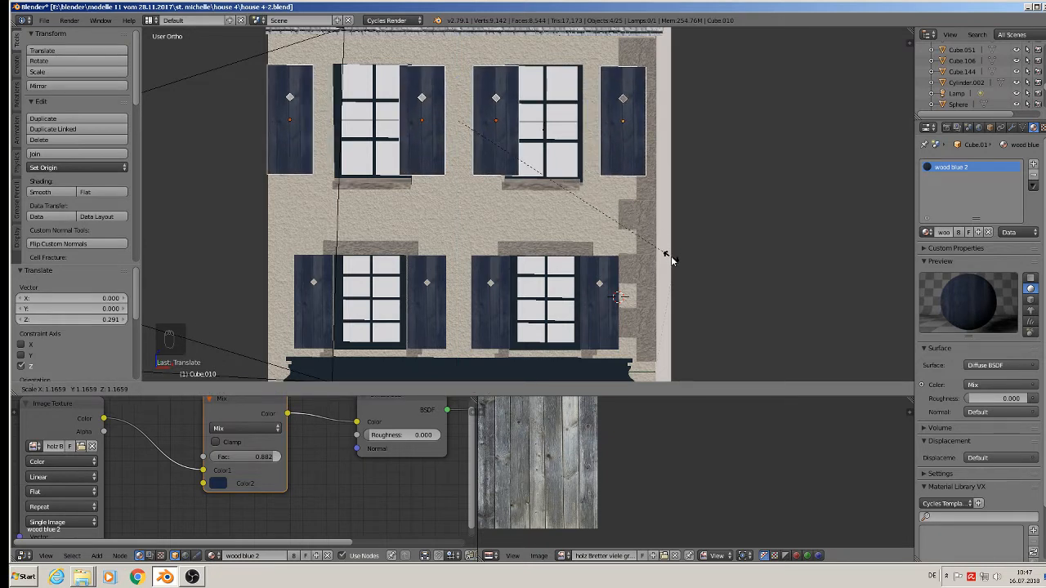
{"action": "left_click", "coordinate": [666, 245]}
- Align the upper right window's shutters with its frame, moving the right one -0.030 and the left one -0.022 along X
{"action": "right_click", "coordinate": [624, 147]}
{"action": "right_click", "coordinate": [620, 122]}
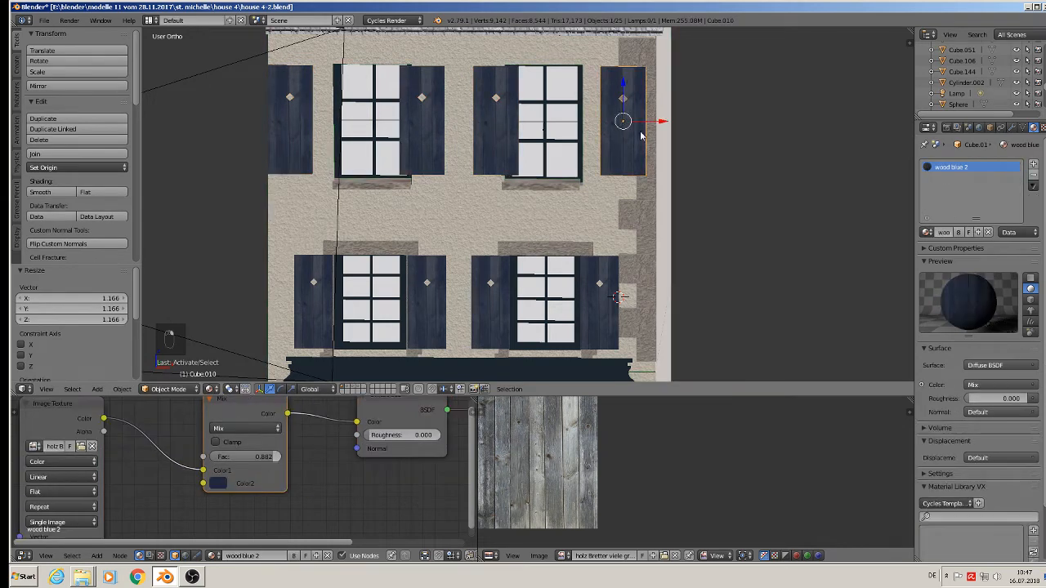
{"action": "key", "text": "g"}
{"action": "key", "text": "x"}
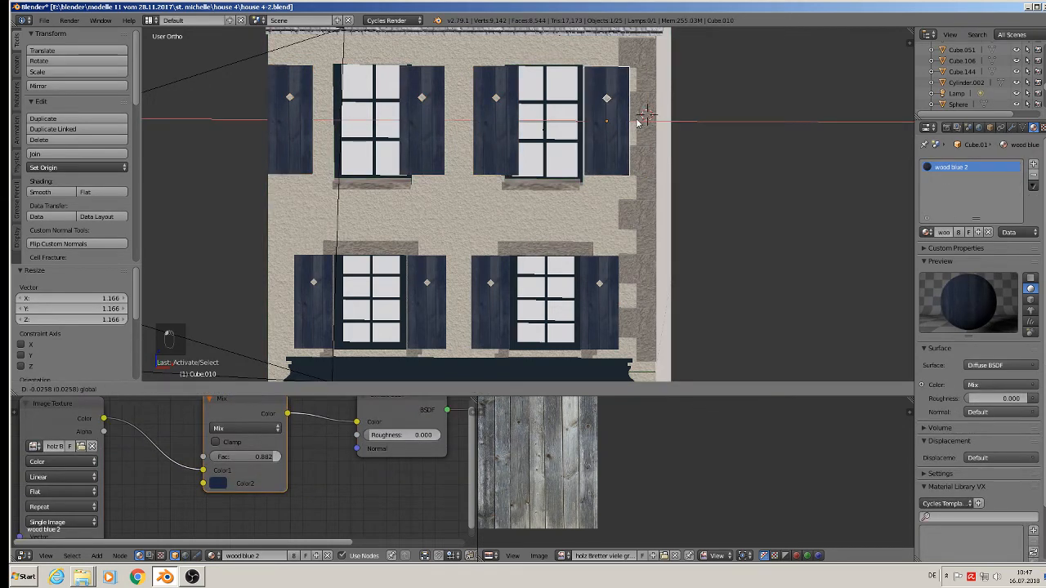
{"action": "left_click", "coordinate": [636, 122]}
{"action": "right_click", "coordinate": [495, 117]}
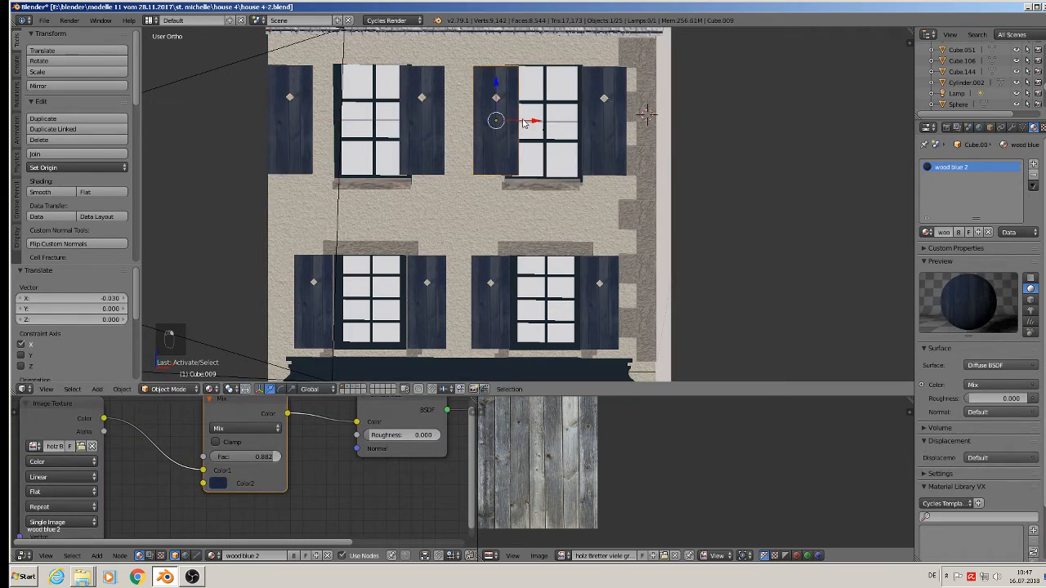
{"action": "key", "text": "g"}
{"action": "key", "text": "x"}
{"action": "left_click", "coordinate": [511, 122]}
- Align the upper left window's shutters with its frame, moving the right one 0.018 and the left one 0.034 along X
{"action": "right_click", "coordinate": [422, 119]}
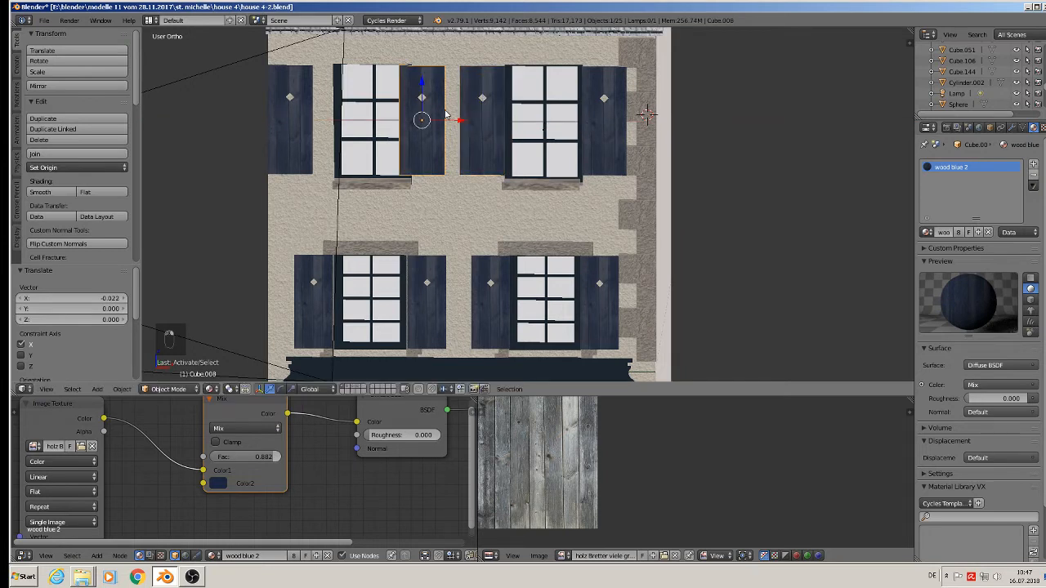
{"action": "key", "text": "g"}
{"action": "key", "text": "x"}
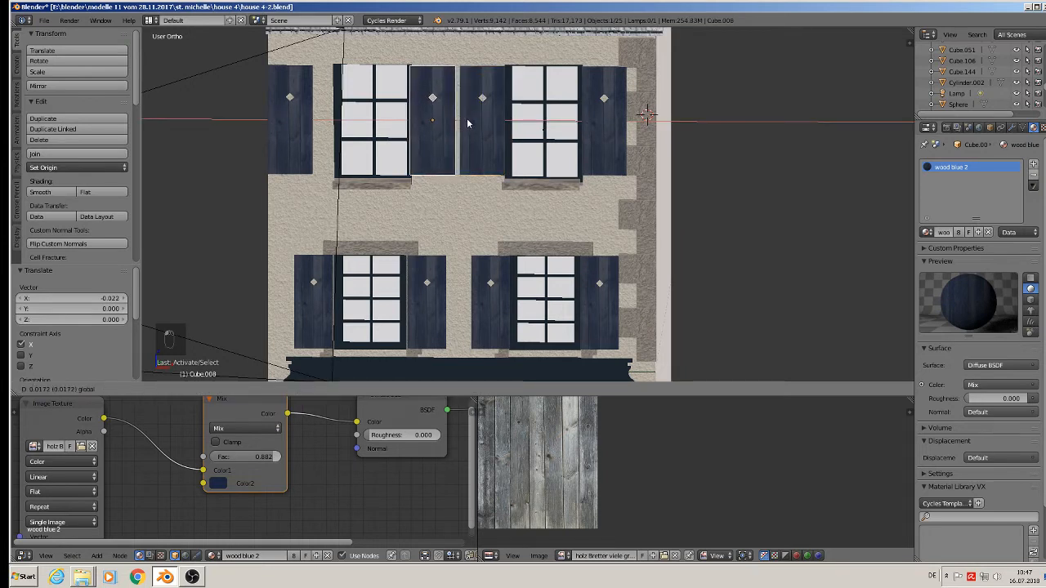
{"action": "left_click", "coordinate": [427, 129]}
{"action": "right_click", "coordinate": [304, 120]}
{"action": "key", "text": "g"}
{"action": "key", "text": "x"}
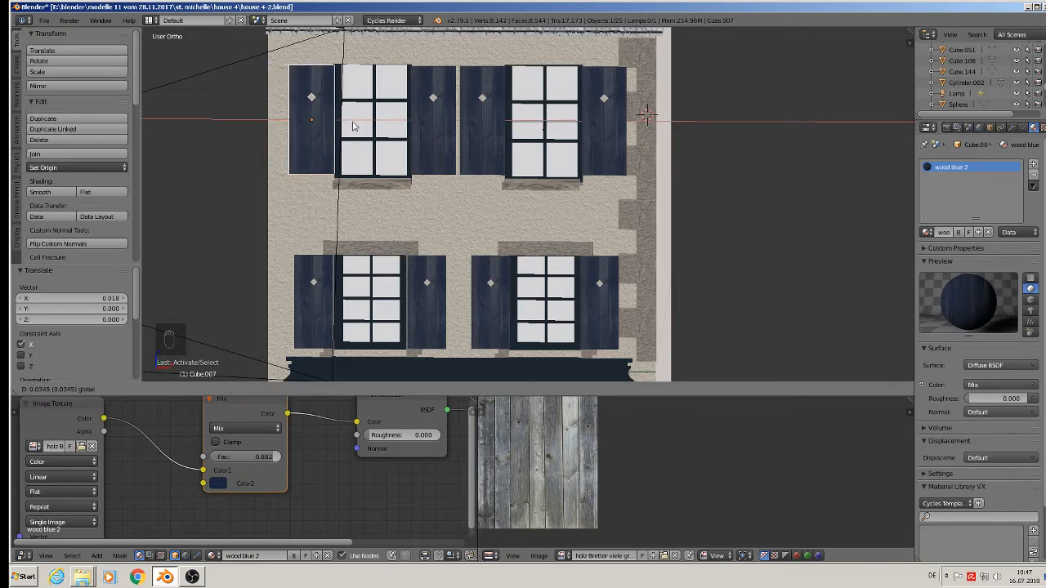
{"action": "left_click", "coordinate": [354, 126]}
- Deselect everything and compare the house and its shutters with the street reference photos
{"action": "scroll", "coordinate": [554, 207], "scroll_direction": "down", "scroll_amount": 5}
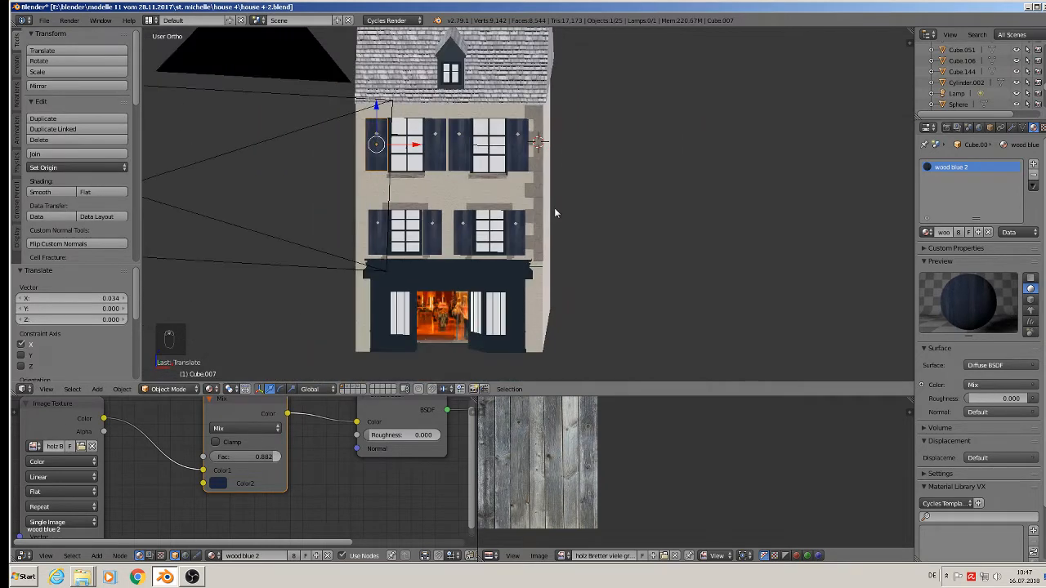
{"action": "key", "text": "a"}
{"action": "key", "text": "a"}
{"action": "key", "text": "a"}
{"action": "key", "text": "a"}
{"action": "scroll", "coordinate": [563, 211], "scroll_direction": "down", "scroll_amount": 3}
{"action": "middle_click_drag", "start_coordinate": [565, 194], "coordinate": [508, 206]}
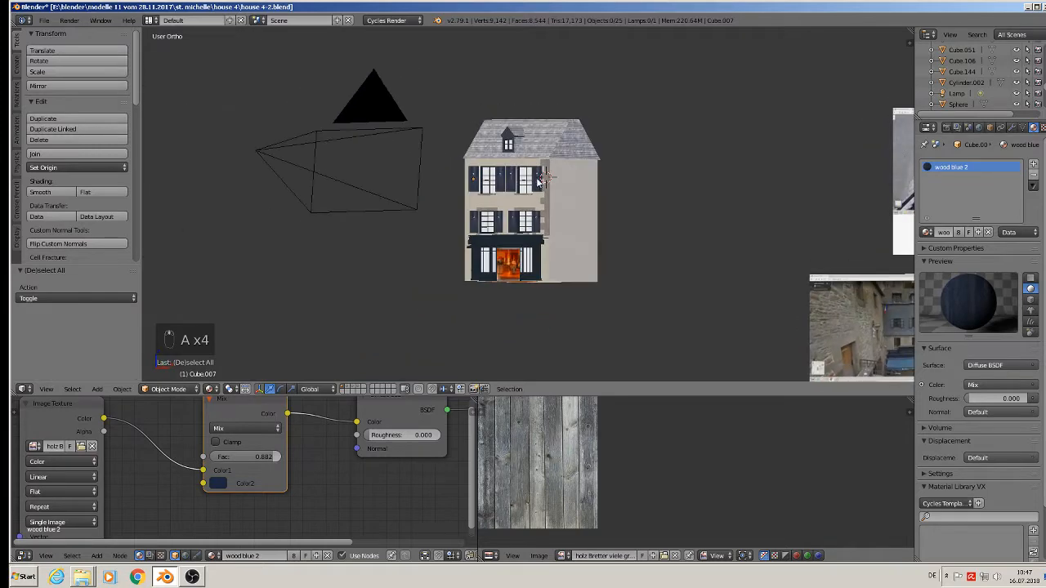
{"action": "middle_click_drag", "start_coordinate": [628, 226], "coordinate": [530, 245], "text": "shift"}
{"action": "middle_click_drag", "start_coordinate": [782, 300], "coordinate": [490, 184], "text": "shift"}
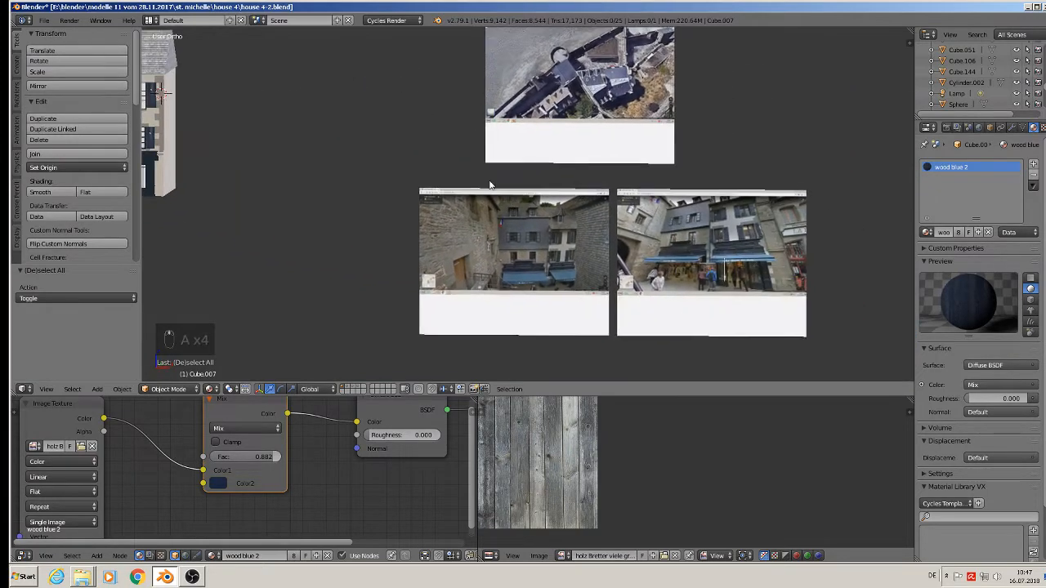
{"action": "scroll", "coordinate": [490, 185], "scroll_direction": "up", "scroll_amount": 4}
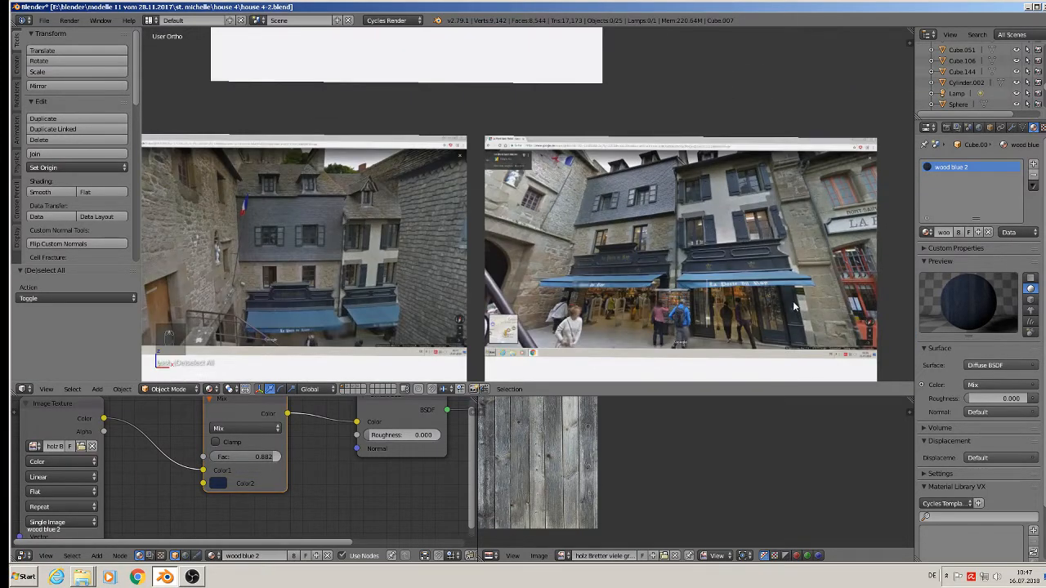
{"action": "scroll", "coordinate": [591, 287], "scroll_direction": "down", "scroll_amount": 4}
{"action": "middle_click_drag", "start_coordinate": [591, 287], "coordinate": [733, 291], "text": "shift"}
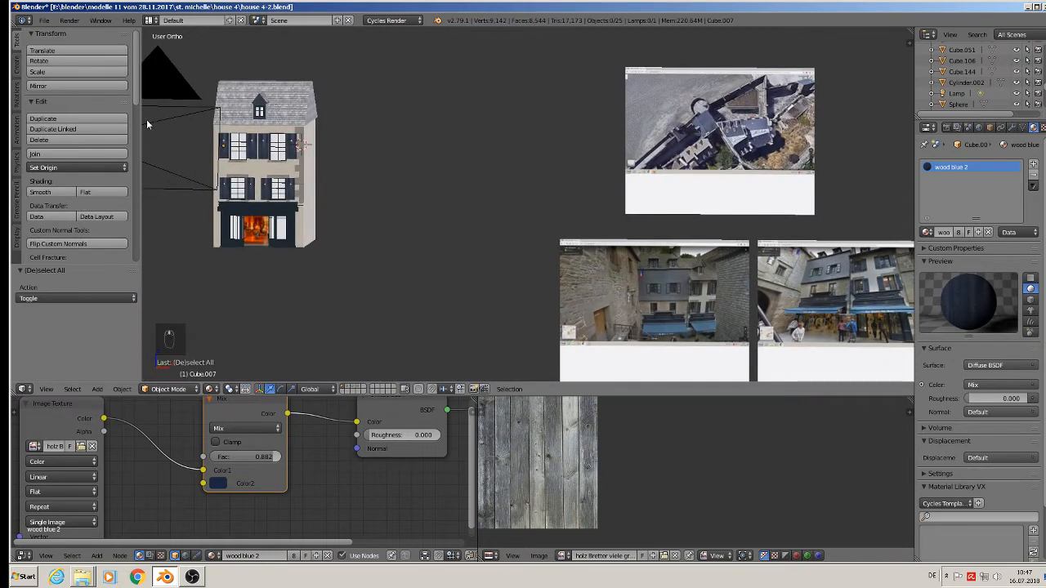
- Save the house 4-2.blend file with the finished shutters
{"action": "left_click", "coordinate": [45, 20]}
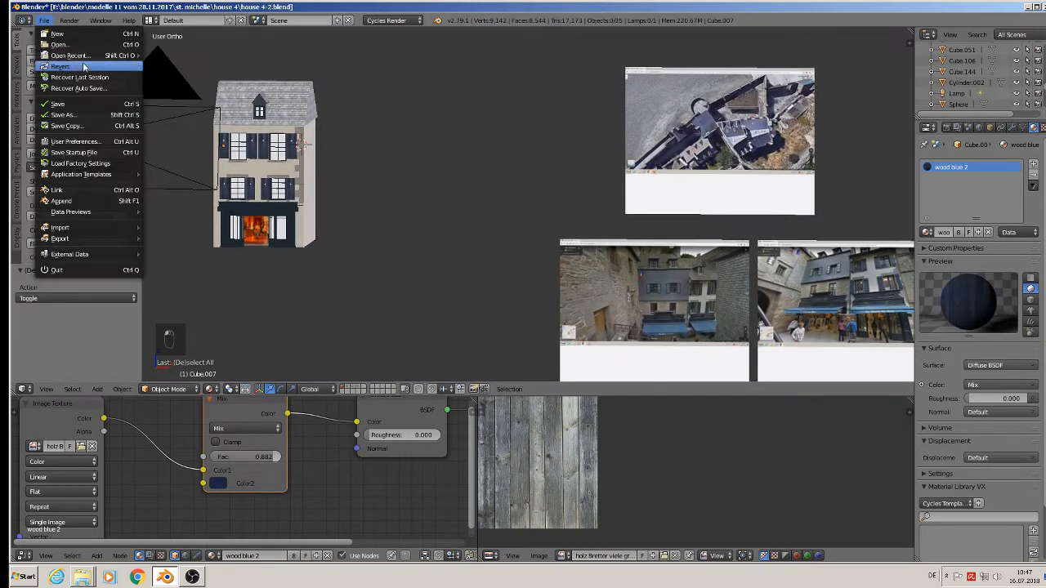
{"action": "left_click", "coordinate": [75, 106]}
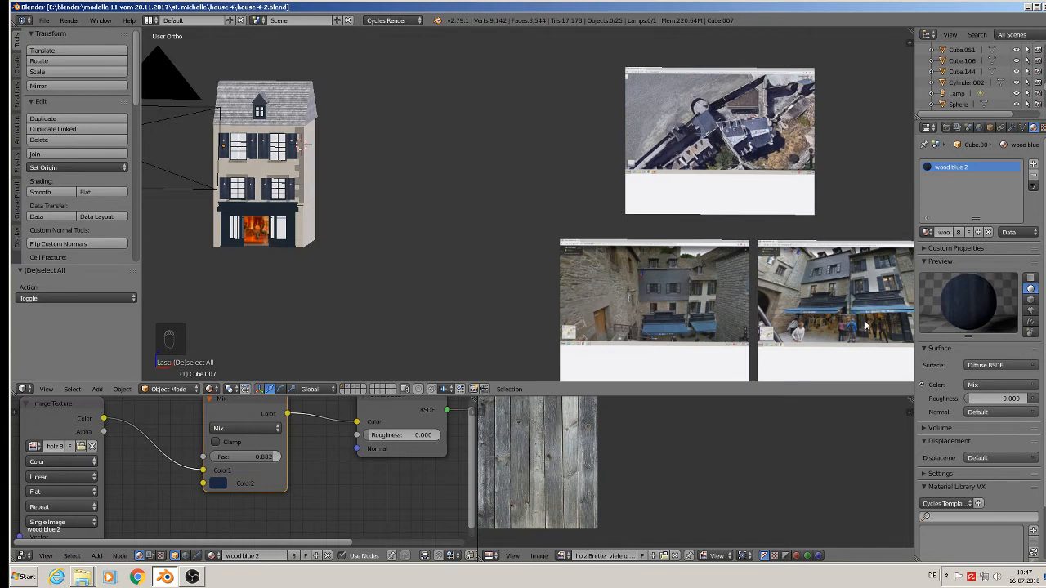
- Examine the modelled house and compare its roof with the roofs in the street reference photos
{"action": "scroll", "coordinate": [279, 252], "scroll_direction": "up", "scroll_amount": 4}
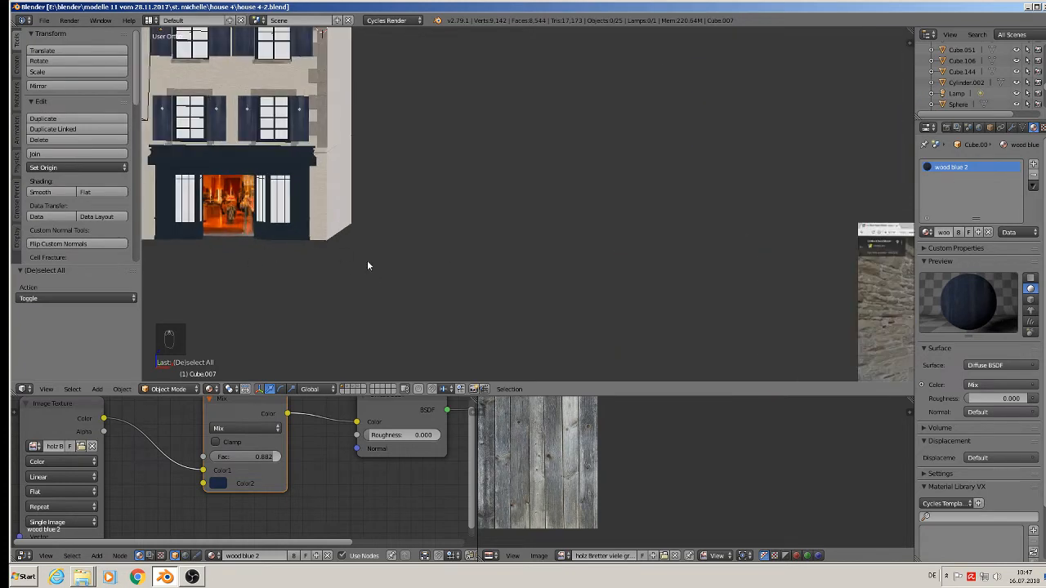
{"action": "middle_click_drag", "start_coordinate": [438, 271], "coordinate": [686, 363], "text": "shift"}
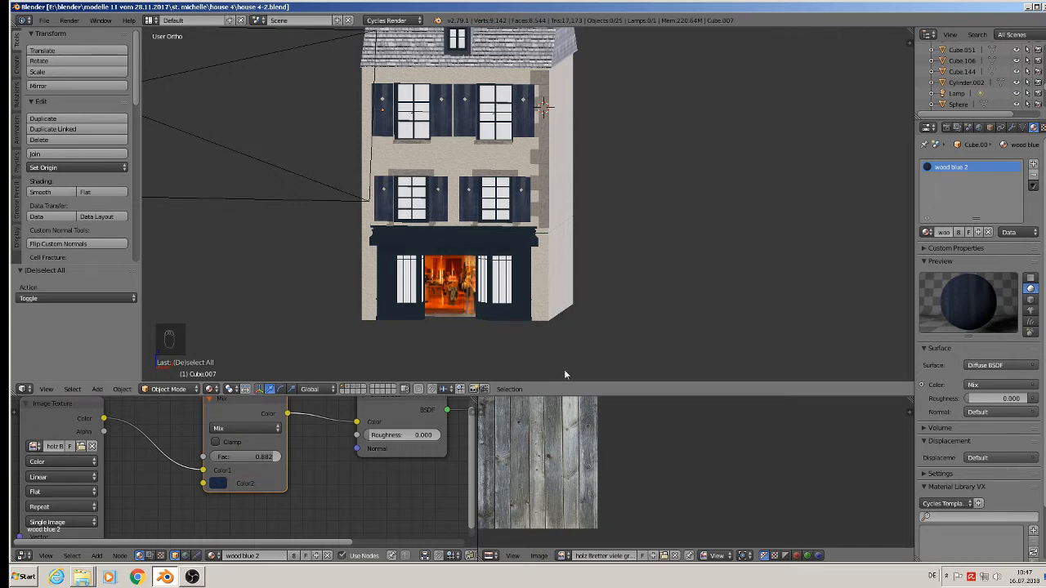
{"action": "scroll", "coordinate": [501, 283], "scroll_direction": "down", "scroll_amount": 3}
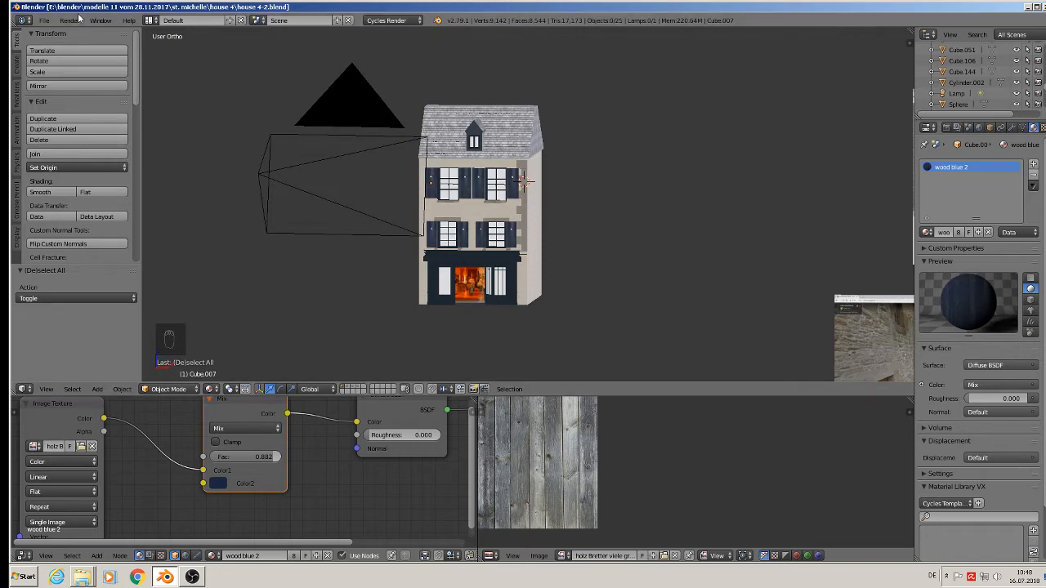
{"action": "left_click", "coordinate": [45, 20]}
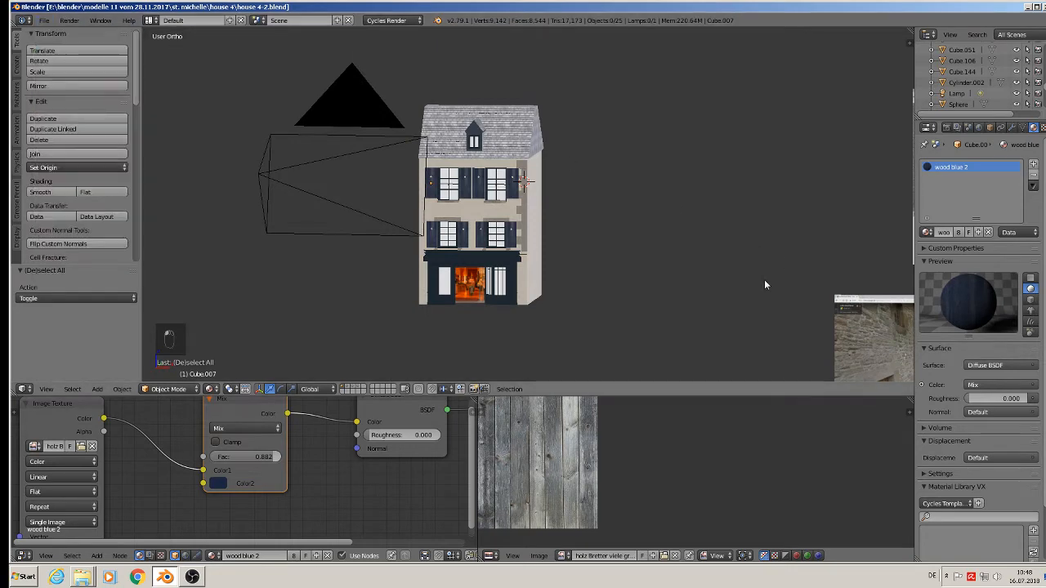
{"action": "scroll", "coordinate": [764, 279], "scroll_direction": "down", "scroll_amount": 3}
{"action": "scroll", "coordinate": [918, 295], "scroll_direction": "up", "scroll_amount": 5}
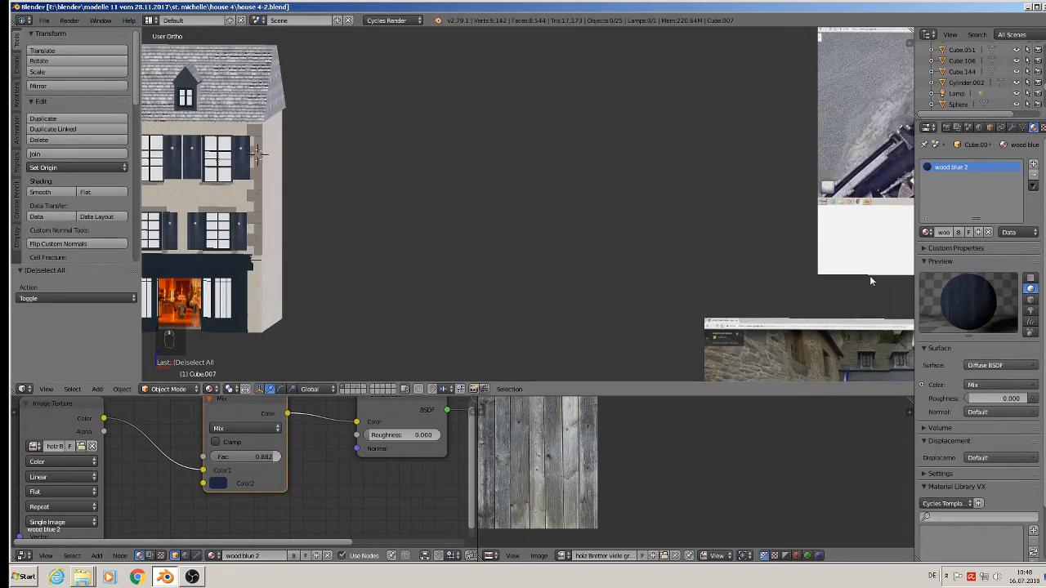
{"action": "middle_click_drag", "start_coordinate": [870, 311], "coordinate": [600, 274], "text": "shift"}
{"action": "scroll", "coordinate": [621, 306], "scroll_direction": "up", "scroll_amount": 7}
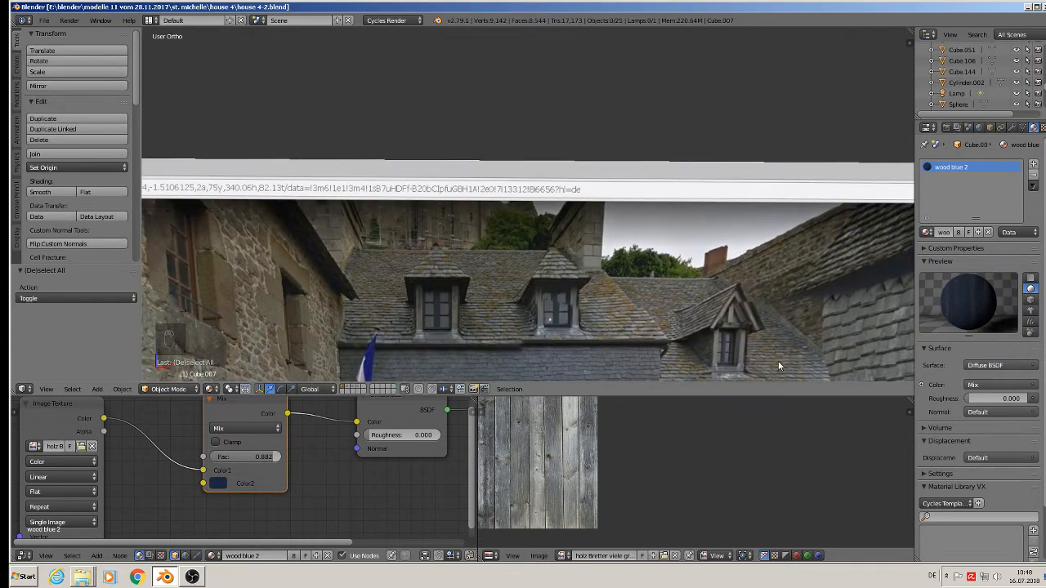
{"action": "scroll", "coordinate": [627, 340], "scroll_direction": "down", "scroll_amount": 10}
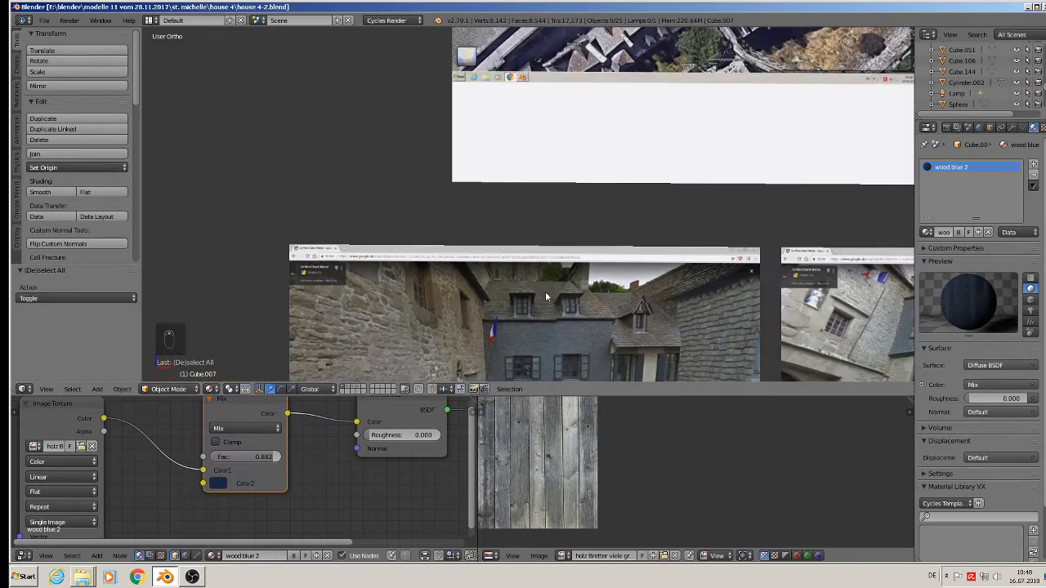
{"action": "scroll", "coordinate": [554, 117], "scroll_direction": "up", "scroll_amount": 4}
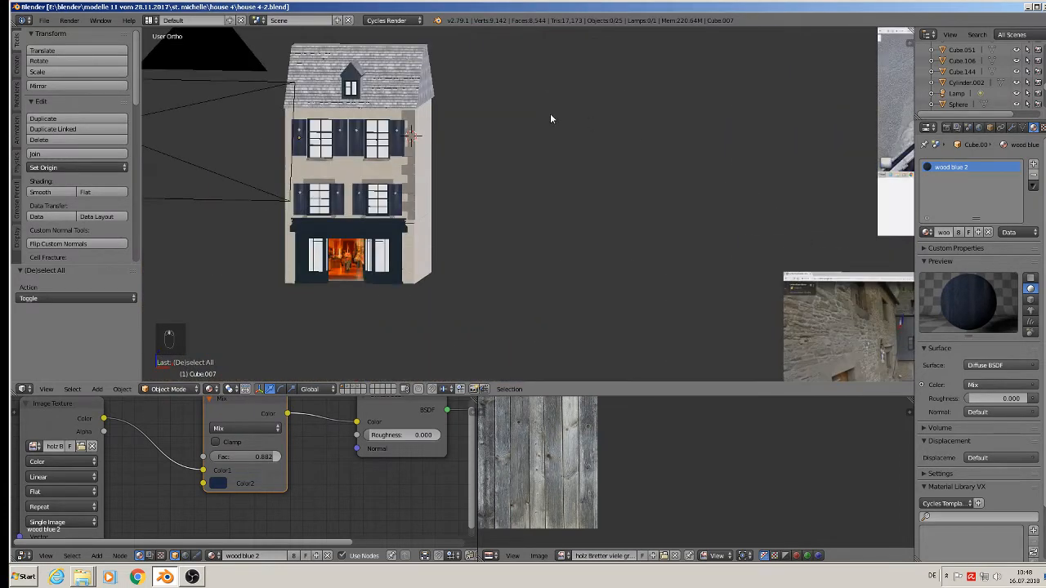
- Put the house mesh in Edit Mode, show its roof old 1 material nodes, and make more room for them before the Material Output
{"action": "right_click", "coordinate": [353, 65]}
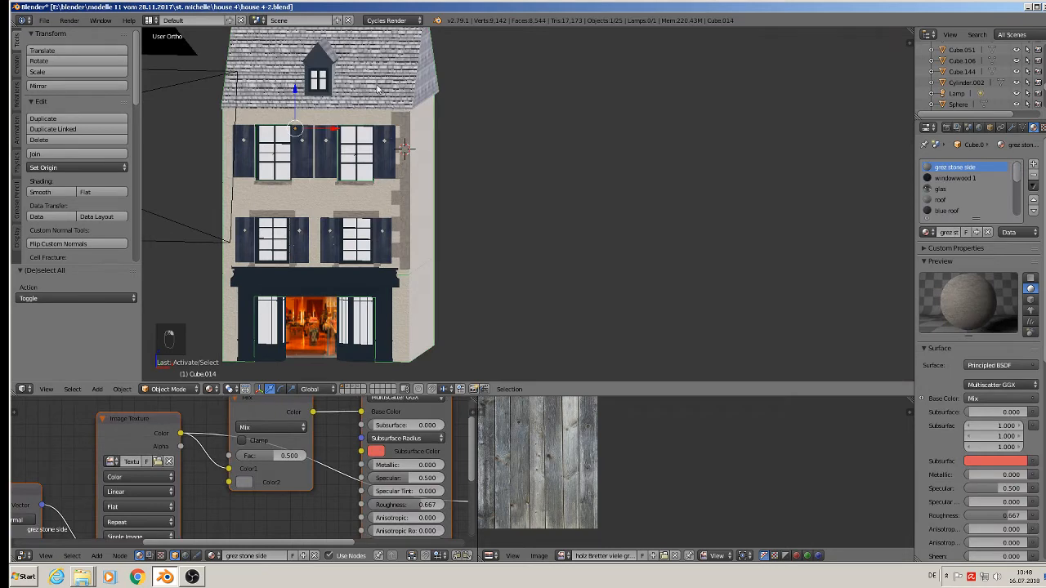
{"action": "key", "text": "Tab"}
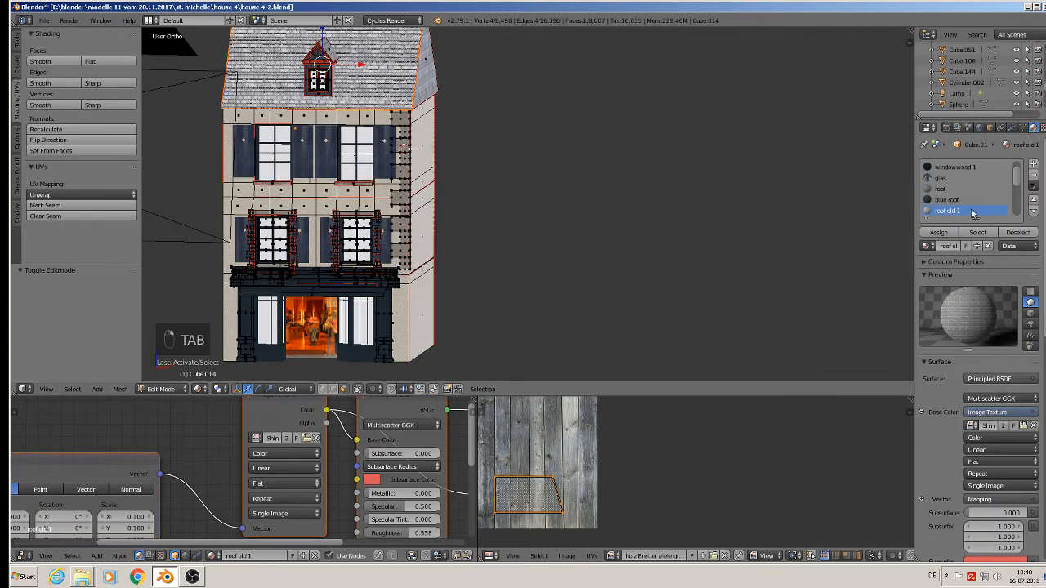
{"action": "scroll", "coordinate": [218, 446], "scroll_direction": "down", "scroll_amount": 3}
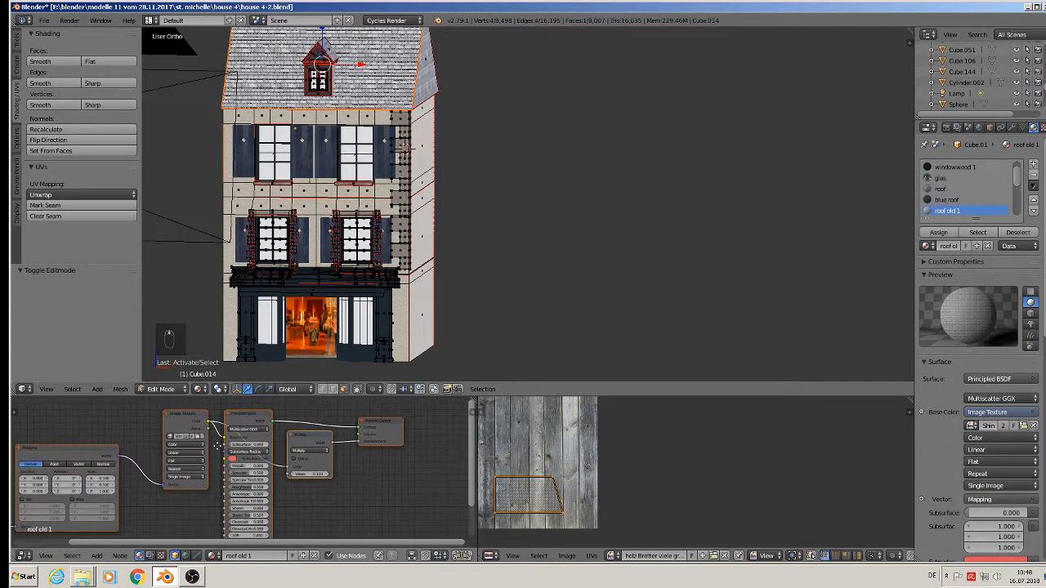
{"action": "scroll", "coordinate": [245, 455], "scroll_direction": "down", "scroll_amount": 3}
{"action": "middle_click_drag", "start_coordinate": [243, 455], "coordinate": [285, 444]}
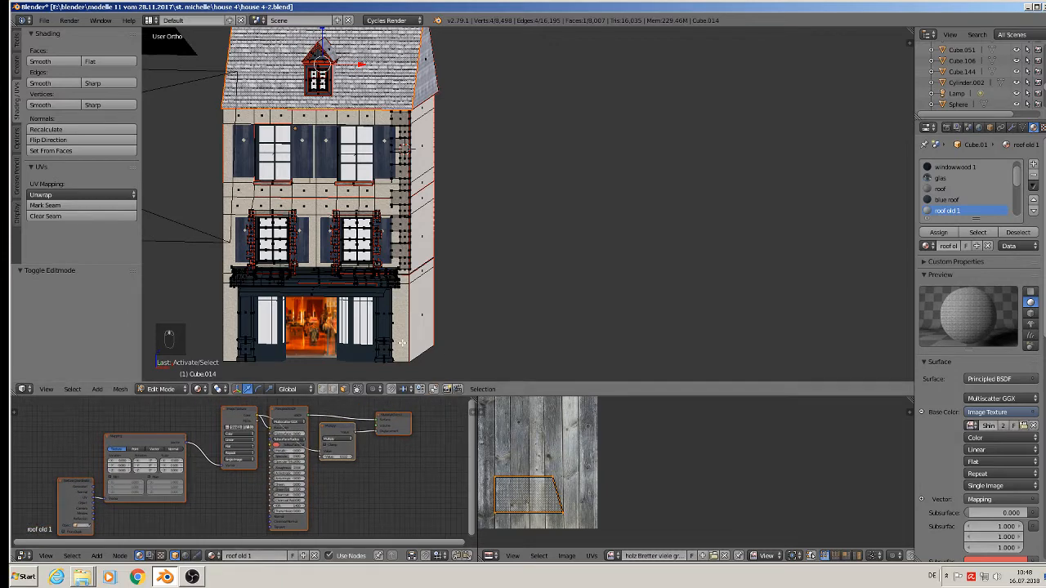
{"action": "scroll", "coordinate": [385, 448], "scroll_direction": "down", "scroll_amount": 2}
{"action": "left_click_drag", "start_coordinate": [403, 422], "coordinate": [450, 419]}
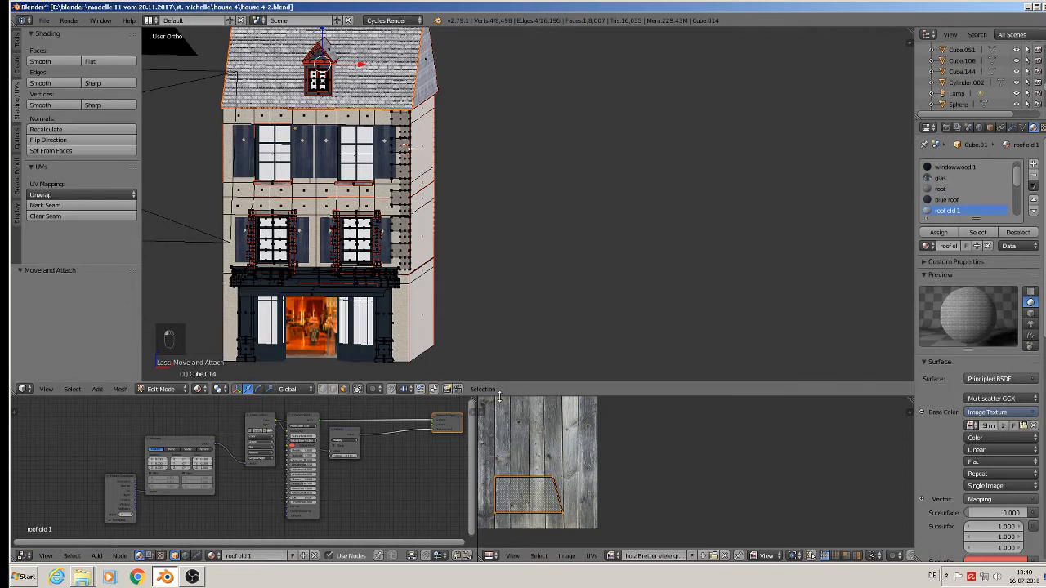
{"action": "left_click_drag", "start_coordinate": [501, 398], "coordinate": [490, 264]}
{"action": "scroll", "coordinate": [309, 401], "scroll_direction": "up", "scroll_amount": 4}
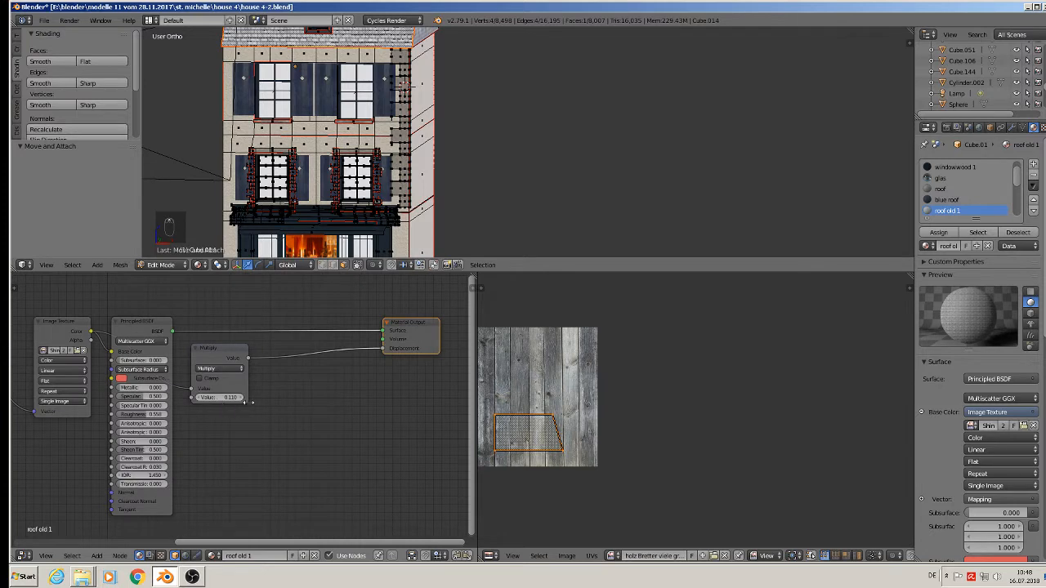
- Duplicate the Image Texture and Principled BSDF nodes, and link the copied texture's Color to the copied shader's Base Color
{"action": "left_click", "coordinate": [54, 322]}
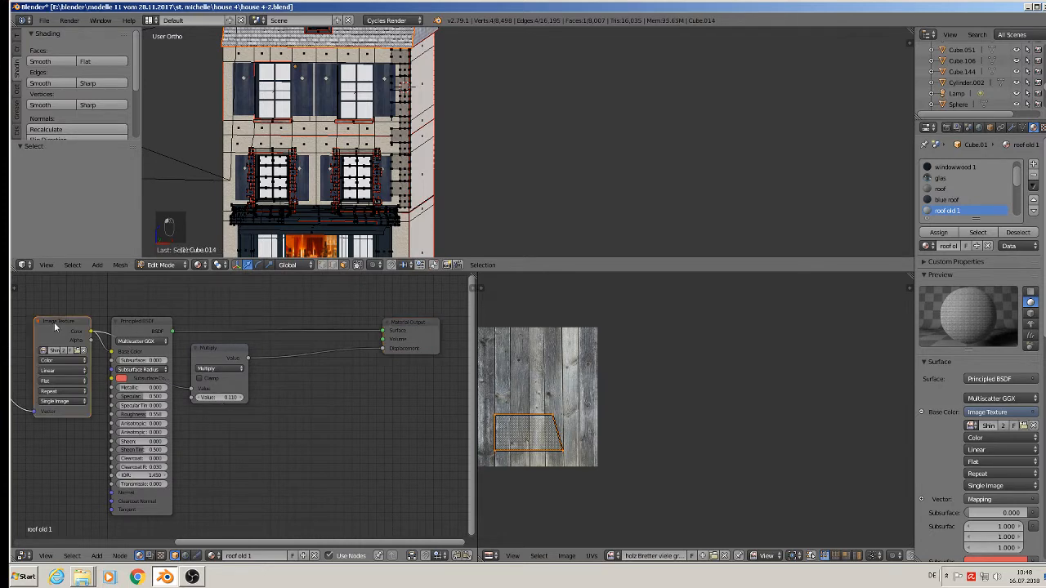
{"action": "key", "text": "shift+d"}
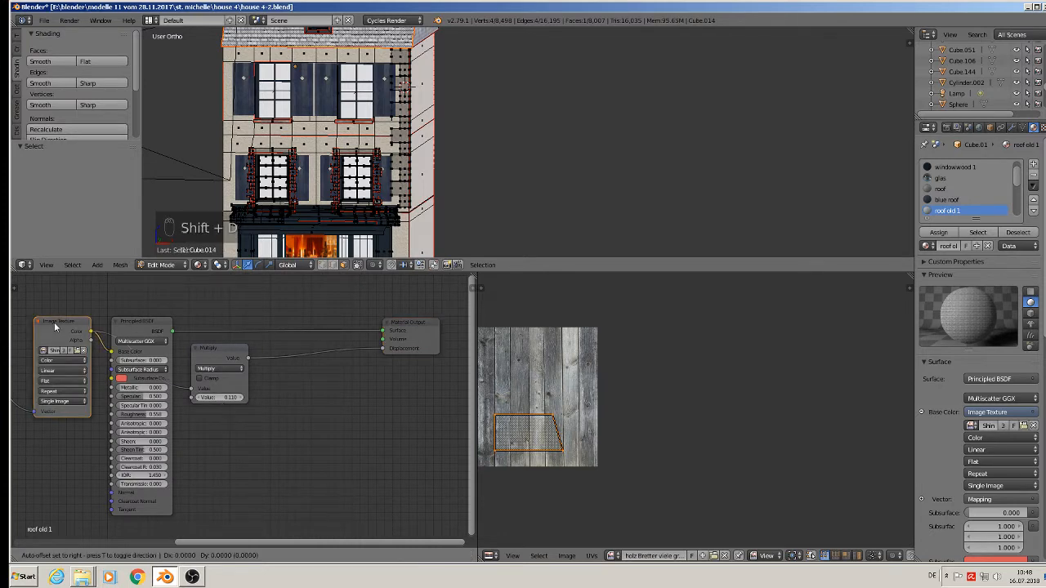
{"action": "left_click", "coordinate": [252, 422]}
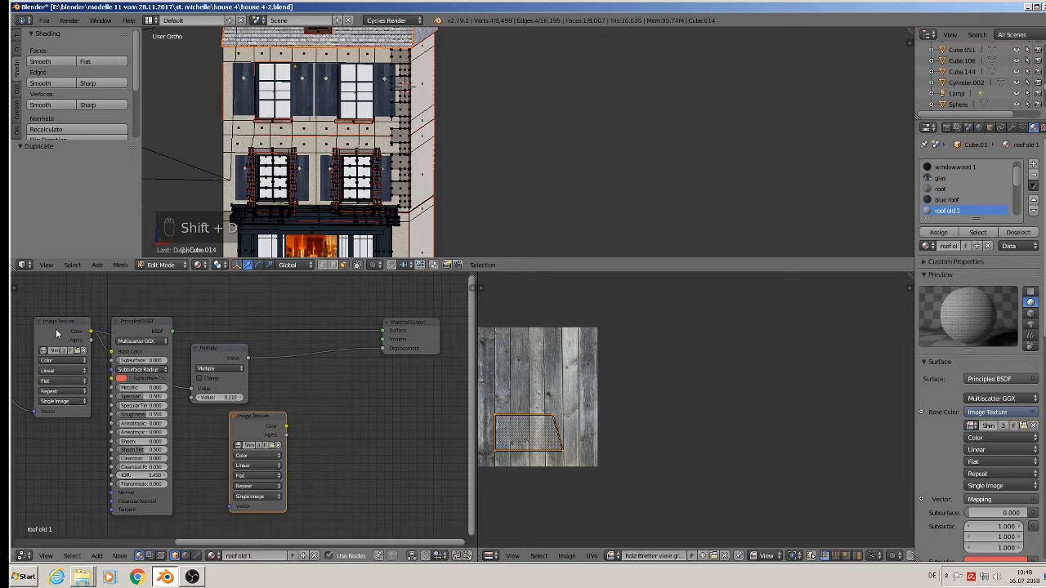
{"action": "left_click_drag", "start_coordinate": [124, 325], "coordinate": [143, 329]}
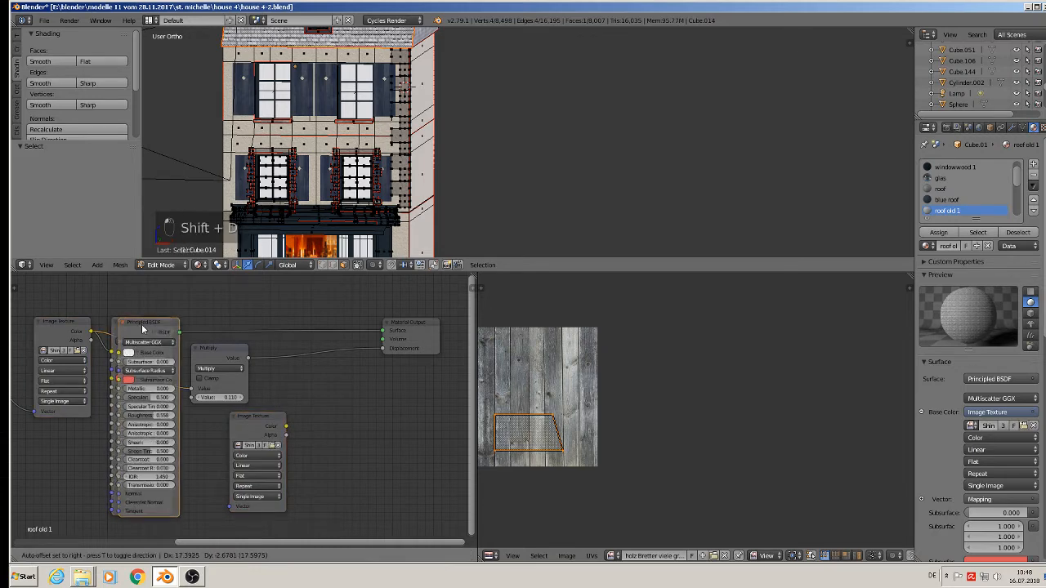
{"action": "left_click", "coordinate": [294, 434]}
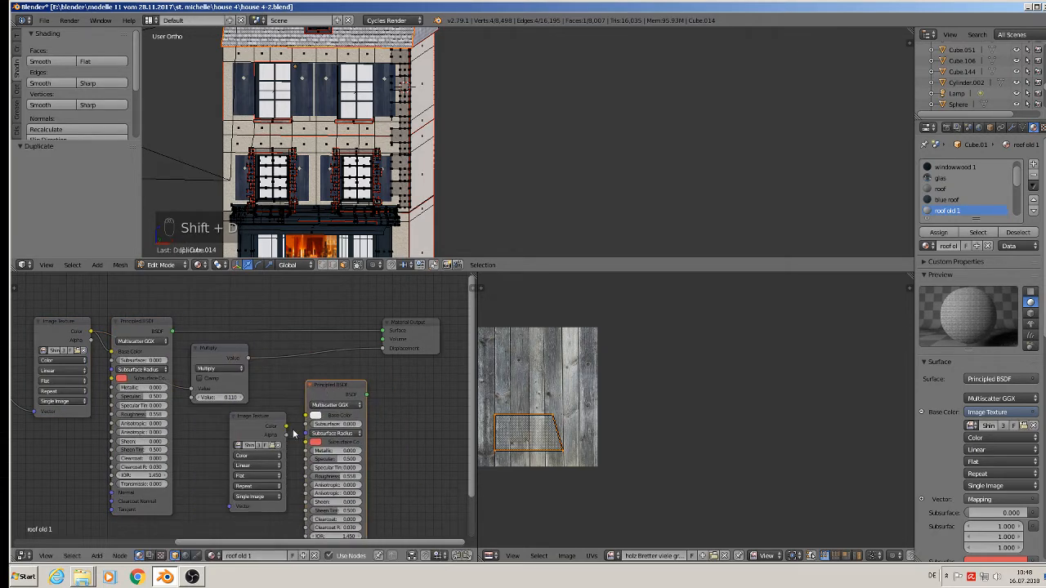
{"action": "left_click_drag", "start_coordinate": [285, 426], "coordinate": [306, 420]}
- Insert a Mix Shader between the original Principled BSDF and Material Output, and link the duplicated Principled BSDF to its second Shader input
{"action": "left_click_drag", "start_coordinate": [421, 322], "coordinate": [34, 326]}
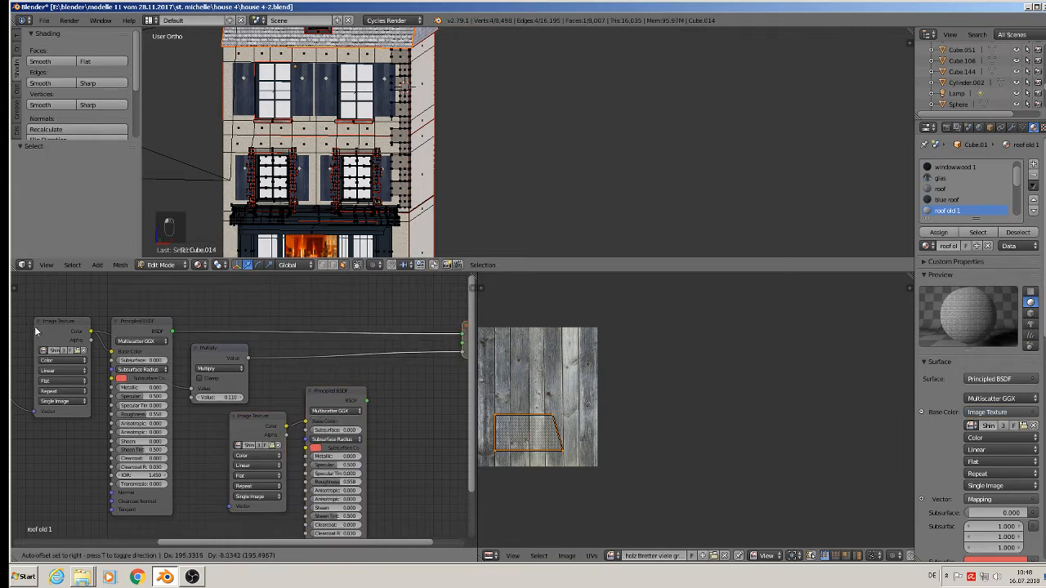
{"action": "middle_click_drag", "start_coordinate": [302, 356], "coordinate": [179, 342]}
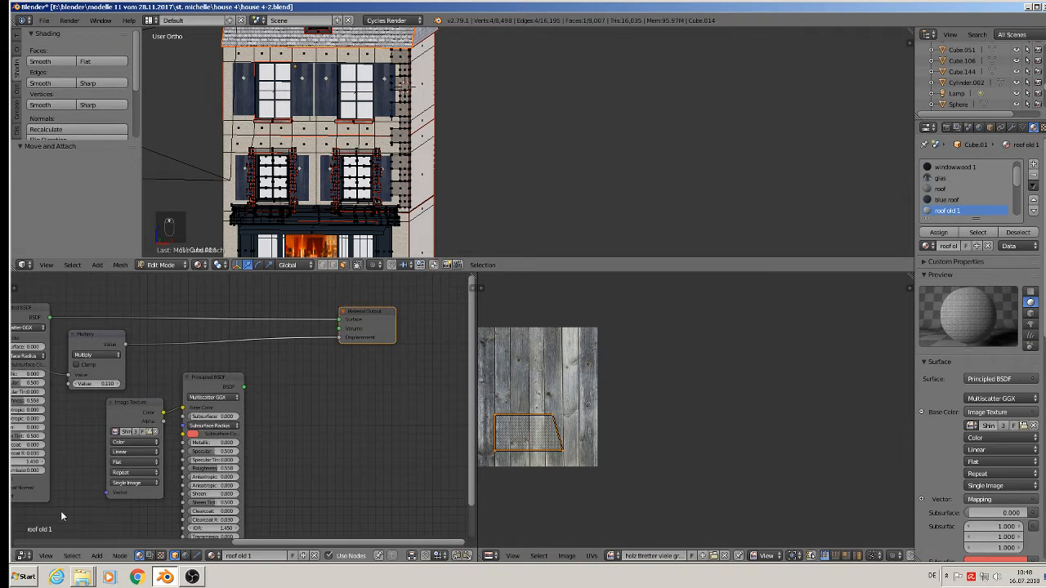
{"action": "left_click", "coordinate": [95, 557]}
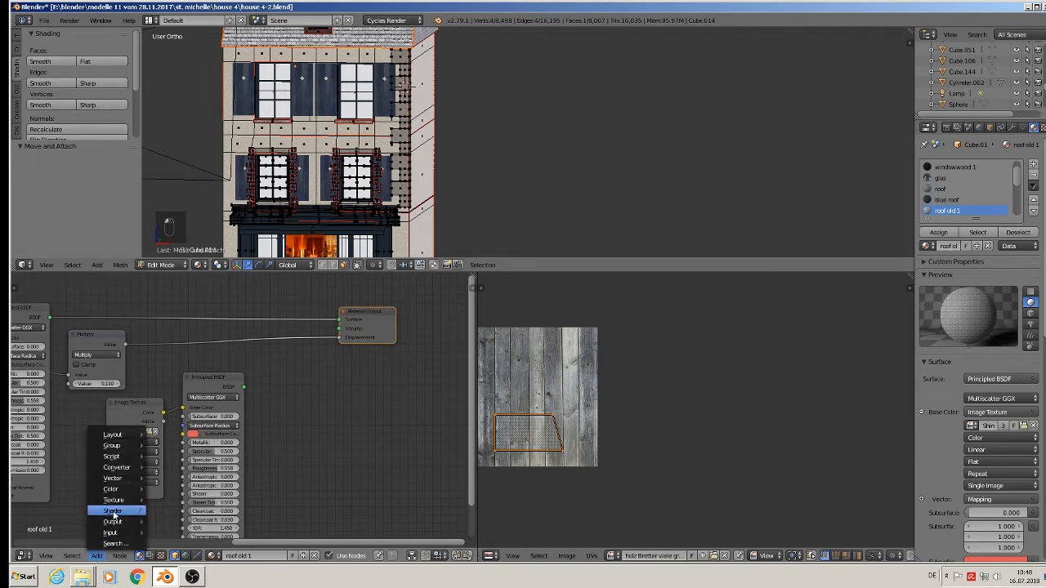
{"action": "mouse_move", "coordinate": [114, 511]}
{"action": "left_click", "coordinate": [201, 402]}
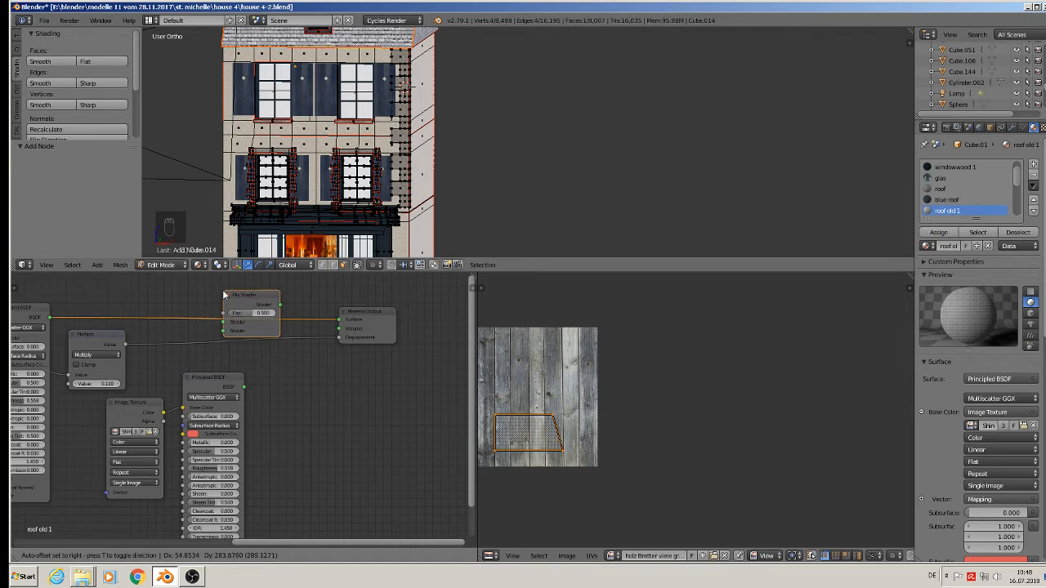
{"action": "left_click", "coordinate": [227, 293]}
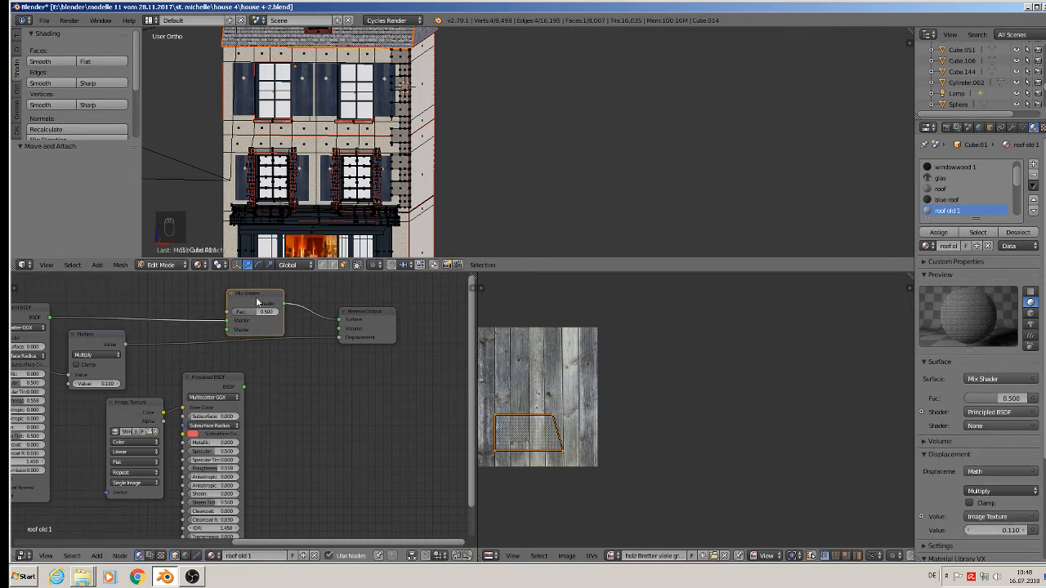
{"action": "left_click_drag", "start_coordinate": [256, 301], "coordinate": [299, 317]}
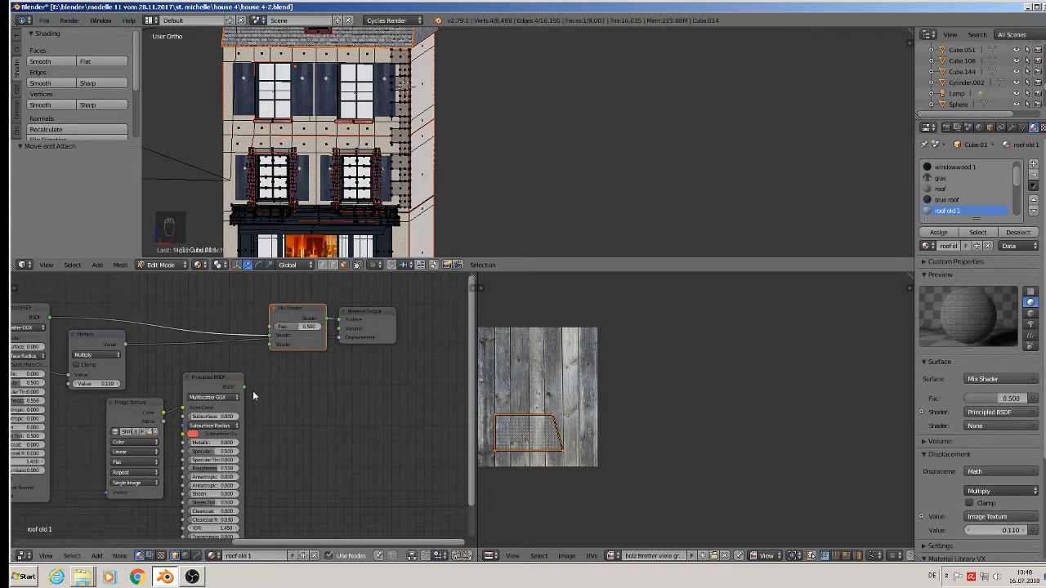
{"action": "left_click_drag", "start_coordinate": [243, 387], "coordinate": [270, 345]}
- Add a Noise Texture to the roof material and link its Color output to the Mix Shader's Fac input
{"action": "scroll", "coordinate": [300, 412], "scroll_direction": "down", "scroll_amount": 1}
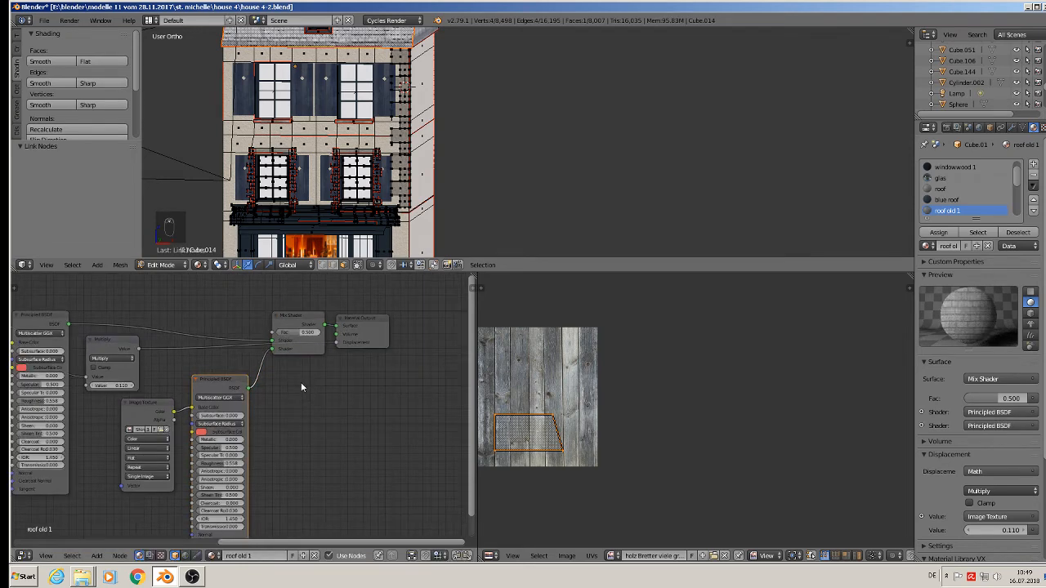
{"action": "middle_click_drag", "start_coordinate": [365, 402], "coordinate": [381, 424]}
{"action": "middle_click_drag", "start_coordinate": [210, 383], "coordinate": [198, 410]}
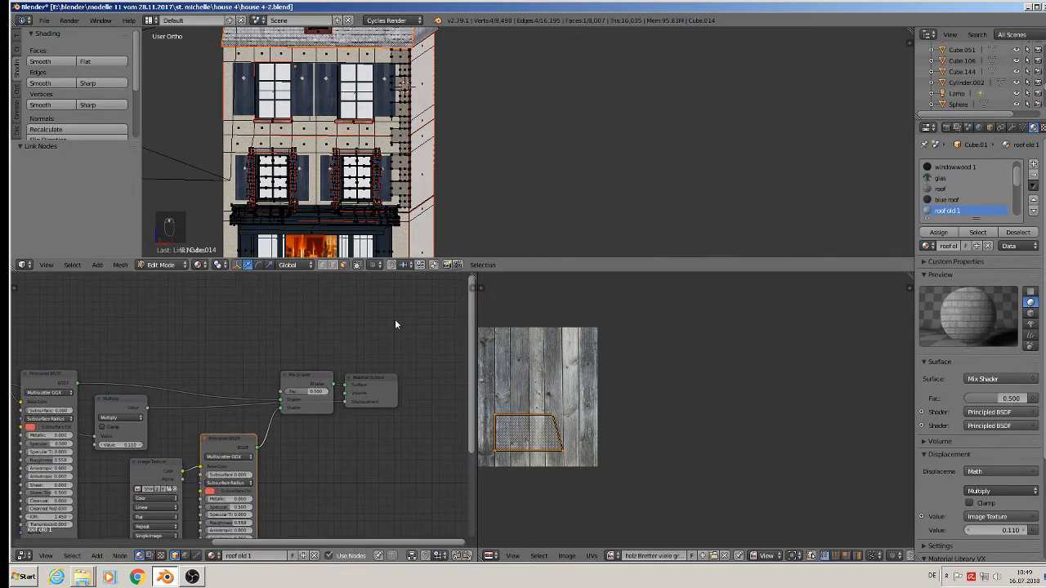
{"action": "left_click", "coordinate": [98, 556]}
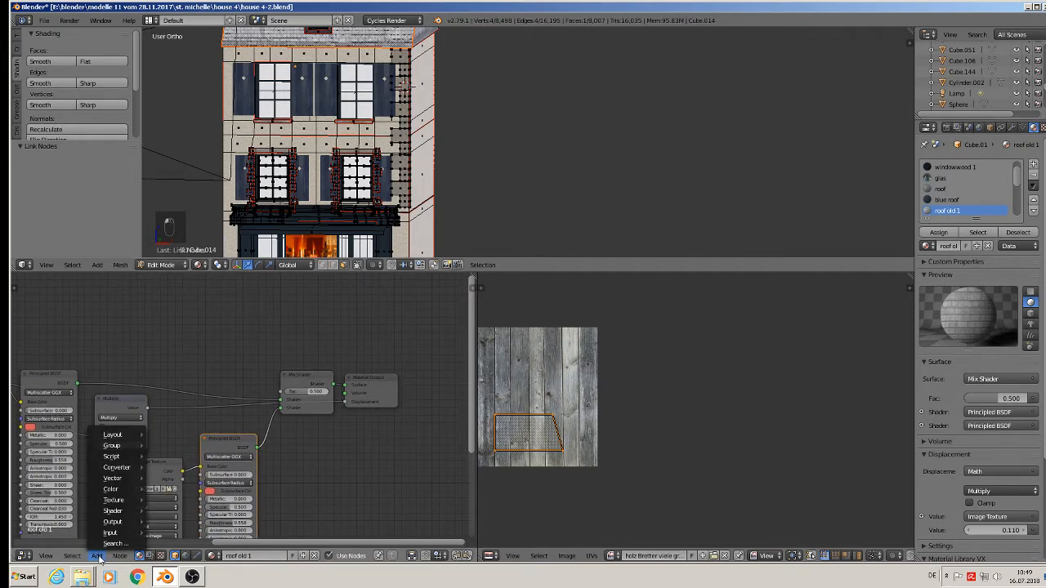
{"action": "mouse_move", "coordinate": [108, 507]}
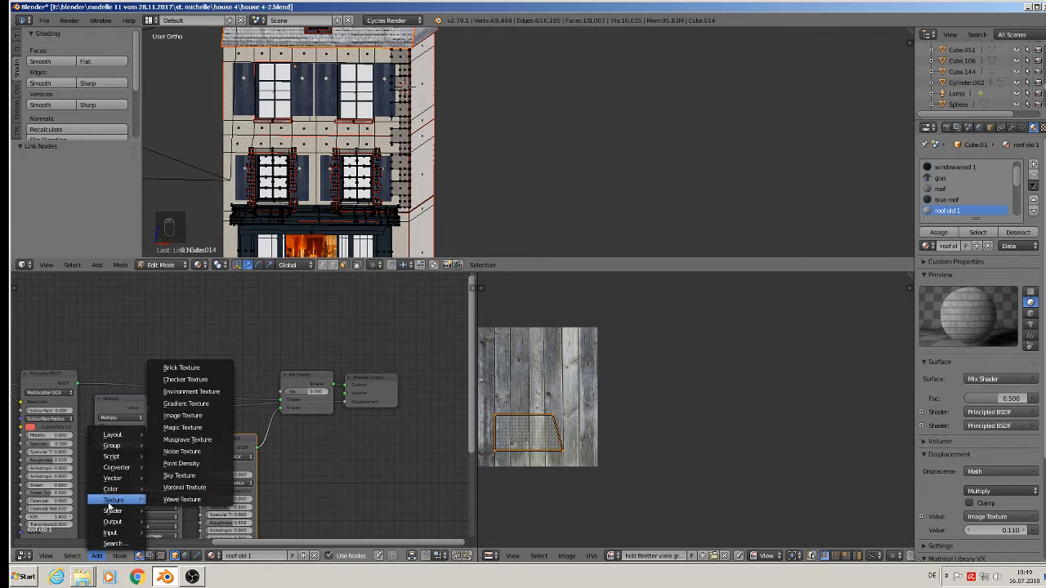
{"action": "left_click", "coordinate": [182, 452]}
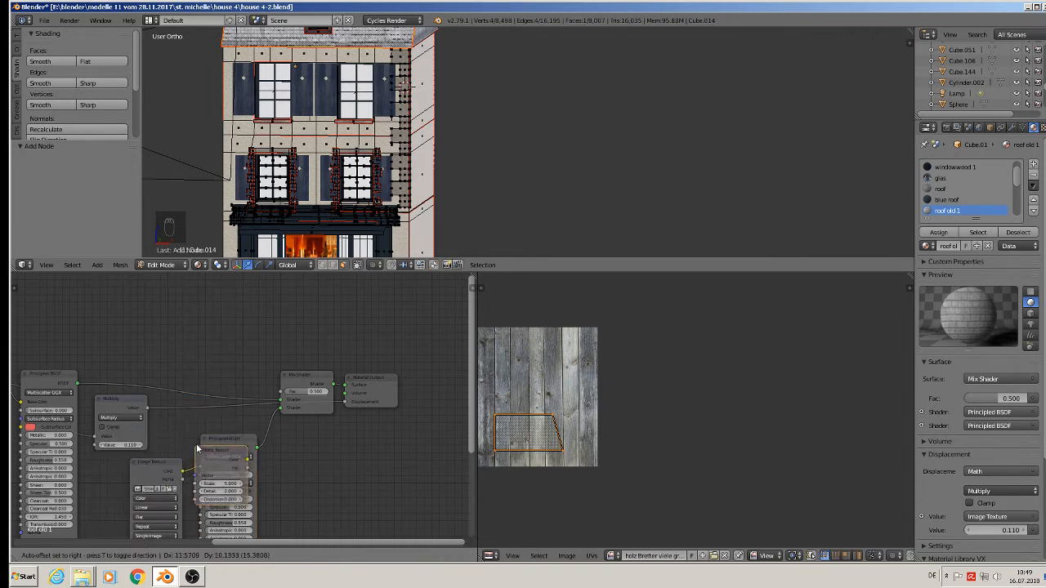
{"action": "left_click", "coordinate": [250, 344]}
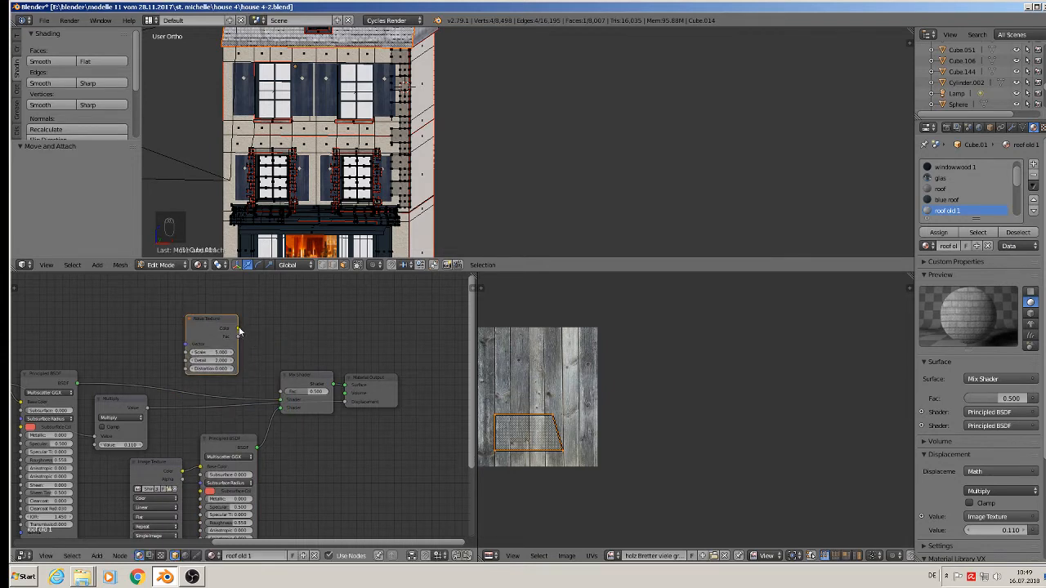
{"action": "left_click_drag", "start_coordinate": [238, 330], "coordinate": [274, 391]}
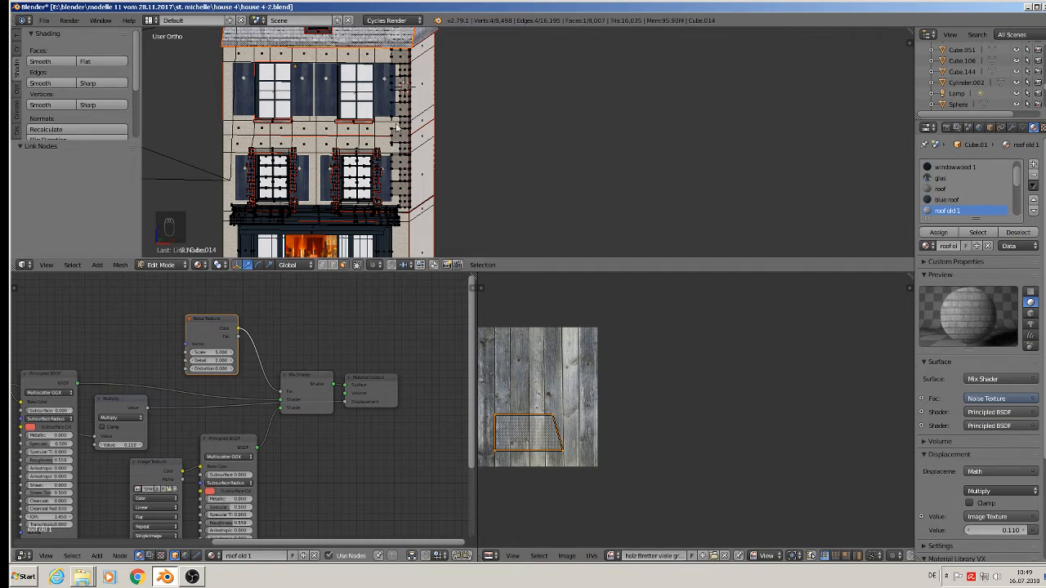
{"action": "key", "text": "KP_5"}
{"action": "scroll", "coordinate": [482, 107], "scroll_direction": "up", "scroll_amount": 3}
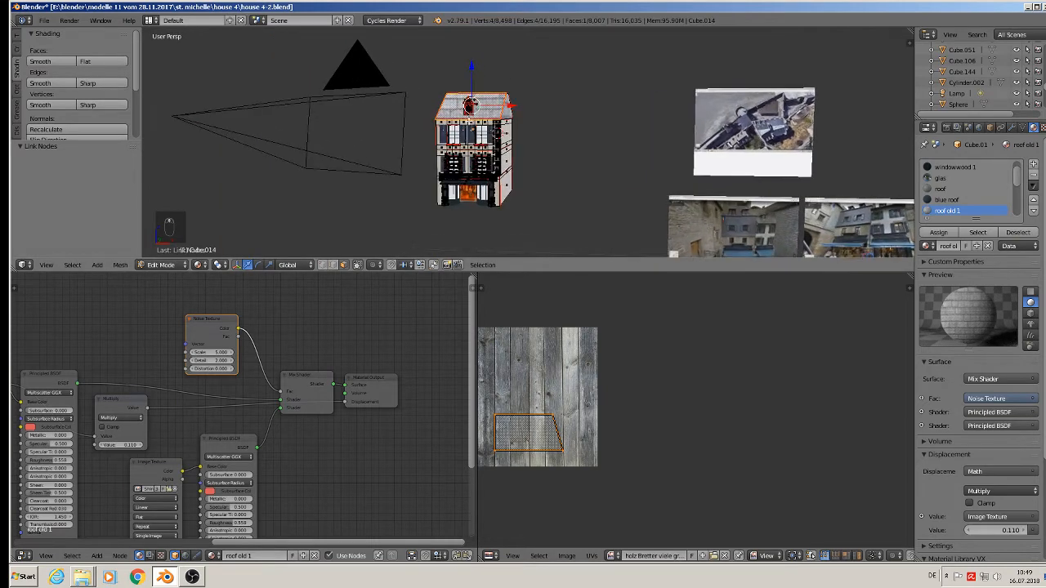
- Return the house to Object Mode and show its roof and dormer close up in front orthographic view
{"action": "key", "text": "Tab"}
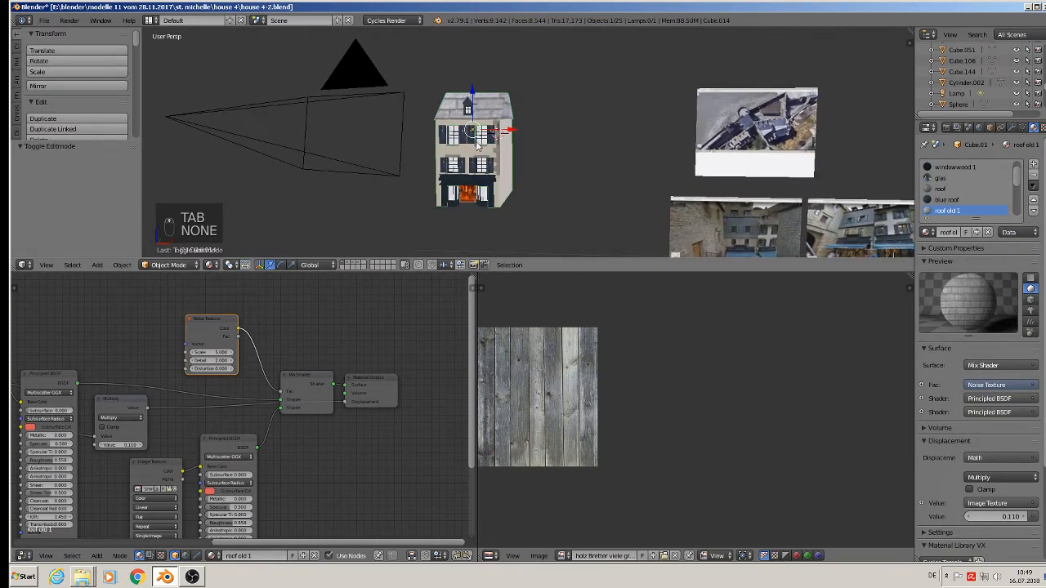
{"action": "middle_click_drag", "start_coordinate": [487, 107], "coordinate": [439, 189]}
{"action": "key", "text": "KP_1"}
{"action": "key", "text": "KP_0"}
{"action": "scroll", "coordinate": [560, 104], "scroll_direction": "down", "scroll_amount": 2}
{"action": "key", "text": "KP_1"}
{"action": "key", "text": "KP_5"}
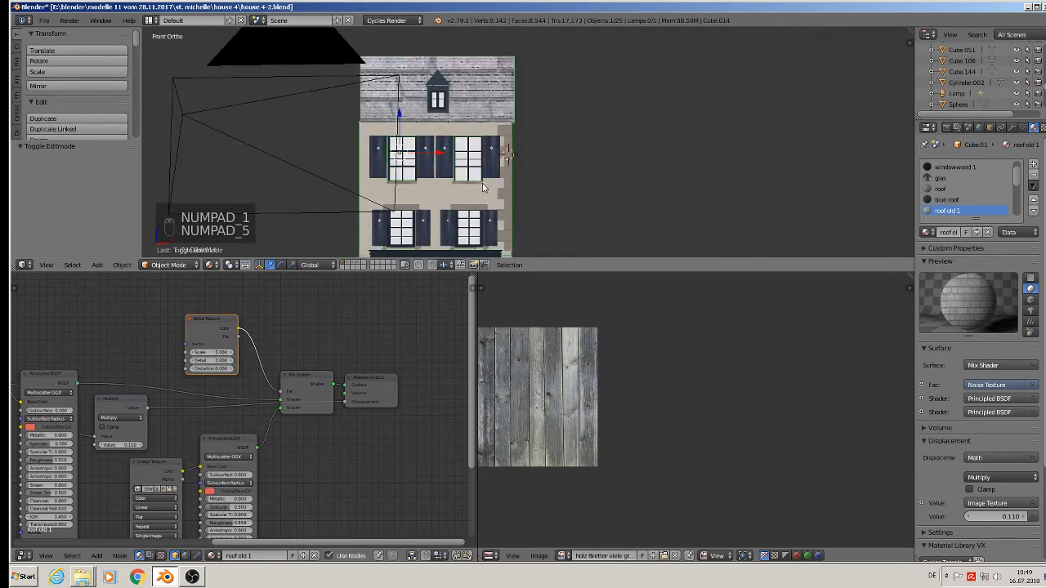
{"action": "scroll", "coordinate": [464, 106], "scroll_direction": "up", "scroll_amount": 8}
{"action": "scroll", "coordinate": [457, 88], "scroll_direction": "down", "scroll_amount": 4}
{"action": "scroll", "coordinate": [454, 88], "scroll_direction": "up", "scroll_amount": 2}
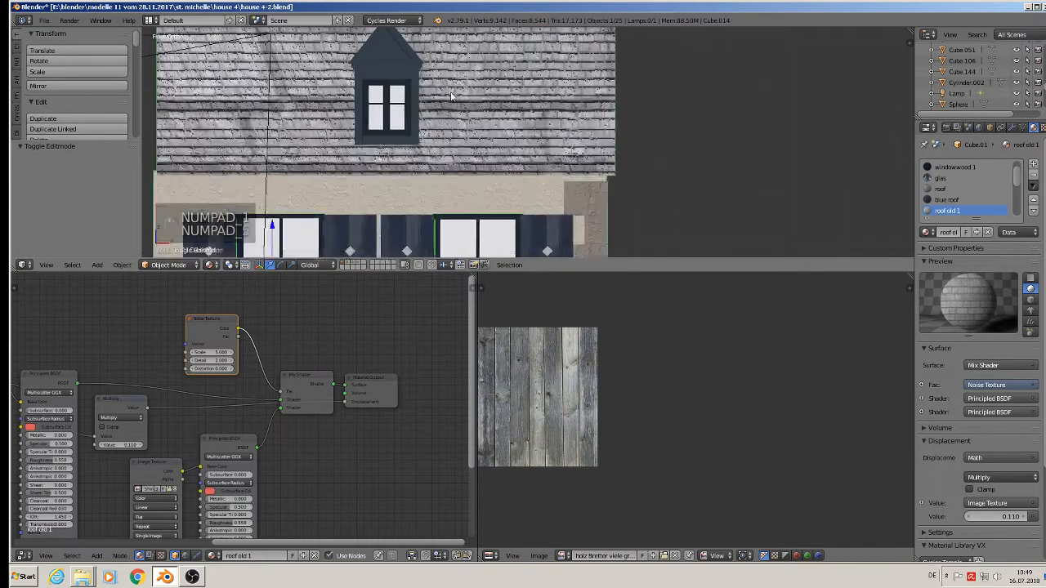
{"action": "middle_click_drag", "start_coordinate": [451, 97], "coordinate": [452, 182], "text": "shift"}
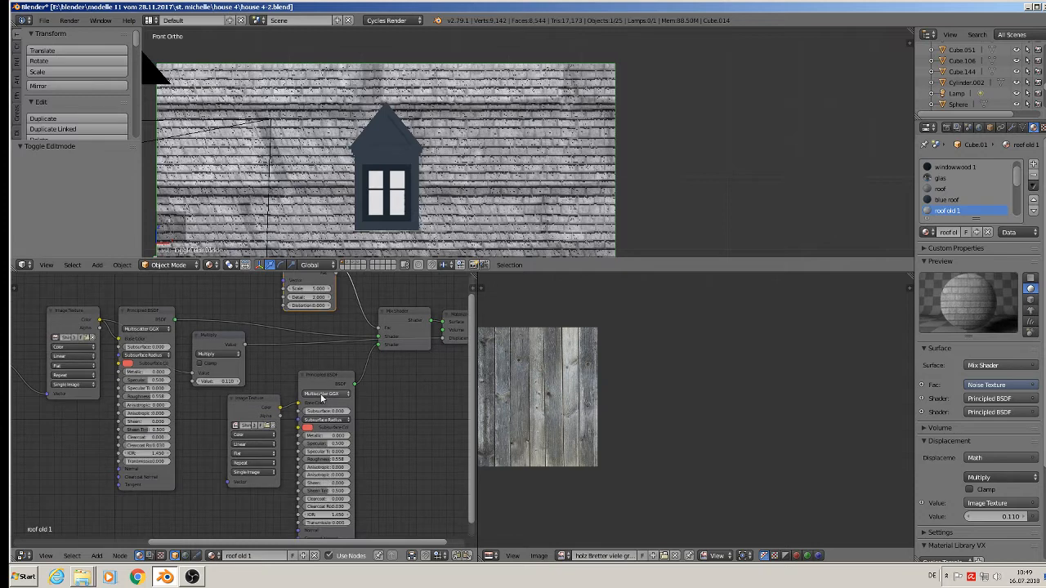
{"action": "scroll", "coordinate": [302, 397], "scroll_direction": "up", "scroll_amount": 1}
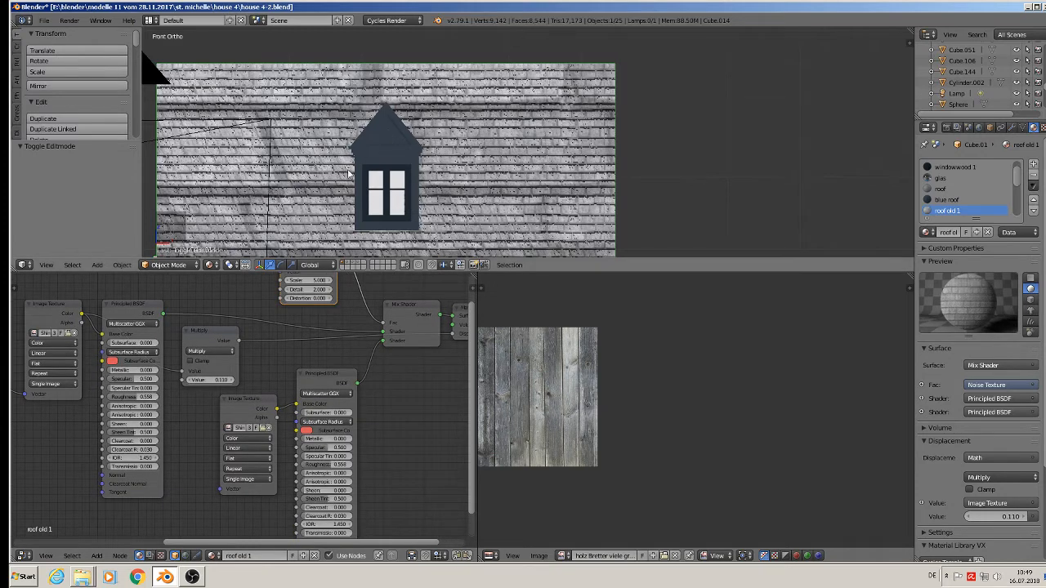
{"action": "scroll", "coordinate": [266, 371], "scroll_direction": "down", "scroll_amount": 1}
{"action": "scroll", "coordinate": [264, 419], "scroll_direction": "up", "scroll_amount": 1}
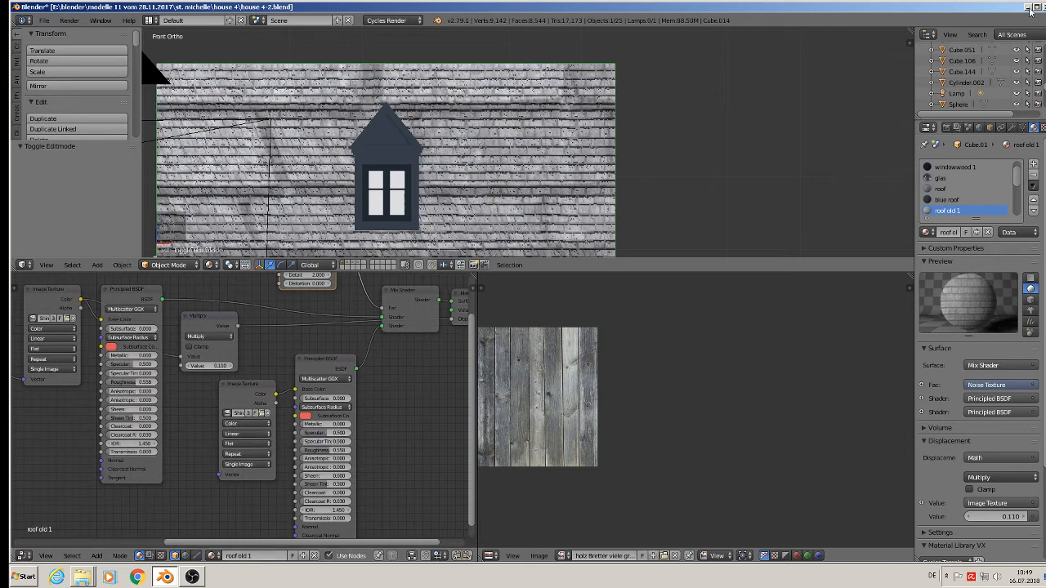
- Switch to the file explorer, open Komerzielle Texturen > Bäume, pflanzen obst, and look through the grass textures for roof growth
{"action": "left_click", "coordinate": [1028, 6]}
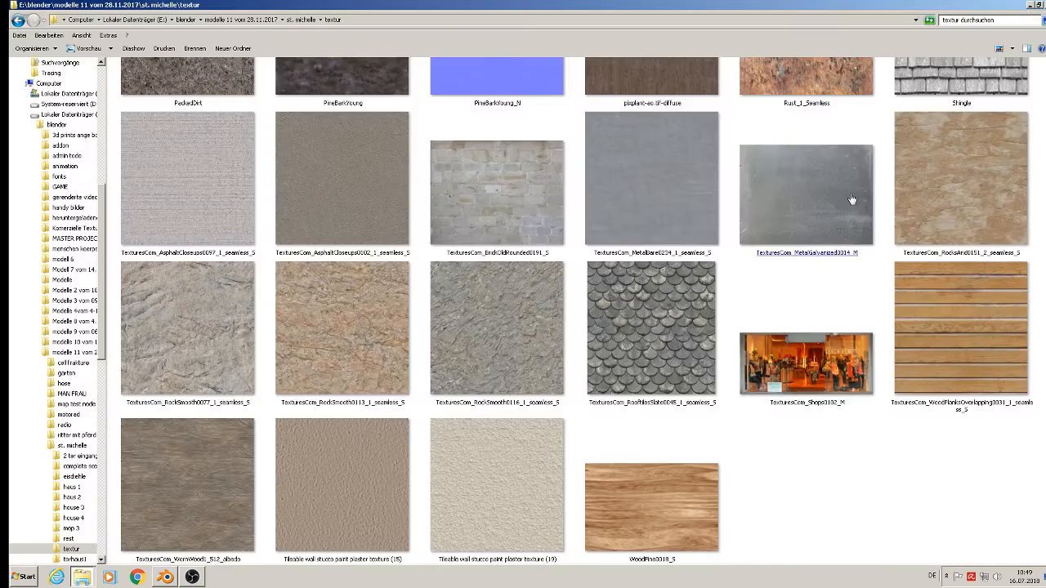
{"action": "left_click", "coordinate": [1030, 6]}
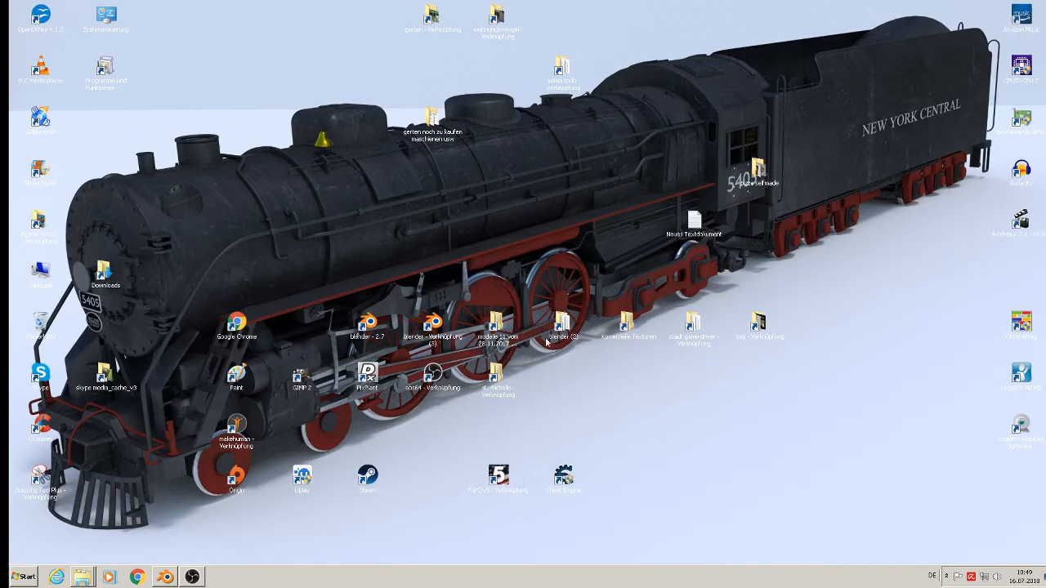
{"action": "double_click", "coordinate": [626, 327]}
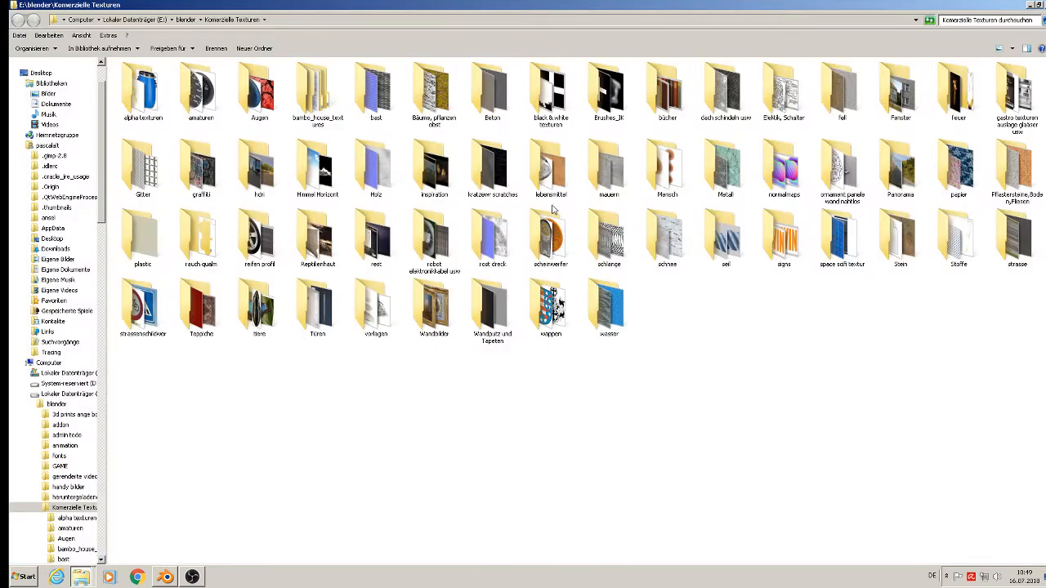
{"action": "double_click", "coordinate": [433, 114]}
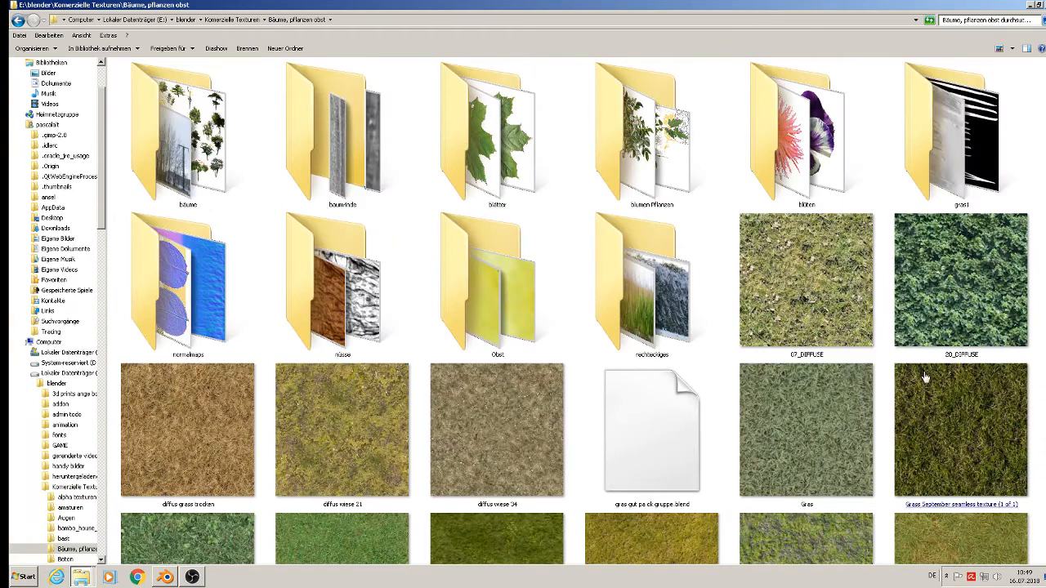
{"action": "left_click", "coordinate": [1000, 433]}
{"action": "scroll", "coordinate": [1000, 433], "scroll_direction": "down", "scroll_amount": 5}
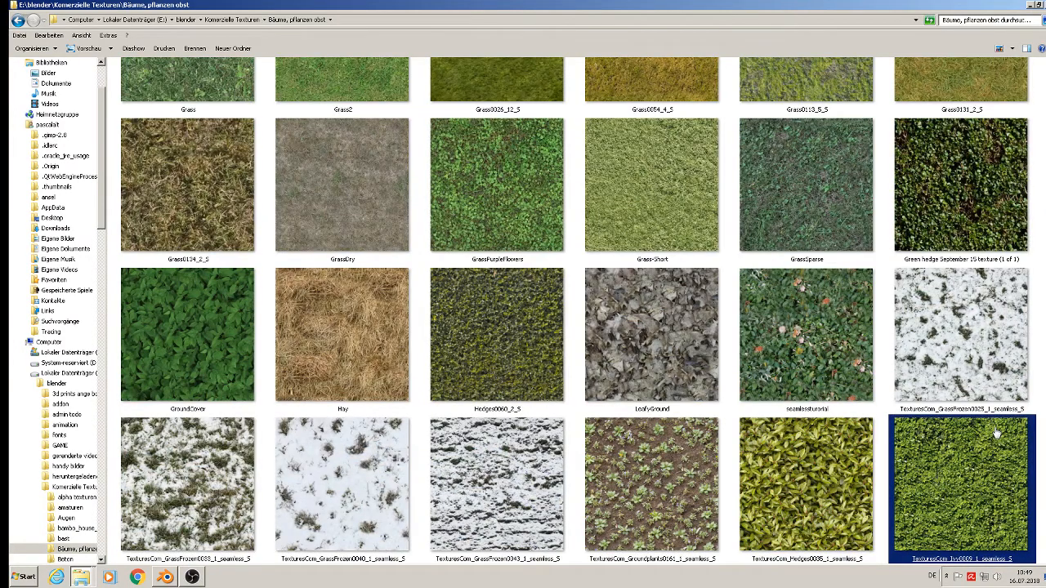
{"action": "scroll", "coordinate": [995, 433], "scroll_direction": "down", "scroll_amount": 3}
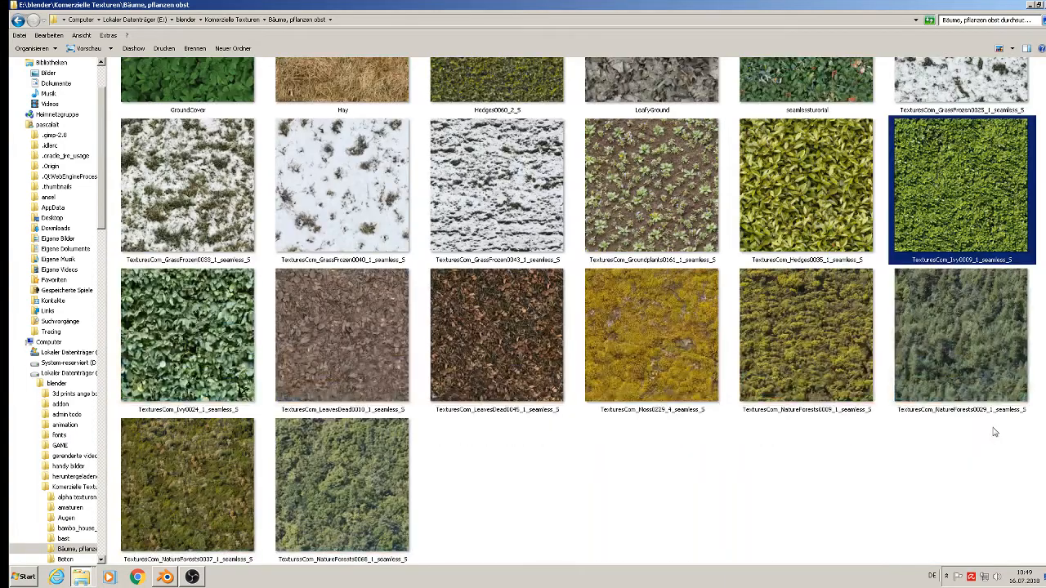
{"action": "scroll", "coordinate": [993, 432], "scroll_direction": "up", "scroll_amount": 5}
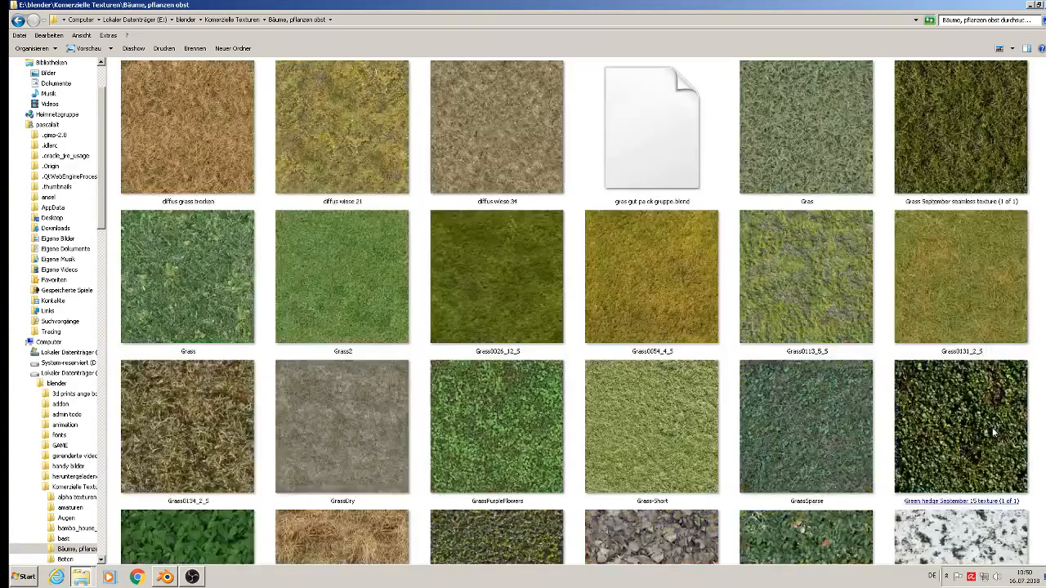
{"action": "left_click", "coordinate": [992, 429]}
{"action": "left_click", "coordinate": [815, 282]}
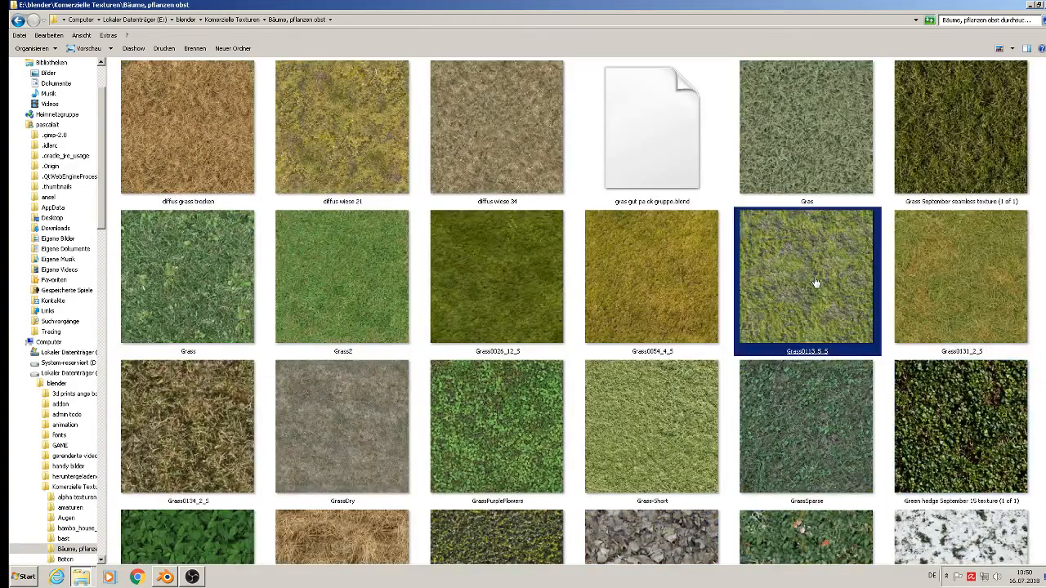
{"action": "scroll", "coordinate": [815, 285], "scroll_direction": "up", "scroll_amount": 3}
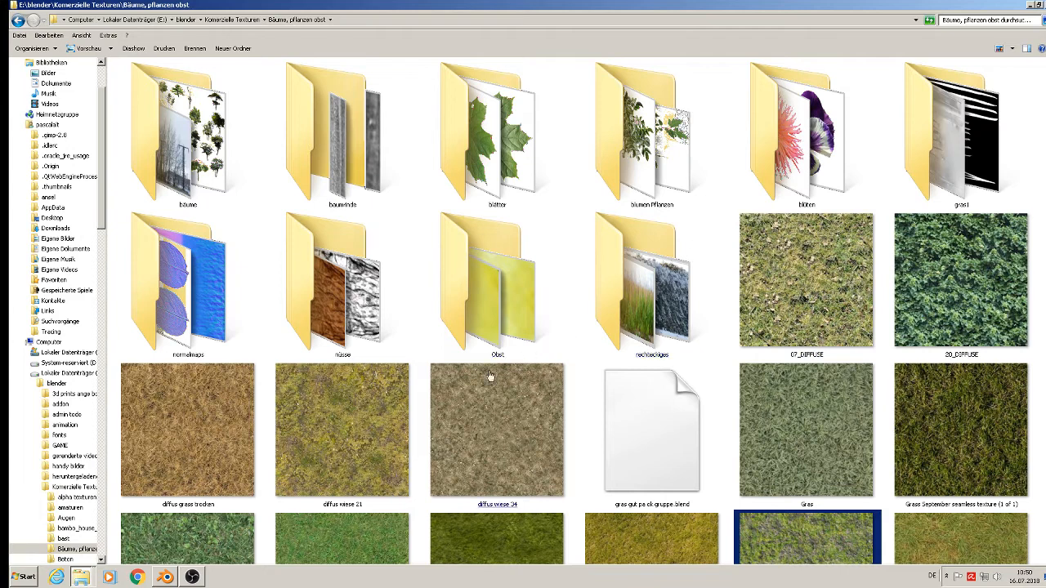
- Try to copy the diffus wiese 21 image into the st. michelle project's textur folder
{"action": "left_click", "coordinate": [329, 455]}
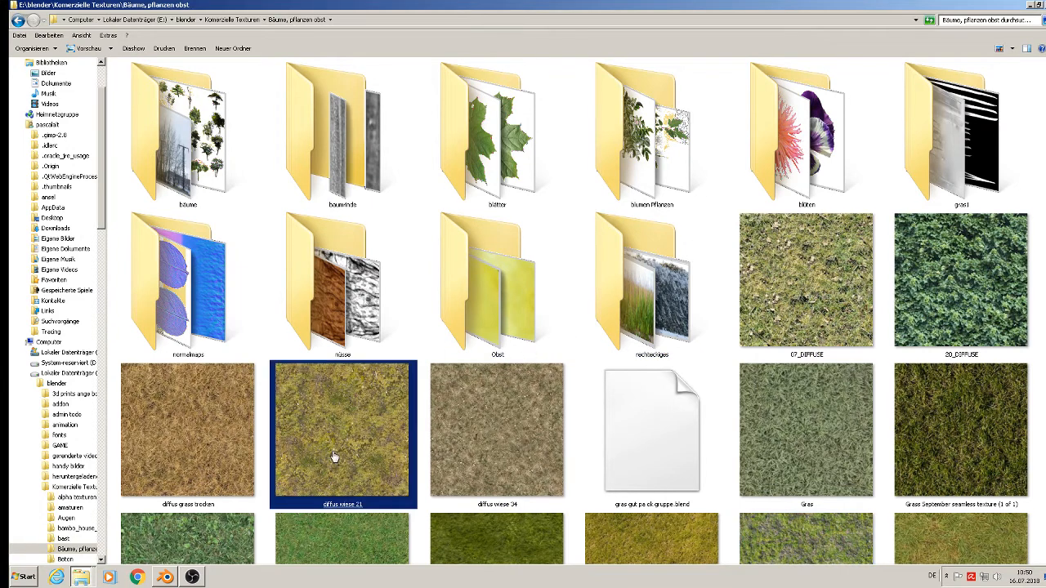
{"action": "right_click", "coordinate": [334, 453]}
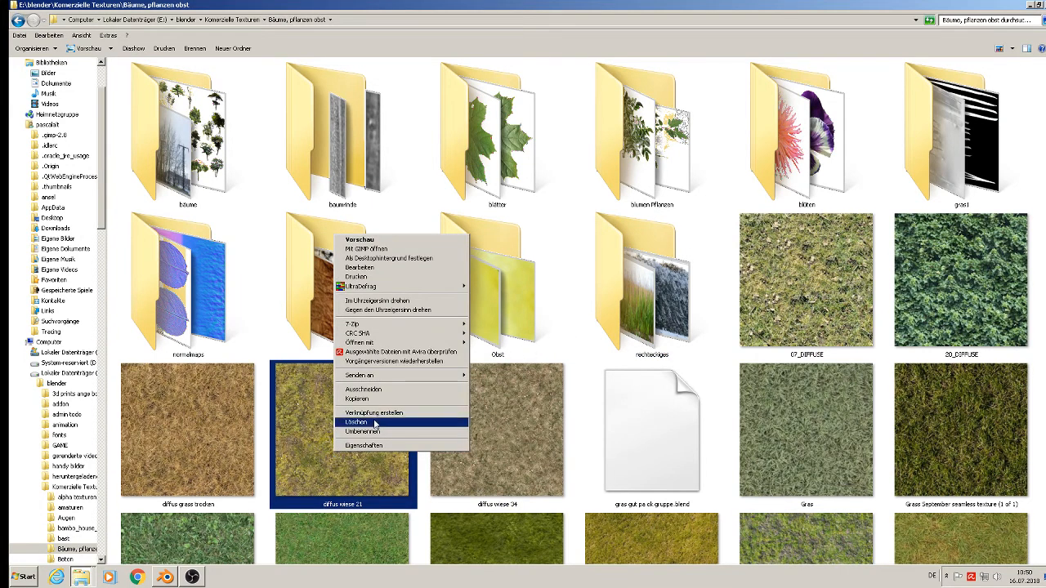
{"action": "left_click", "coordinate": [360, 400]}
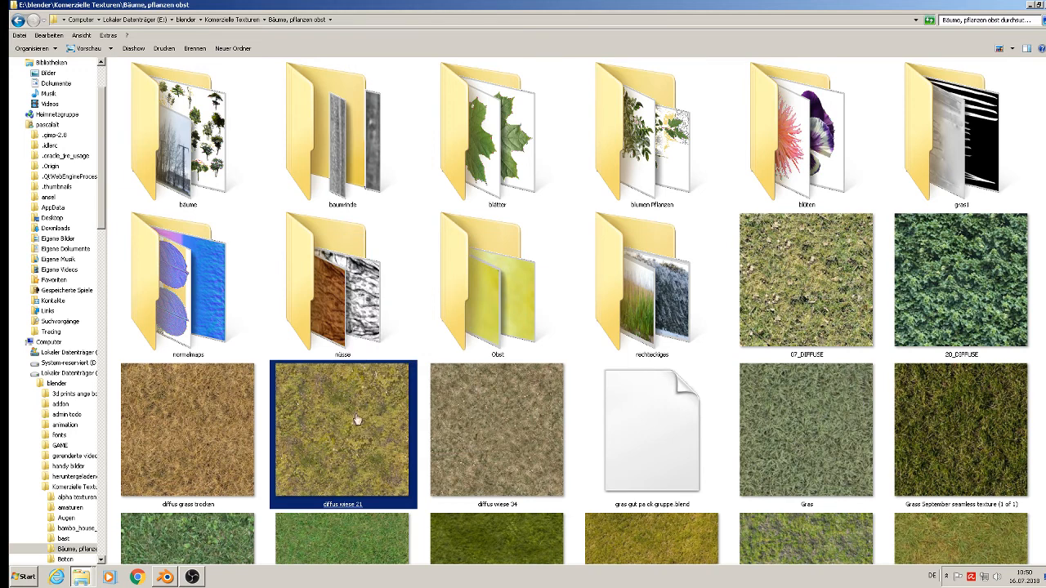
{"action": "left_click", "coordinate": [80, 578]}
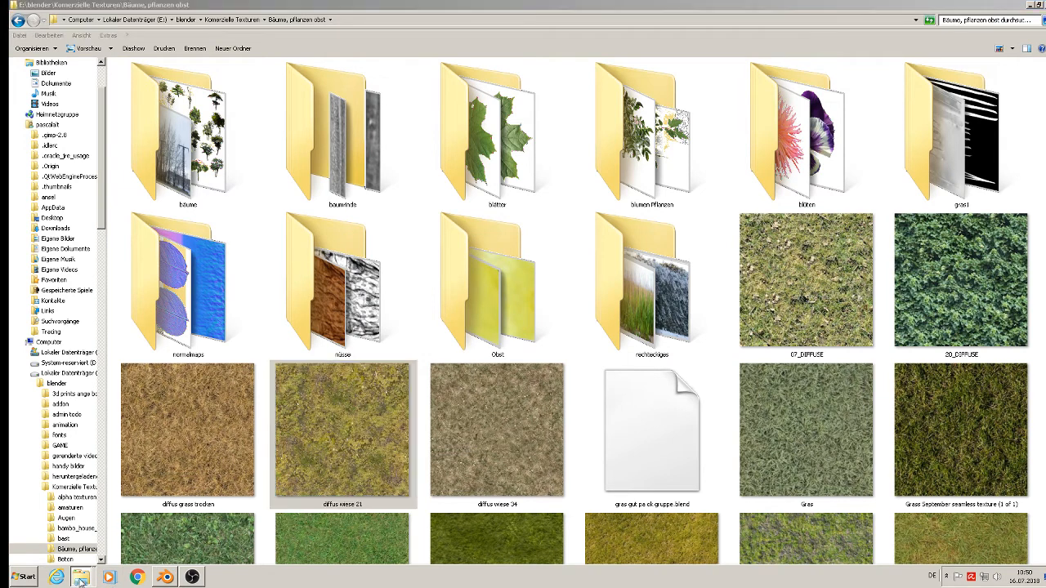
{"action": "left_click", "coordinate": [129, 547]}
{"action": "right_click", "coordinate": [922, 457]}
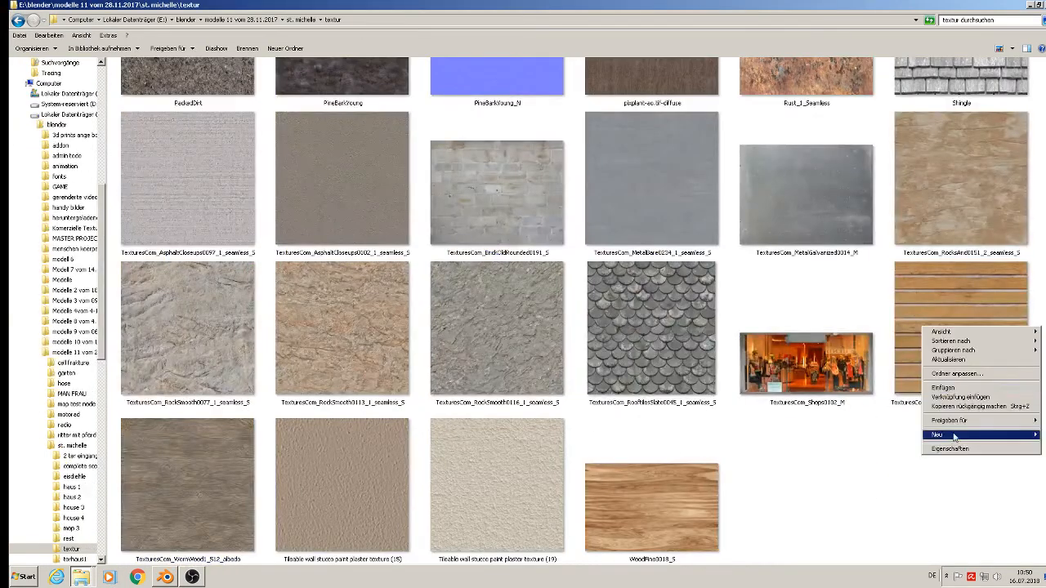
{"action": "left_click", "coordinate": [960, 389]}
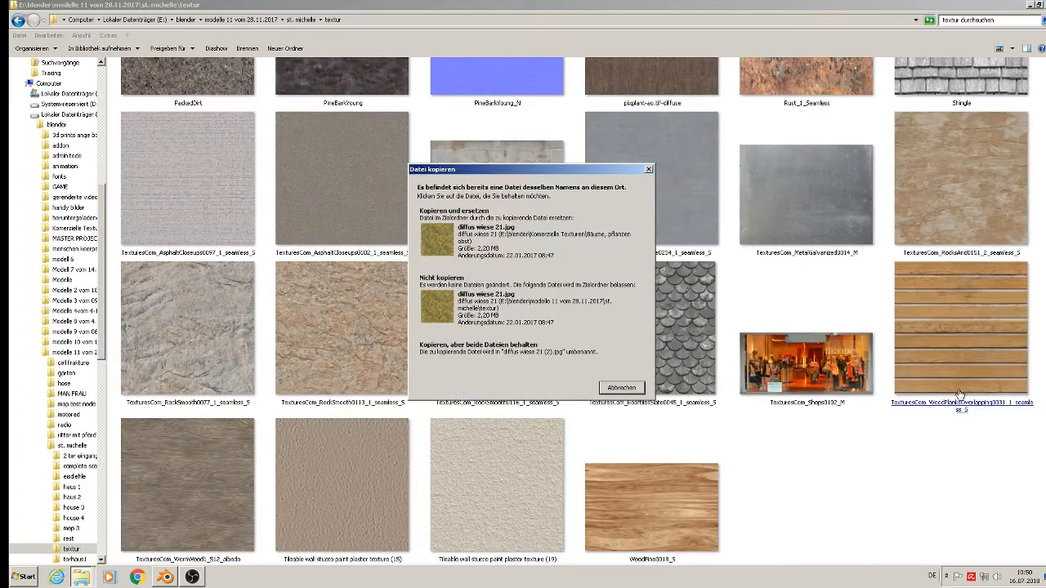
{"action": "left_click", "coordinate": [632, 390]}
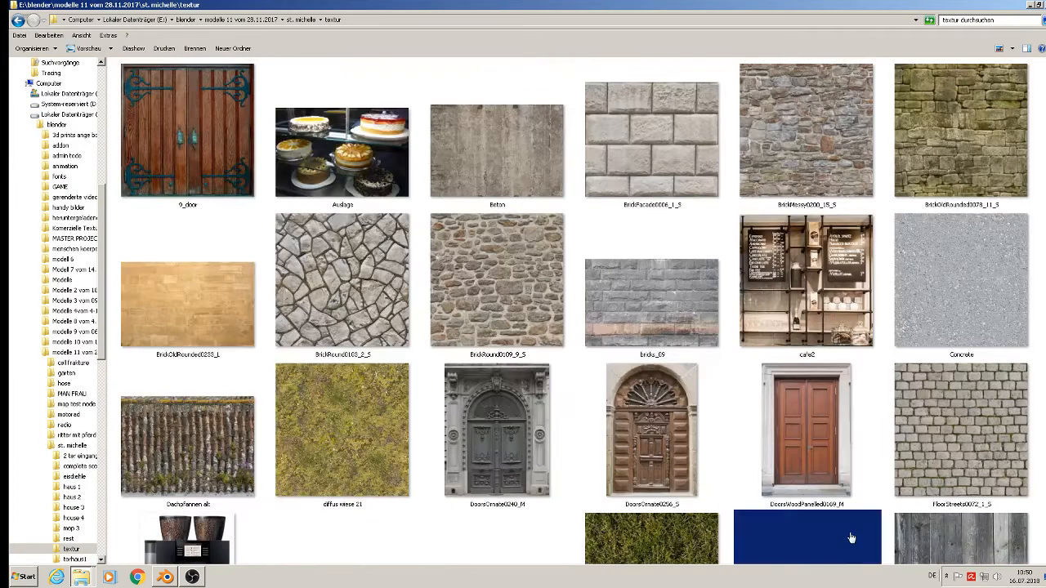
{"action": "scroll", "coordinate": [796, 518], "scroll_direction": "down", "scroll_amount": 5}
{"action": "scroll", "coordinate": [791, 522], "scroll_direction": "up", "scroll_amount": 3}
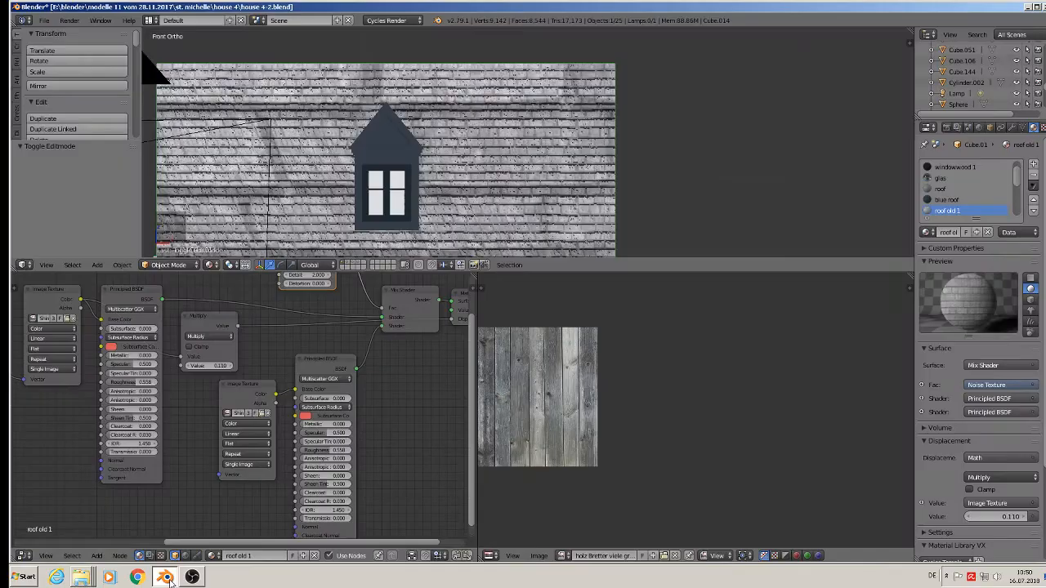
- Switch back to Blender and load diffus wiese 21.jpg into the duplicated Image Texture node of the roof material
{"action": "left_click", "coordinate": [164, 577]}
{"action": "scroll", "coordinate": [254, 420], "scroll_direction": "up", "scroll_amount": 2}
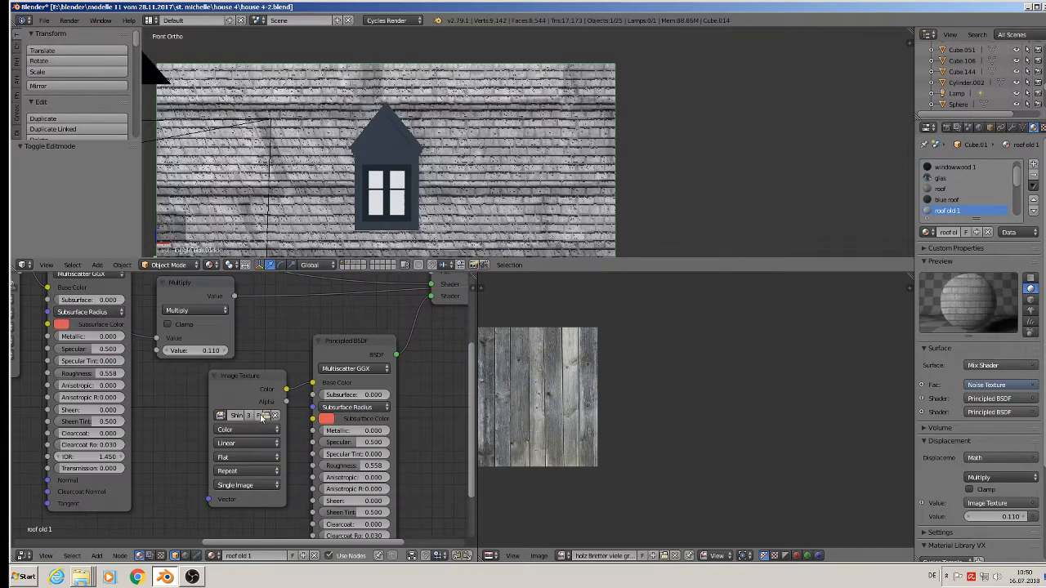
{"action": "left_click", "coordinate": [267, 415]}
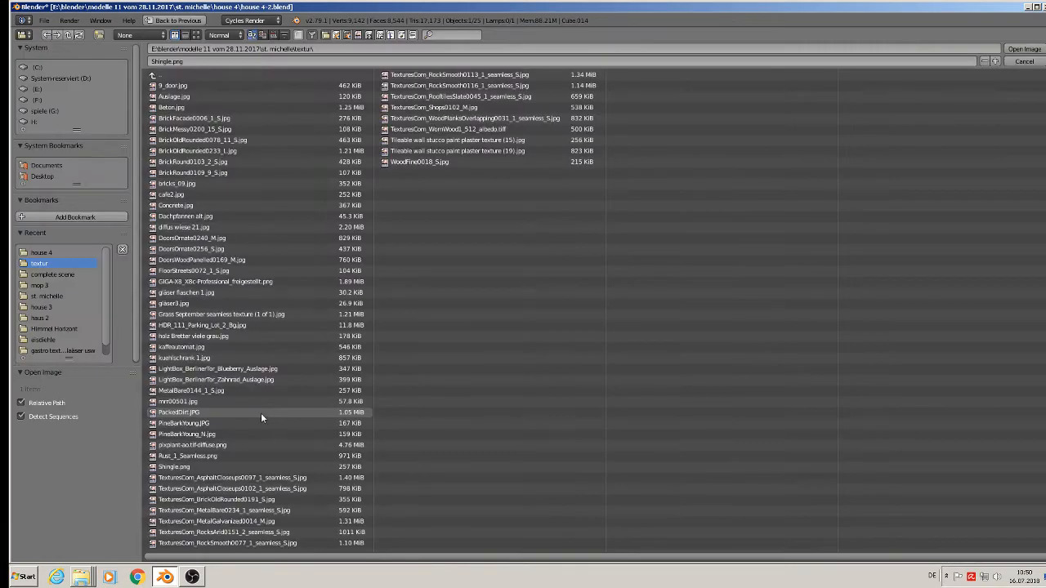
{"action": "left_click", "coordinate": [197, 34]}
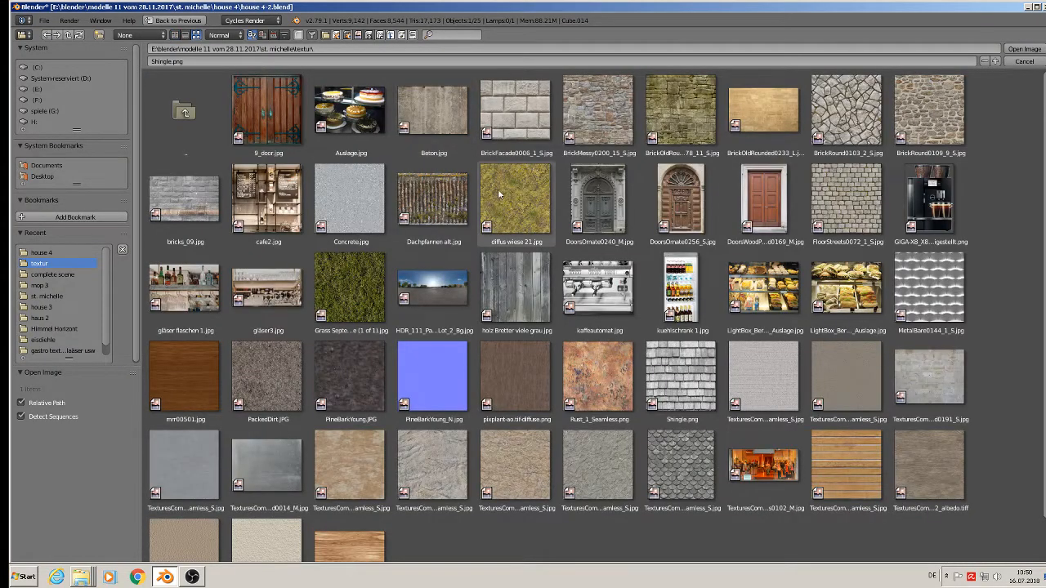
{"action": "left_click", "coordinate": [518, 204]}
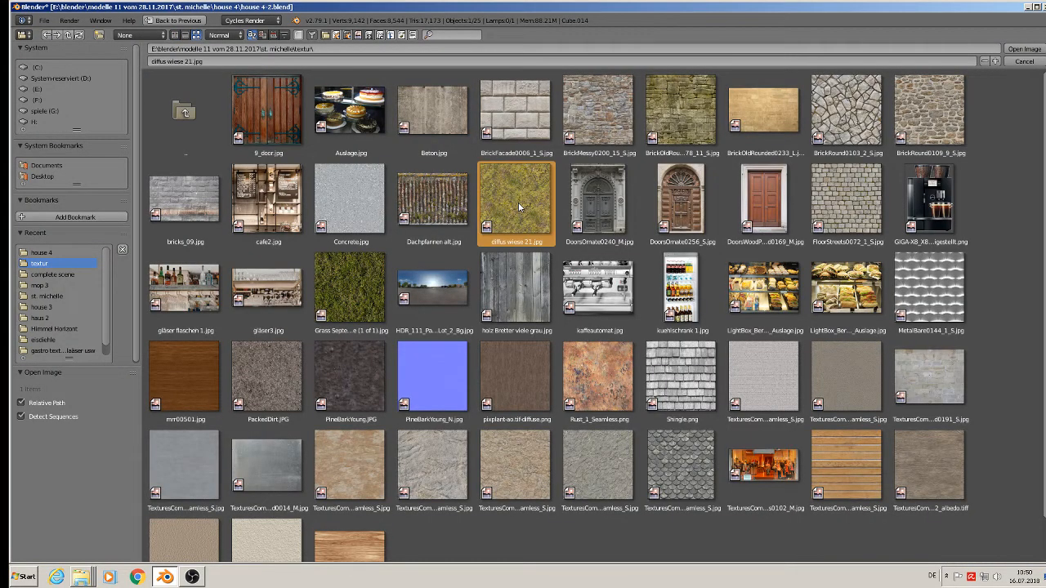
{"action": "double_click", "coordinate": [517, 204]}
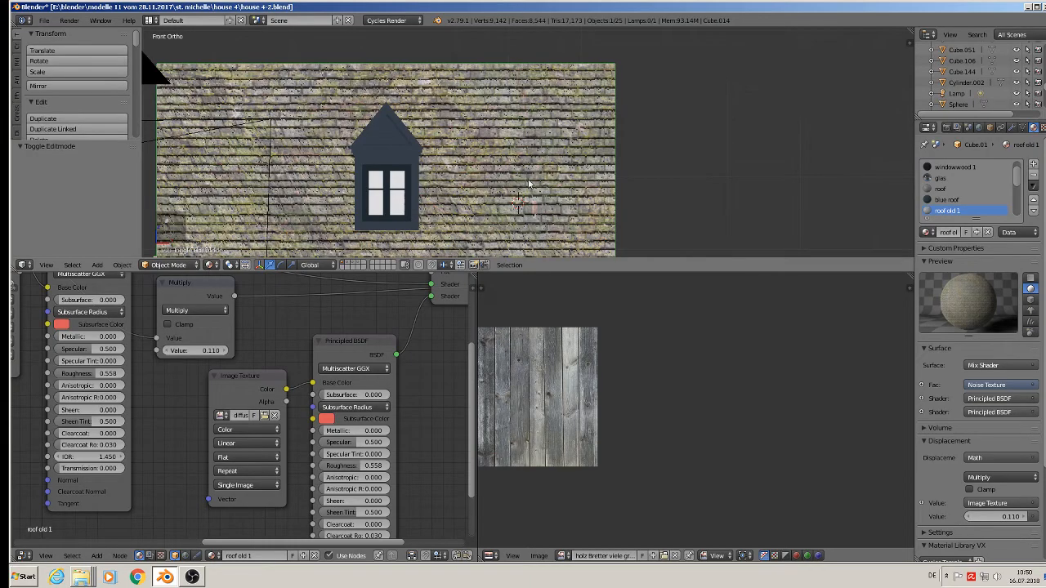
- Examine the roof around the dormer from an oblique angle, and enlarge the 3D viewport's height
{"action": "mouse_move", "coordinate": [528, 184]}
{"action": "middle_mouse_down"}
{"action": "mouse_move", "coordinate": [507, 194]}
{"action": "mouse_move", "coordinate": [472, 163]}
{"action": "mouse_move", "coordinate": [505, 184]}
{"action": "mouse_move", "coordinate": [546, 175]}
{"action": "mouse_move", "coordinate": [535, 181]}
{"action": "middle_mouse_up"}
{"action": "scroll", "coordinate": [506, 193], "scroll_direction": "up", "scroll_amount": 3}
{"action": "scroll", "coordinate": [535, 181], "scroll_direction": "down", "scroll_amount": 3}
{"action": "middle_click_drag", "start_coordinate": [586, 213], "coordinate": [687, 120], "text": "shift"}
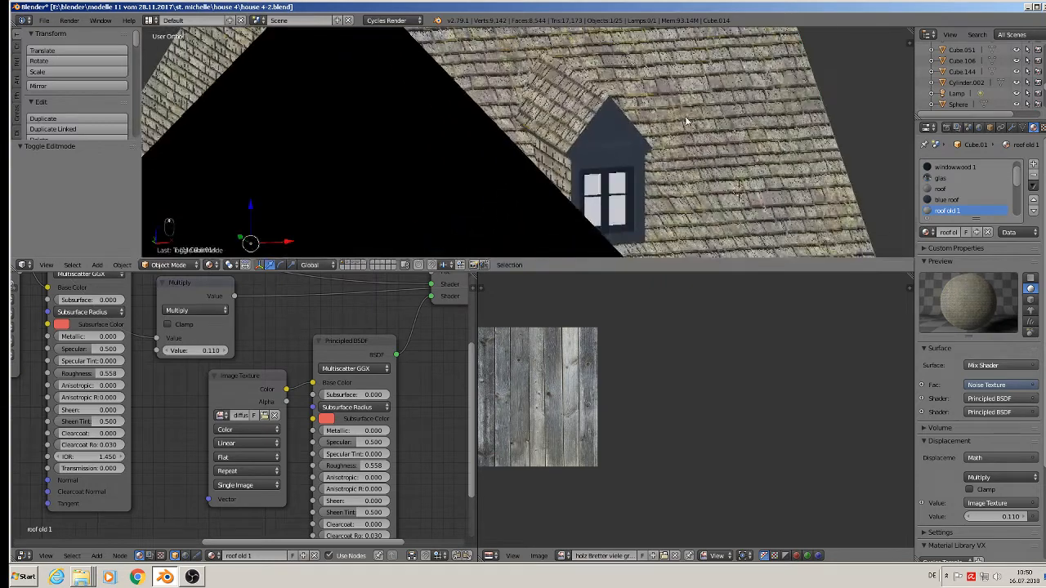
{"action": "scroll", "coordinate": [685, 131], "scroll_direction": "down", "scroll_amount": 3}
{"action": "middle_click_drag", "start_coordinate": [686, 177], "coordinate": [654, 175]}
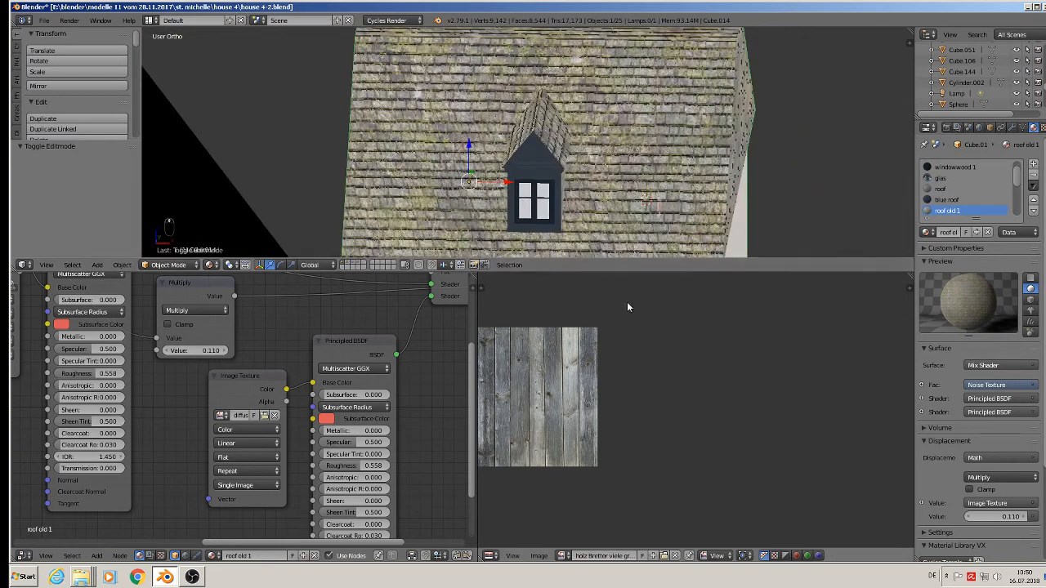
{"action": "left_click_drag", "start_coordinate": [561, 272], "coordinate": [561, 334]}
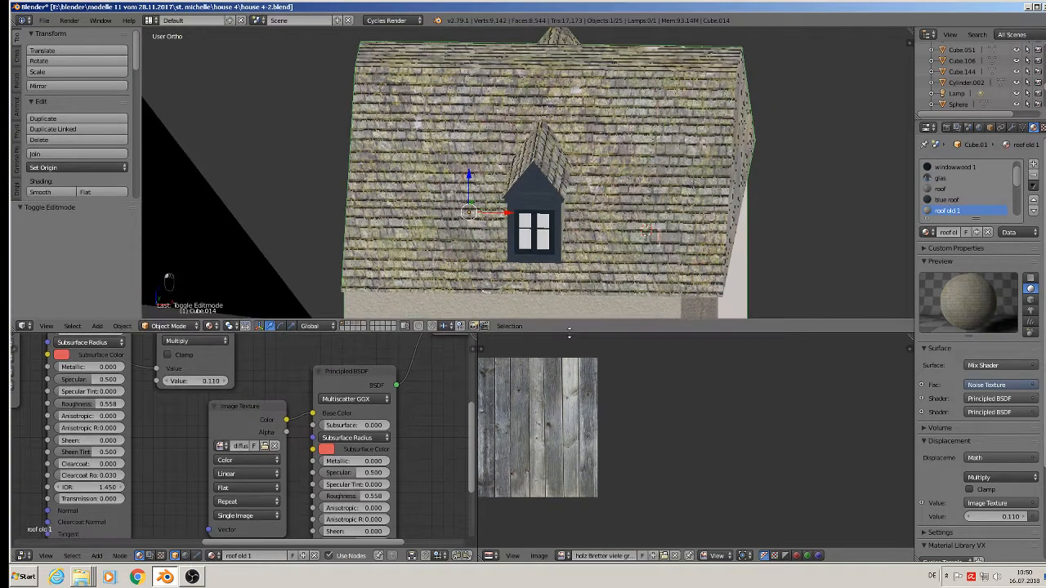
- Show the roof material's Noise Texture node and save the house 4-2.blend file
{"action": "middle_click_drag", "start_coordinate": [297, 377], "coordinate": [237, 376]}
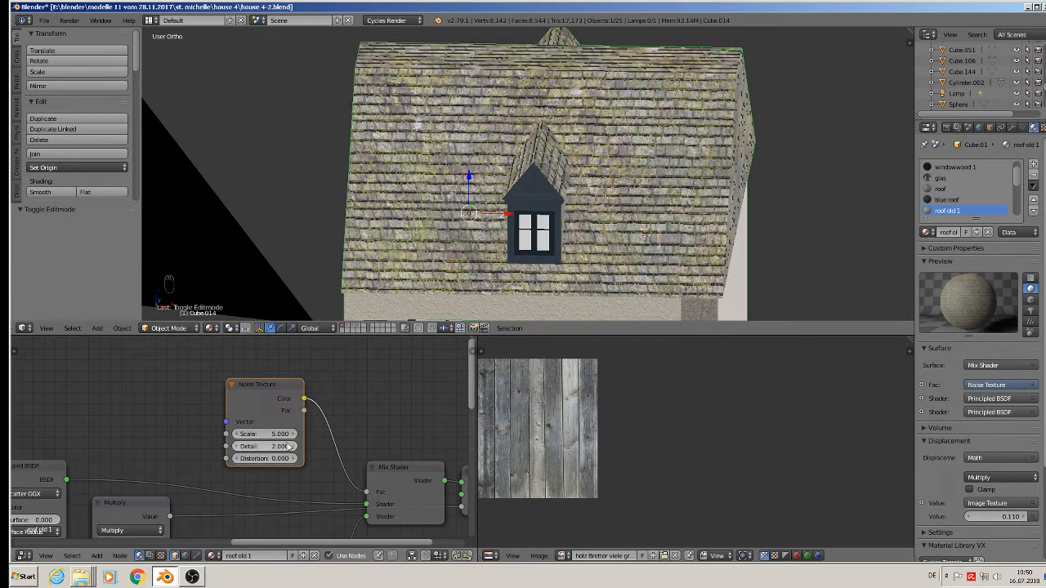
{"action": "middle_click_drag", "start_coordinate": [189, 347], "coordinate": [207, 344]}
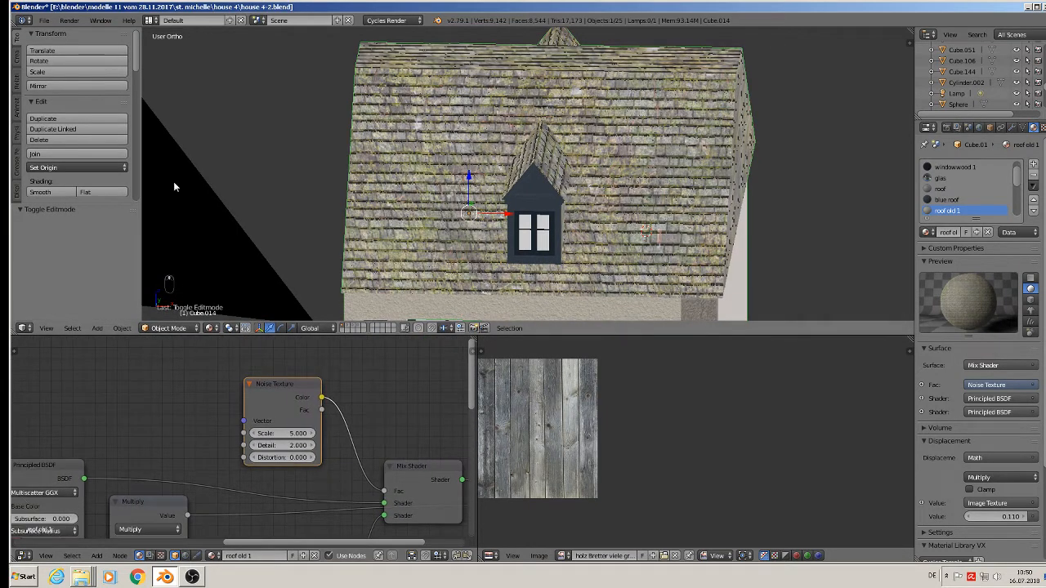
{"action": "left_click", "coordinate": [43, 20]}
{"action": "left_click", "coordinate": [103, 104]}
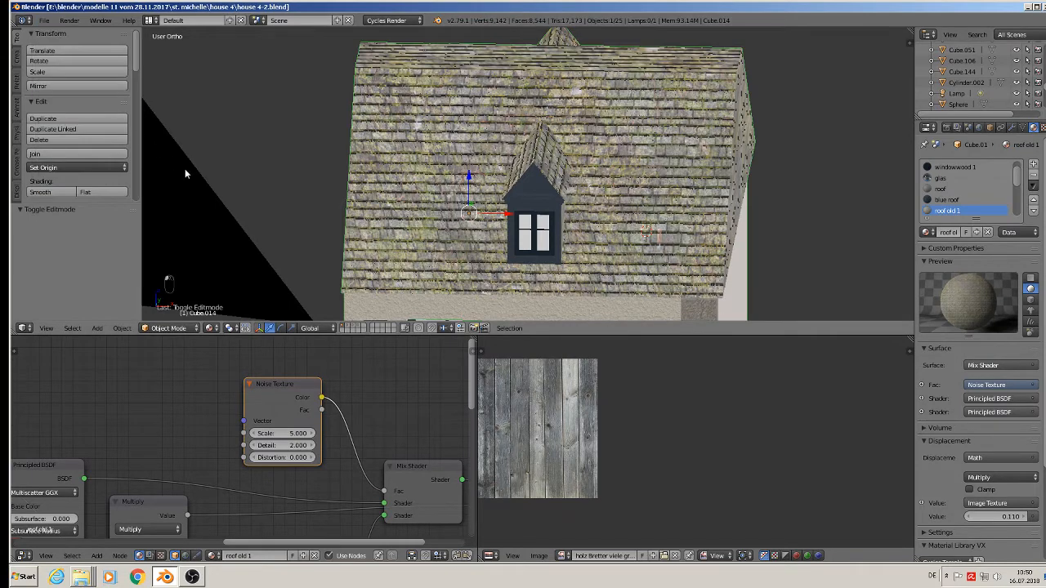
- Preview the roof in Rendered viewport shading from an oblique angle, and return to Material shading
{"action": "left_click", "coordinate": [210, 327]}
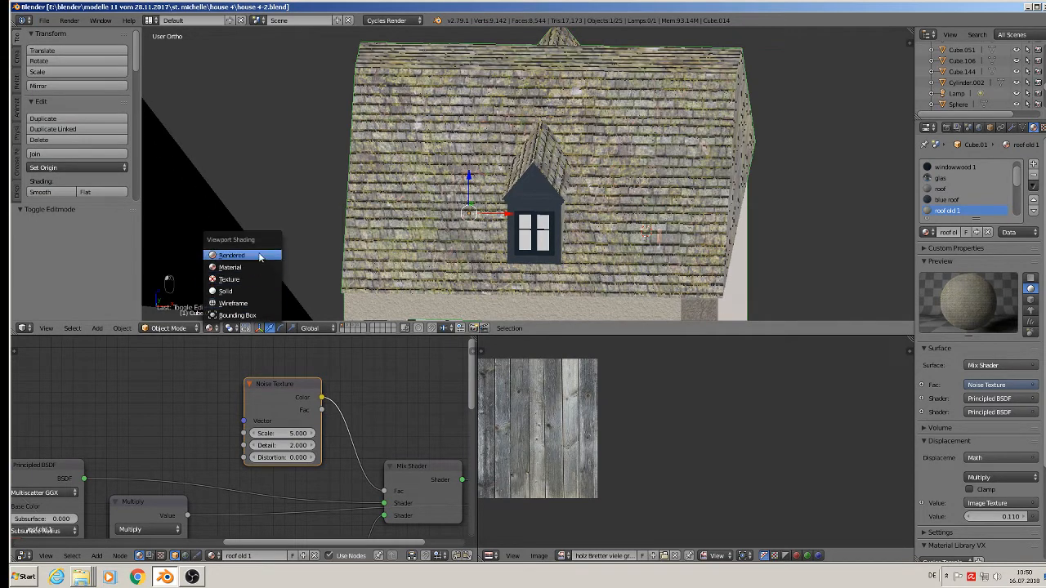
{"action": "left_click", "coordinate": [263, 255]}
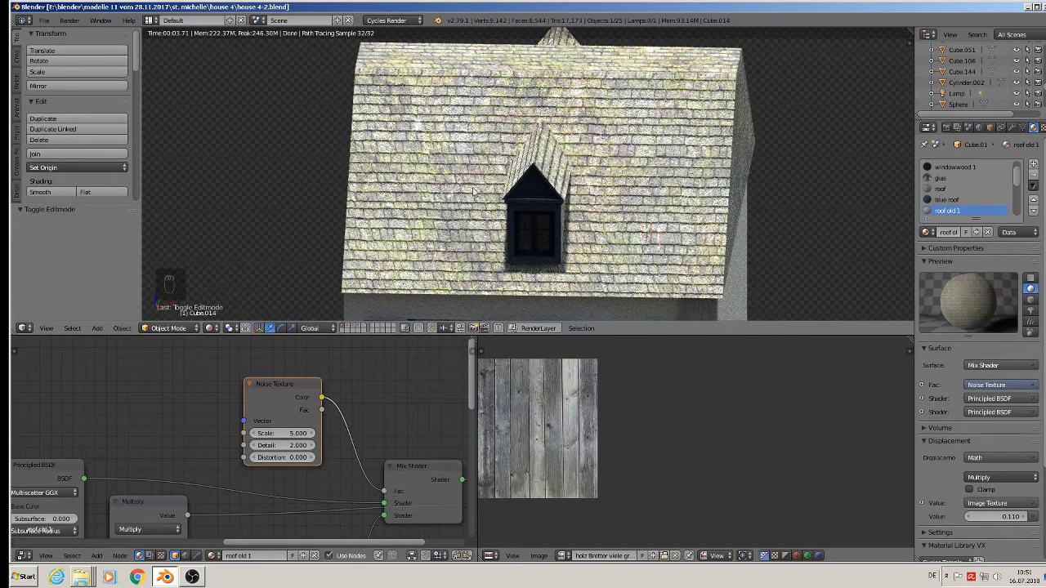
{"action": "middle_click_drag", "start_coordinate": [518, 281], "coordinate": [496, 263]}
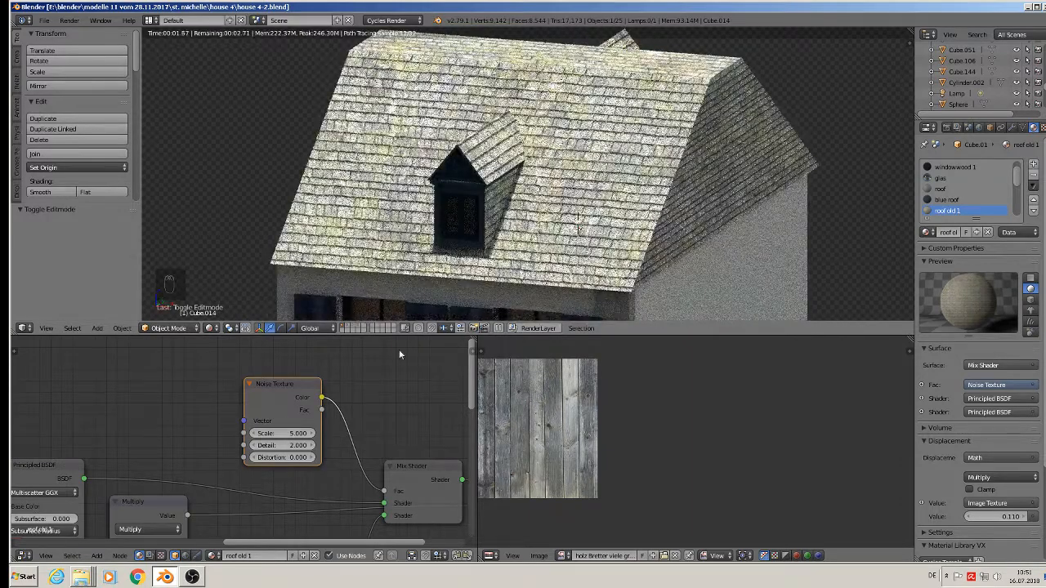
{"action": "left_click", "coordinate": [211, 328]}
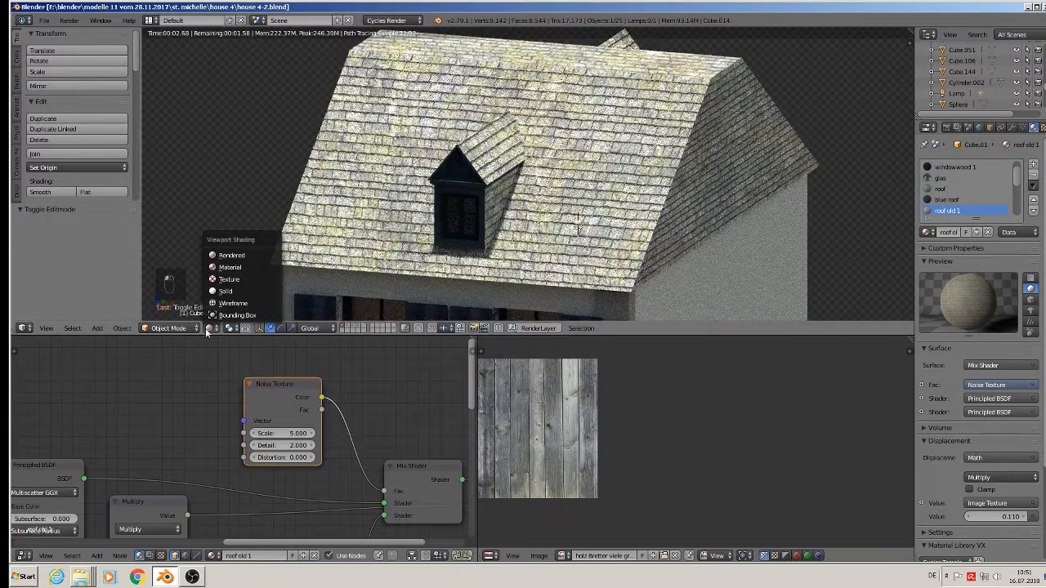
{"action": "left_click", "coordinate": [230, 268]}
- Move the Noise Texture node aside and insert a ColorRamp between it and the Mix Shader's Fac input
{"action": "scroll", "coordinate": [420, 401], "scroll_direction": "down", "scroll_amount": 3}
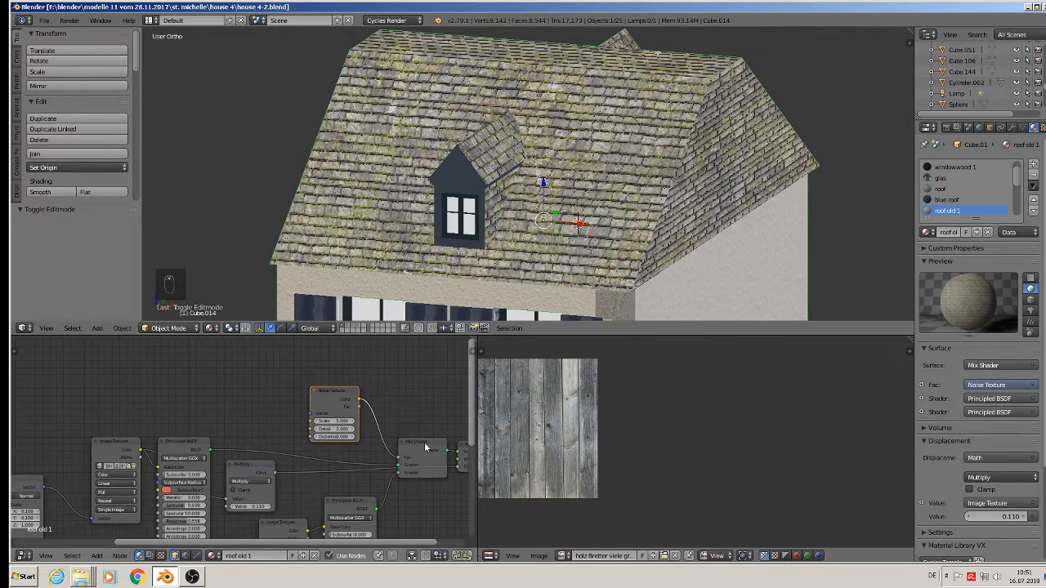
{"action": "middle_click_drag", "start_coordinate": [428, 451], "coordinate": [275, 425]}
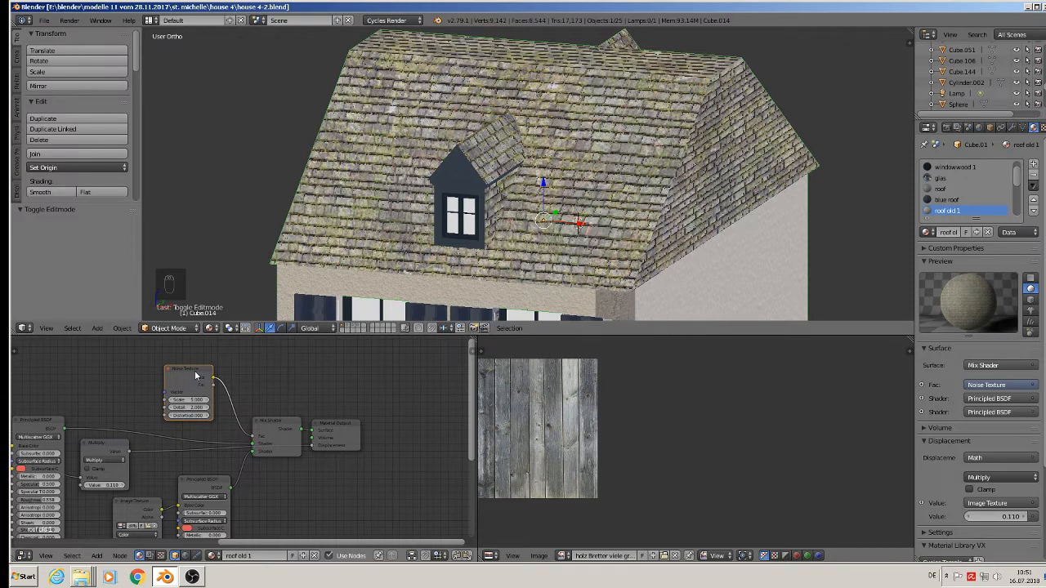
{"action": "left_click_drag", "start_coordinate": [195, 375], "coordinate": [120, 369]}
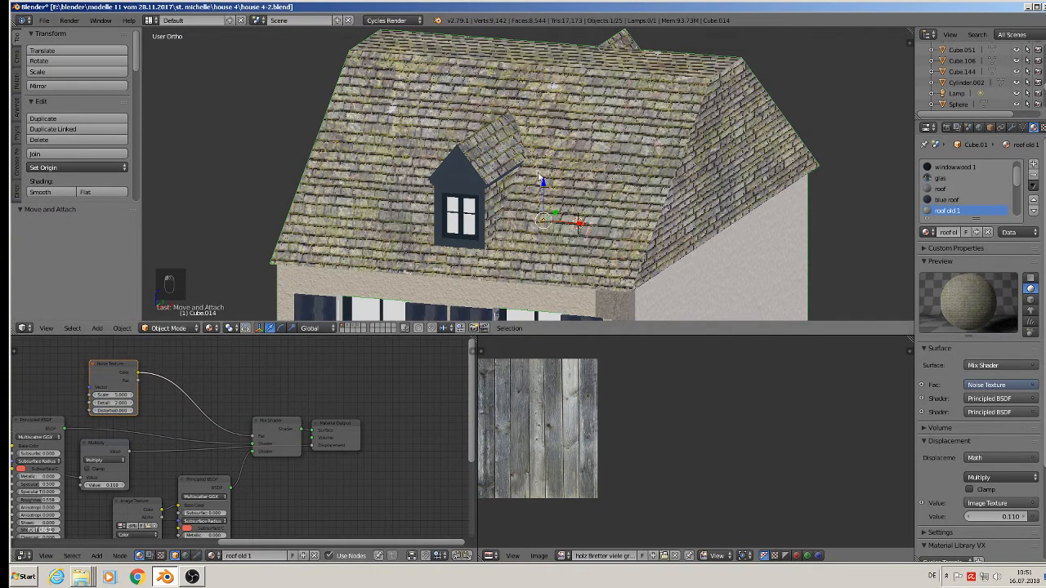
{"action": "left_click", "coordinate": [97, 556]}
{"action": "mouse_move", "coordinate": [110, 469]}
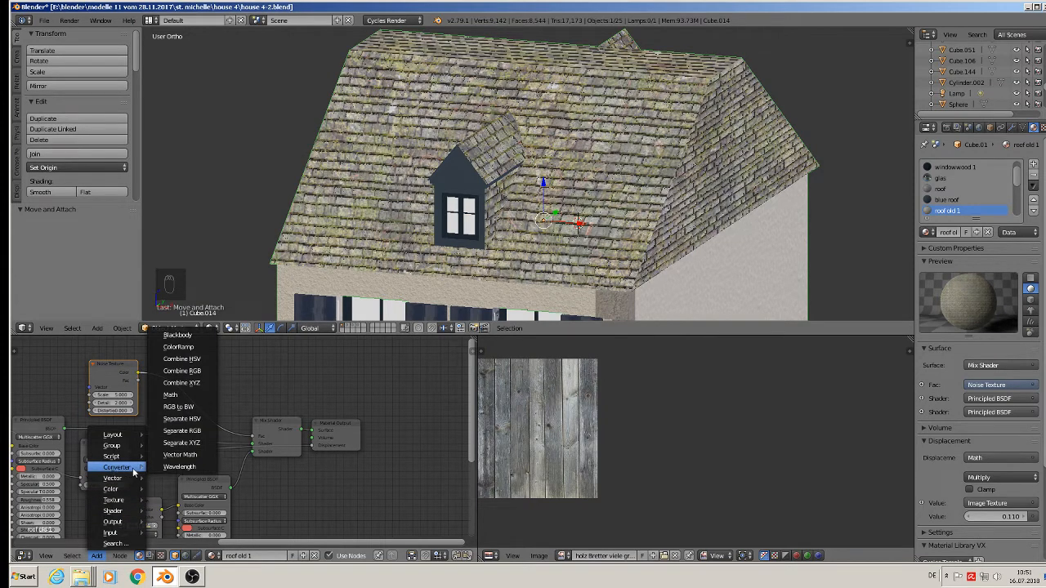
{"action": "left_click", "coordinate": [181, 348]}
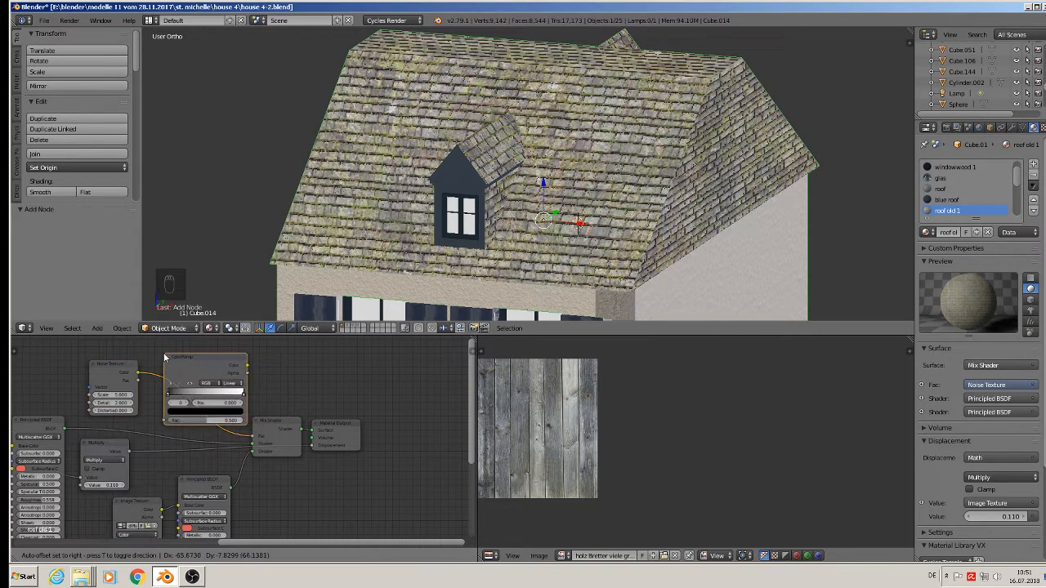
{"action": "left_click", "coordinate": [163, 357]}
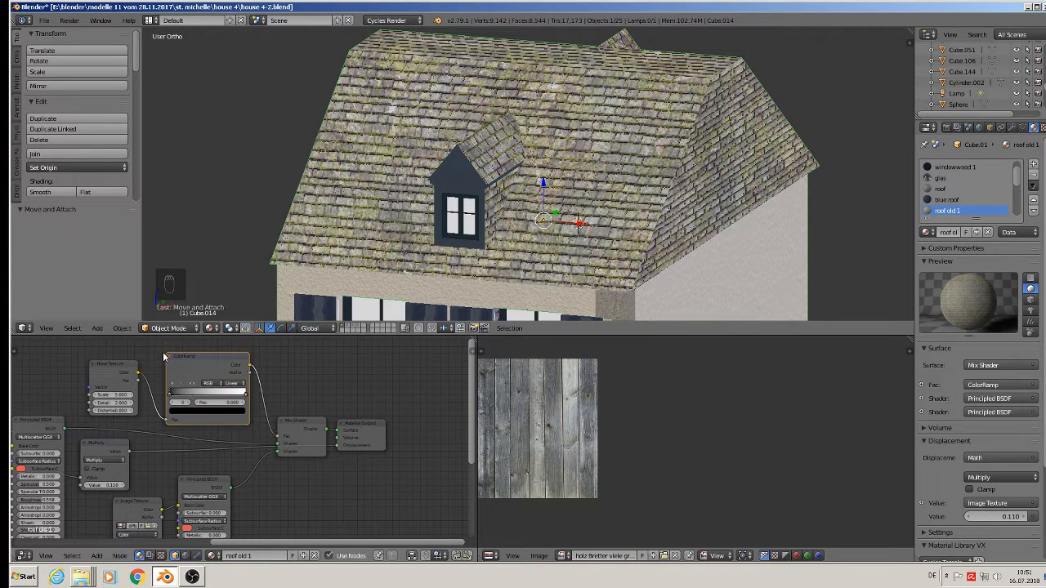
- Set the ColorRamp's black stop to position 0.455 and its white stop to position 0.623
{"action": "scroll", "coordinate": [231, 388], "scroll_direction": "up", "scroll_amount": 3}
{"action": "key", "text": "KP_Decimal"}
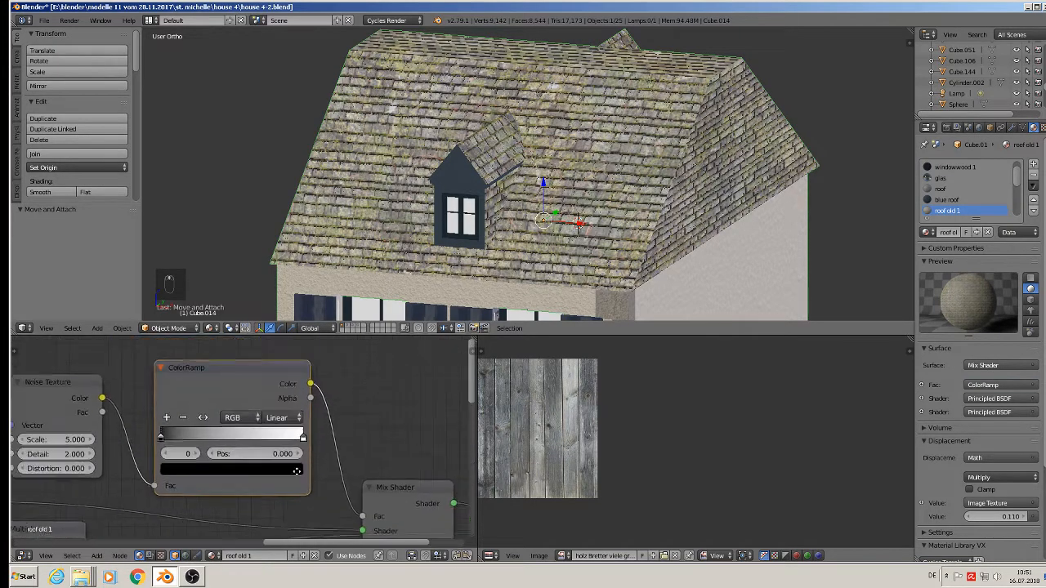
{"action": "left_click_drag", "start_coordinate": [180, 455], "coordinate": [241, 459]}
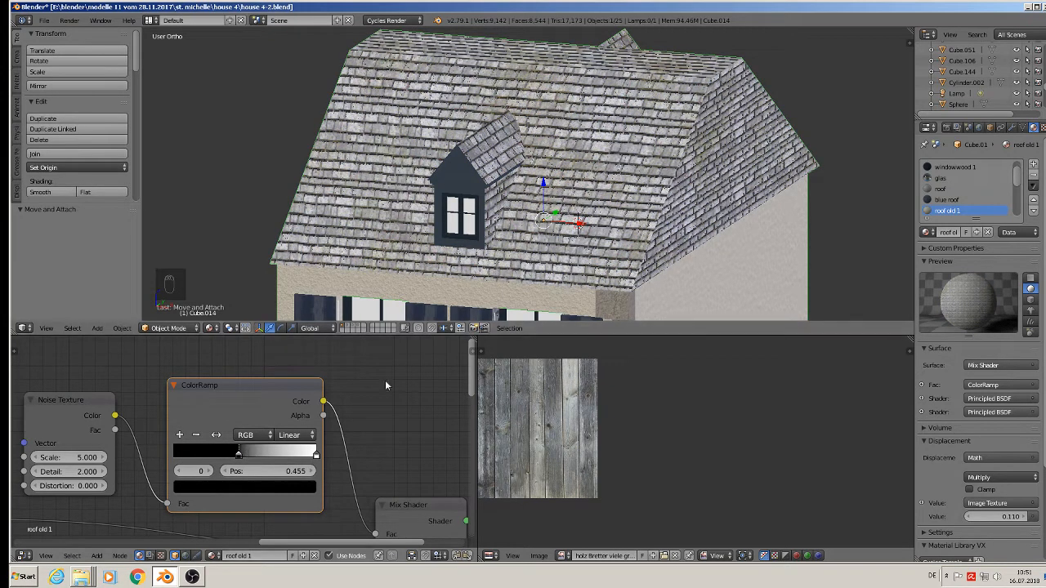
{"action": "left_click_drag", "start_coordinate": [316, 456], "coordinate": [262, 453]}
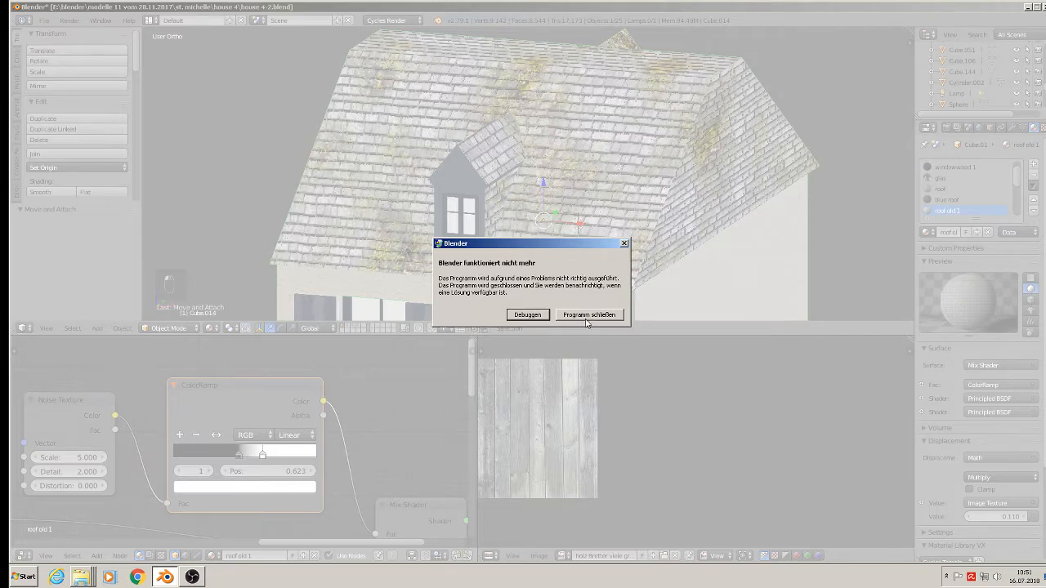
- Close the crashed Blender, clear the Explorer windows off the desktop, and reopen house 4-2.blend in Blender
{"action": "left_click", "coordinate": [585, 314]}
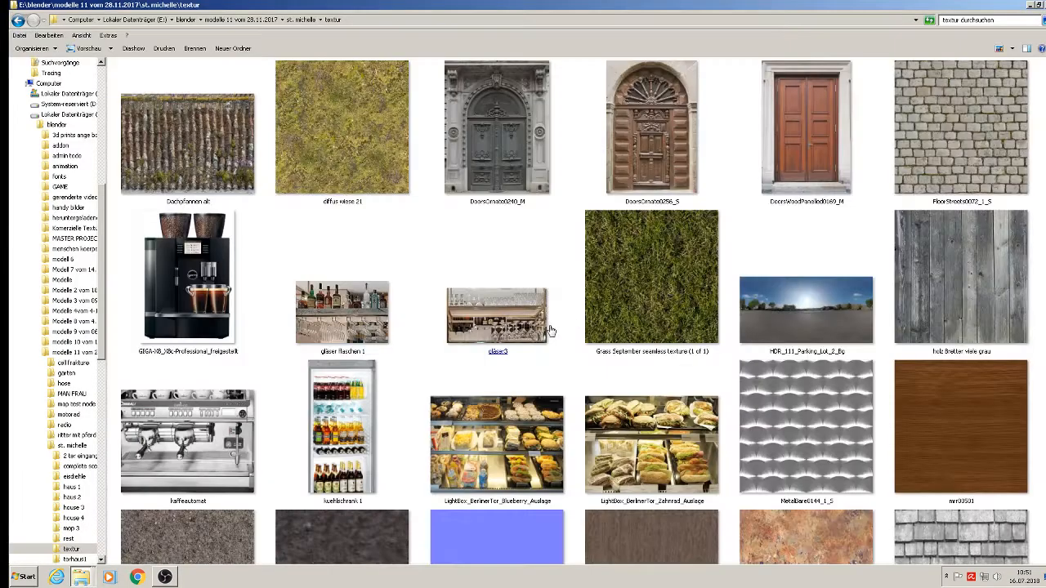
{"action": "left_click", "coordinate": [1028, 6]}
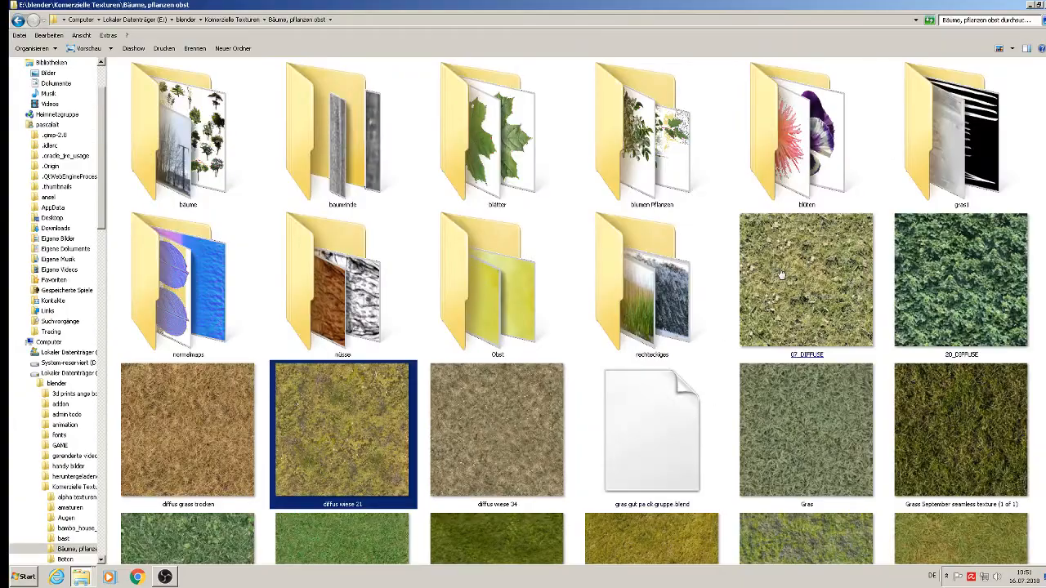
{"action": "left_click", "coordinate": [1032, 6]}
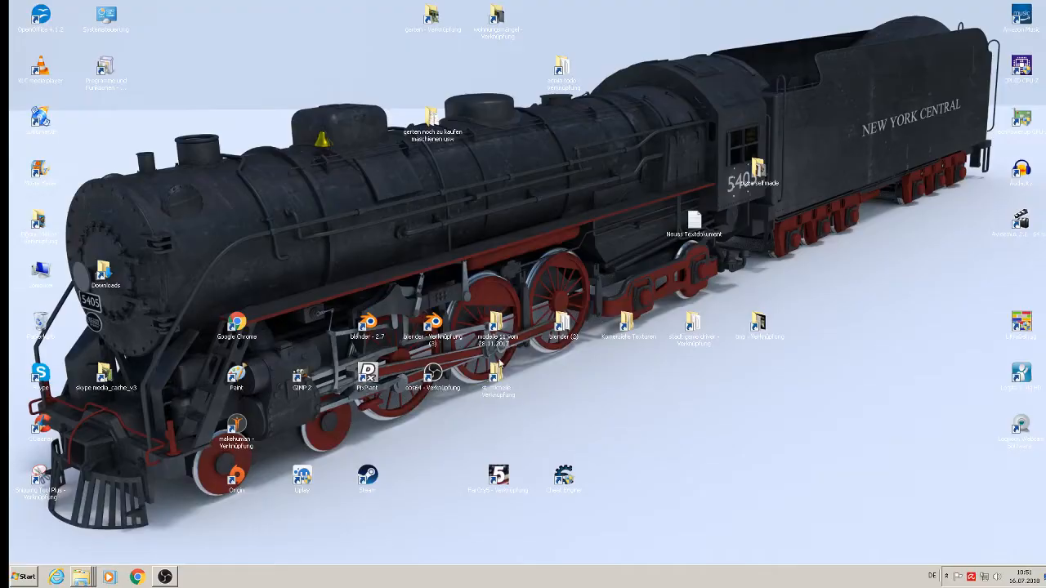
{"action": "key", "text": "Return"}
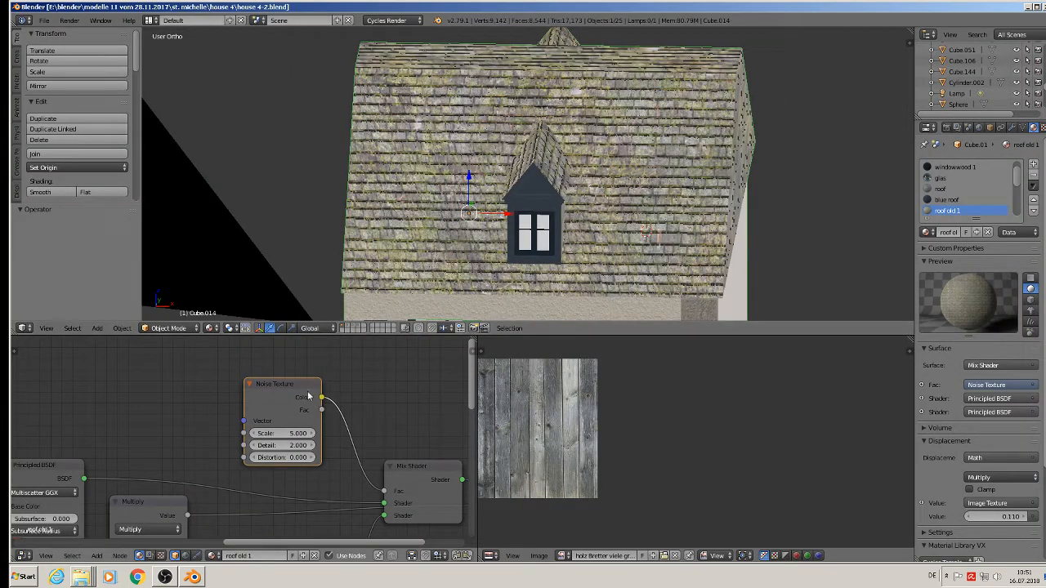
- Make room beside the Noise Texture node and place a ColorRamp on its link to the Mix Shader
{"action": "left_click_drag", "start_coordinate": [304, 390], "coordinate": [156, 365]}
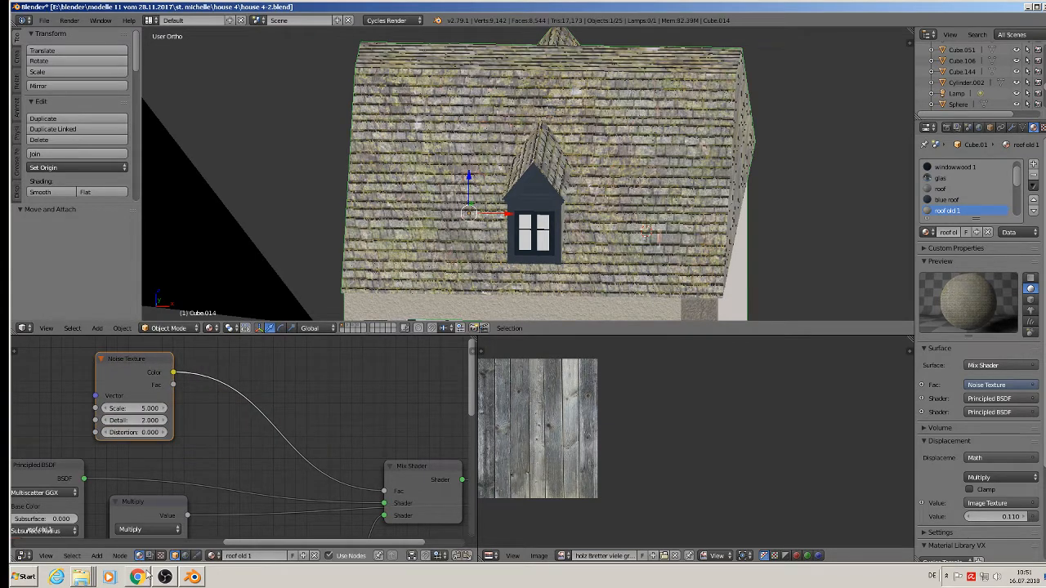
{"action": "left_click", "coordinate": [97, 555]}
{"action": "mouse_move", "coordinate": [116, 467]}
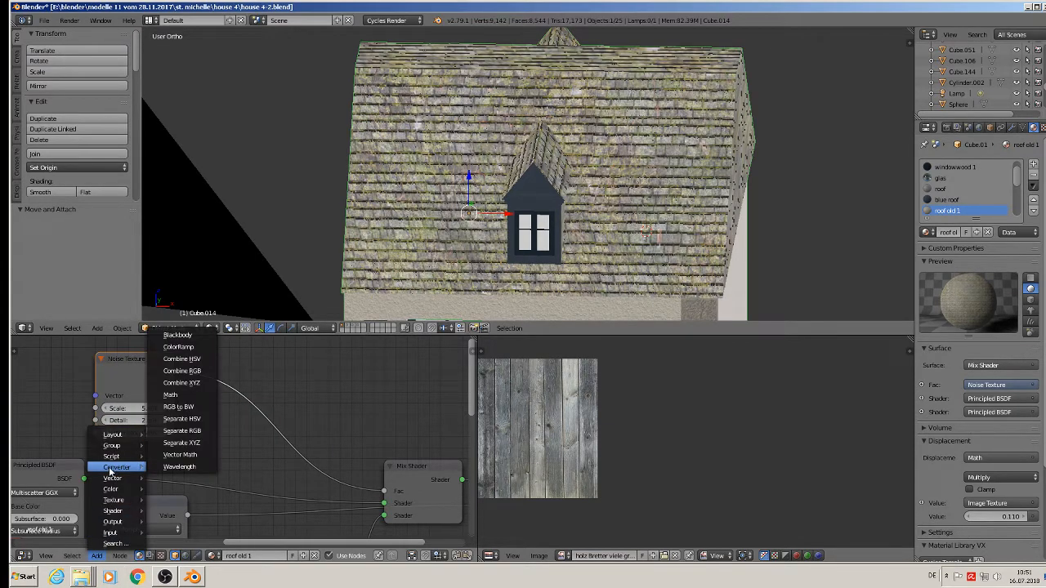
{"action": "left_click", "coordinate": [184, 345]}
{"action": "left_click", "coordinate": [231, 372]}
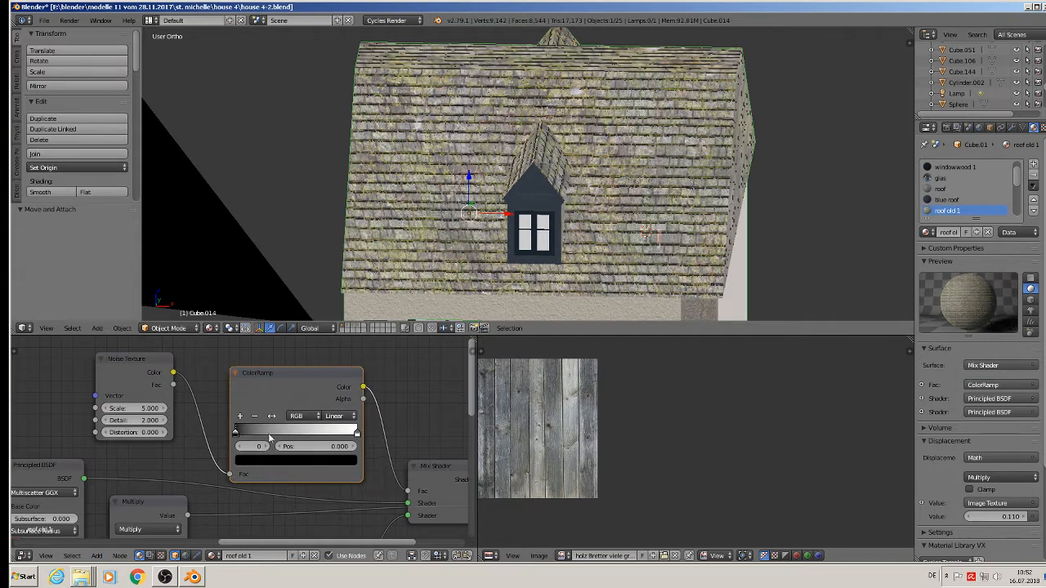
- Set the ColorRamp's white stop to position 0.736, check the roof, and adjust the stop to 0.814
{"action": "scroll", "coordinate": [288, 437], "scroll_direction": "up", "scroll_amount": 1}
{"action": "left_click_drag", "start_coordinate": [376, 431], "coordinate": [335, 432]}
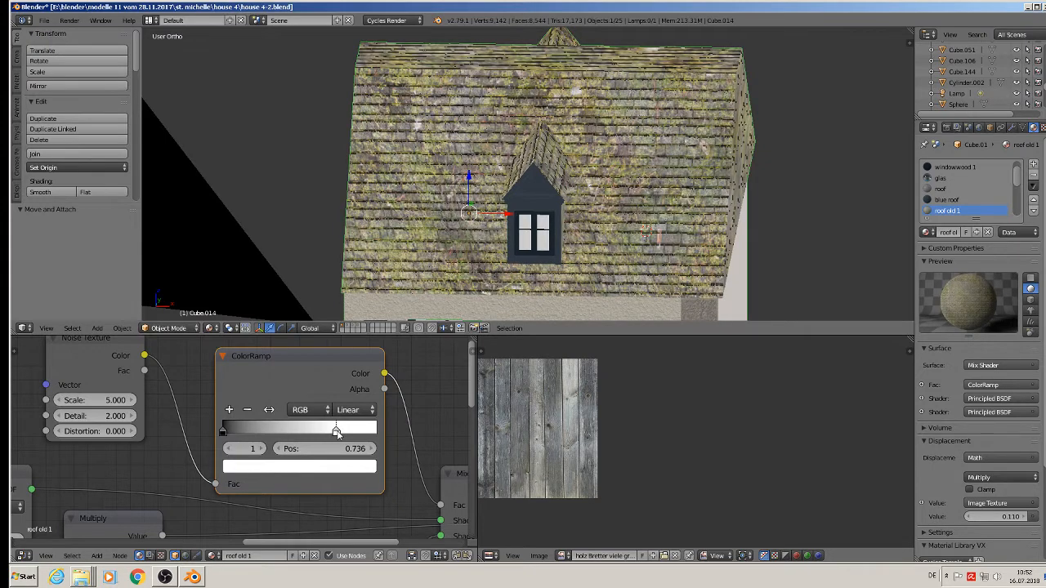
{"action": "key", "text": "a"}
{"action": "middle_click_drag", "start_coordinate": [700, 246], "coordinate": [517, 202]}
{"action": "scroll", "coordinate": [707, 236], "scroll_direction": "down", "scroll_amount": 3}
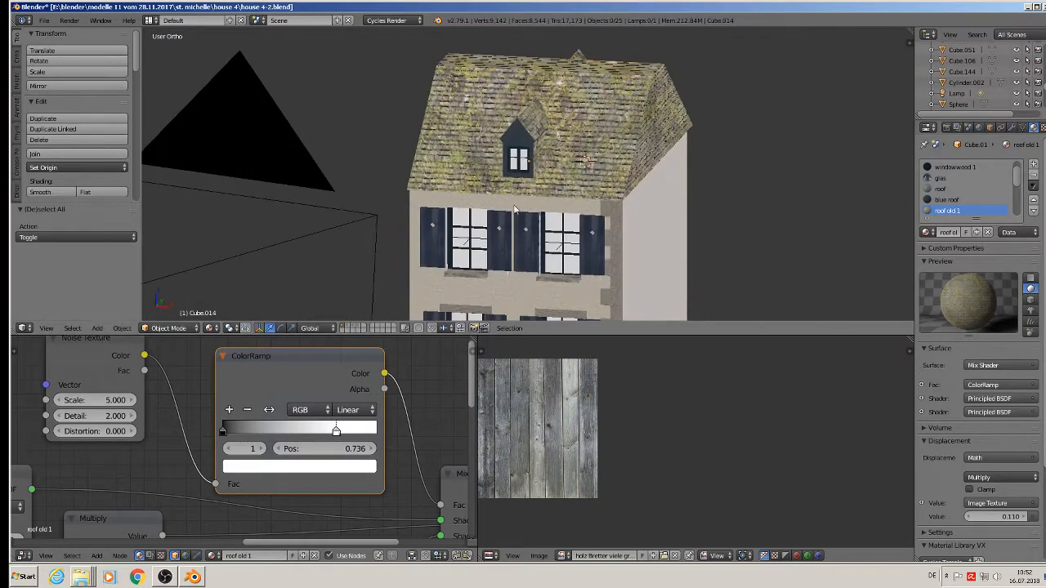
{"action": "scroll", "coordinate": [331, 432], "scroll_direction": "up", "scroll_amount": 3}
{"action": "left_click_drag", "start_coordinate": [331, 431], "coordinate": [344, 433]}
{"action": "key", "text": "a"}
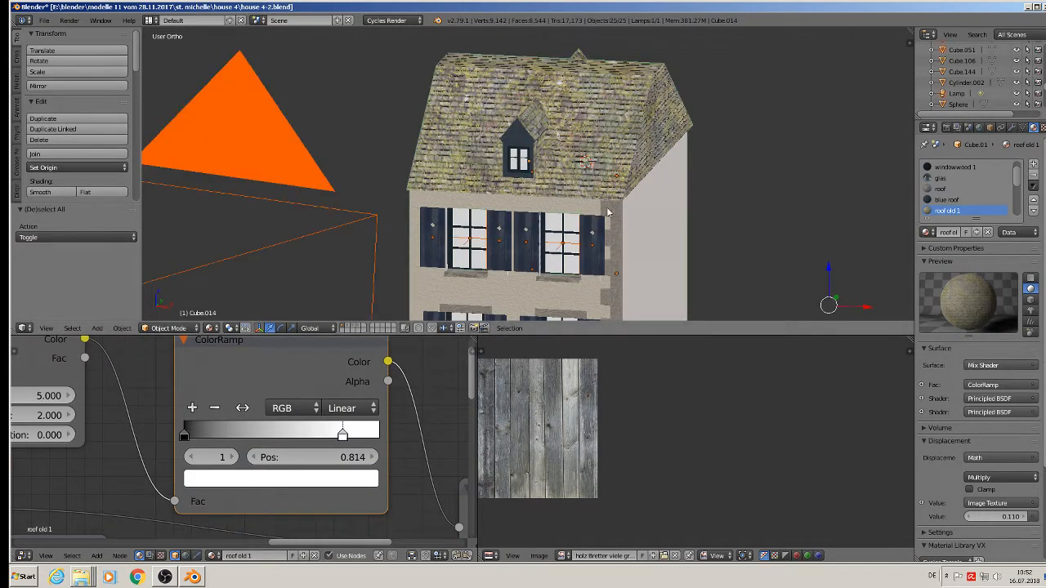
{"action": "key", "text": "a"}
- Bring the whole house front into view and save the house 4-2.blend file
{"action": "scroll", "coordinate": [614, 222], "scroll_direction": "down", "scroll_amount": 3}
{"action": "middle_click_drag", "start_coordinate": [604, 253], "coordinate": [461, 157]}
{"action": "scroll", "coordinate": [621, 257], "scroll_direction": "down", "scroll_amount": 2}
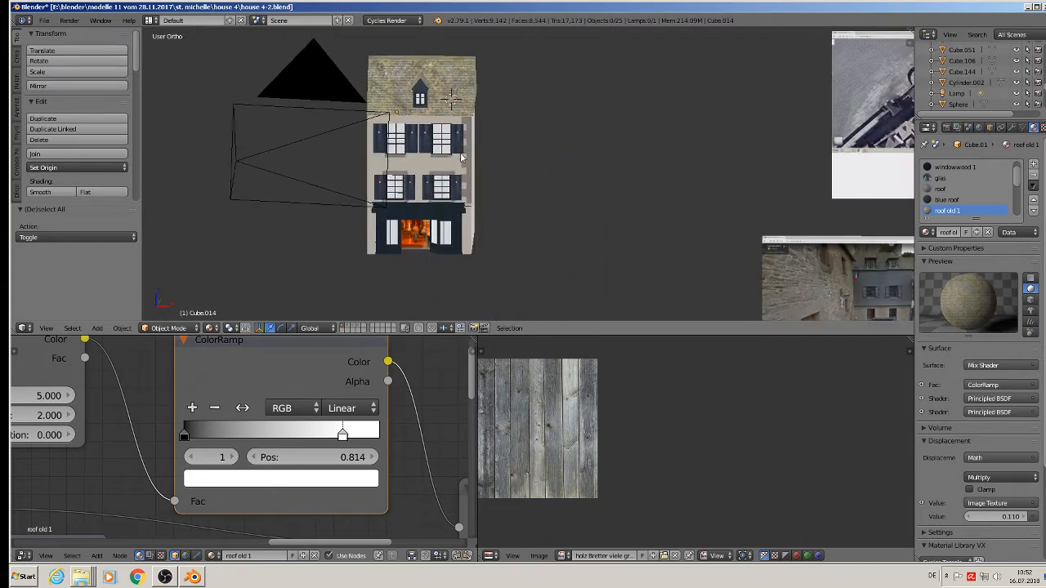
{"action": "left_click", "coordinate": [44, 20]}
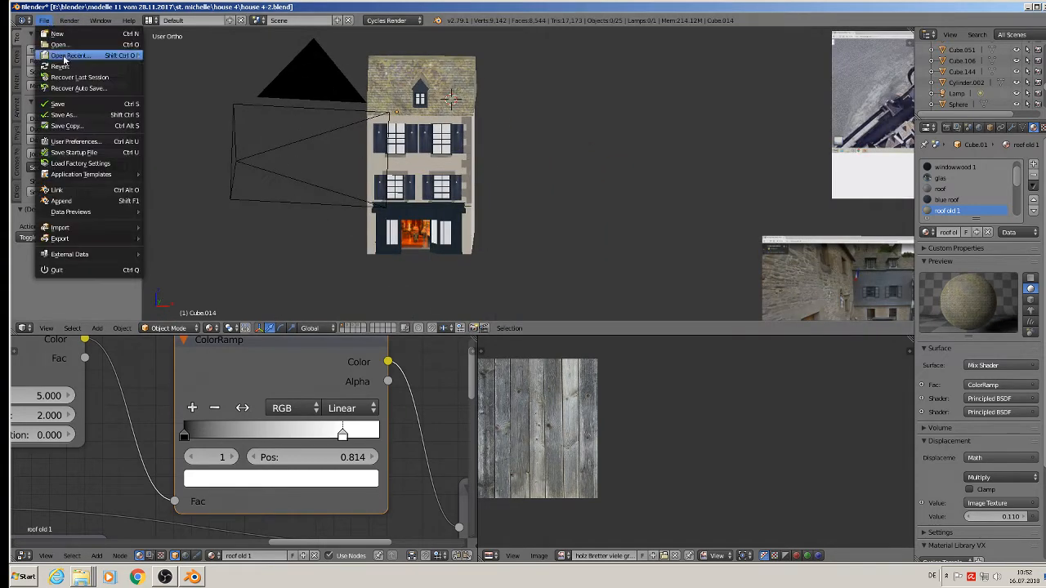
{"action": "left_click", "coordinate": [70, 107]}
- Compare the house facade with the street reference photos placed beside the model
{"action": "middle_click_drag", "start_coordinate": [632, 236], "coordinate": [460, 228], "text": "shift"}
{"action": "scroll", "coordinate": [882, 262], "scroll_direction": "down", "scroll_amount": 2}
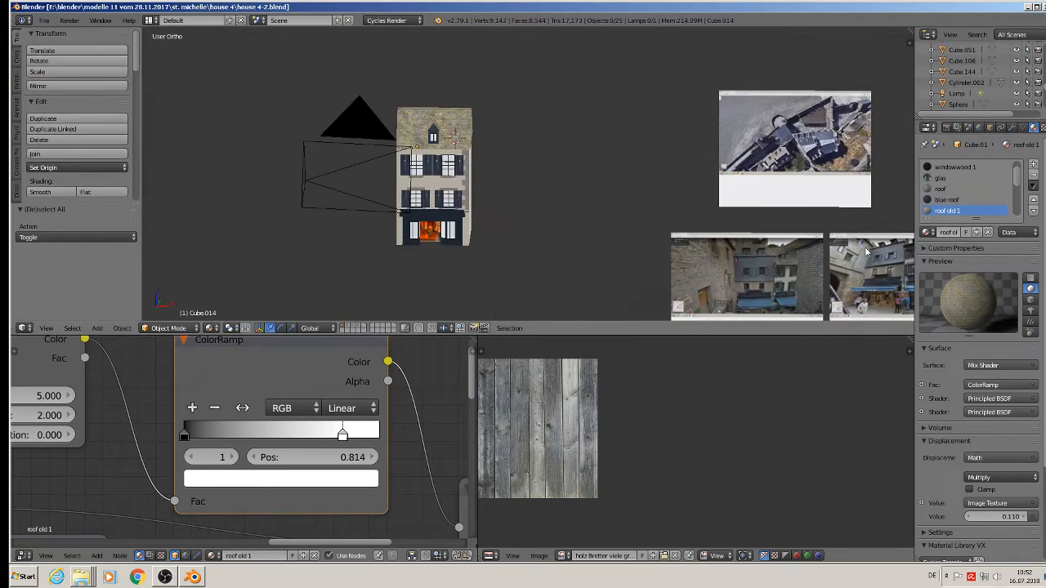
{"action": "middle_click_drag", "start_coordinate": [905, 290], "coordinate": [629, 225], "text": "shift"}
{"action": "scroll", "coordinate": [633, 195], "scroll_direction": "up", "scroll_amount": 3}
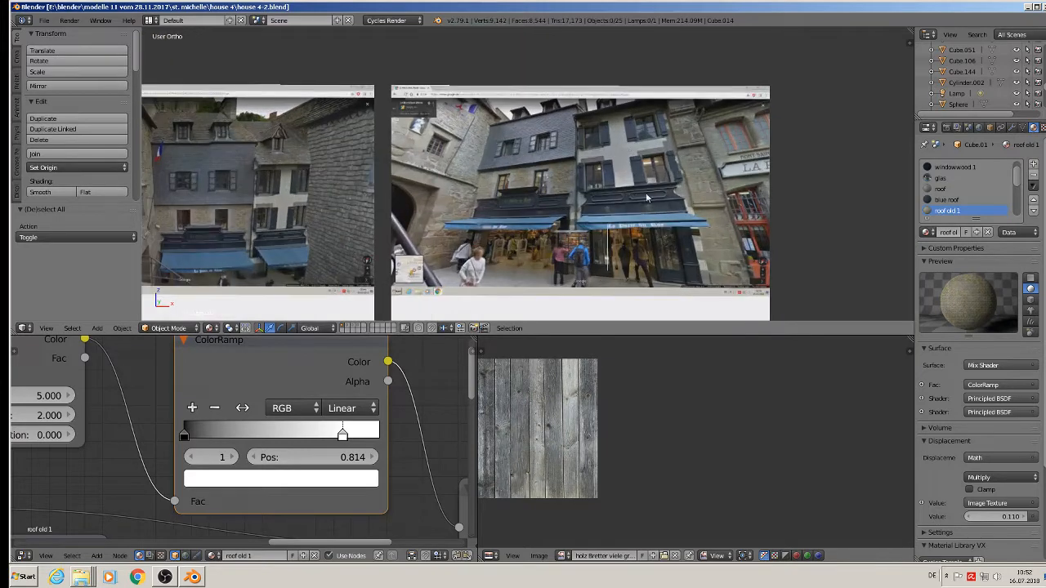
{"action": "scroll", "coordinate": [626, 250], "scroll_direction": "down", "scroll_amount": 1}
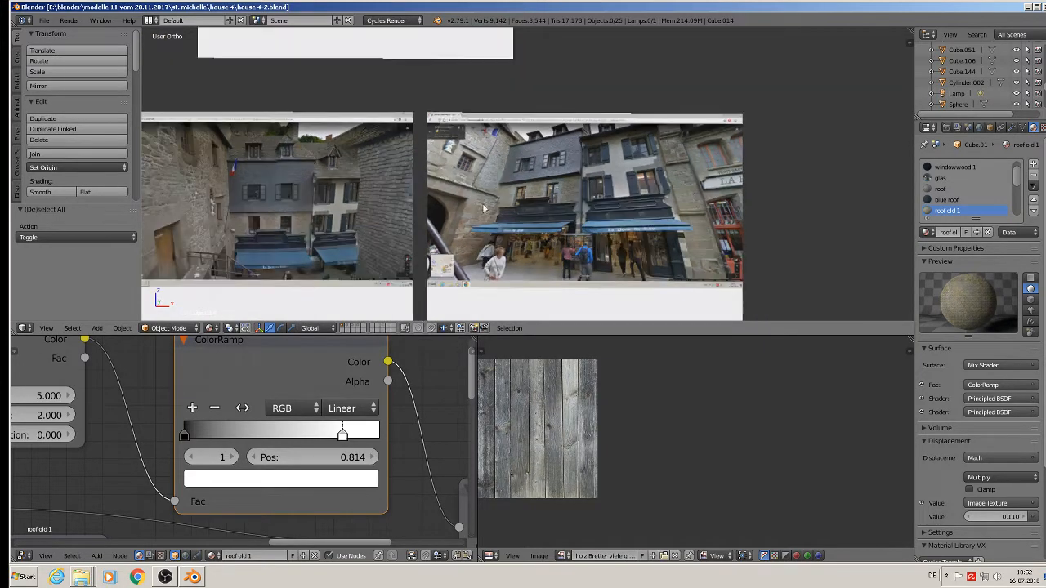
{"action": "middle_click_drag", "start_coordinate": [347, 132], "coordinate": [888, 145], "text": "shift"}
{"action": "middle_click_drag", "start_coordinate": [513, 134], "coordinate": [759, 306], "text": "shift"}
{"action": "scroll", "coordinate": [571, 213], "scroll_direction": "up", "scroll_amount": 4}
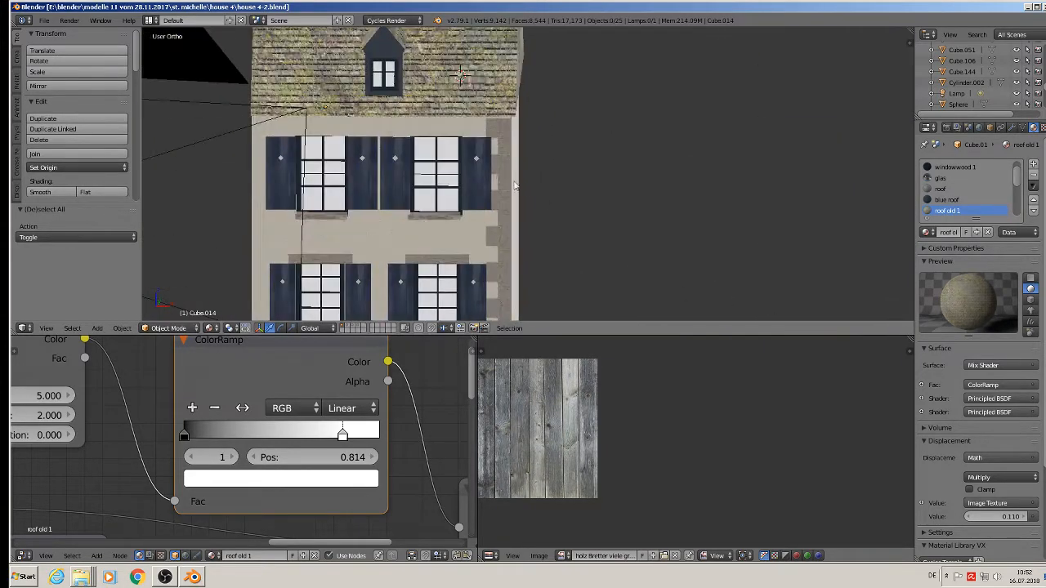
- Select the upper floor's rightmost blue shutter and switch the viewport to Rendered shading with the whole house in view
{"action": "right_click", "coordinate": [481, 164]}
{"action": "middle_click_drag", "start_coordinate": [531, 155], "coordinate": [513, 131]}
{"action": "scroll", "coordinate": [449, 242], "scroll_direction": "down", "scroll_amount": 3}
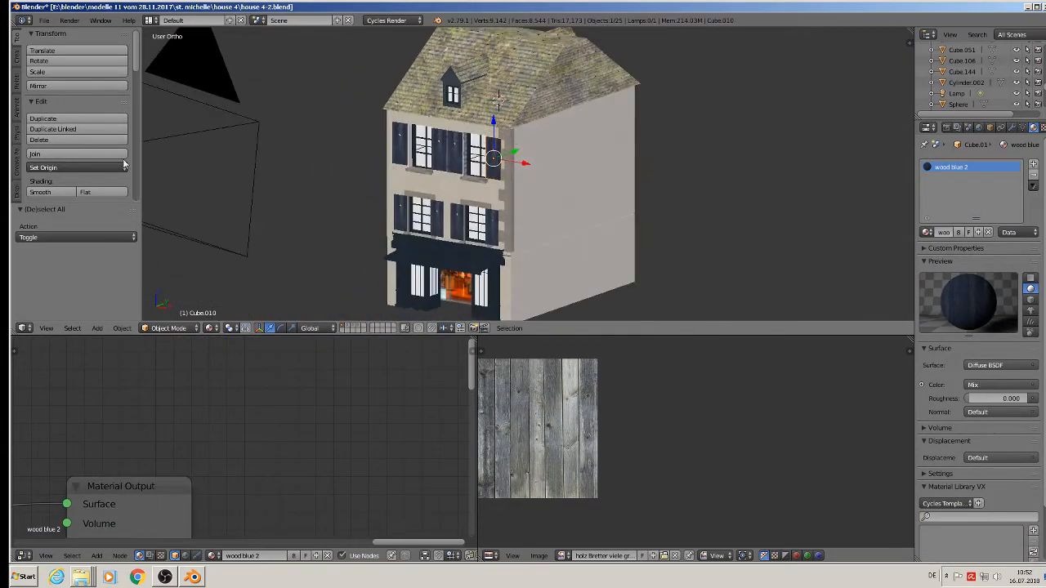
{"action": "left_click", "coordinate": [213, 327]}
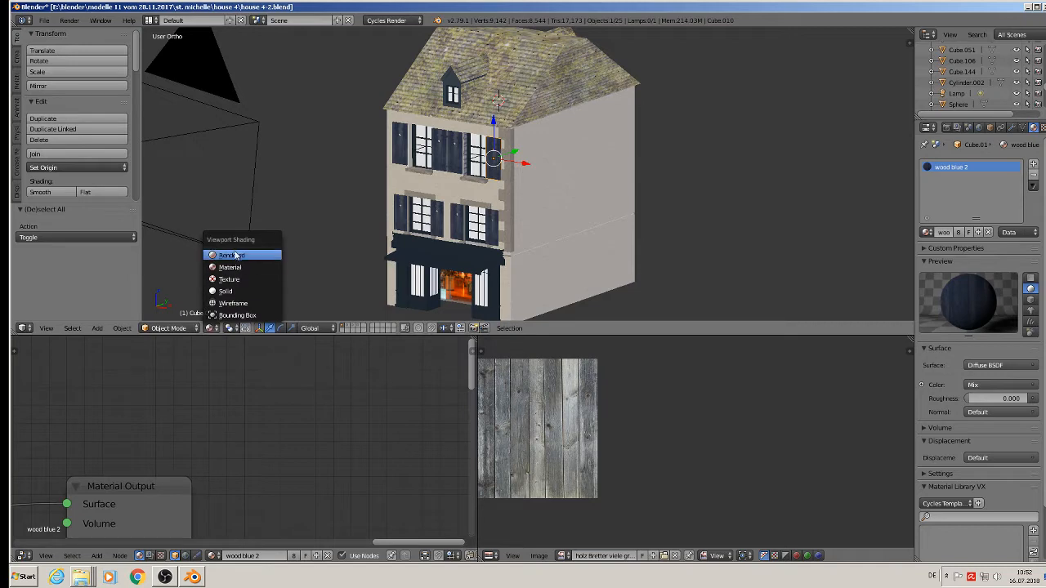
{"action": "left_click", "coordinate": [209, 328]}
{"action": "left_click", "coordinate": [227, 252]}
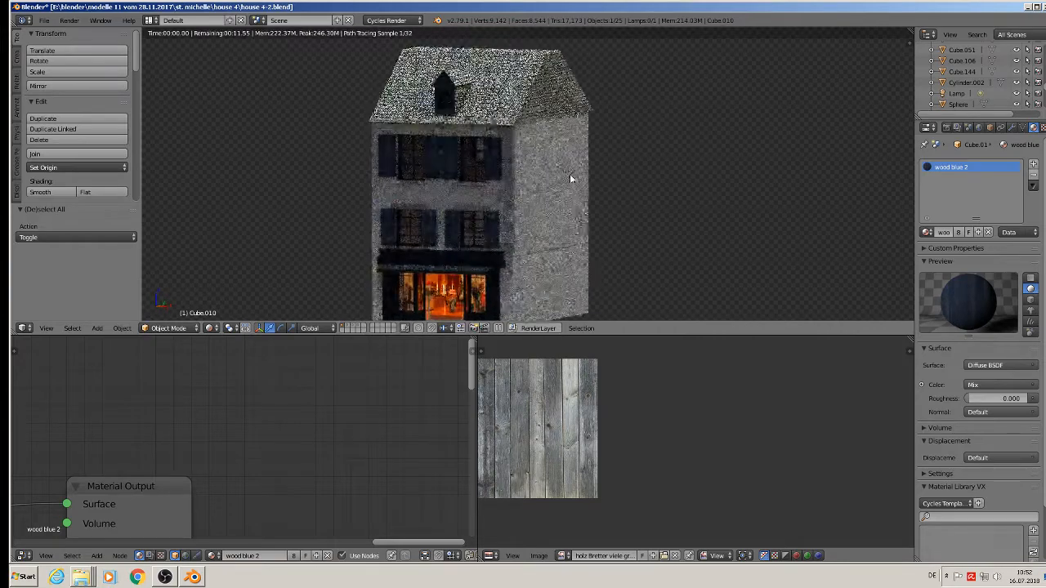
- Examine the rendered house from the front and at an angle, and return the viewport to Material shading
{"action": "key", "text": "KP_1"}
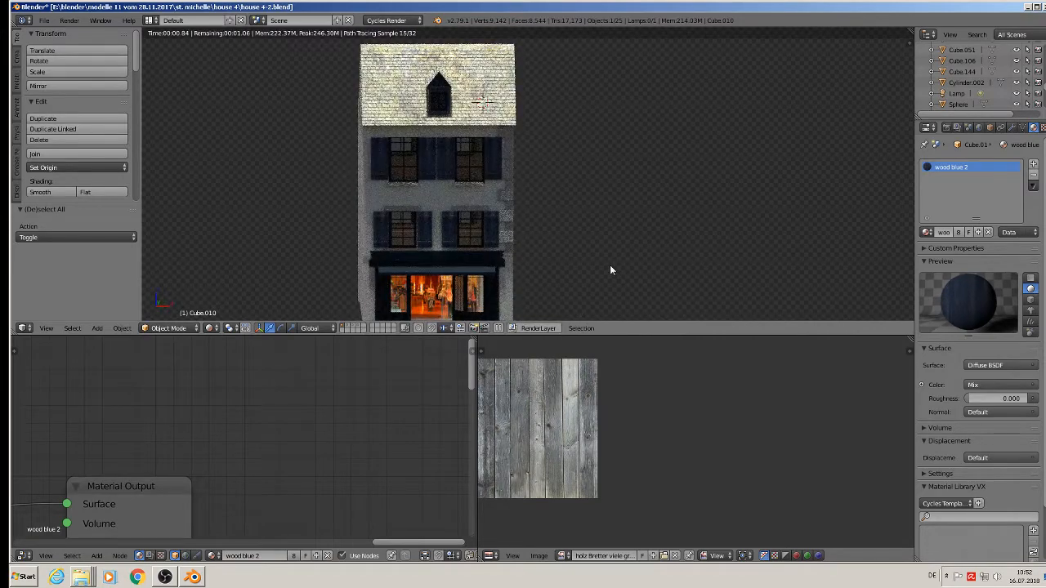
{"action": "mouse_move", "coordinate": [610, 266]}
{"action": "middle_mouse_down"}
{"action": "mouse_move", "coordinate": [646, 268]}
{"action": "mouse_move", "coordinate": [587, 265]}
{"action": "middle_mouse_up"}
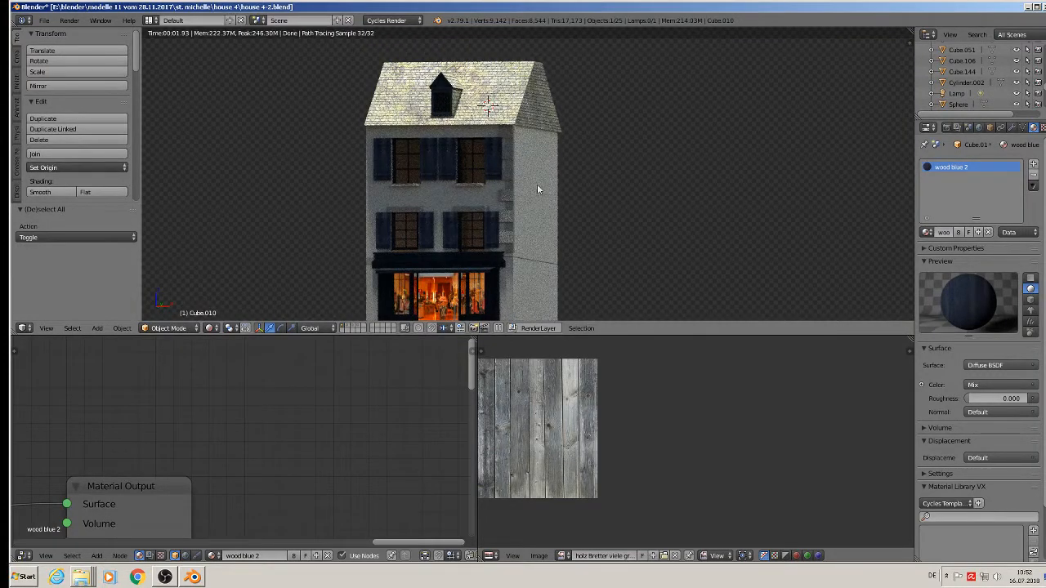
{"action": "mouse_move", "coordinate": [508, 115]}
{"action": "middle_mouse_down"}
{"action": "mouse_move", "coordinate": [497, 140]}
{"action": "mouse_move", "coordinate": [506, 159]}
{"action": "middle_mouse_up"}
{"action": "key", "text": "KP_1"}
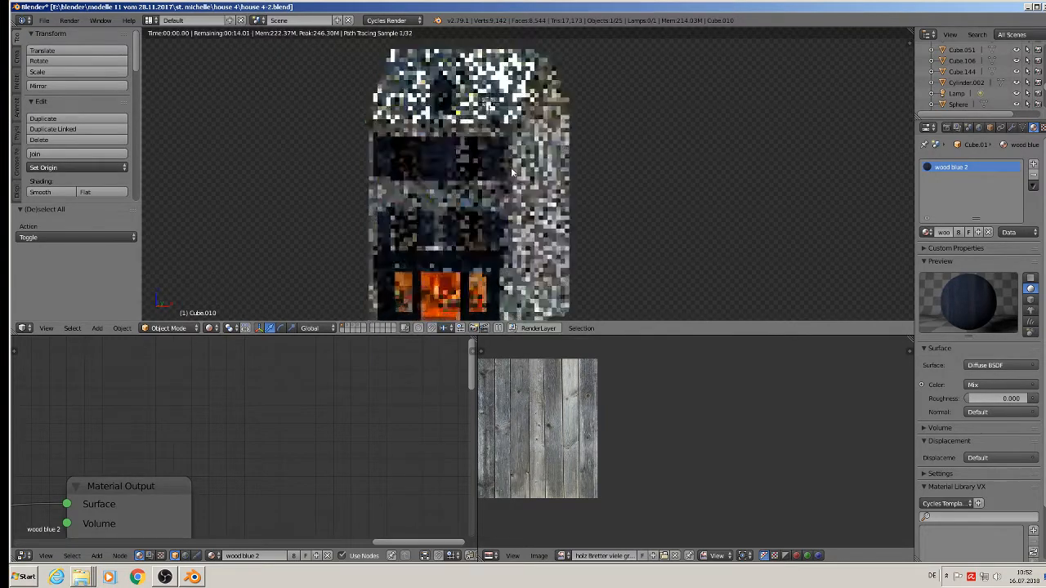
{"action": "left_click", "coordinate": [211, 330]}
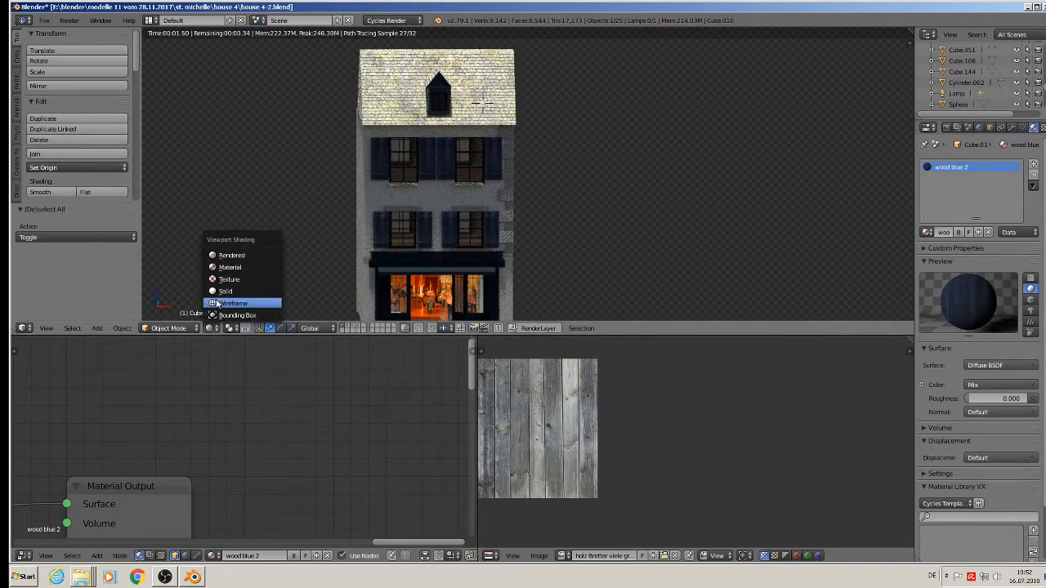
{"action": "left_click", "coordinate": [227, 268]}
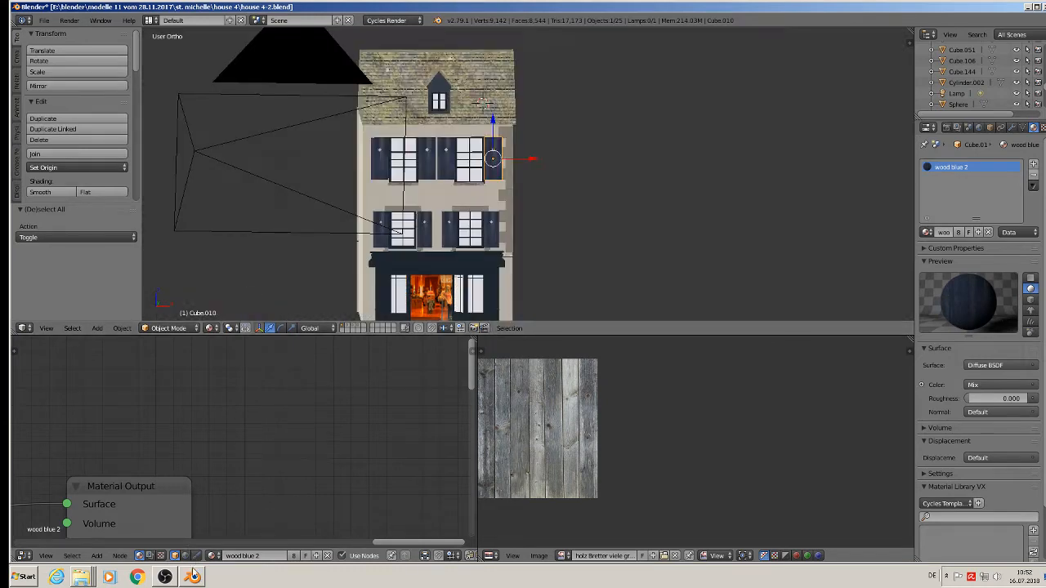